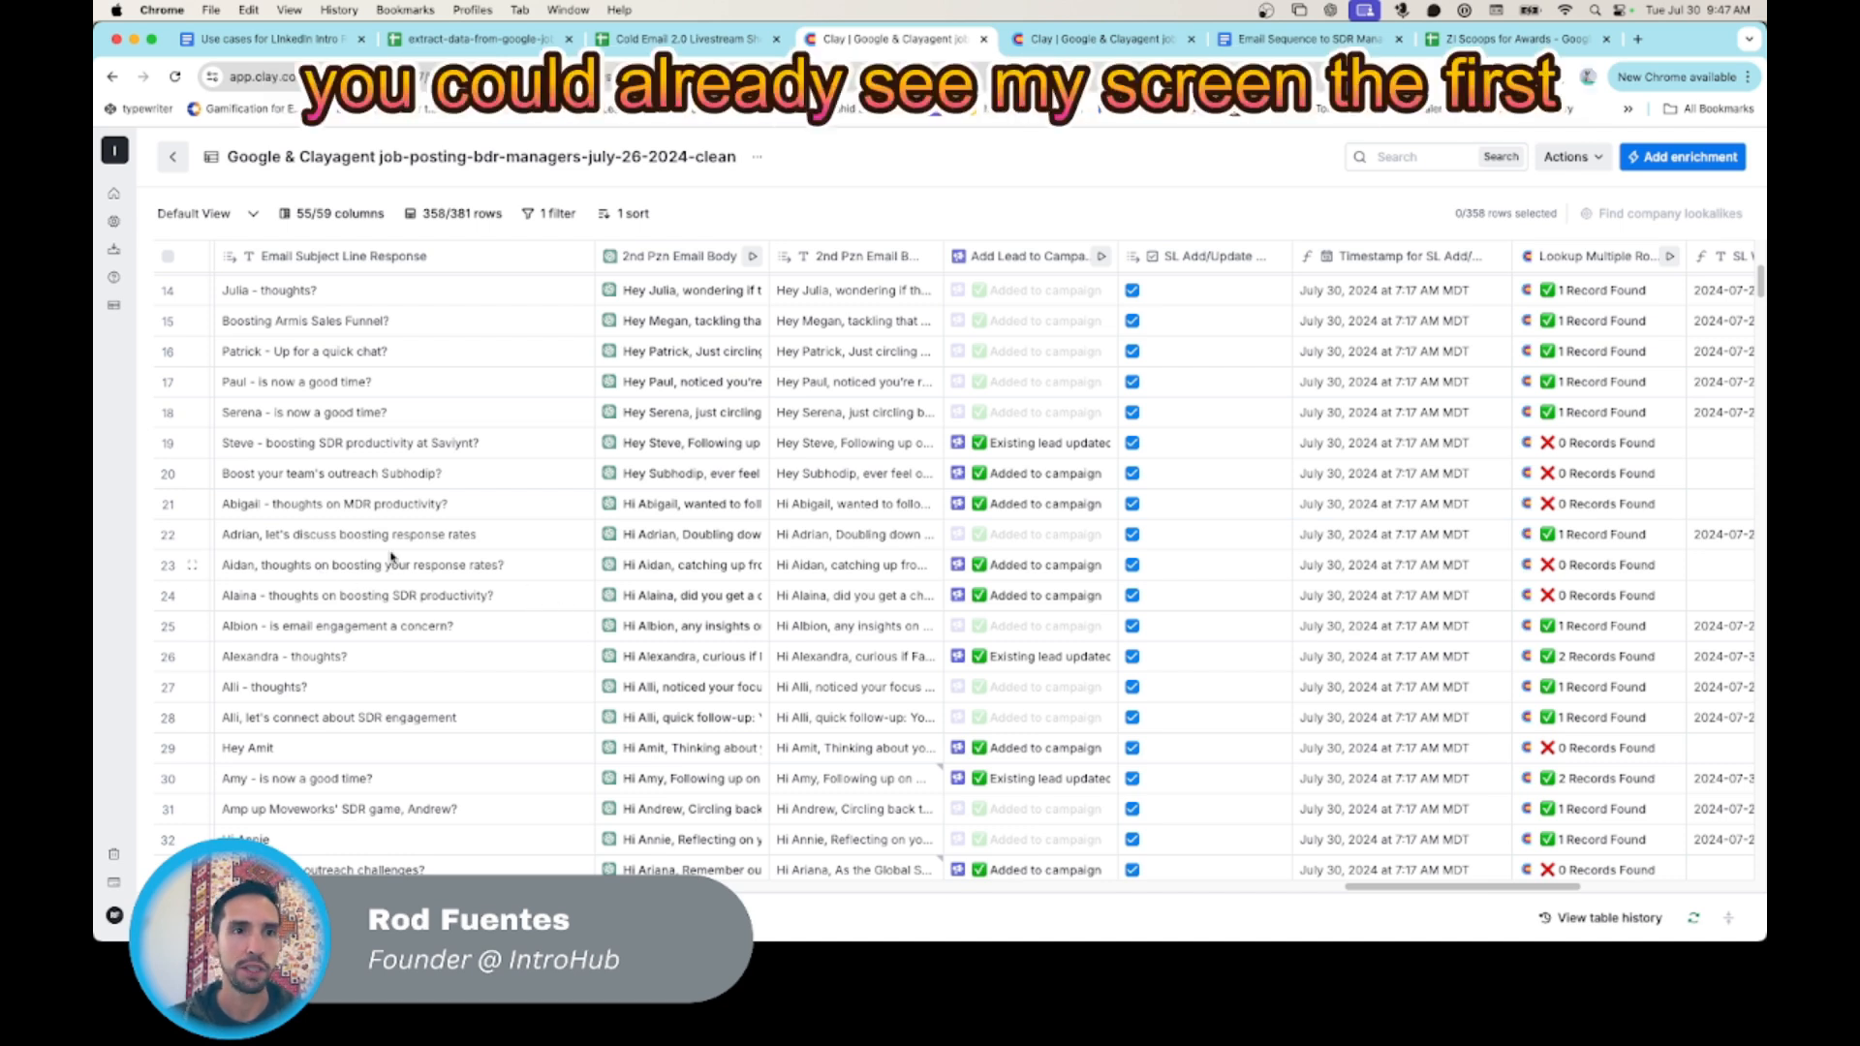
# - Open the Validate Email column's settings and review its ZeroBounce inputs and run condition
pyautogui.scroll(5, 391, 555)
pyautogui.hscroll(-15, 581, 465)
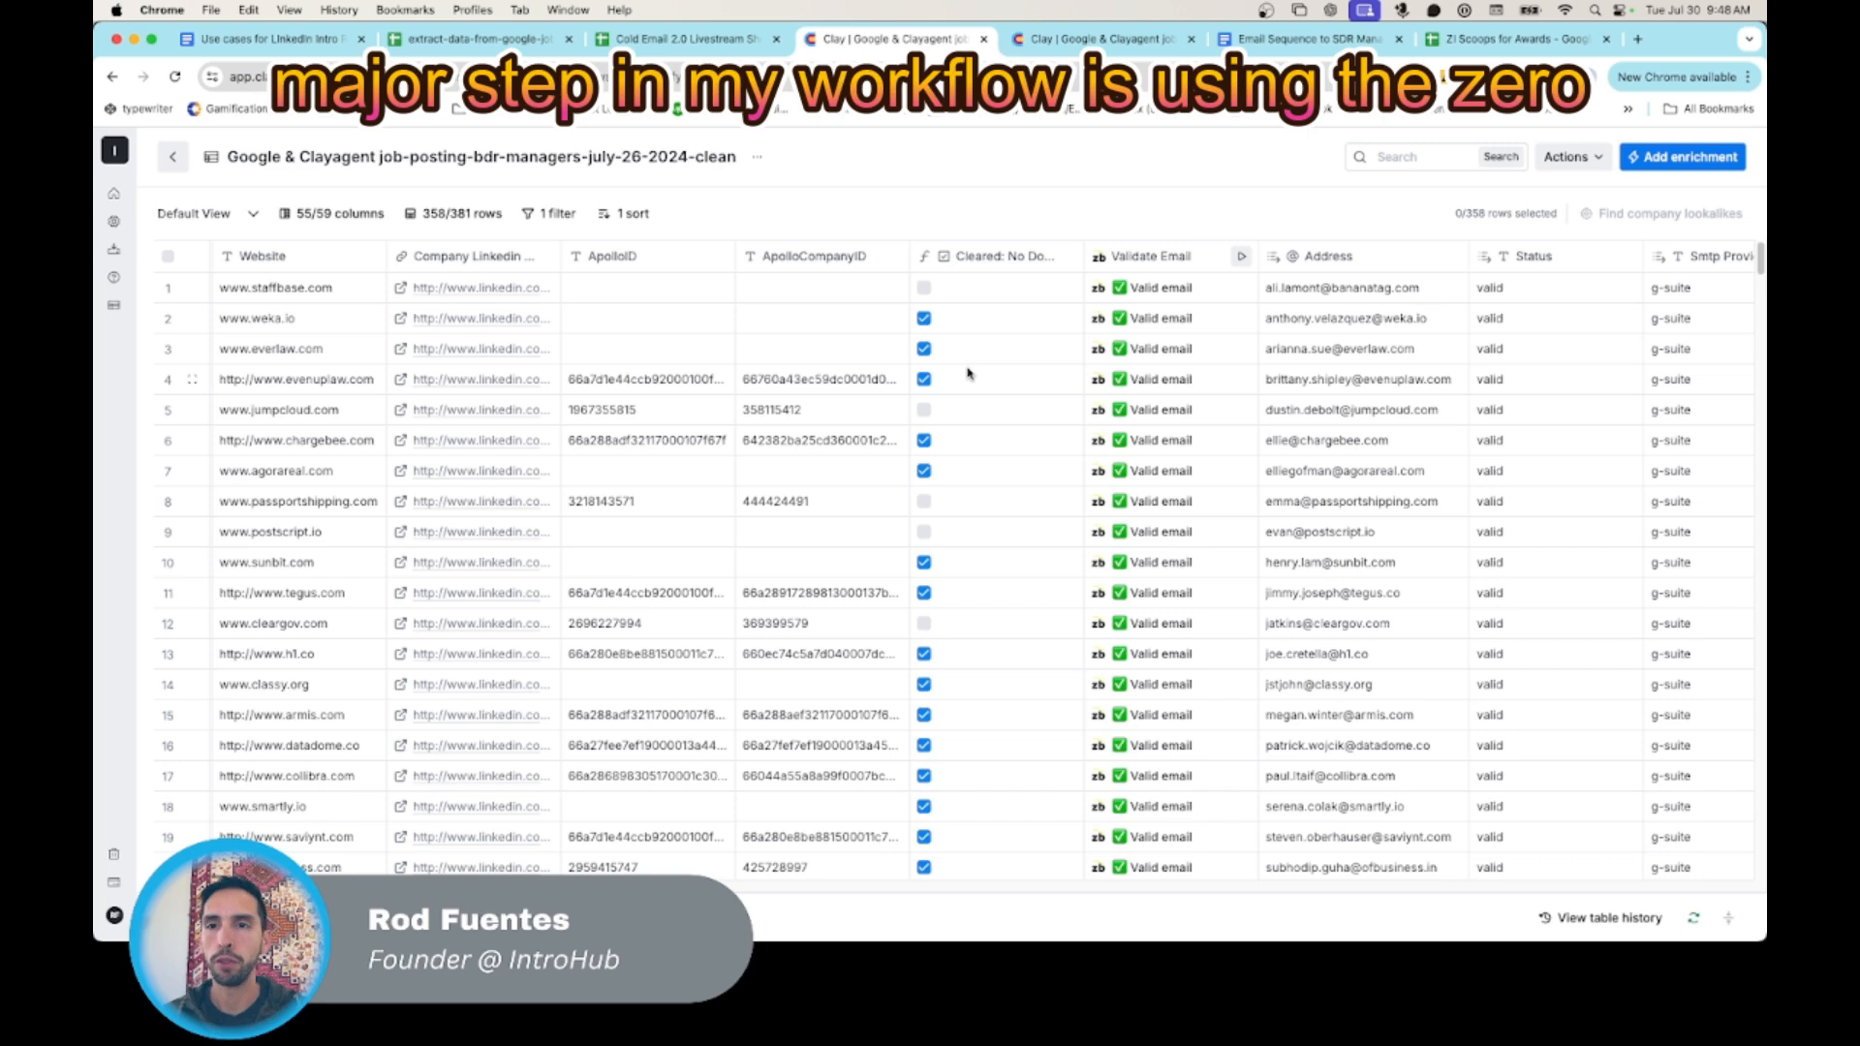
pyautogui.hscroll(2, 966, 369)
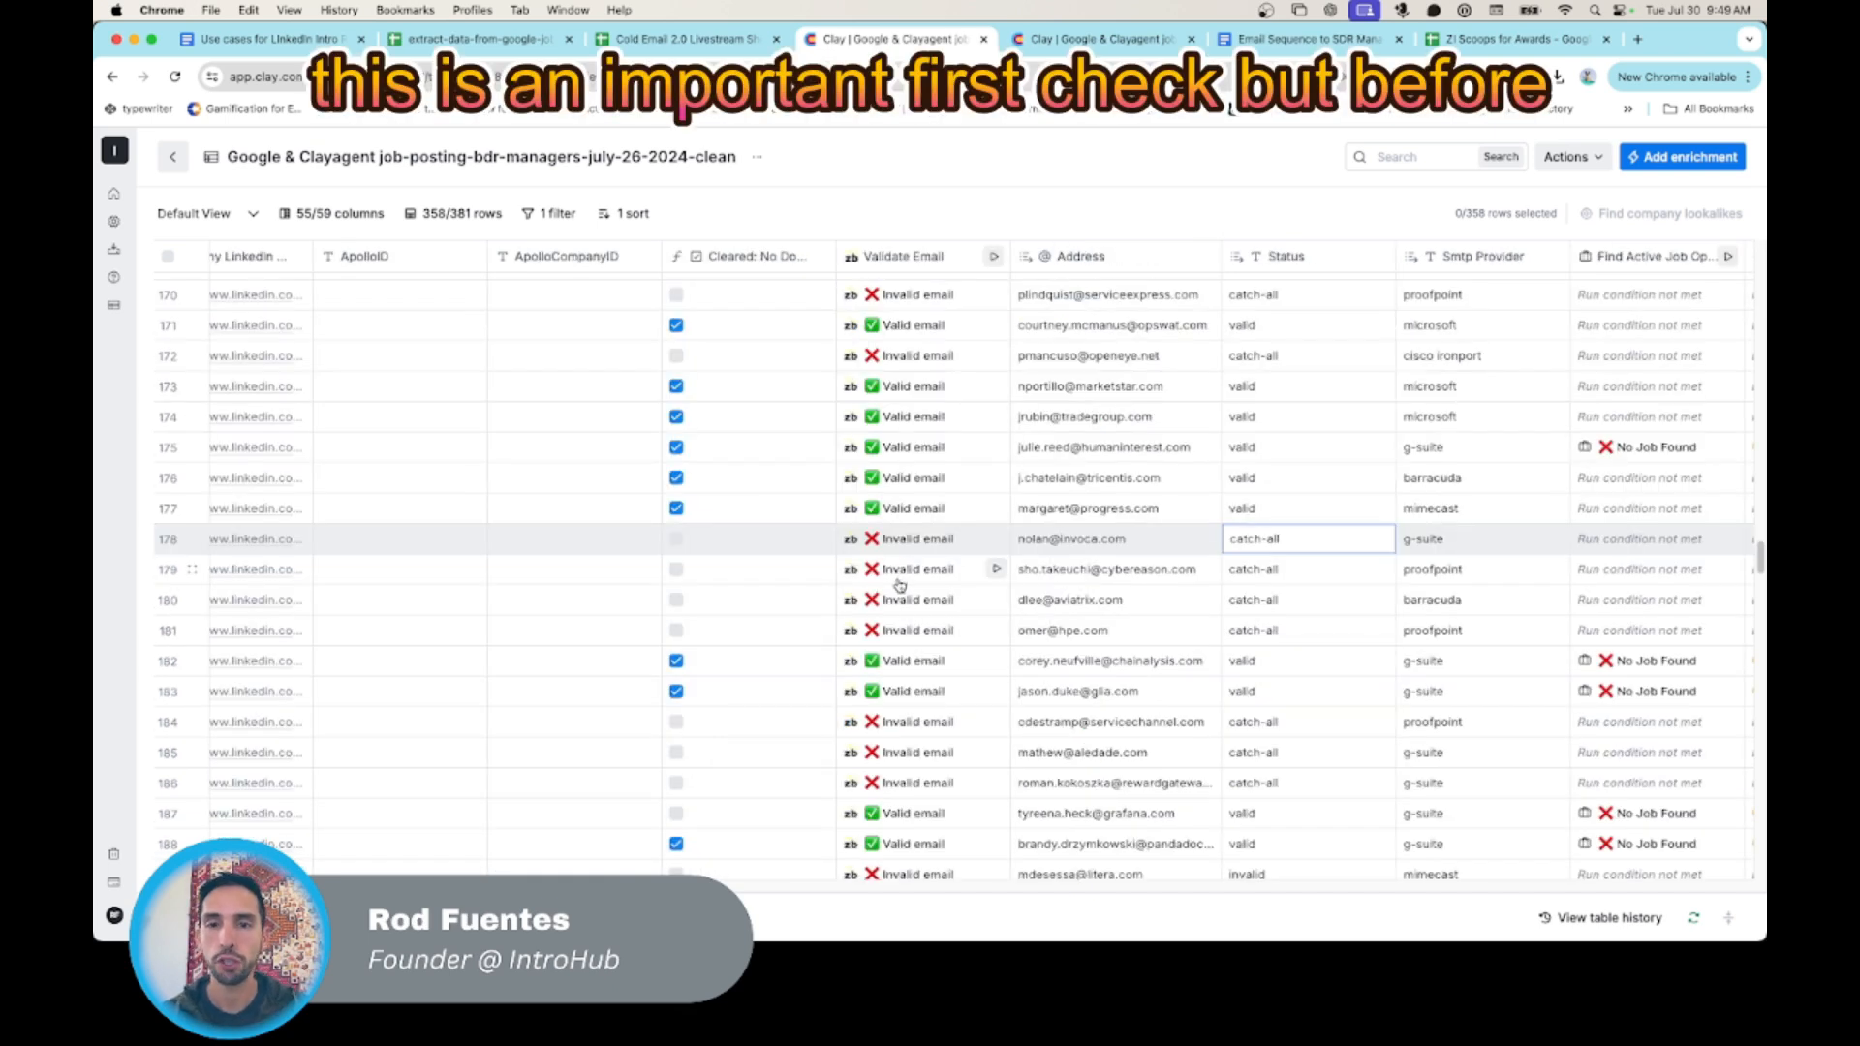
pyautogui.hscroll(-6, 901, 576)
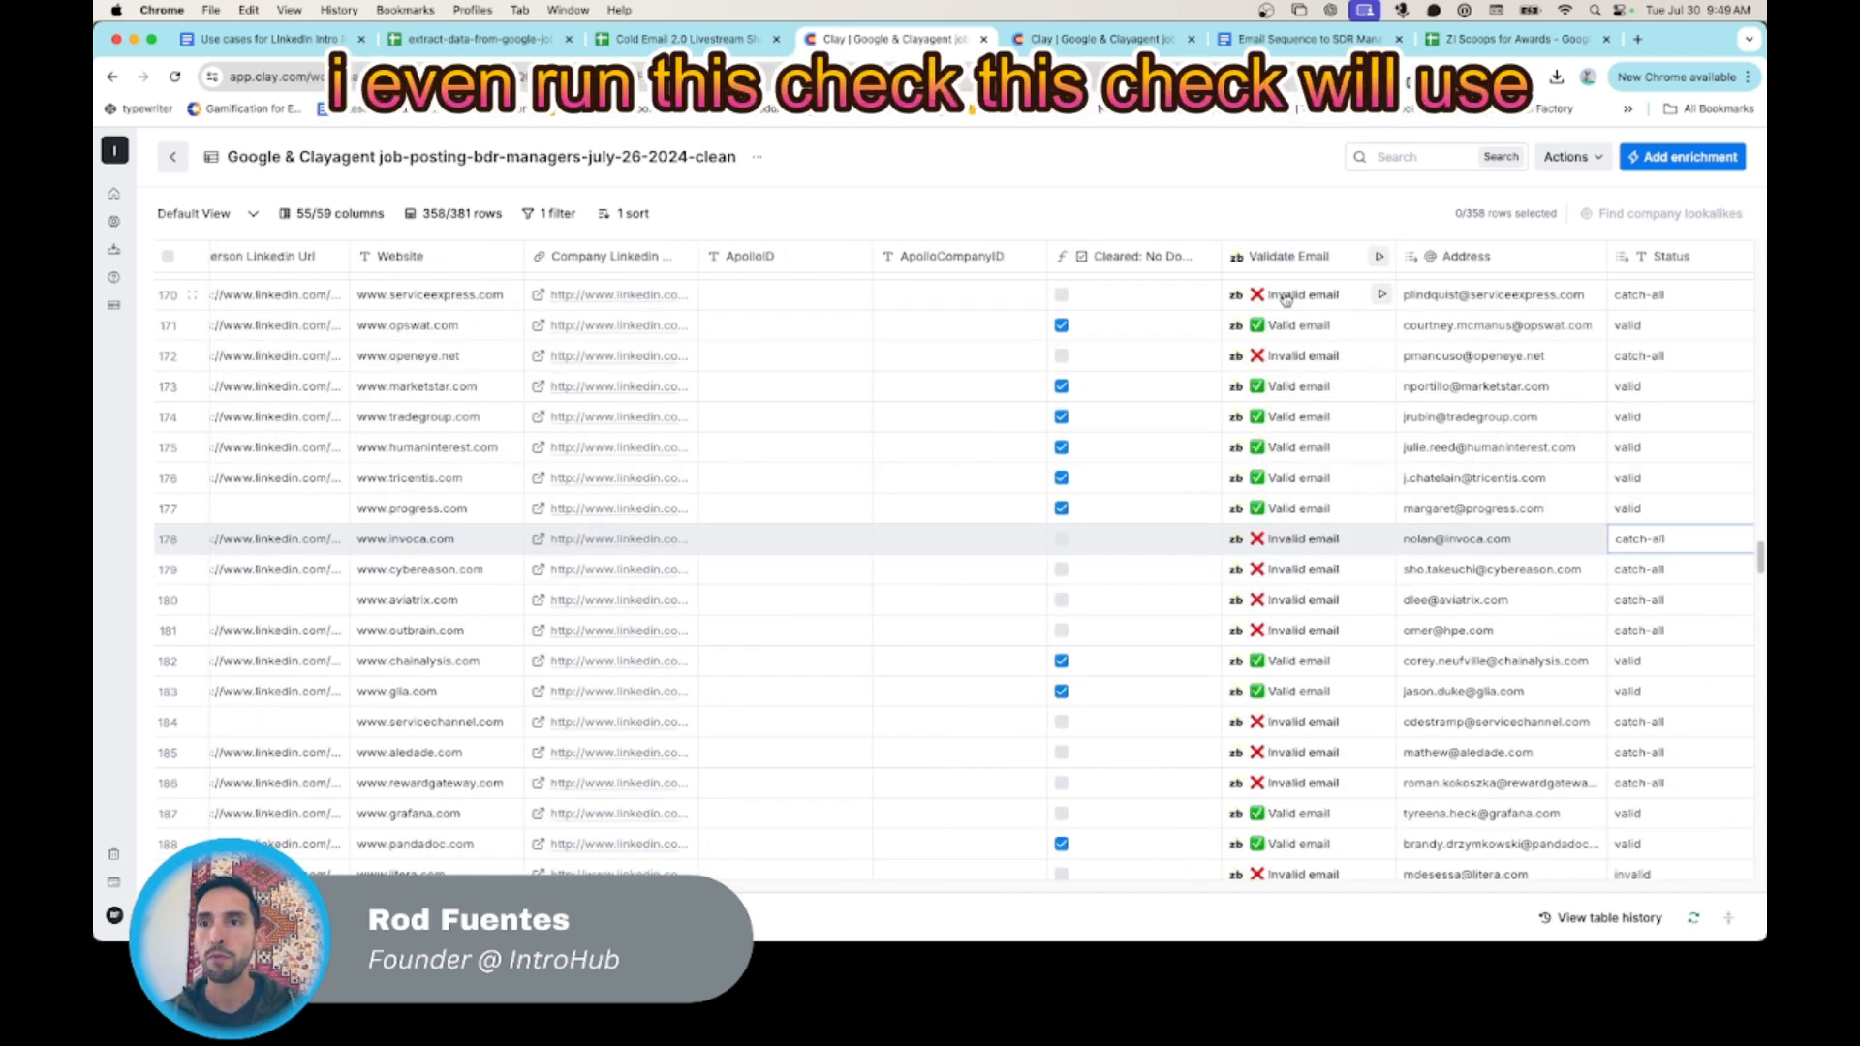
pyautogui.click(1324, 256)
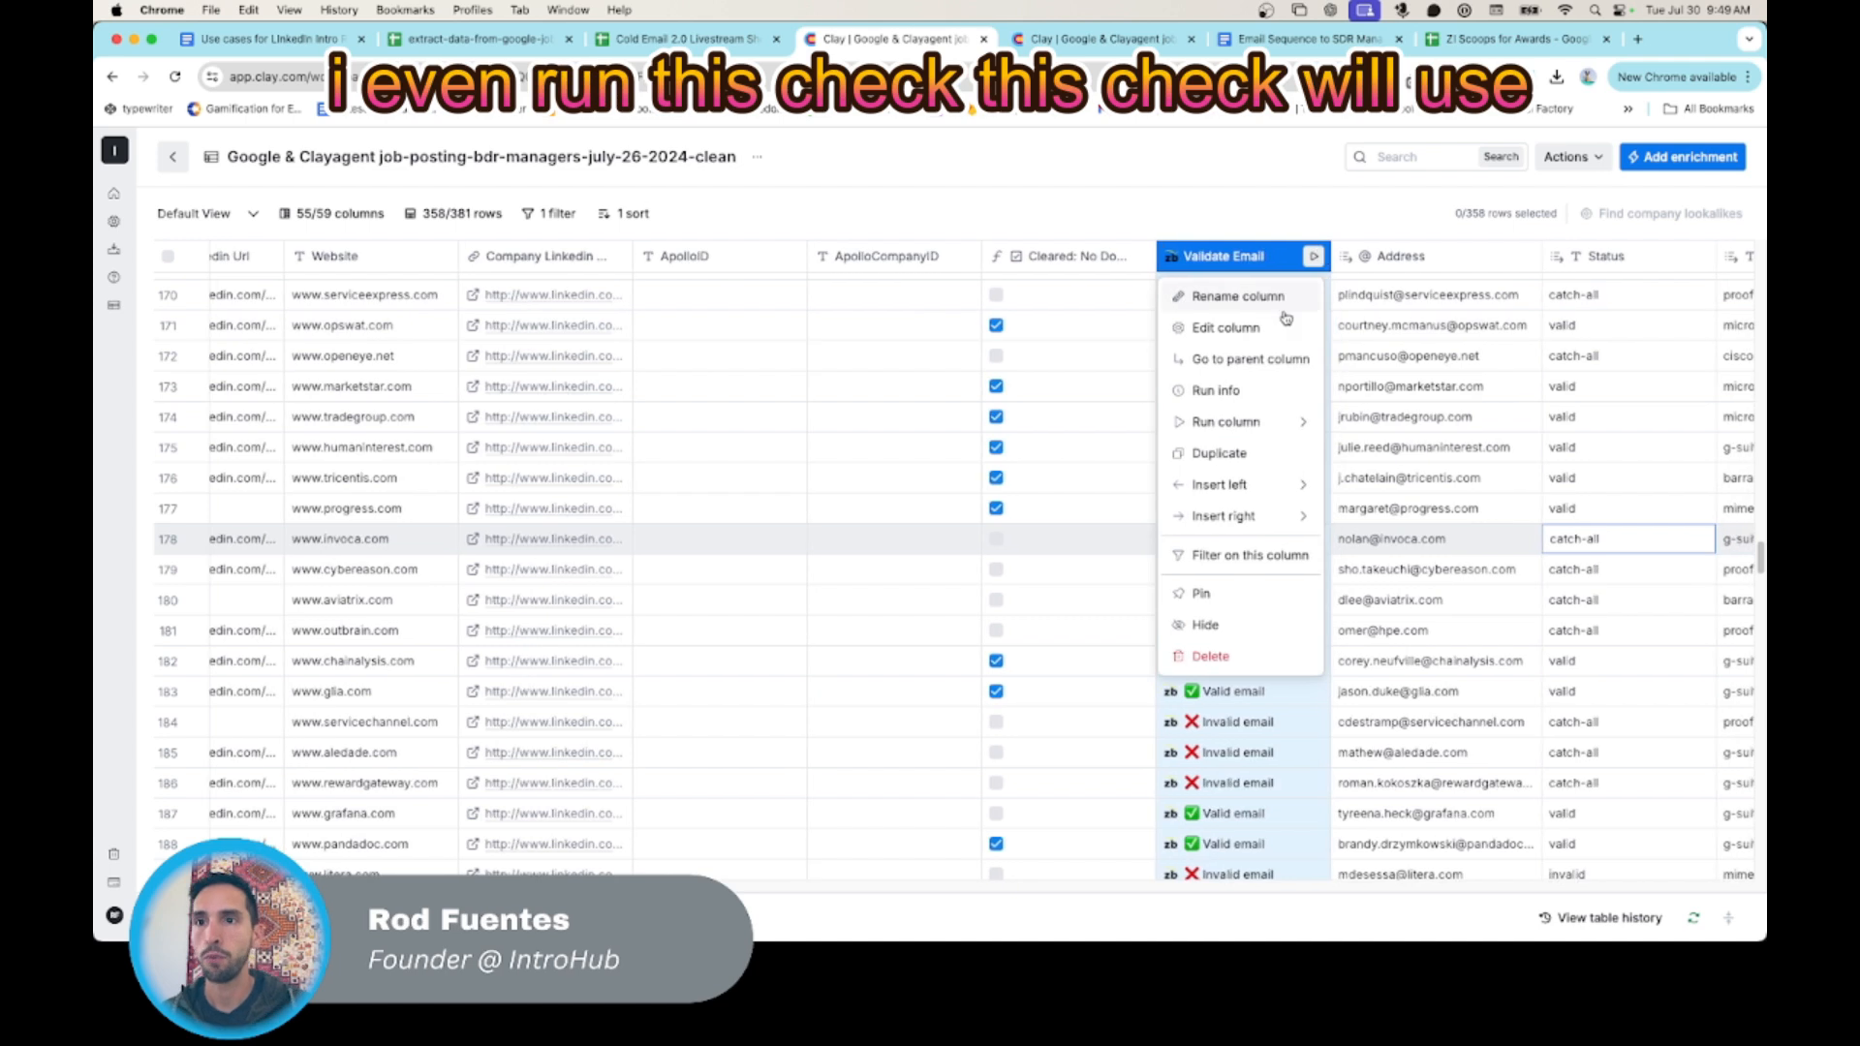
pyautogui.click(1295, 327)
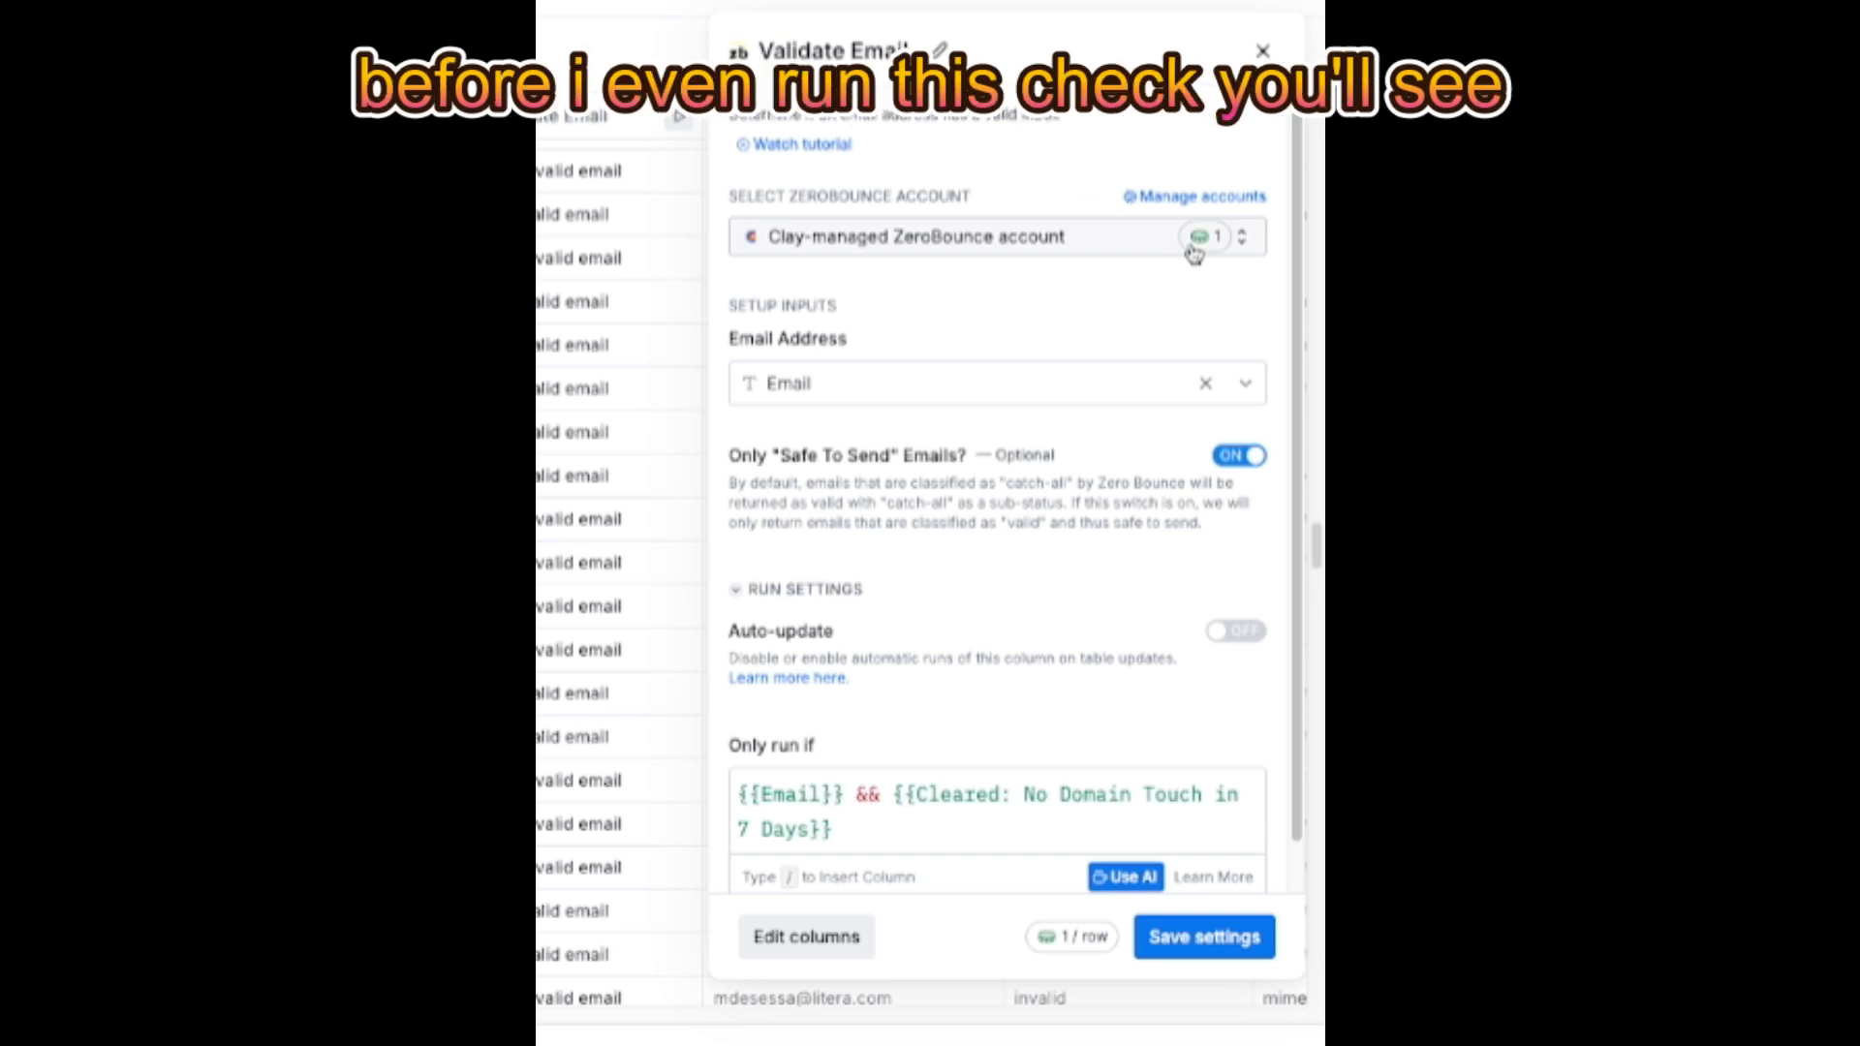
pyautogui.scroll(-1, 1116, 357)
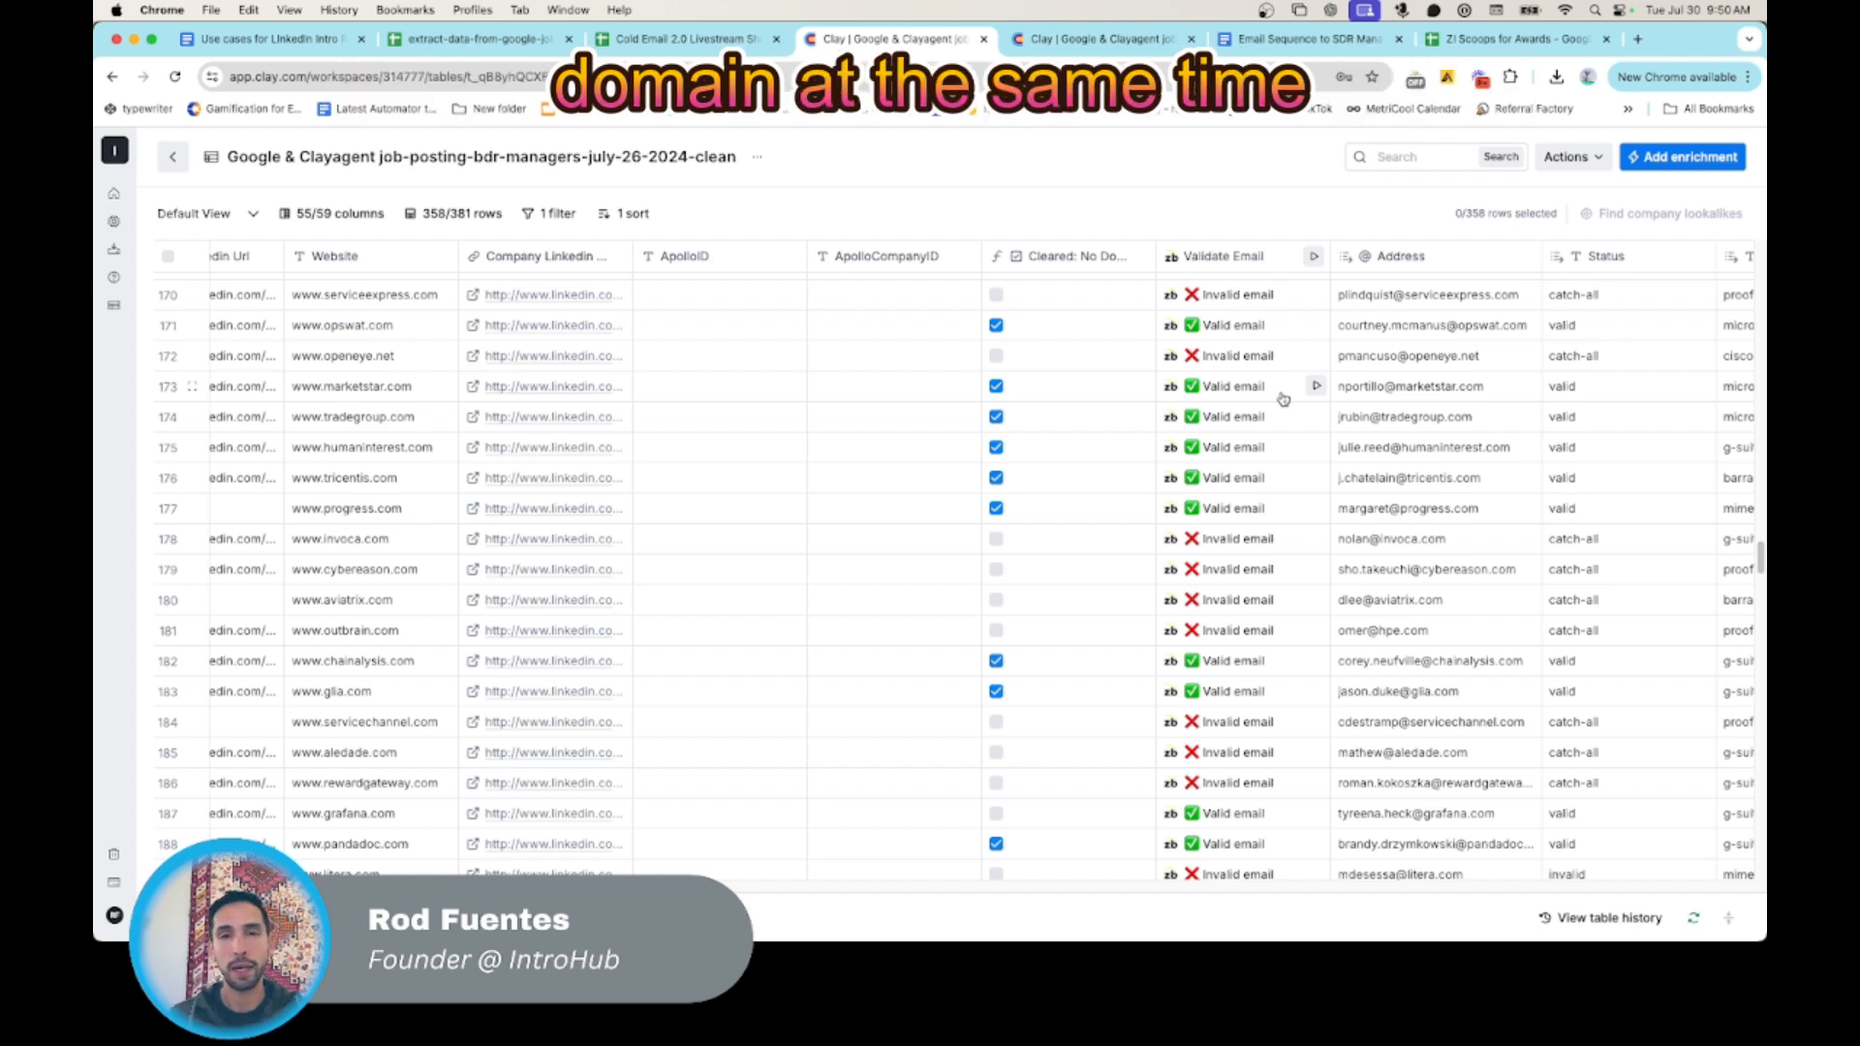
# - Open the formula of the "Cleared: No Domain Touch in 7 Days" column and examine its first Find Repeating Domains condition
pyautogui.hscroll(2, 1145, 585)
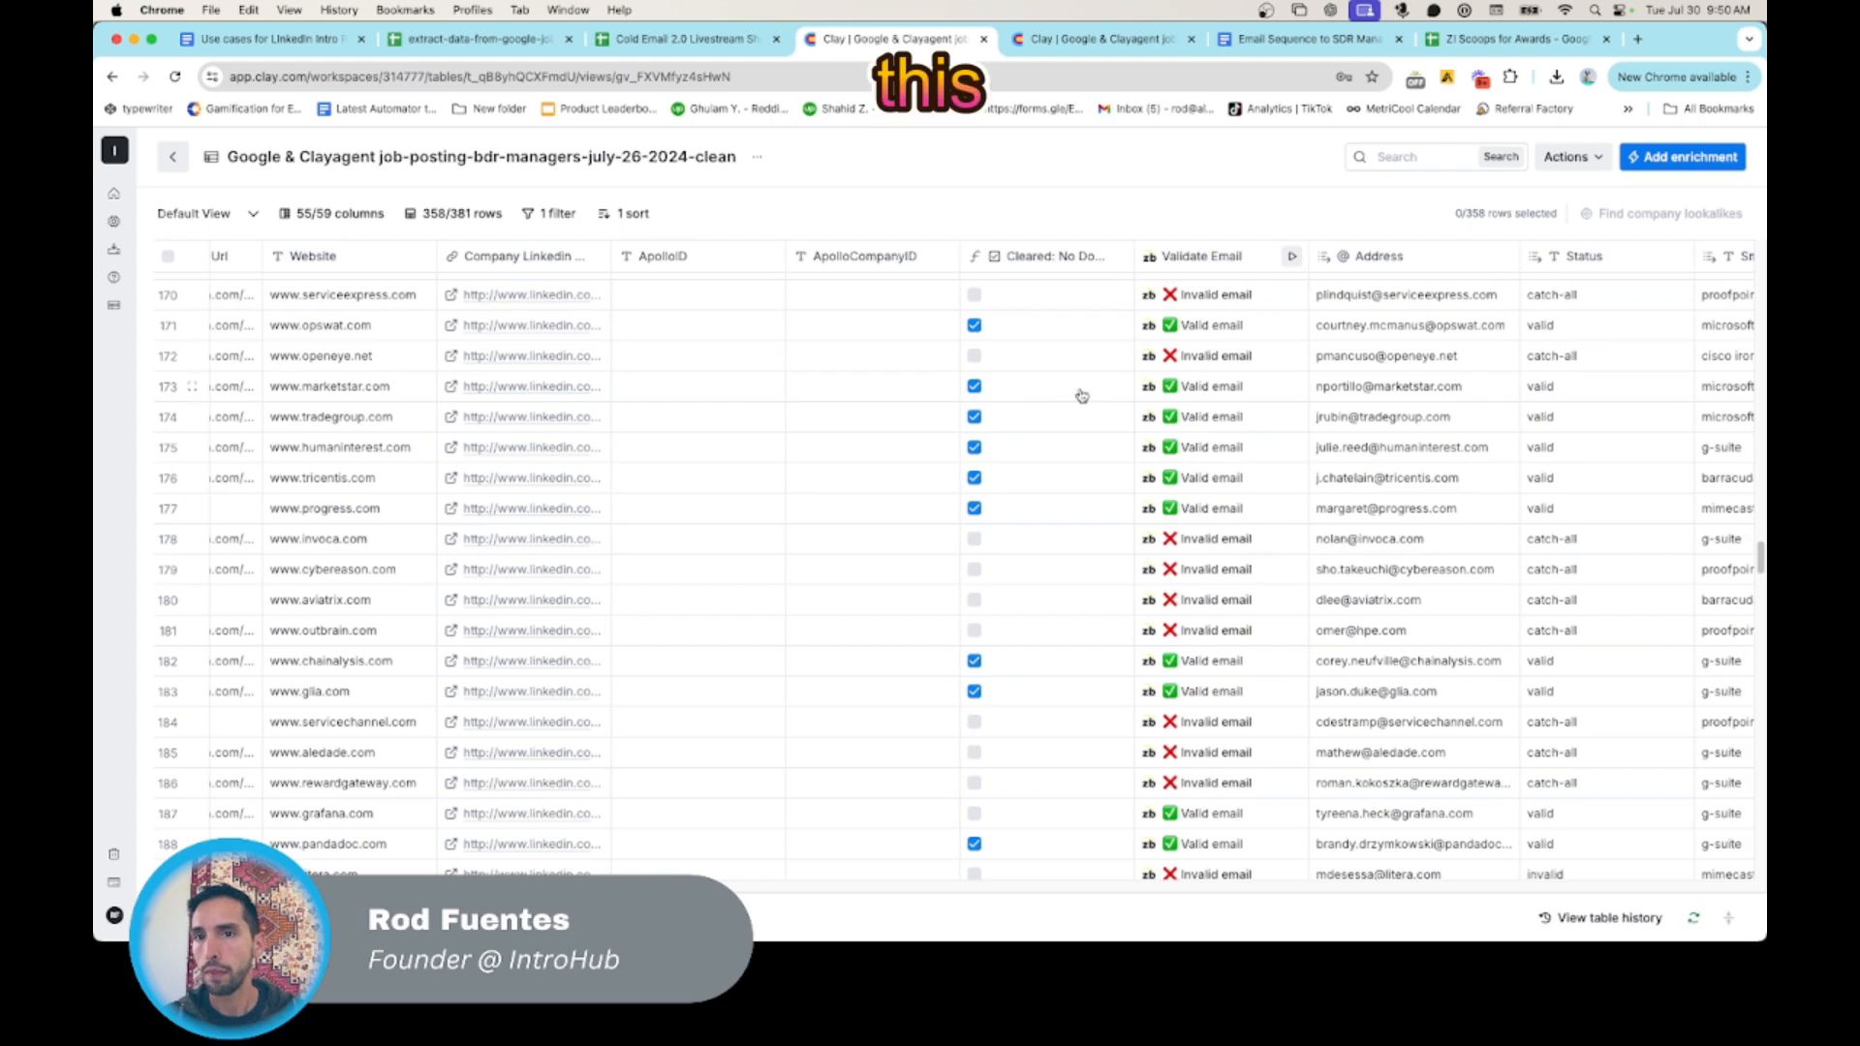
pyautogui.click(1061, 259)
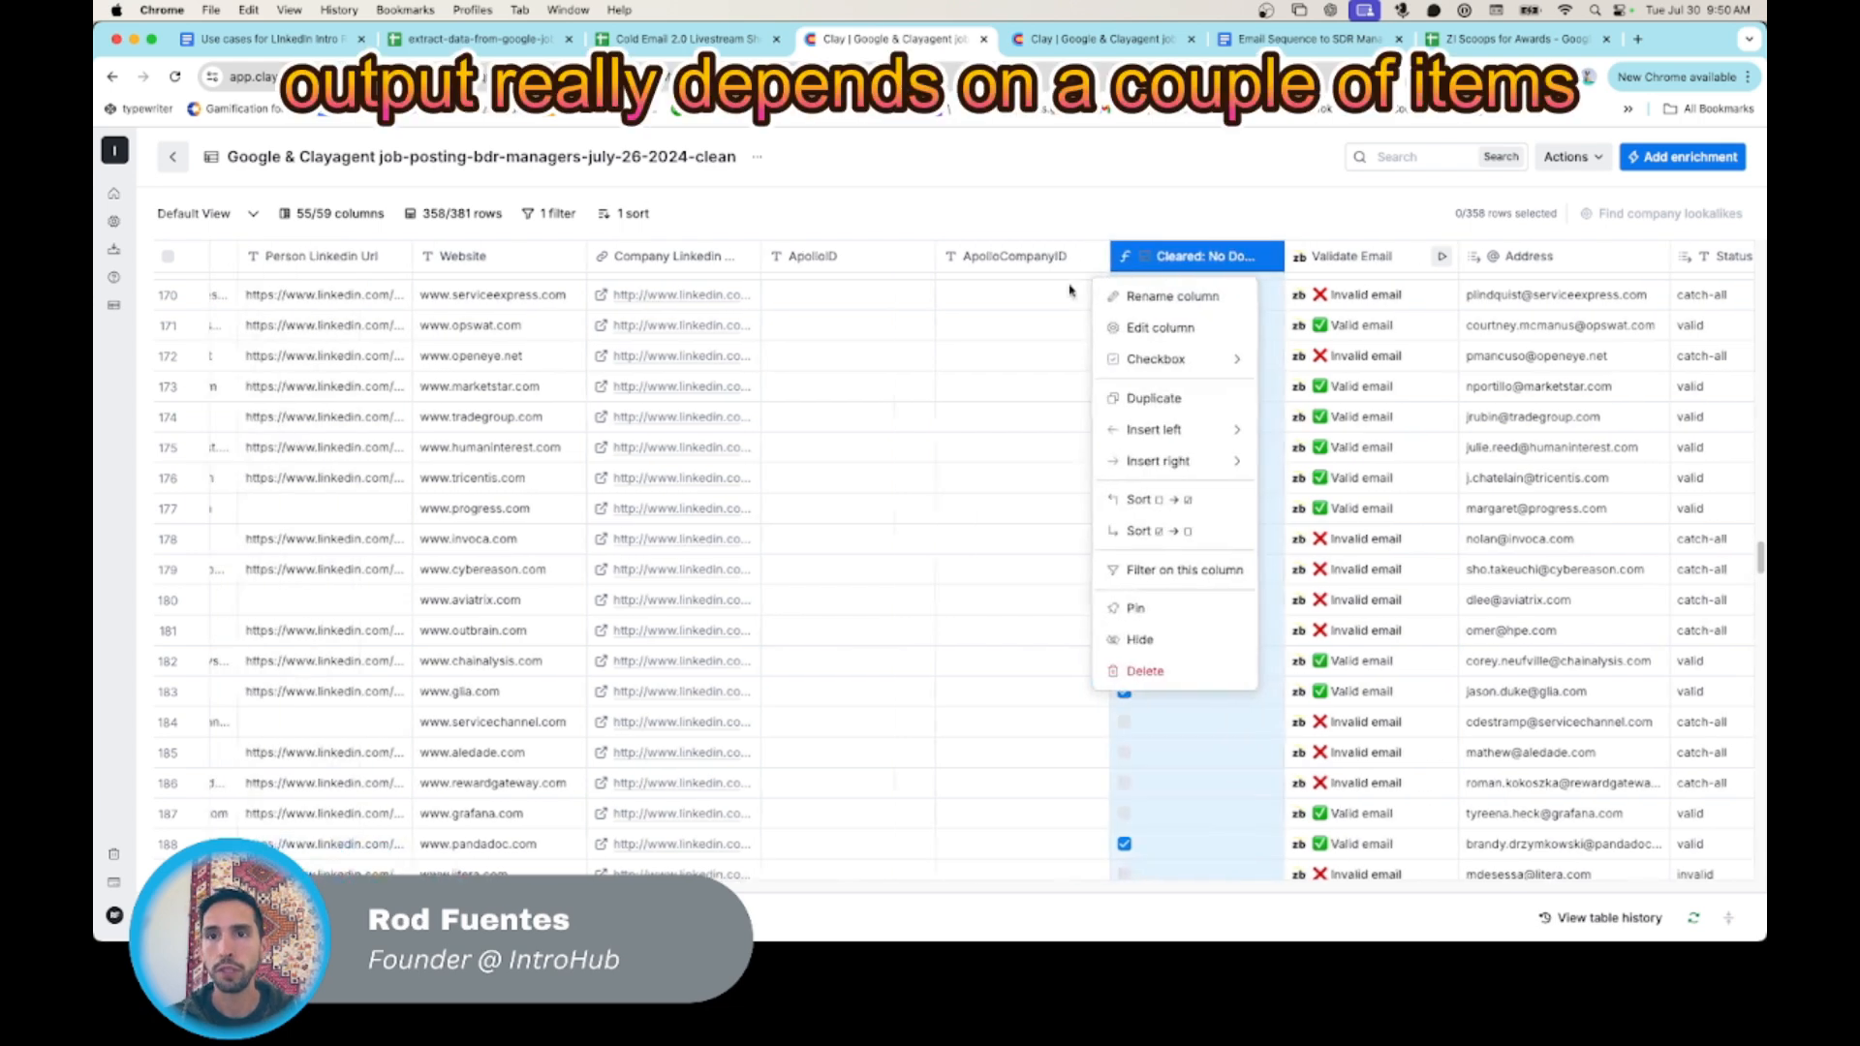
pyautogui.click(1225, 327)
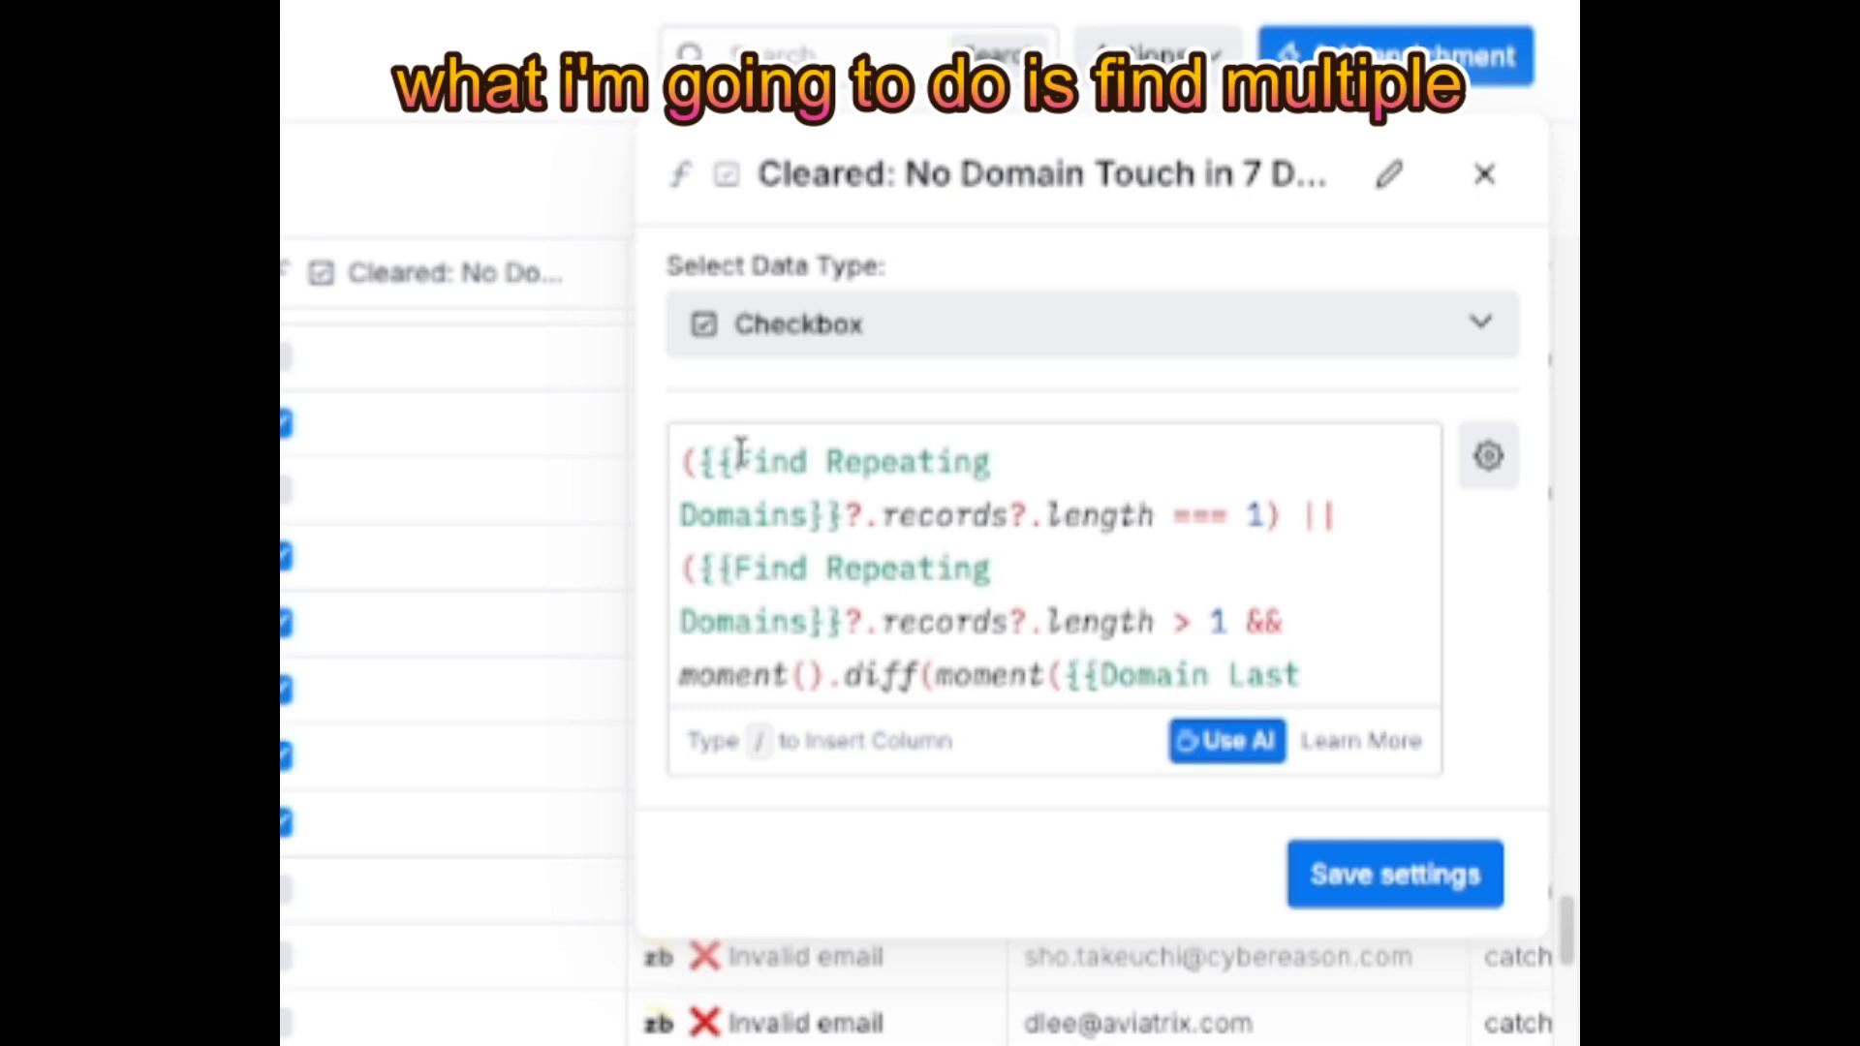
pyautogui.moveTo(752, 460); pyautogui.dragTo(826, 521)
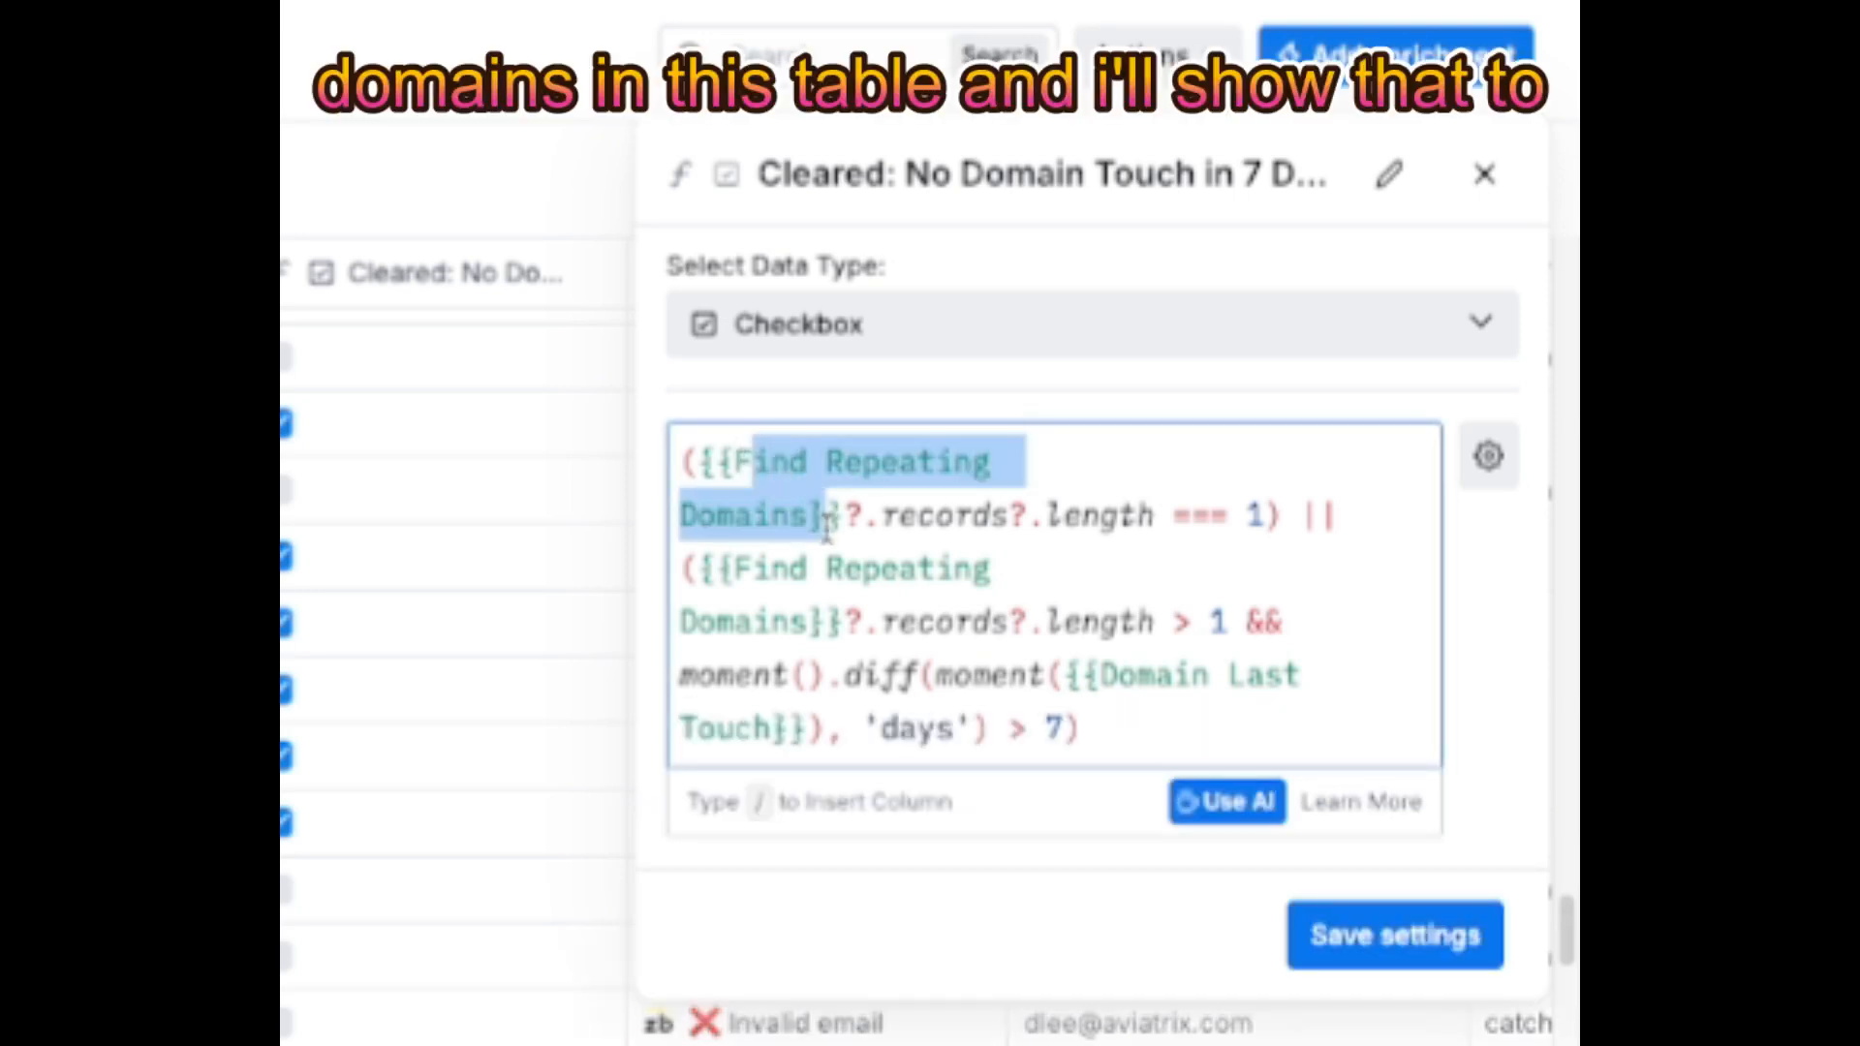
pyautogui.moveTo(1264, 515); pyautogui.dragTo(883, 523)
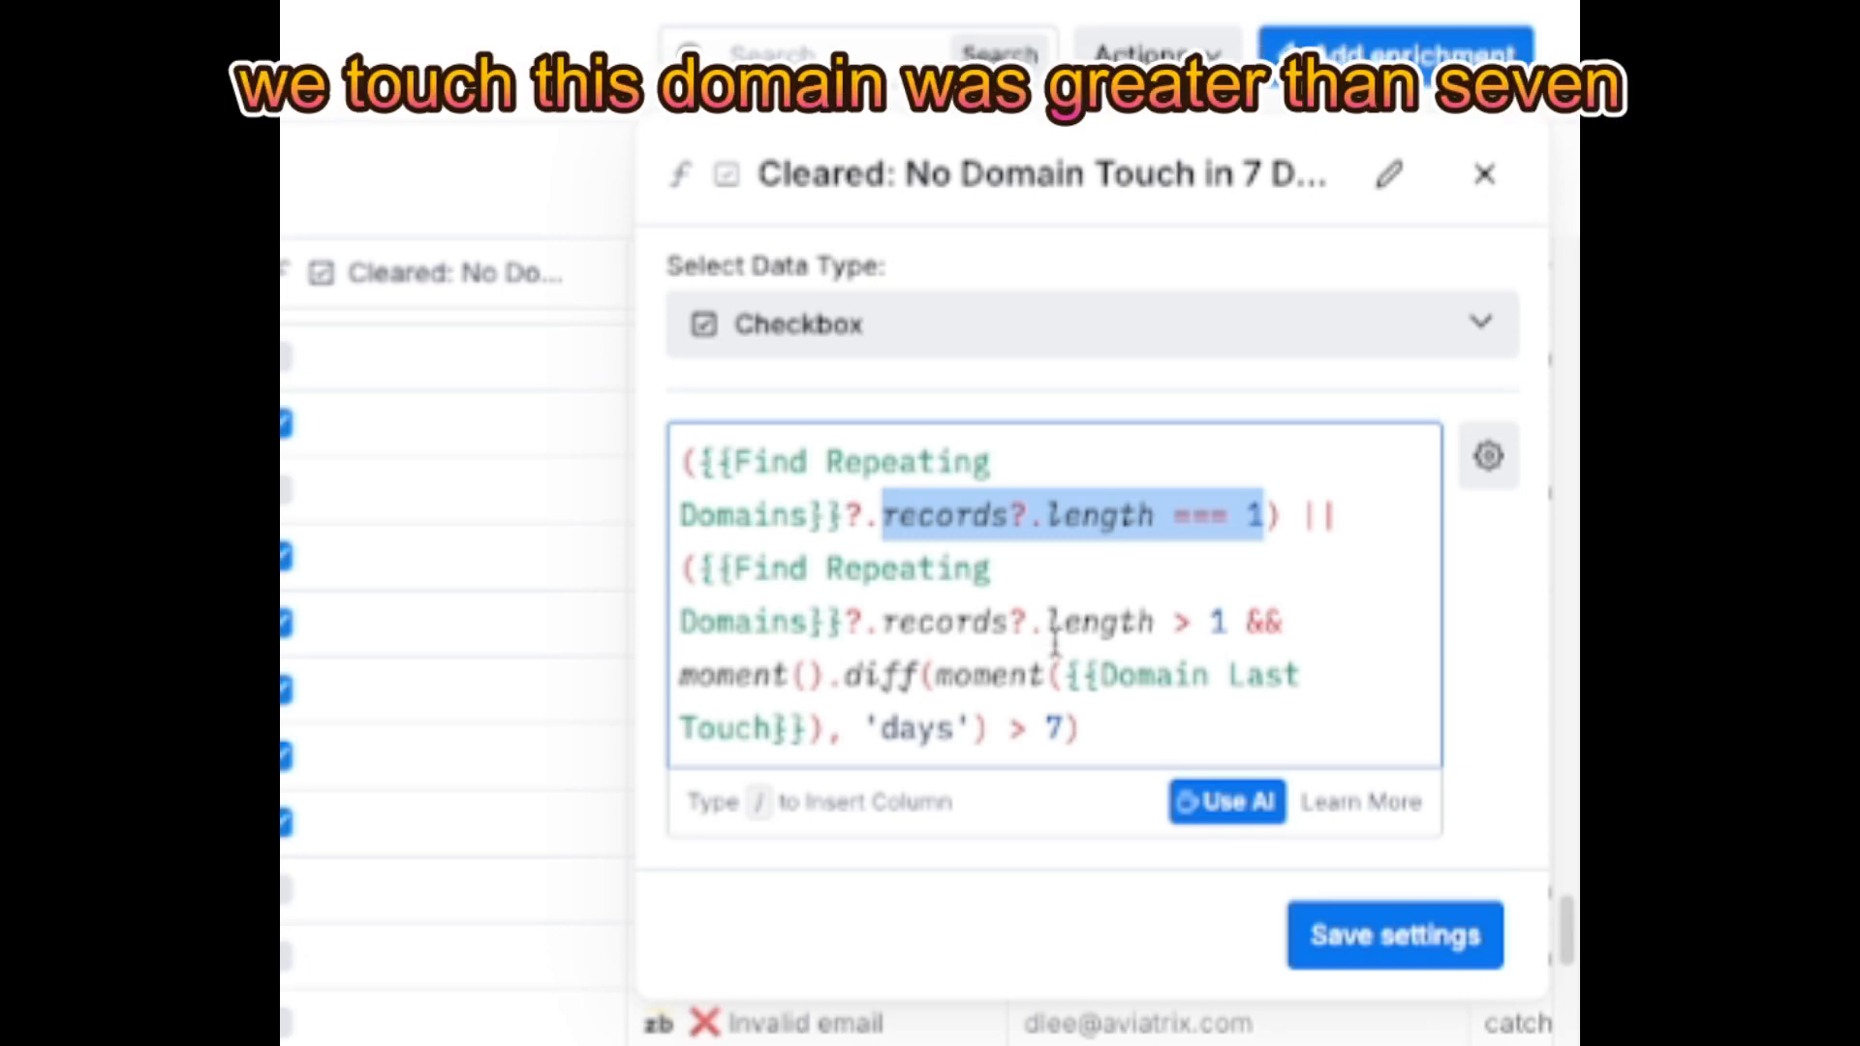
# - Examine the formula's second condition, covering the repeating-domain record count and the days since Domain Last Touch
pyautogui.moveTo(772, 623); pyautogui.dragTo(1084, 730)
pyautogui.doubleClick(944, 622)
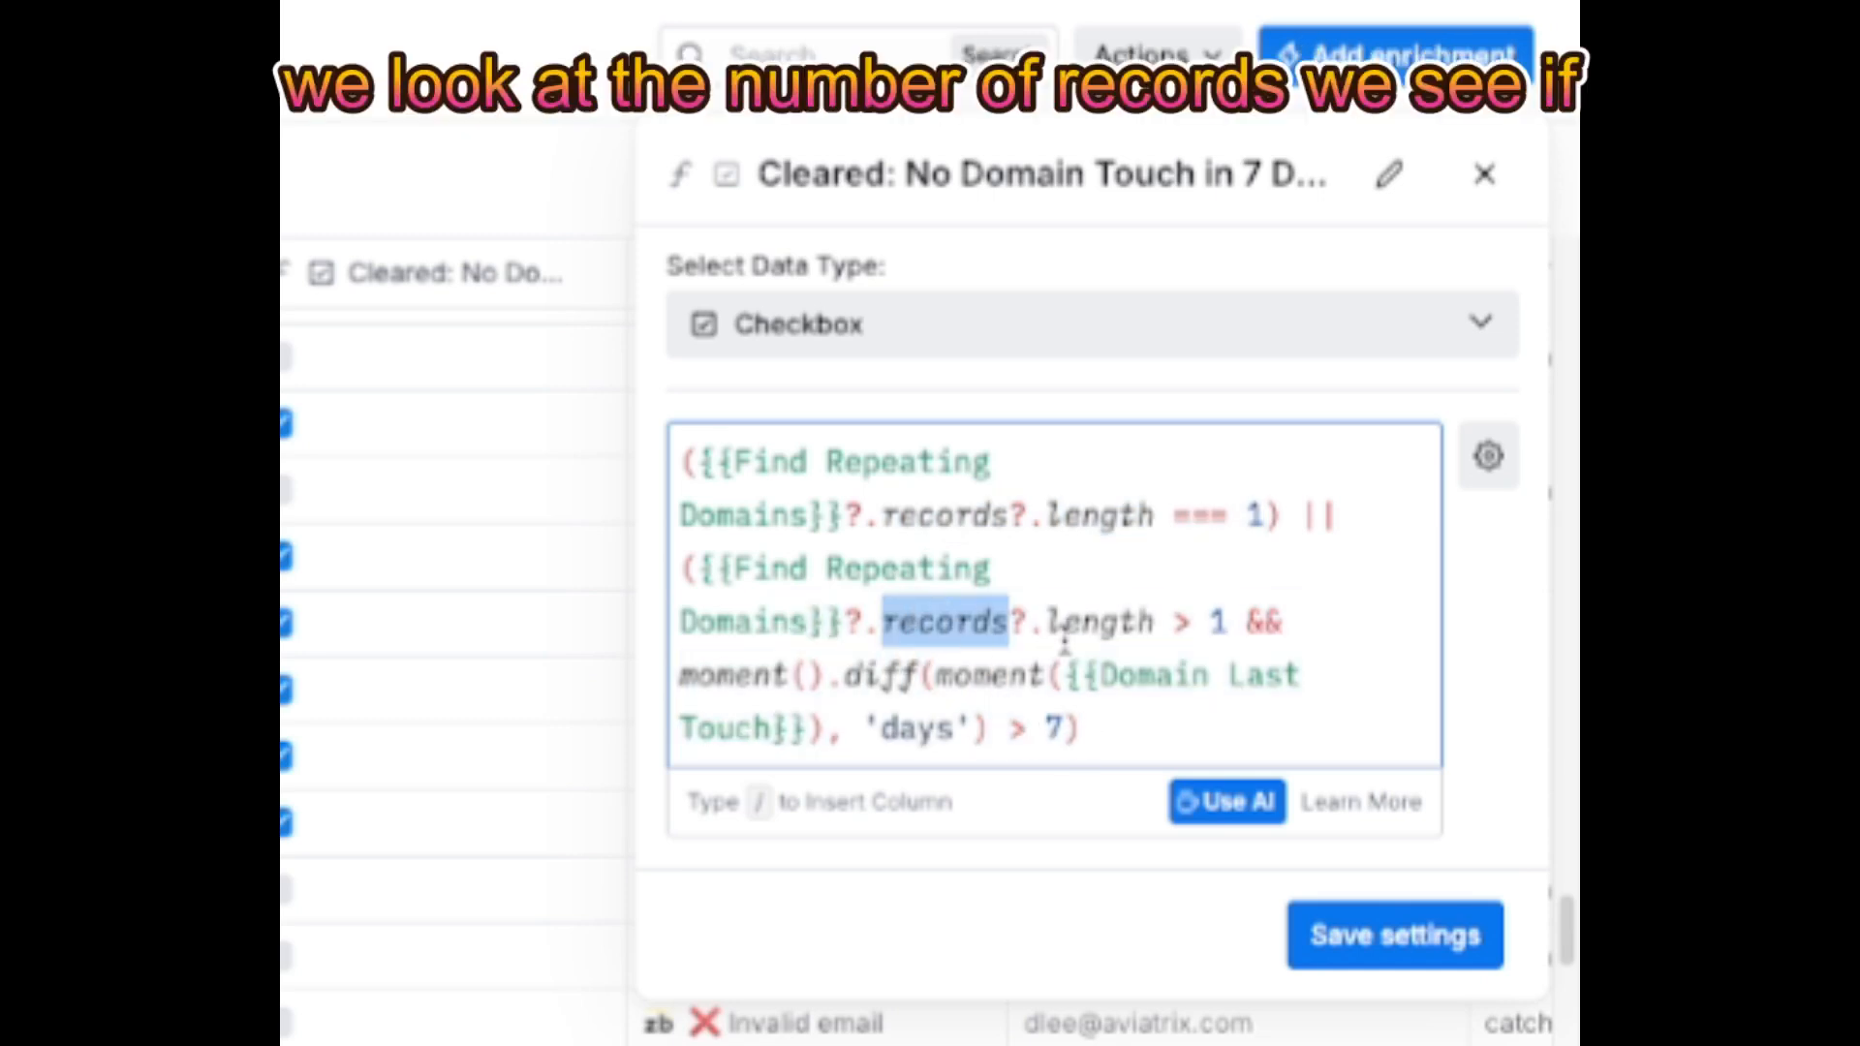
pyautogui.doubleClick(1085, 623)
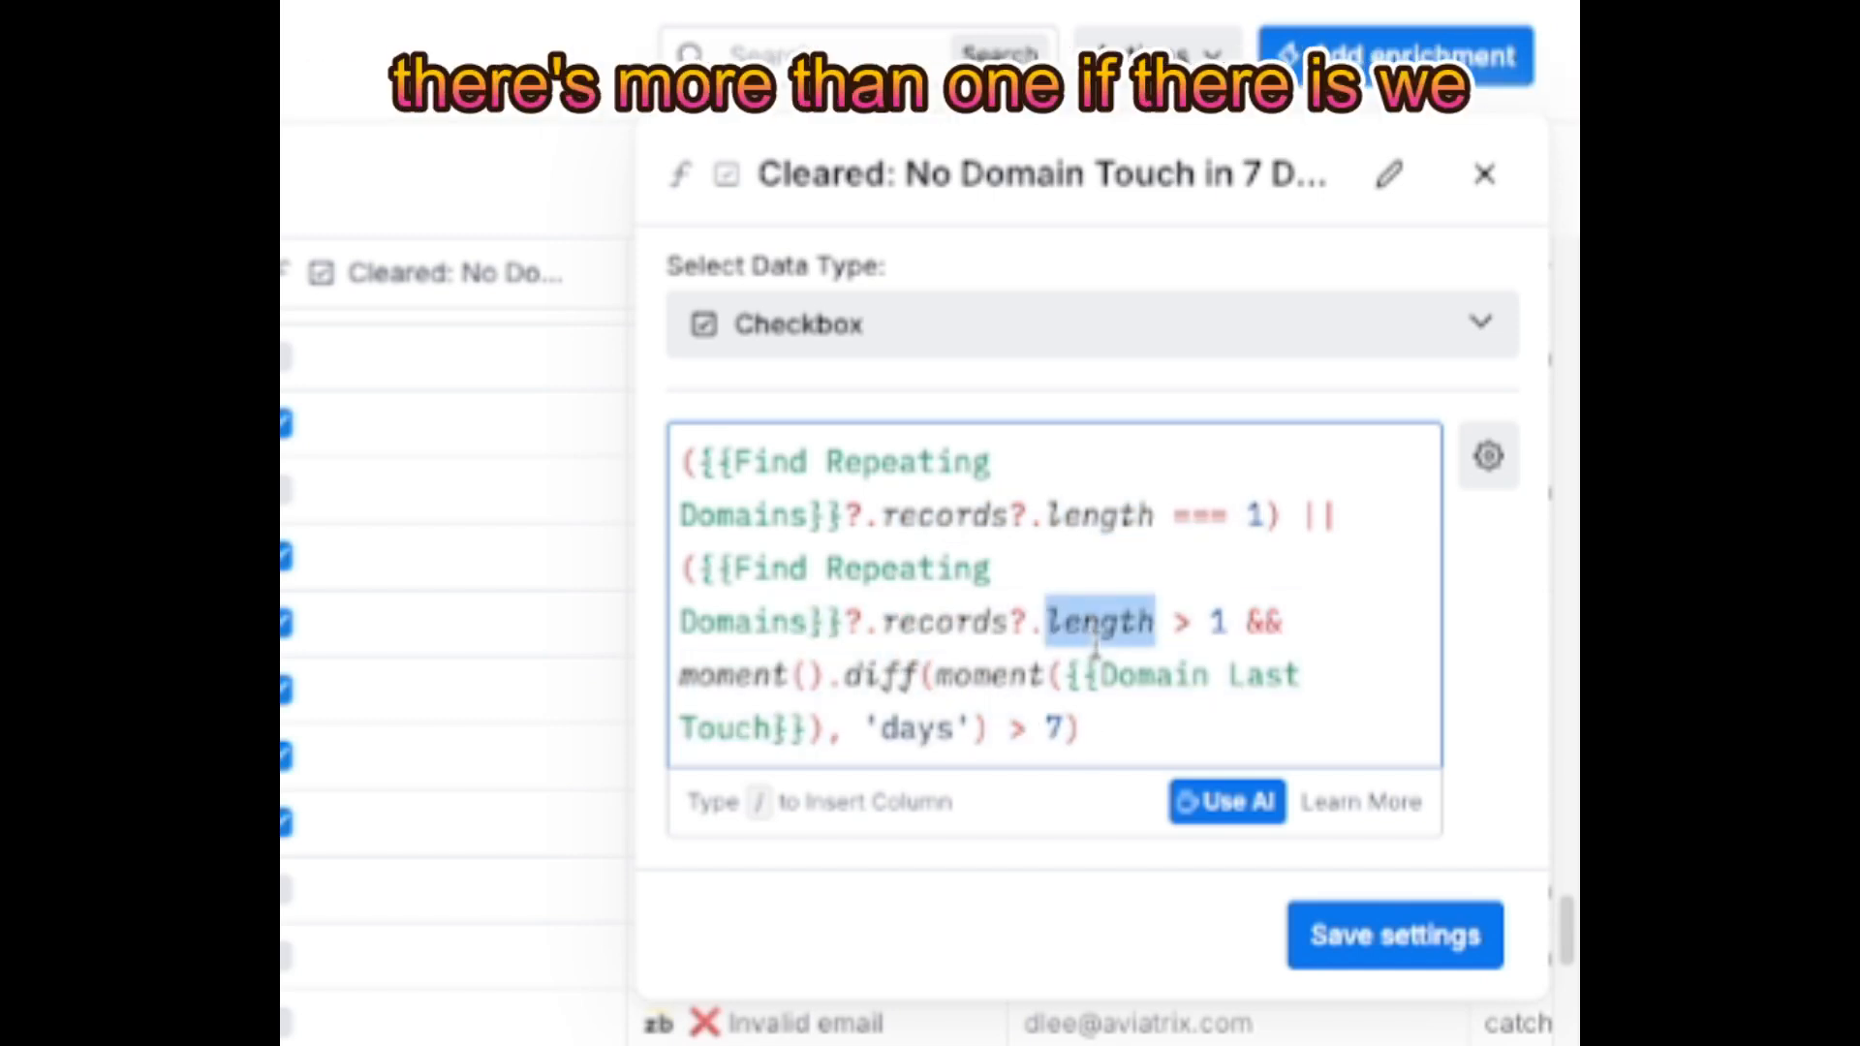
pyautogui.doubleClick(733, 676)
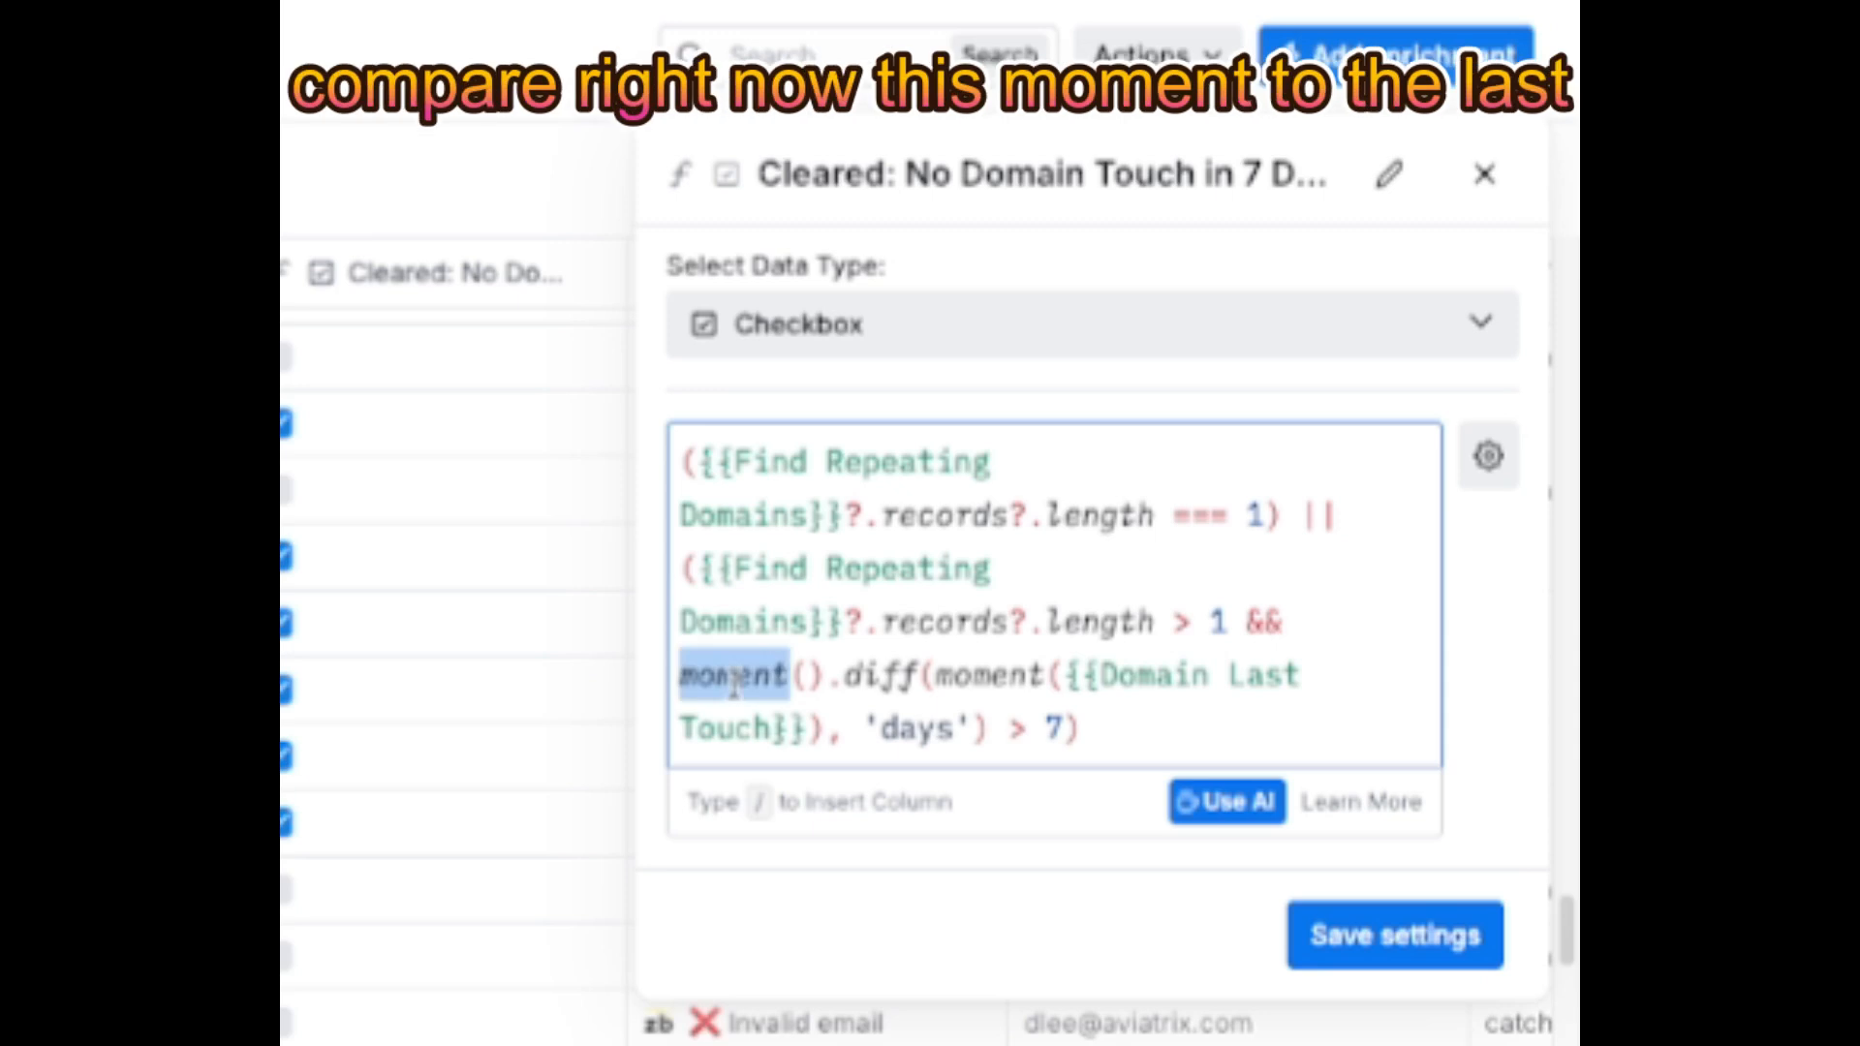
pyautogui.doubleClick(1118, 675)
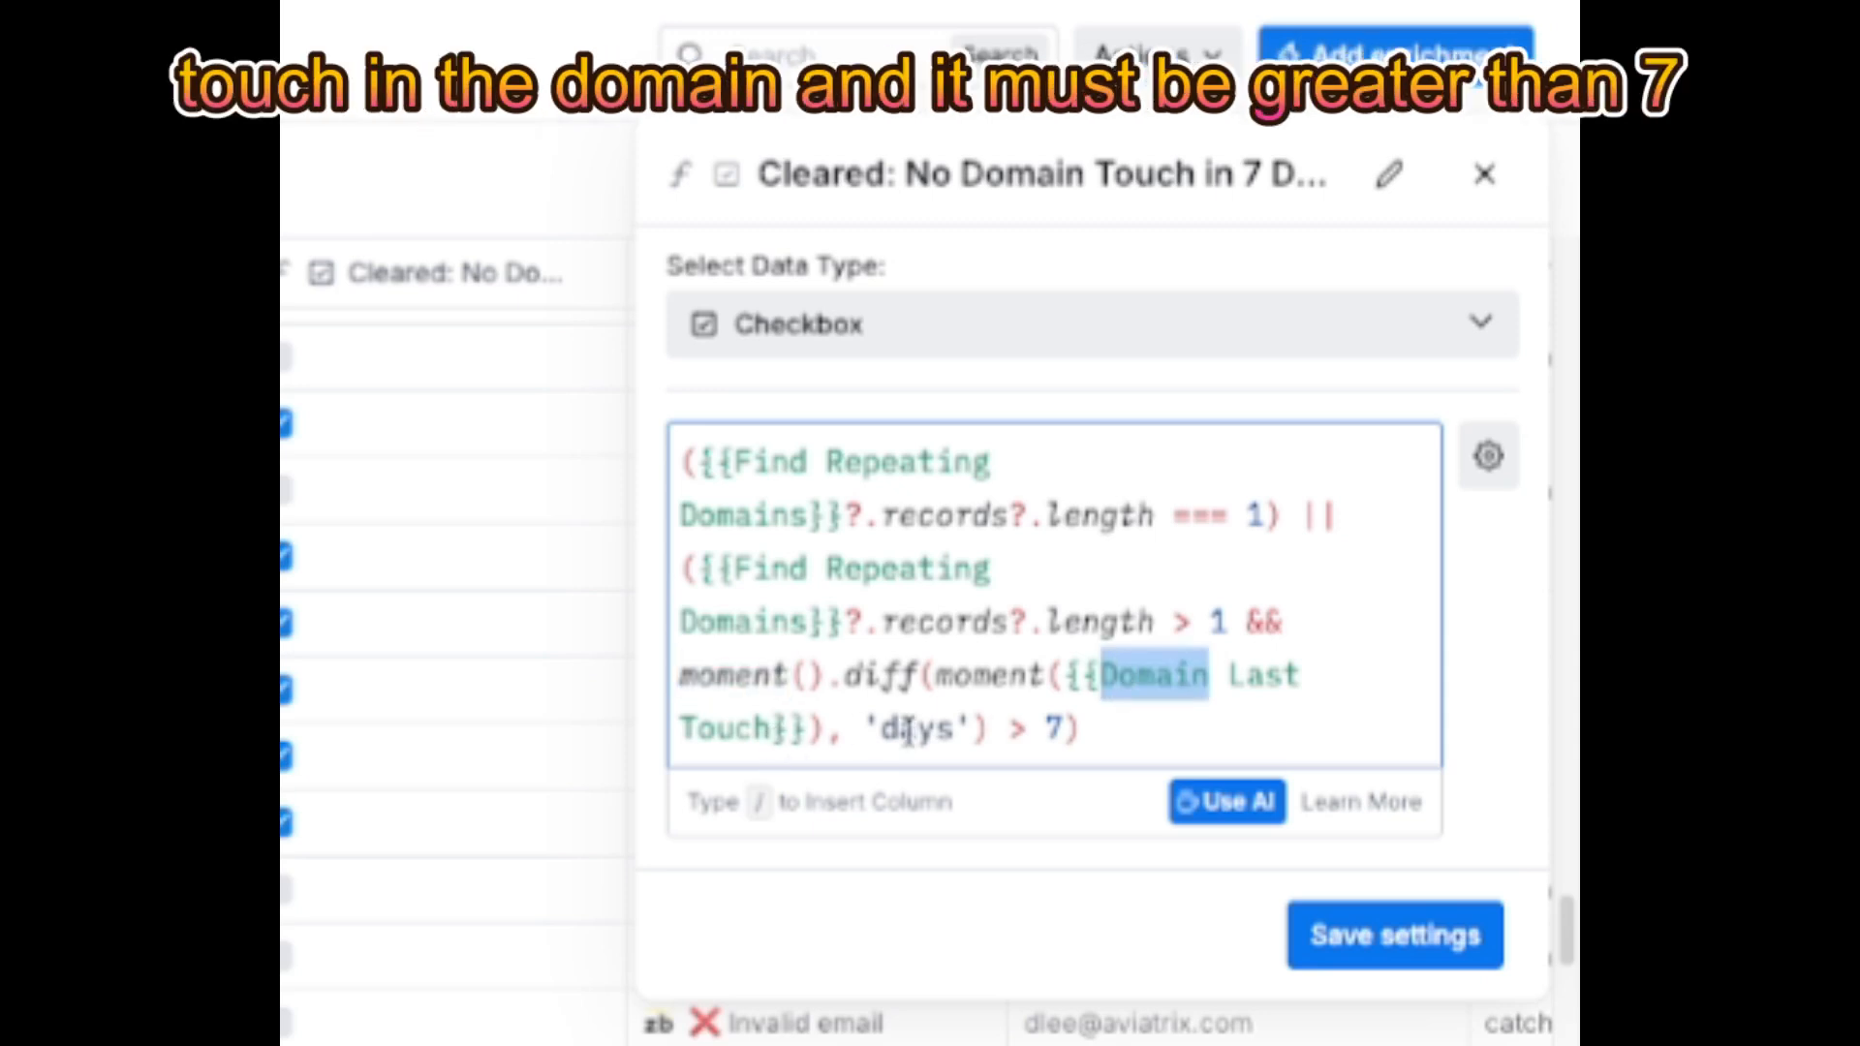
pyautogui.click(1068, 724)
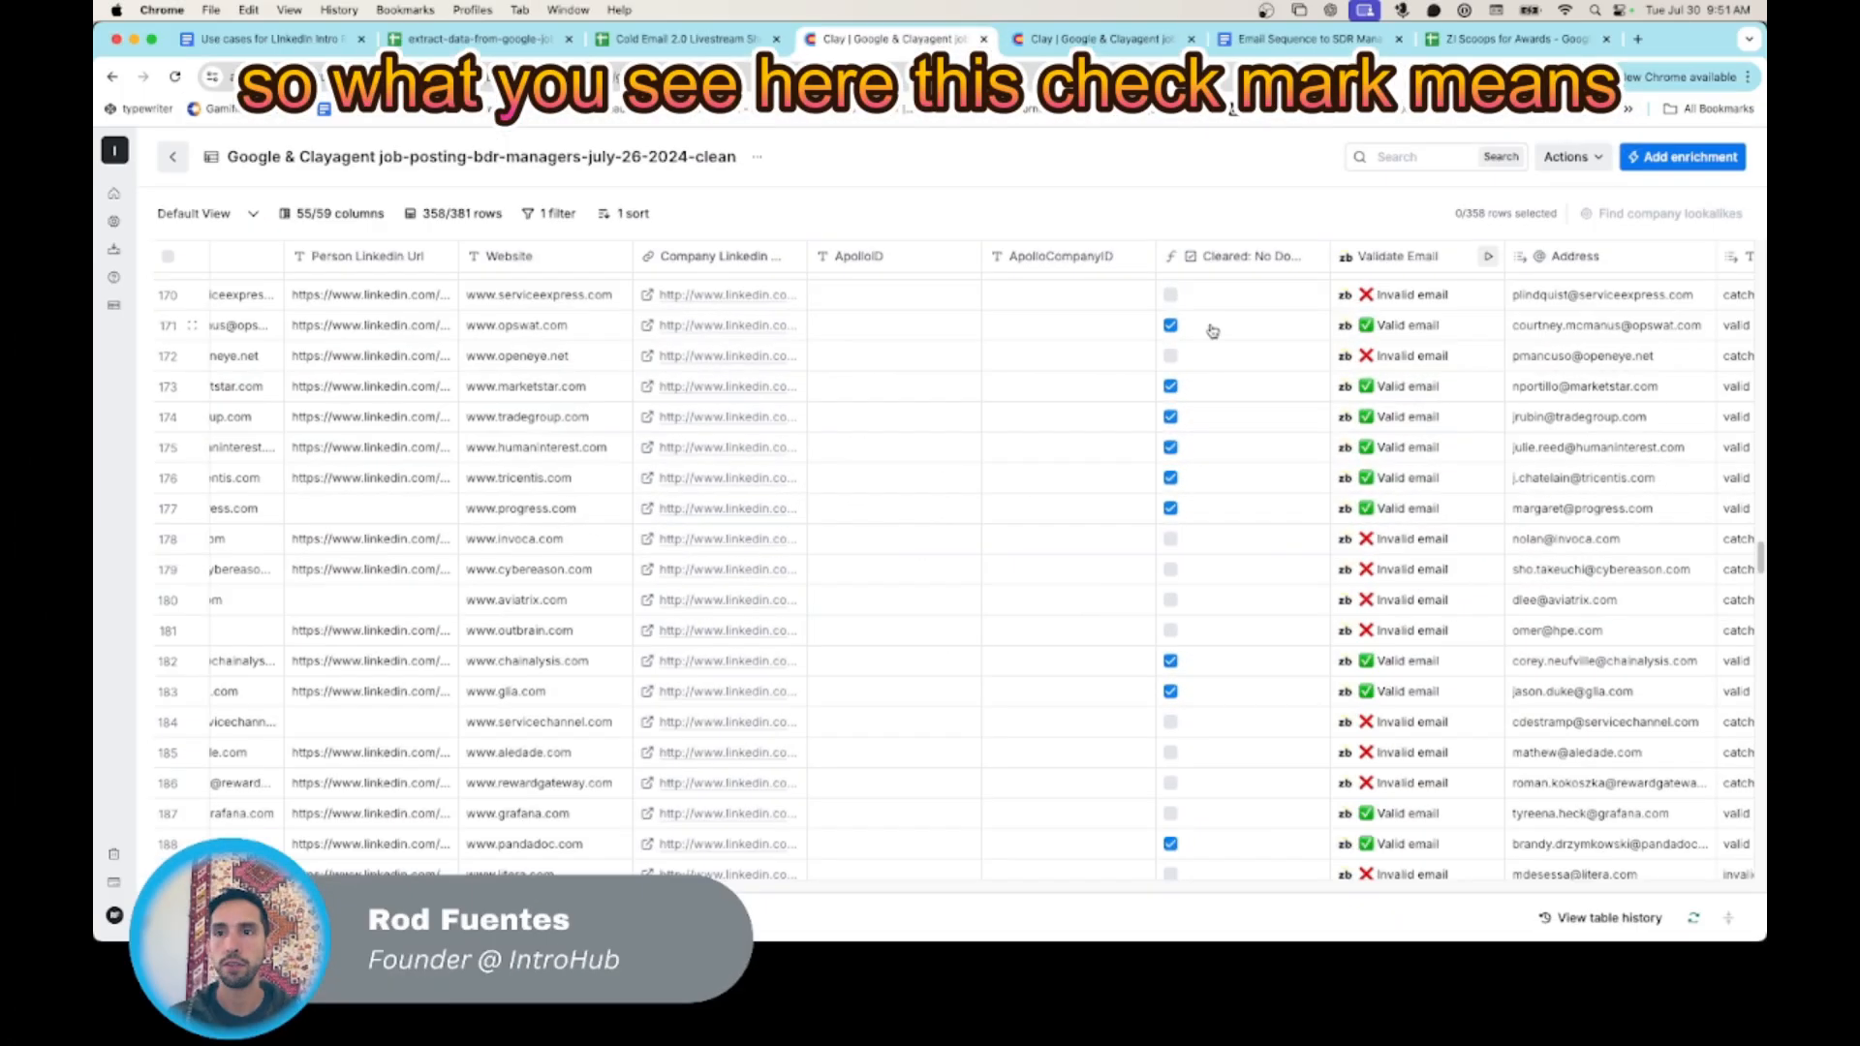
pyautogui.click(1219, 332)
pyautogui.click(1172, 327)
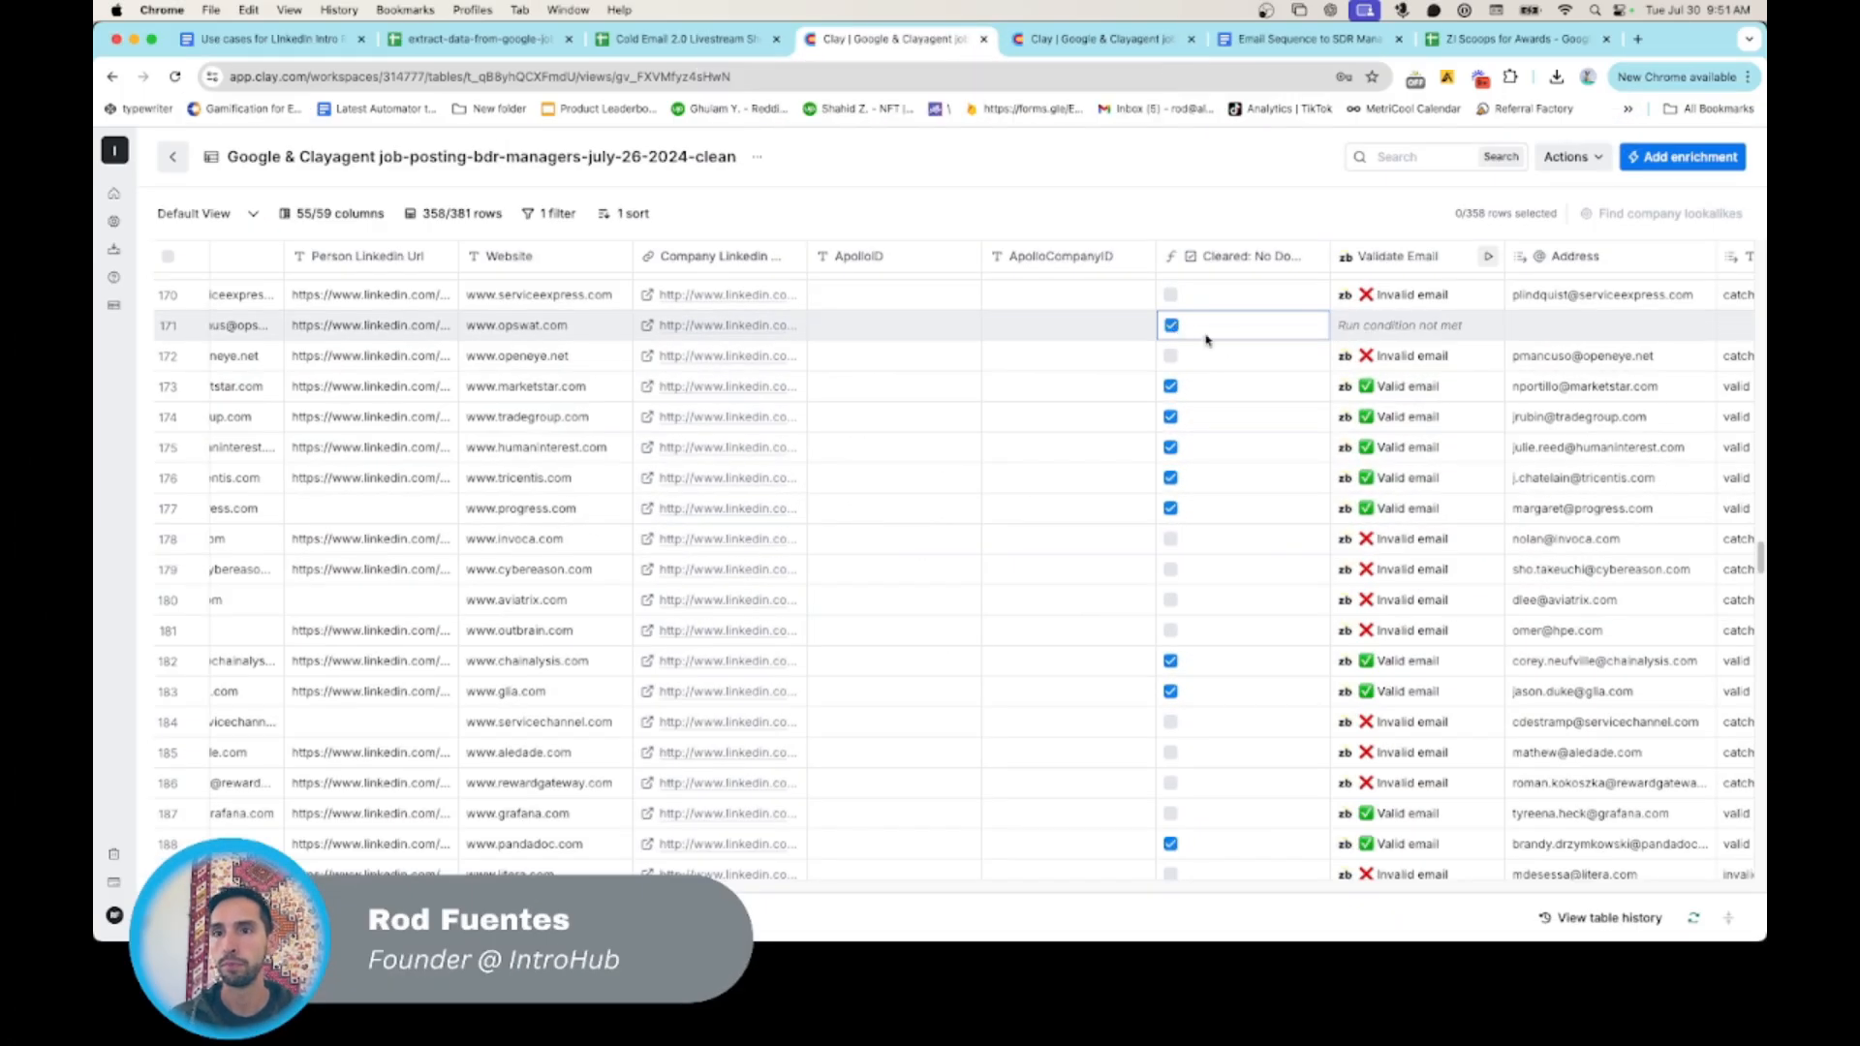
pyautogui.hscroll(1, 1220, 347)
pyautogui.hscroll(5, 1227, 448)
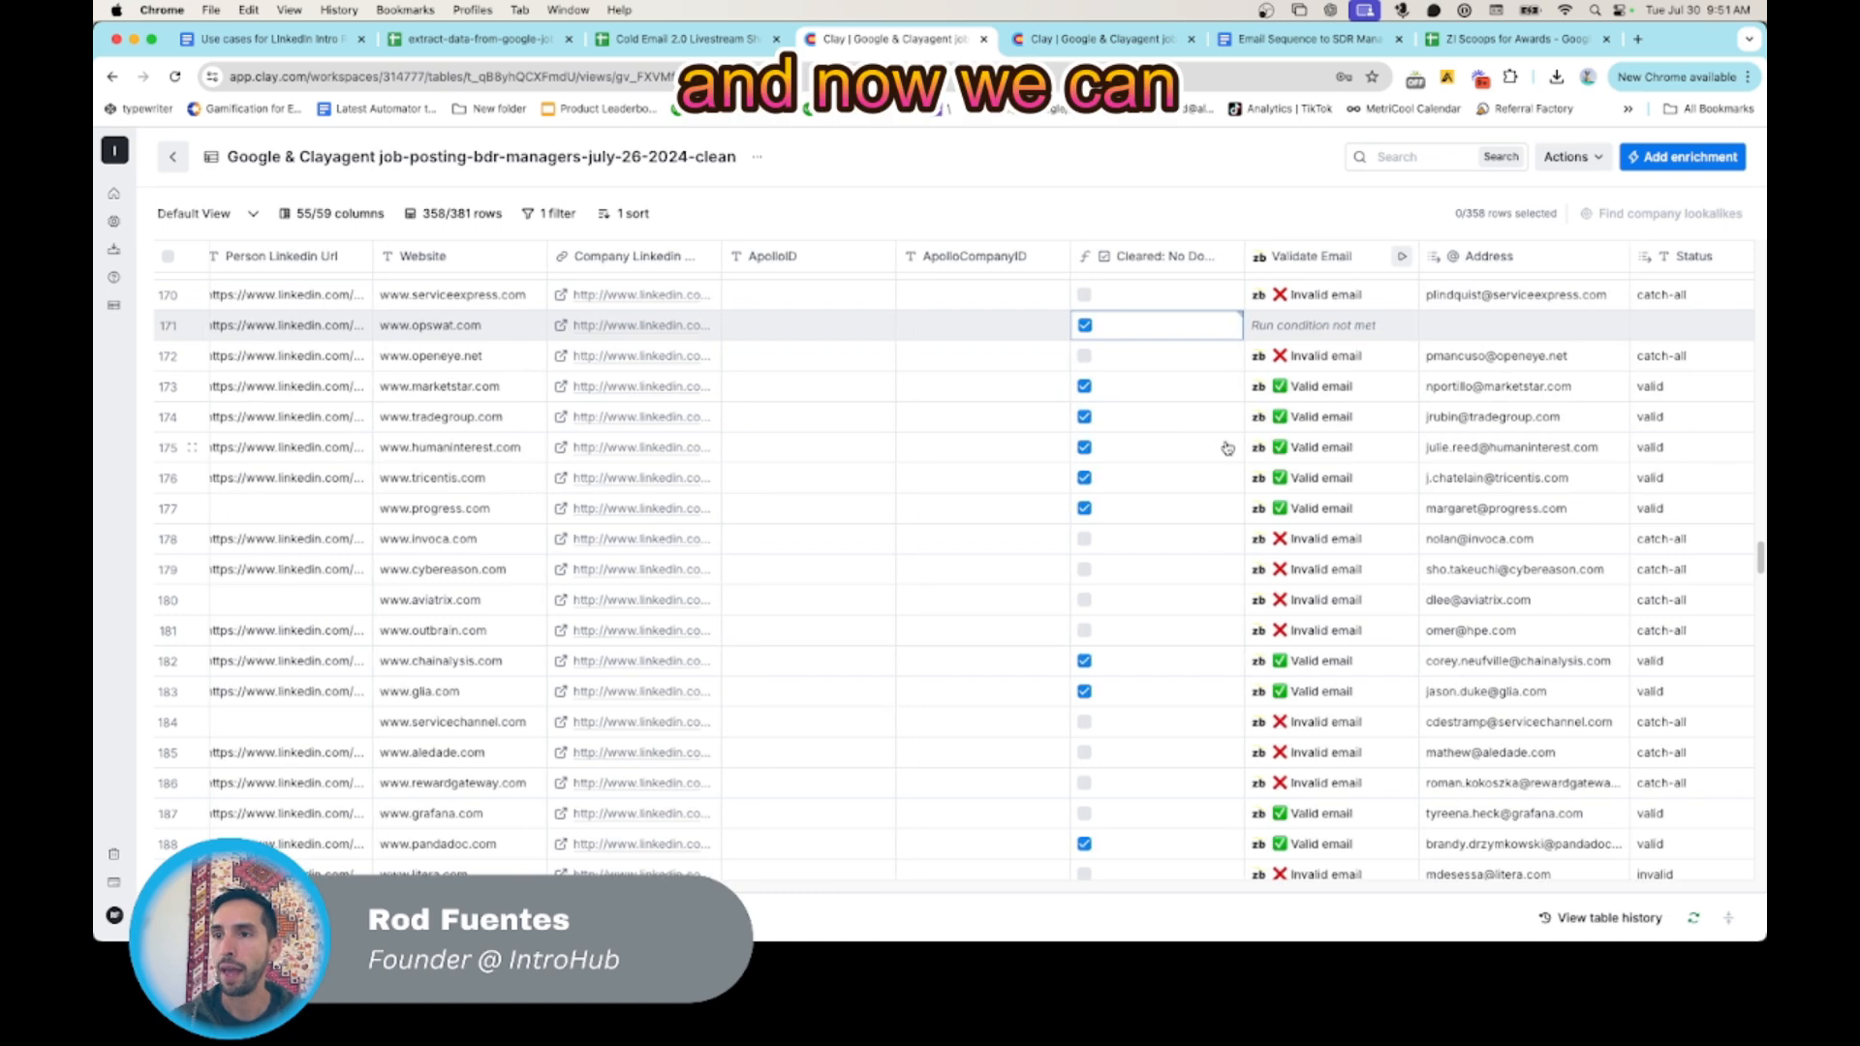
pyautogui.hscroll(-3, 1227, 447)
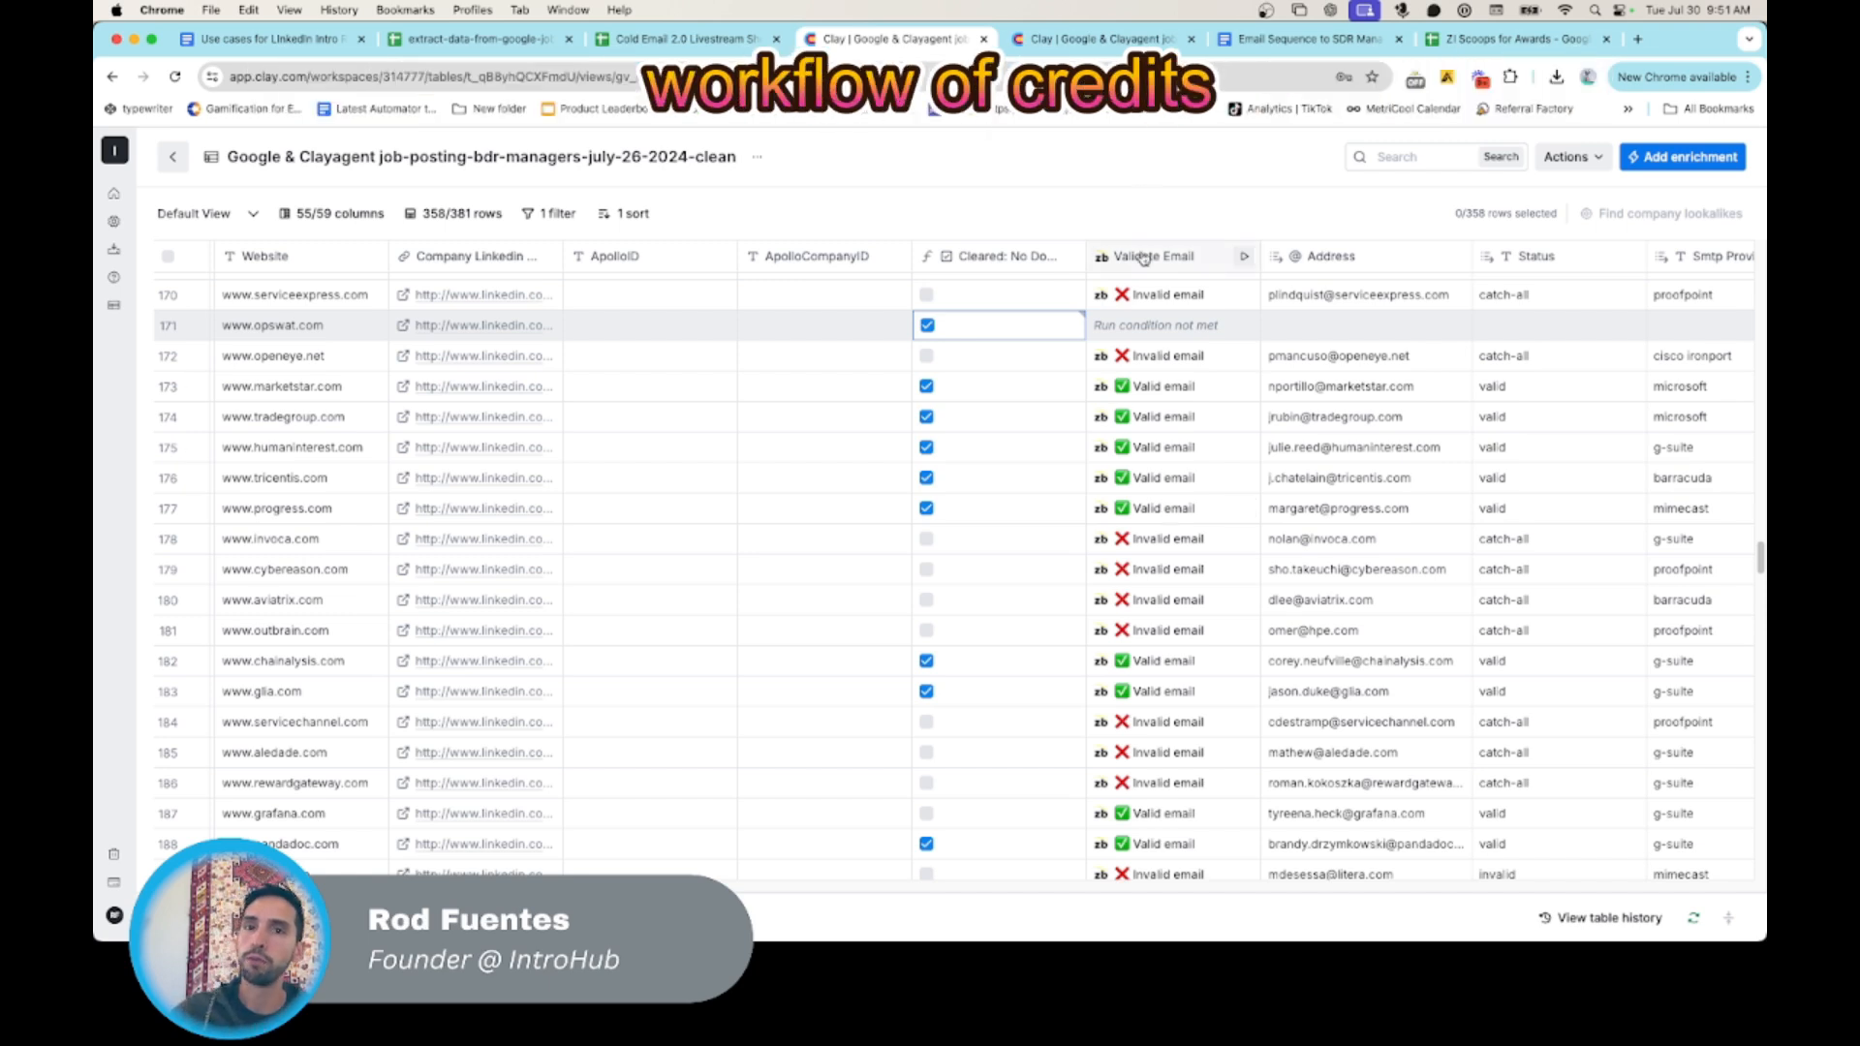
pyautogui.hscroll(2, 1148, 416)
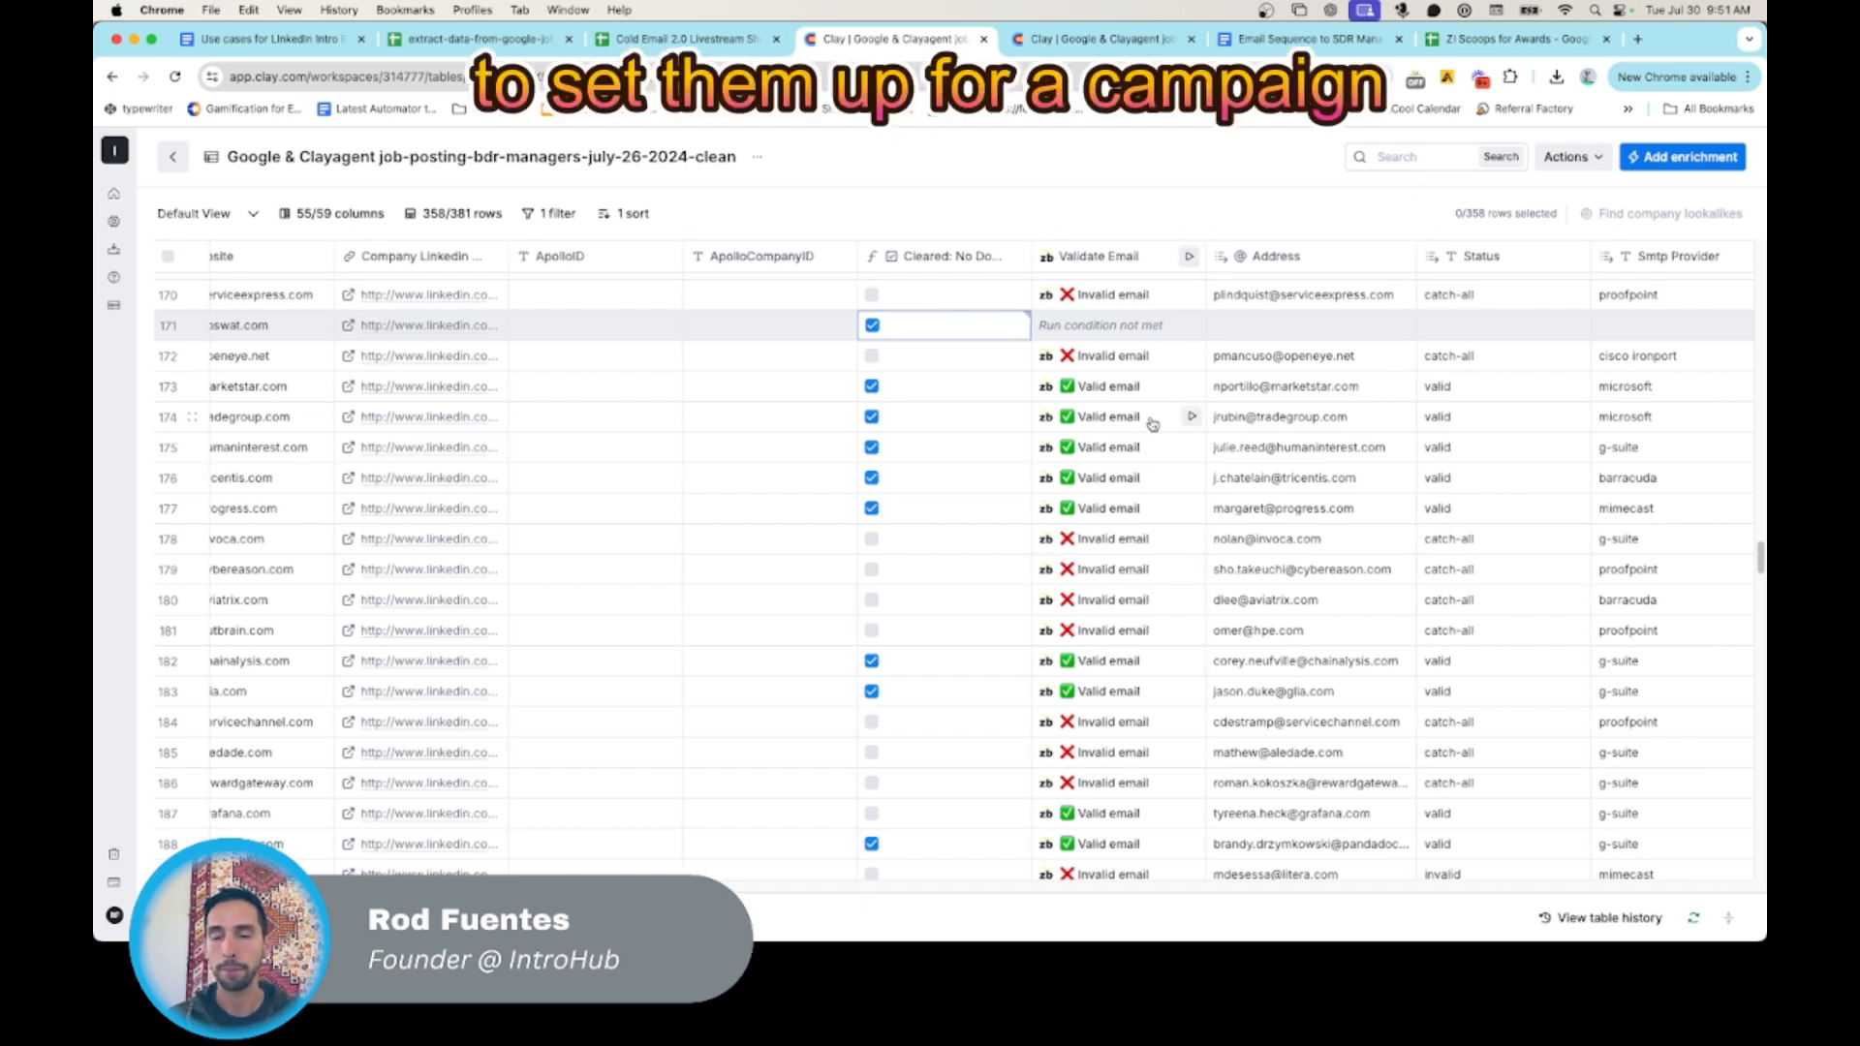
# - Reopen the "Cleared: No Domain Touch in 7 Days" formula to see which columns it references, and close it
pyautogui.click(969, 258)
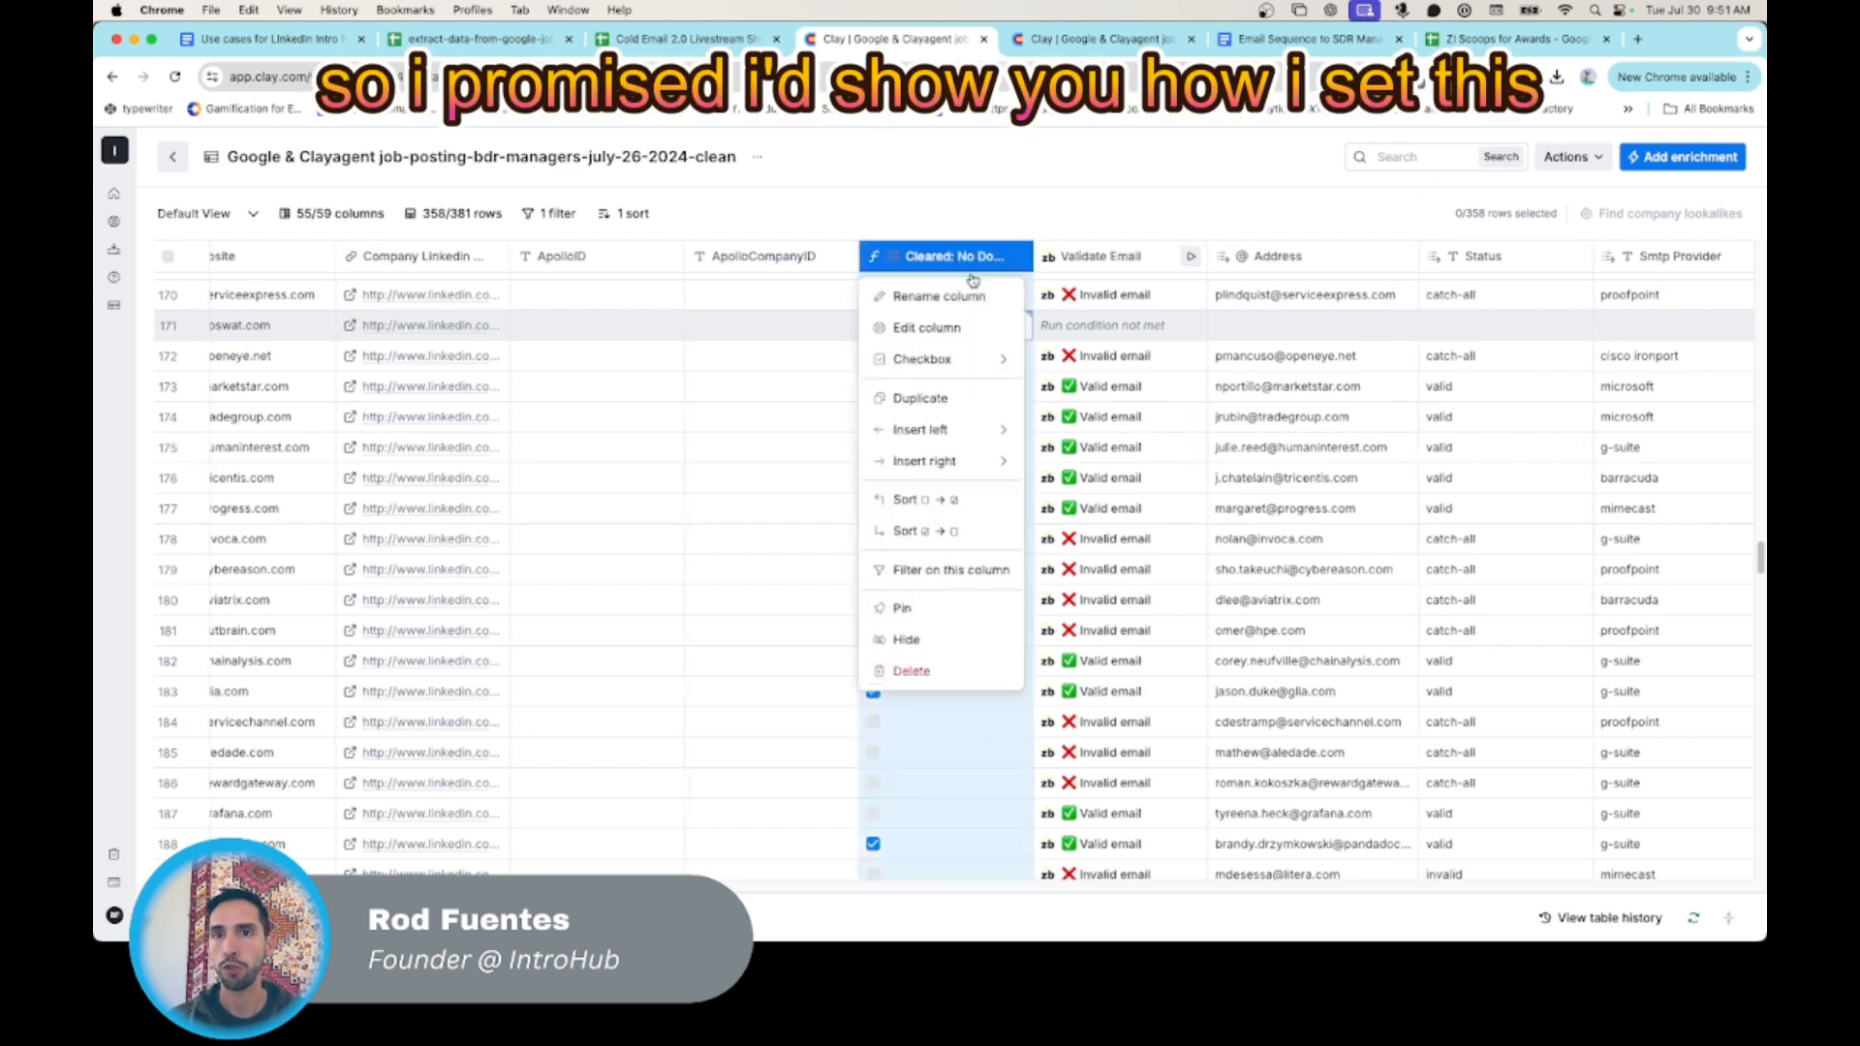
pyautogui.hscroll(-10, 971, 291)
pyautogui.click(1213, 330)
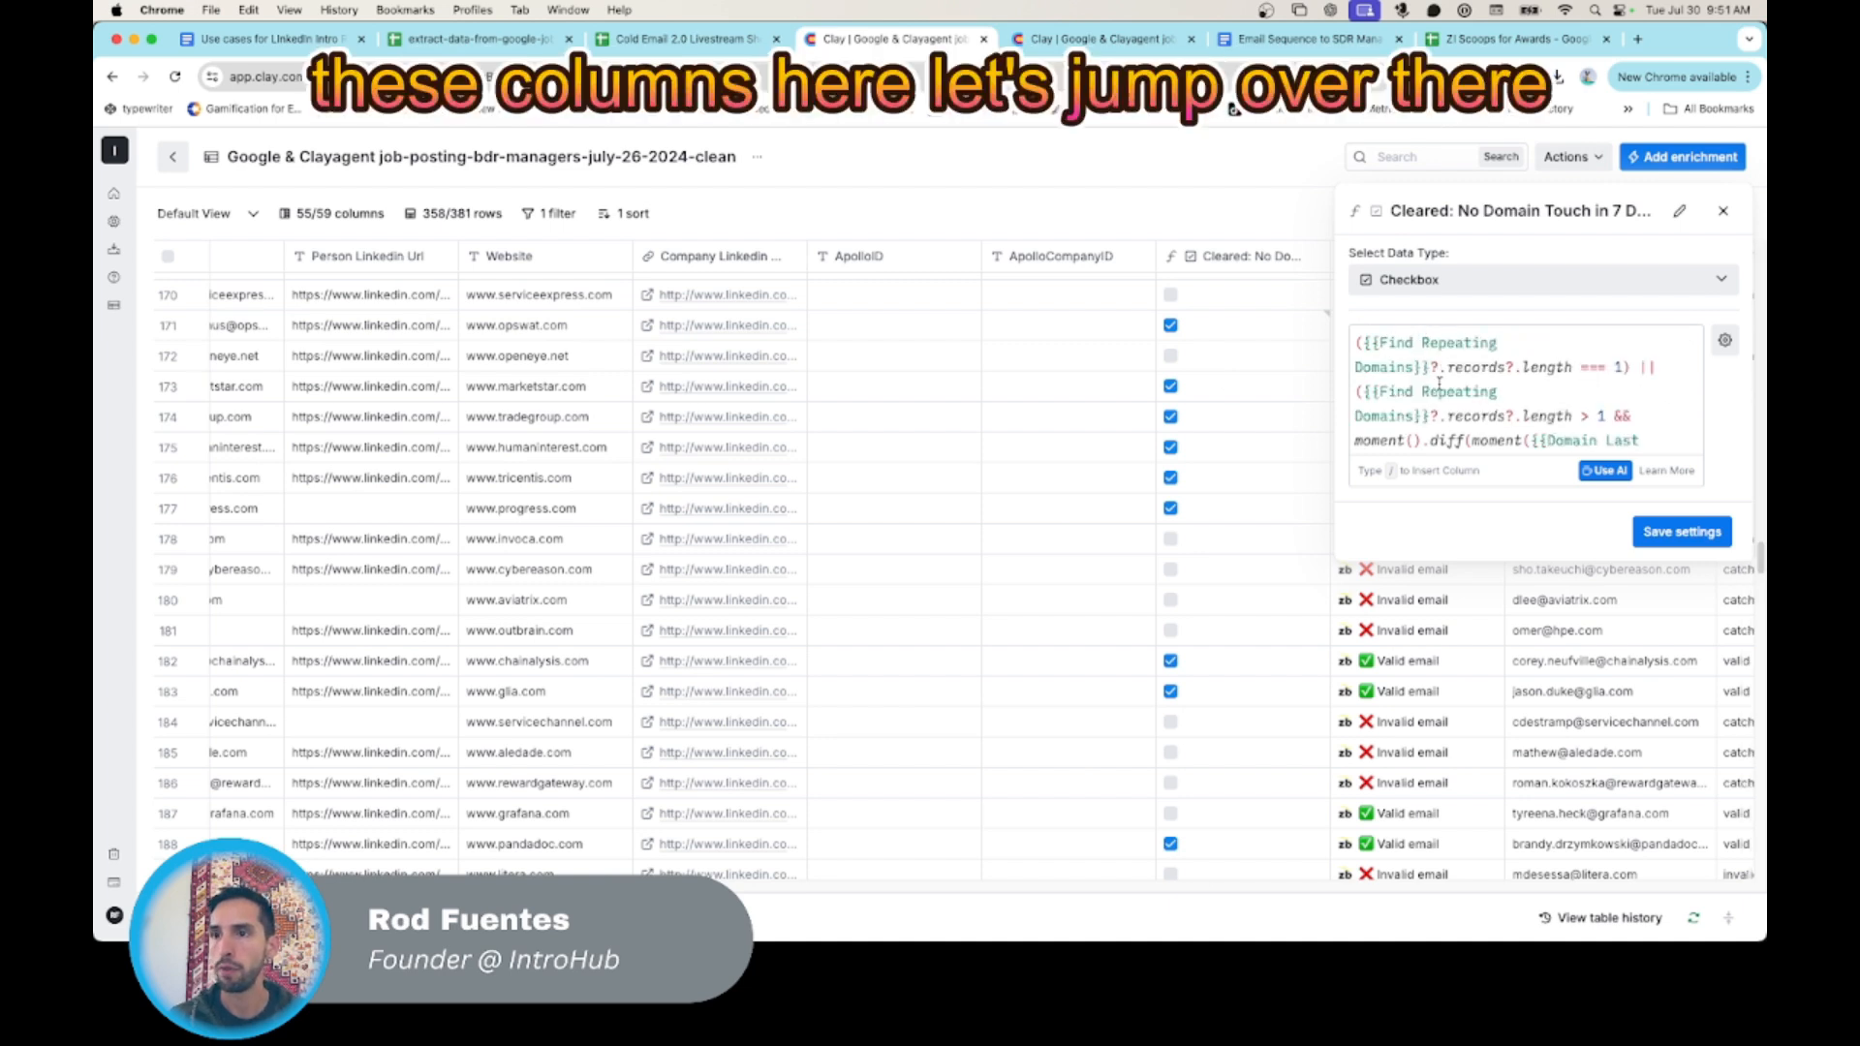
pyautogui.click(1723, 210)
# - Go to the Domain Last Touch column at the end of the table and open its settings for review
pyautogui.hscroll(15, 1328, 410)
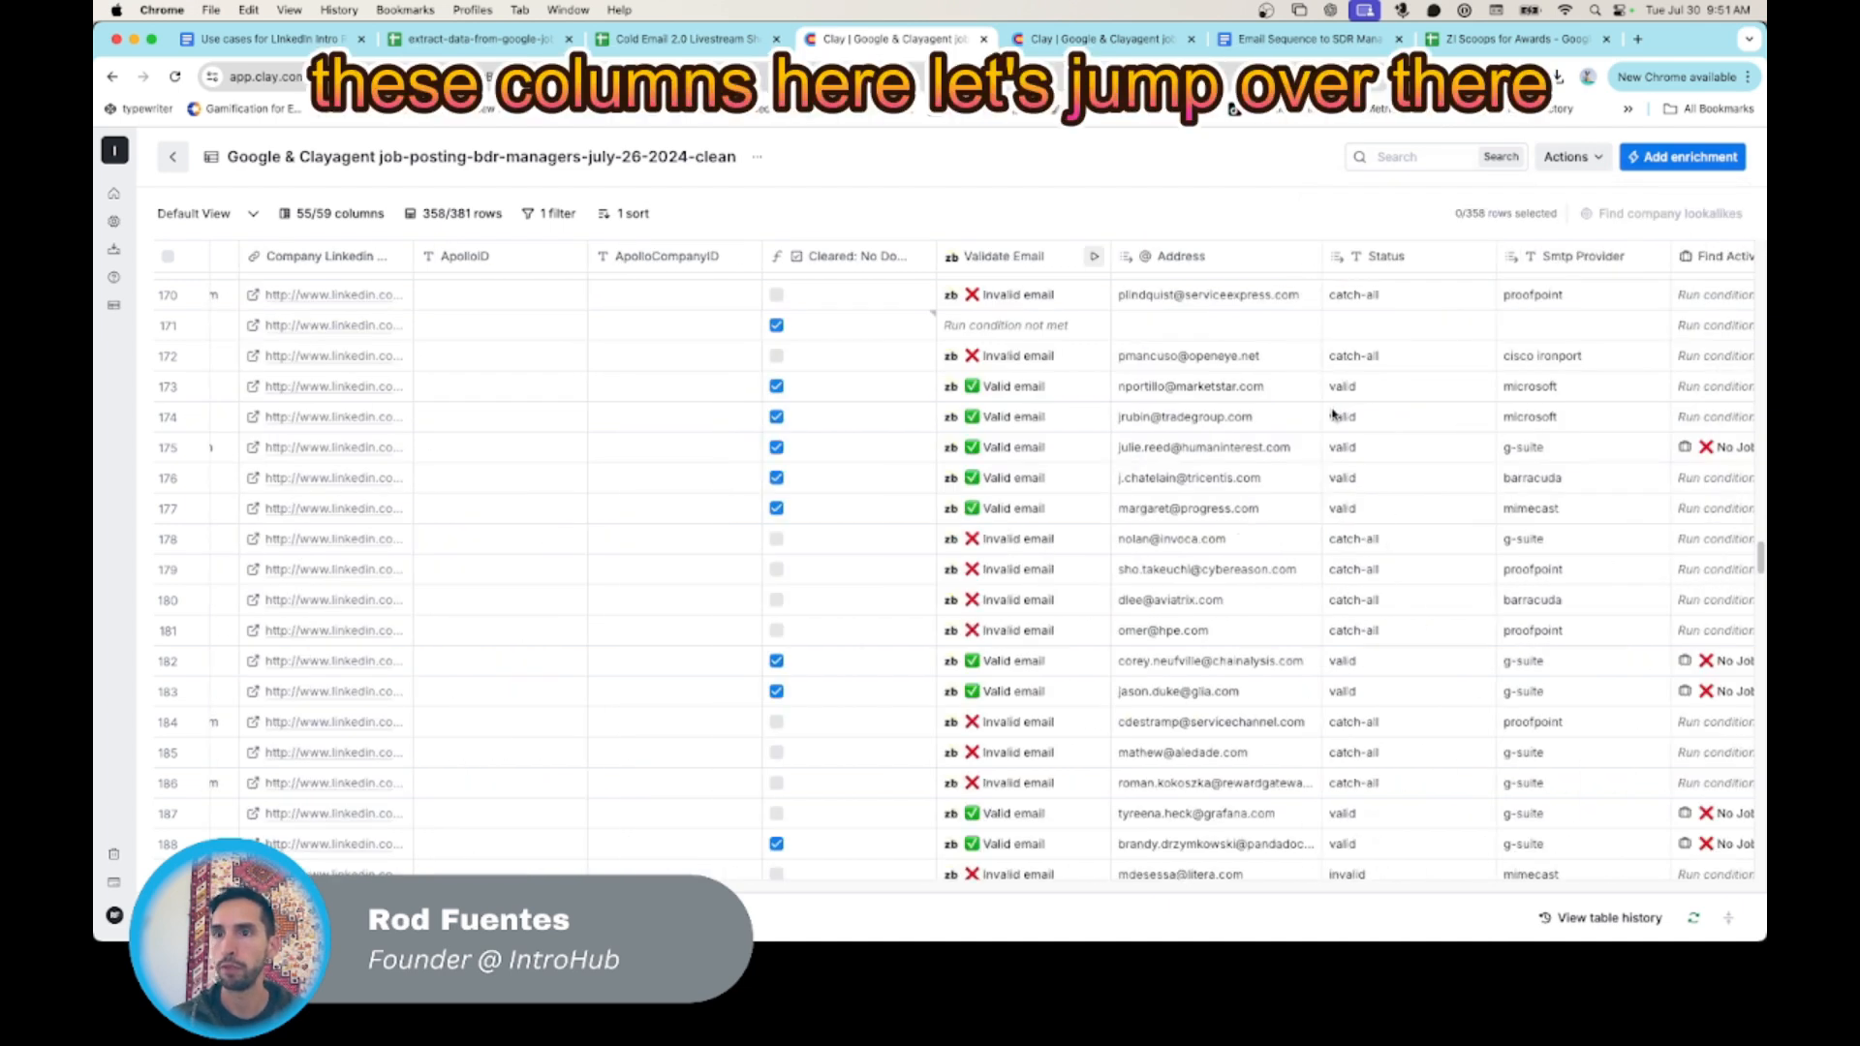
pyautogui.hscroll(15, 1331, 414)
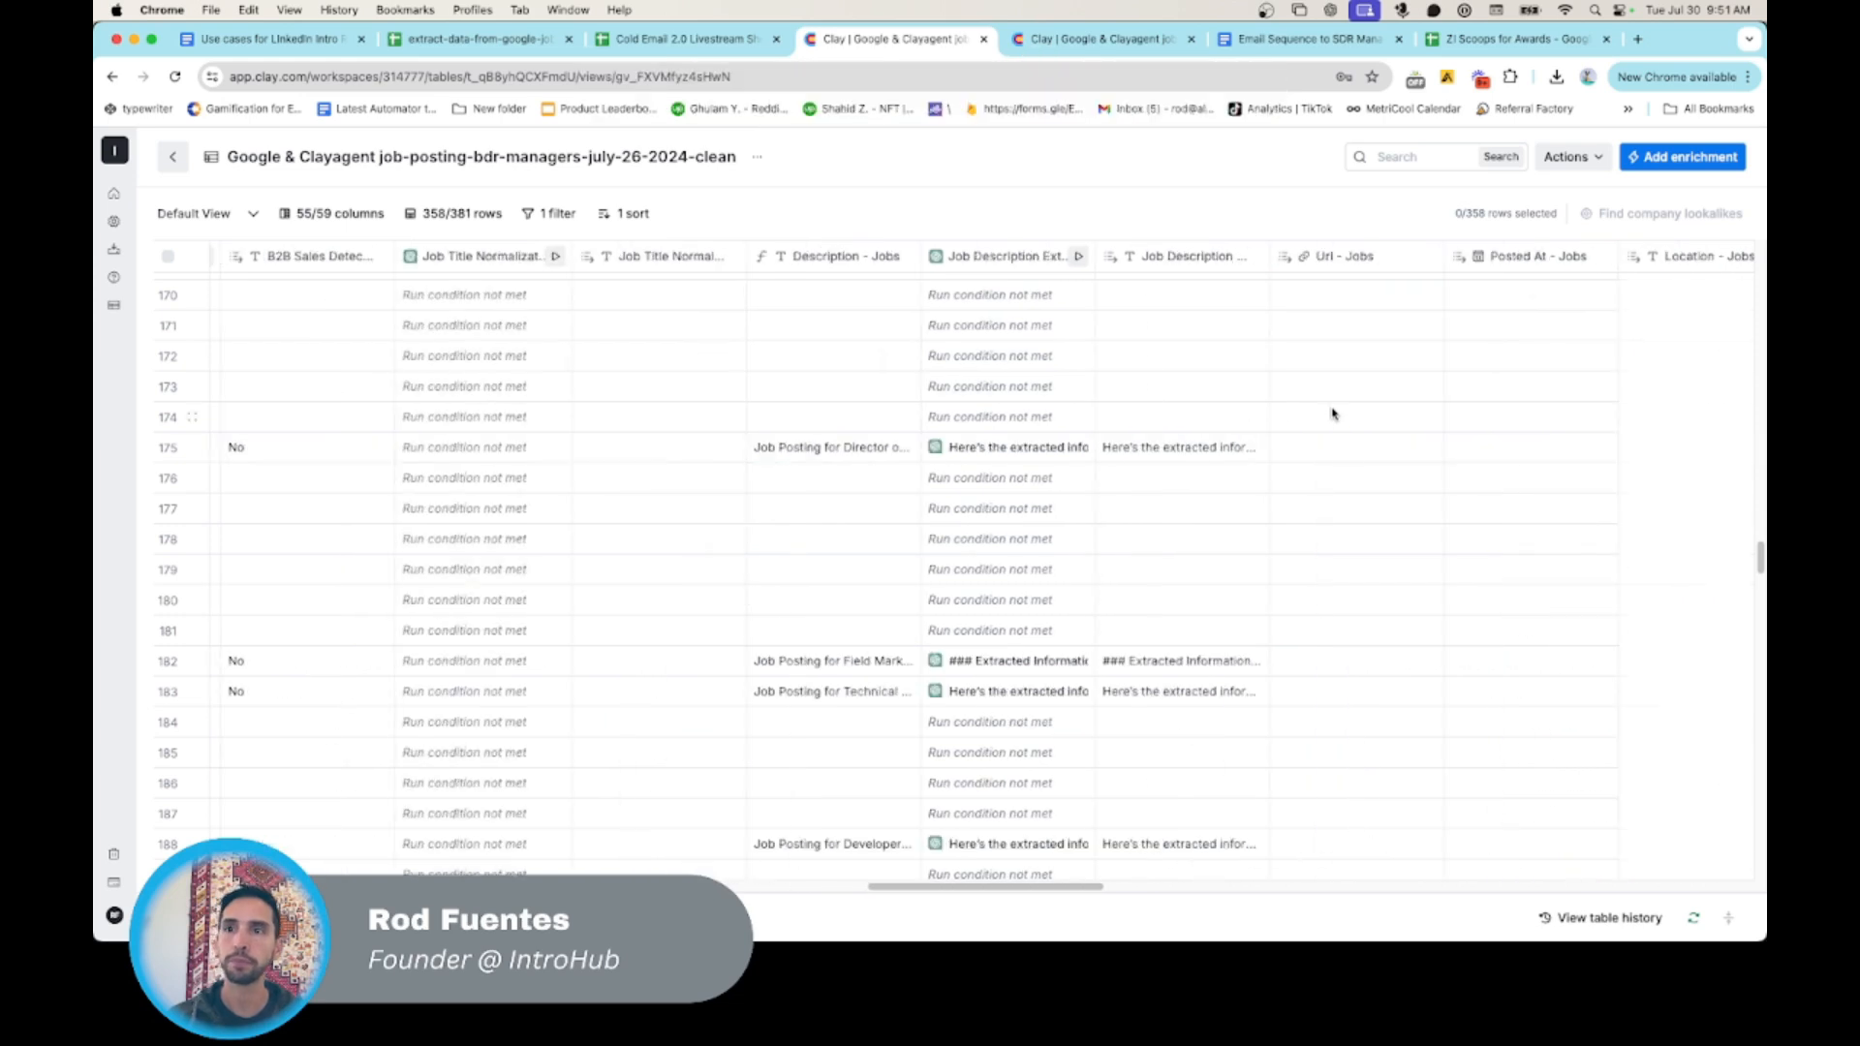
pyautogui.hscroll(5, 1328, 417)
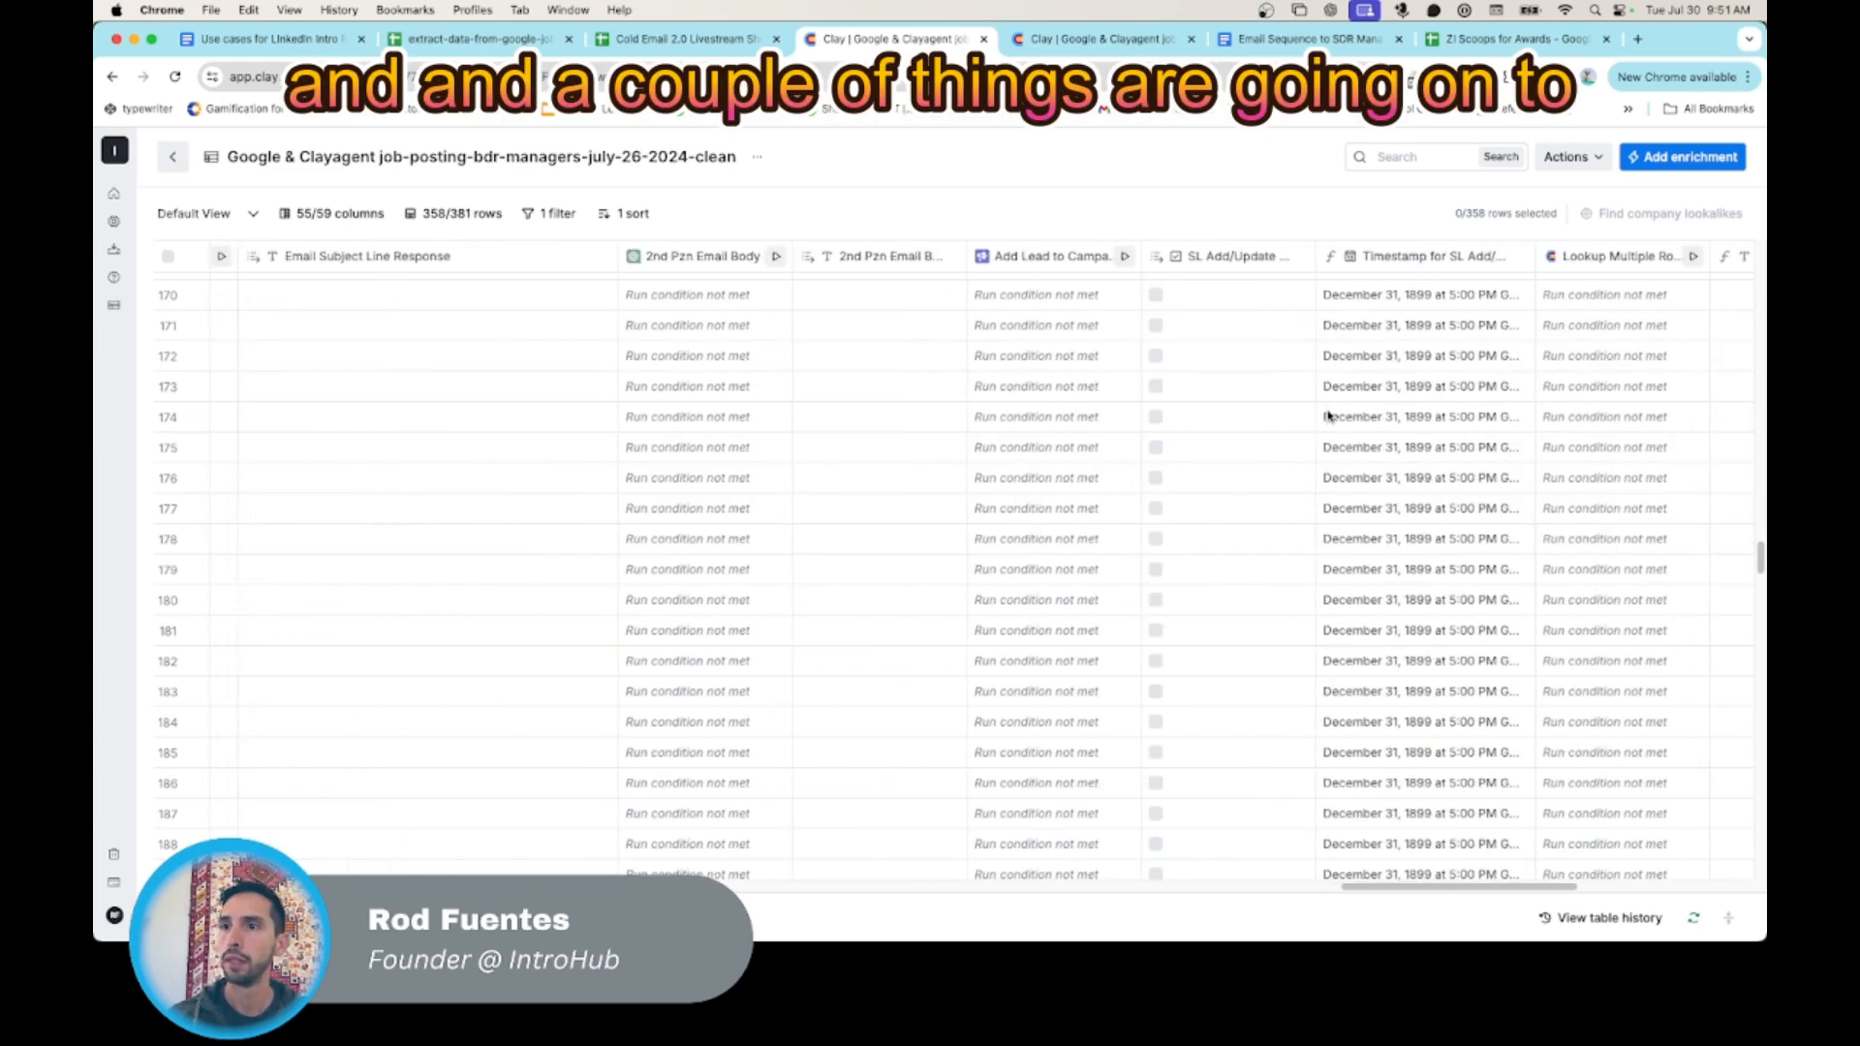
pyautogui.hscroll(4, 1327, 416)
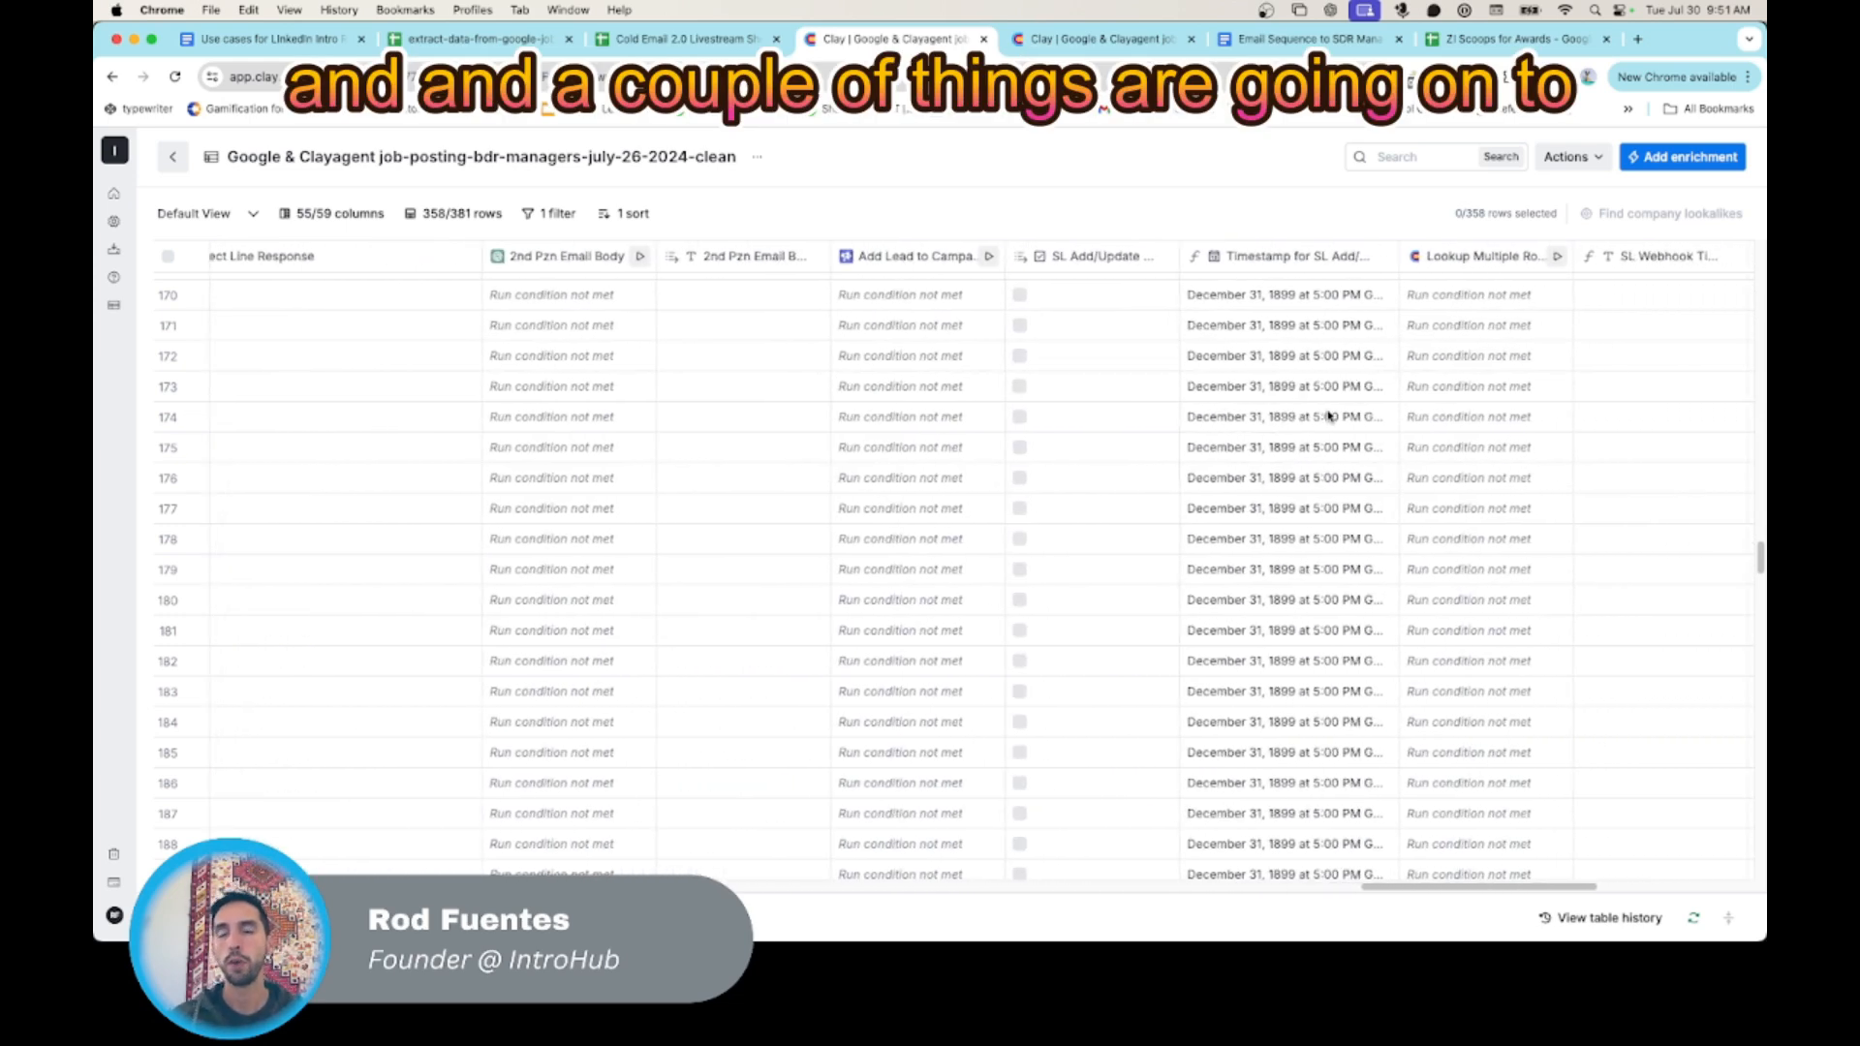
pyautogui.hscroll(12, 1328, 417)
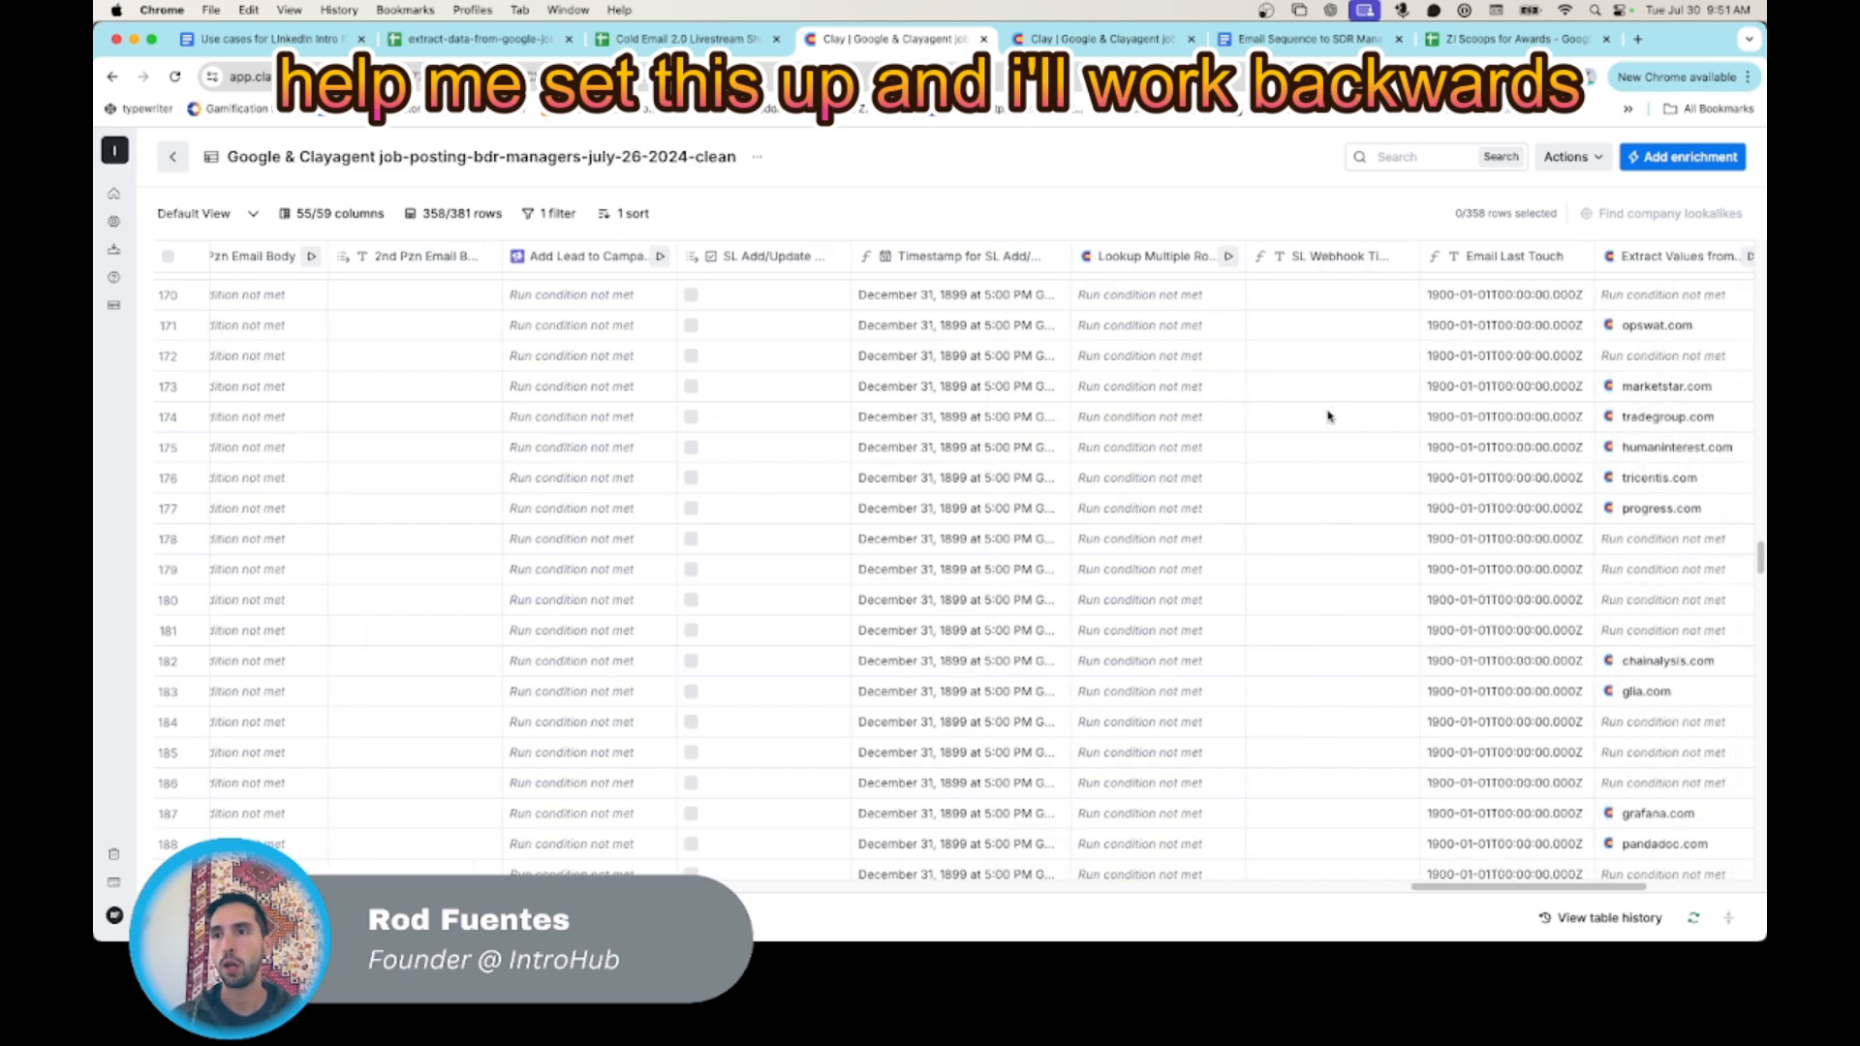
pyautogui.hscroll(4, 1328, 417)
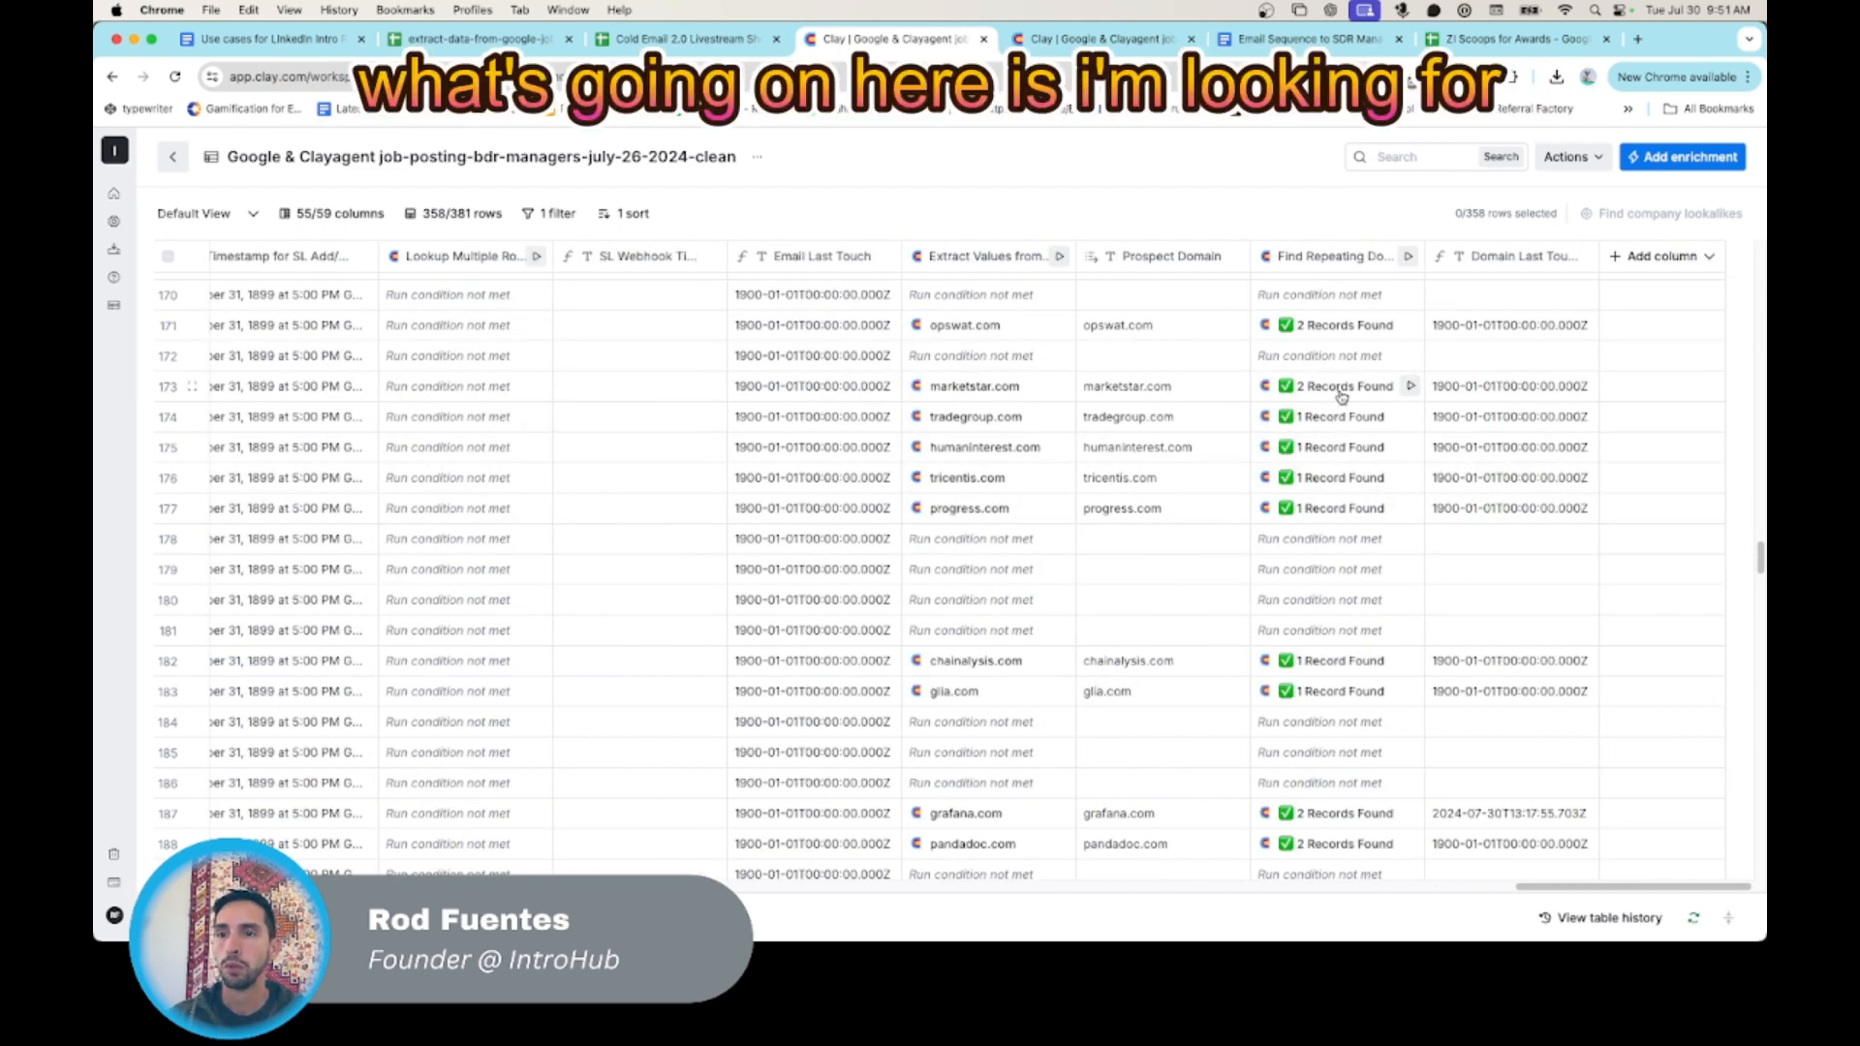
pyautogui.click(1470, 259)
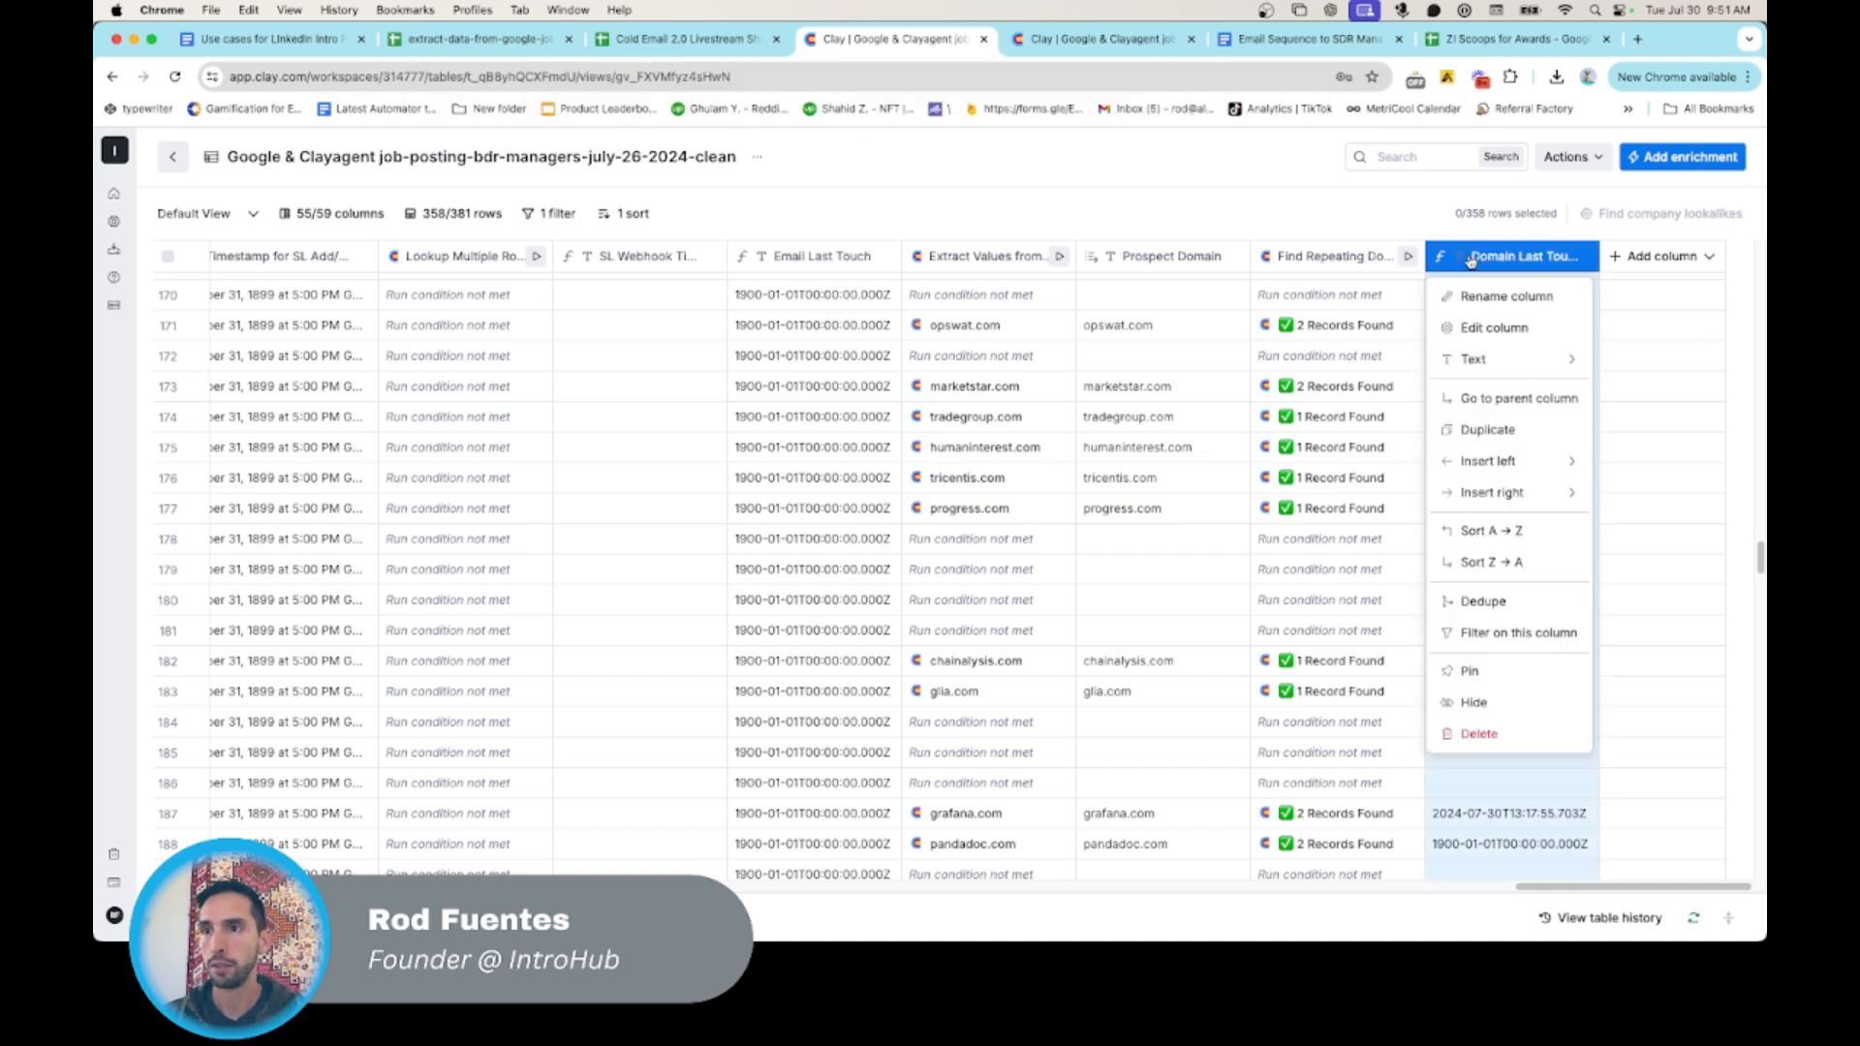
pyautogui.click(1512, 328)
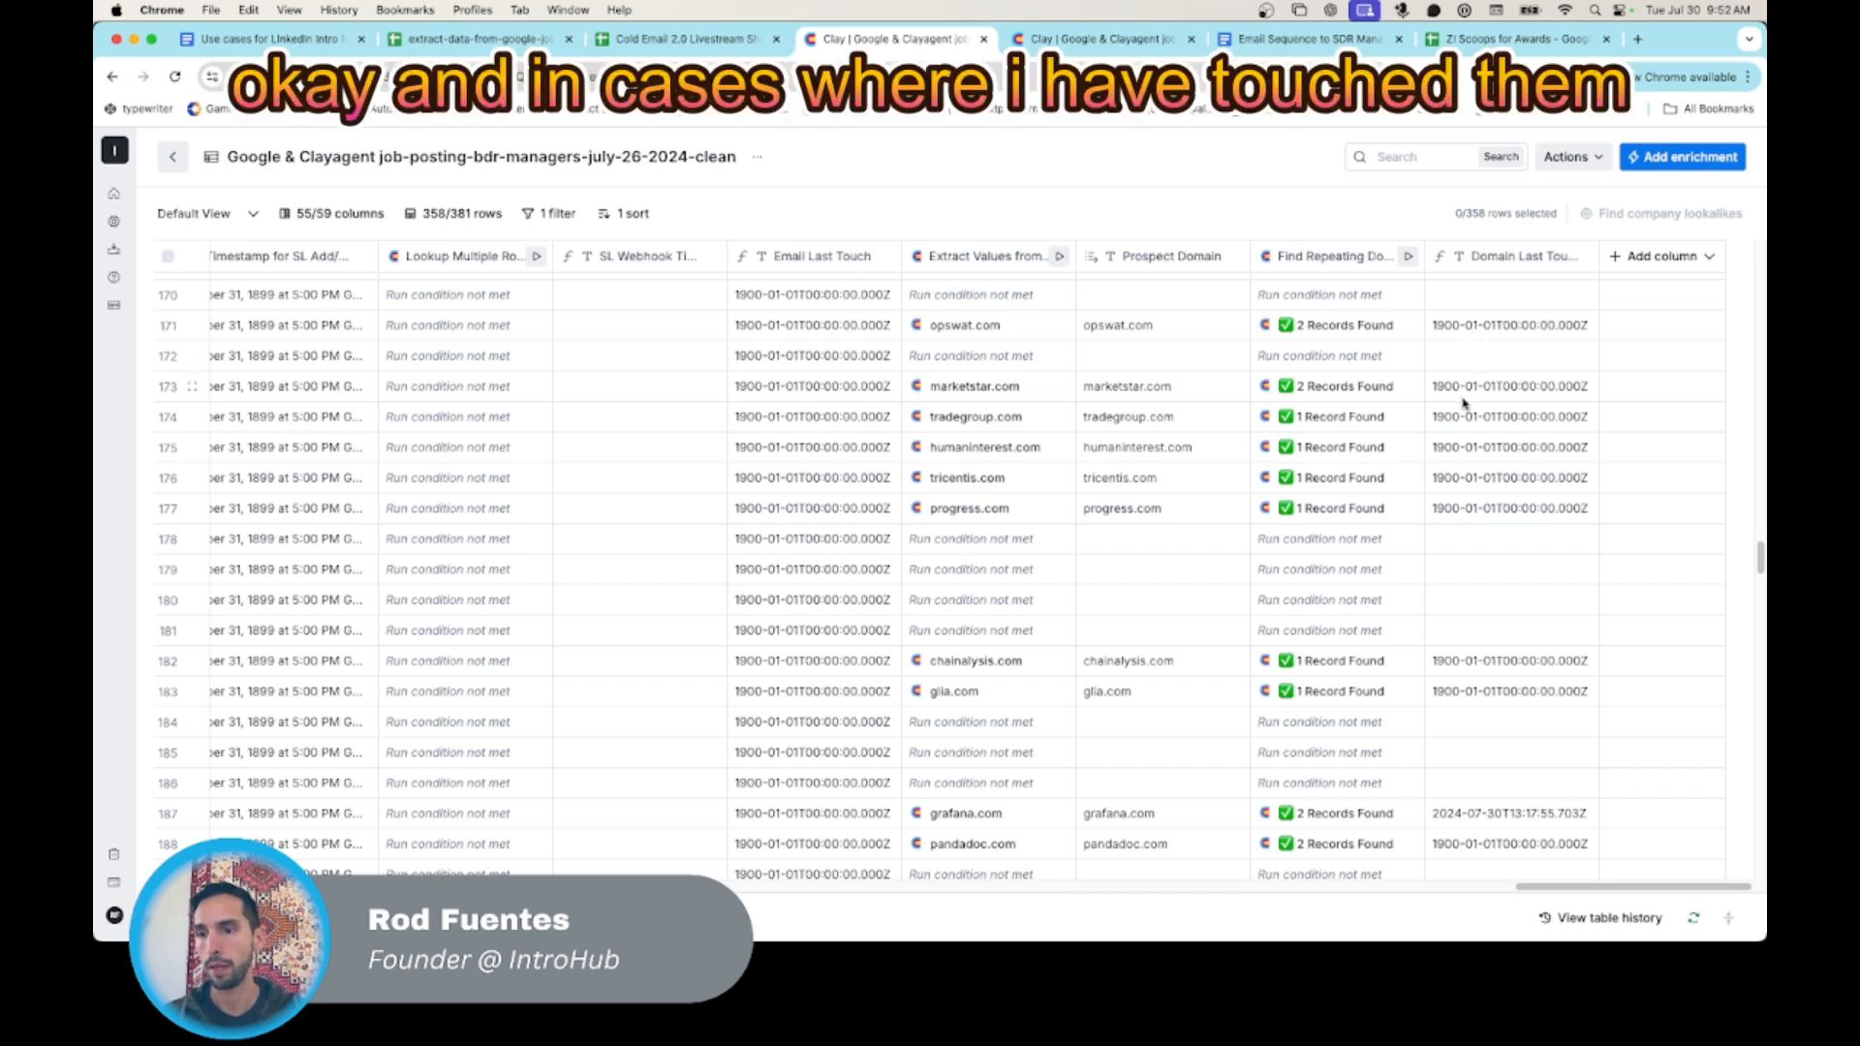
# - Inspect the Domain Last Touch value in the grafana.com row
pyautogui.scroll(-3, 1467, 397)
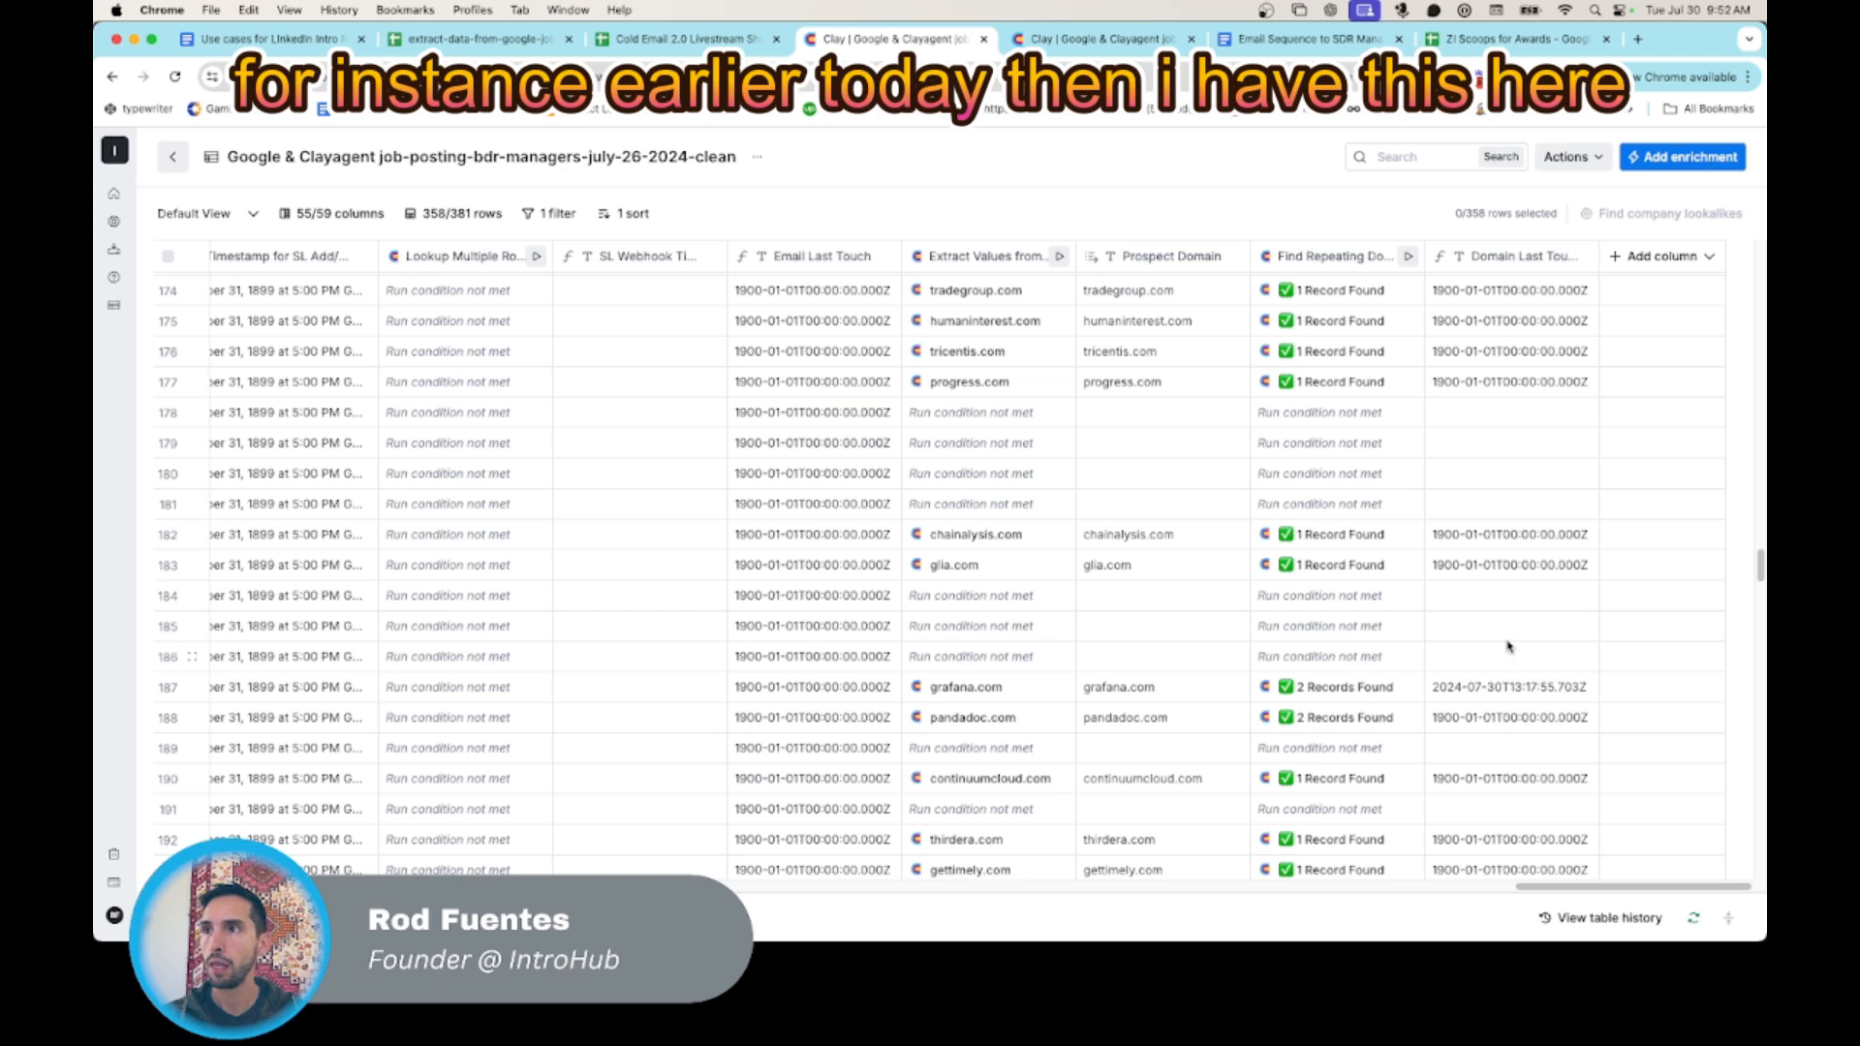
pyautogui.click(1466, 690)
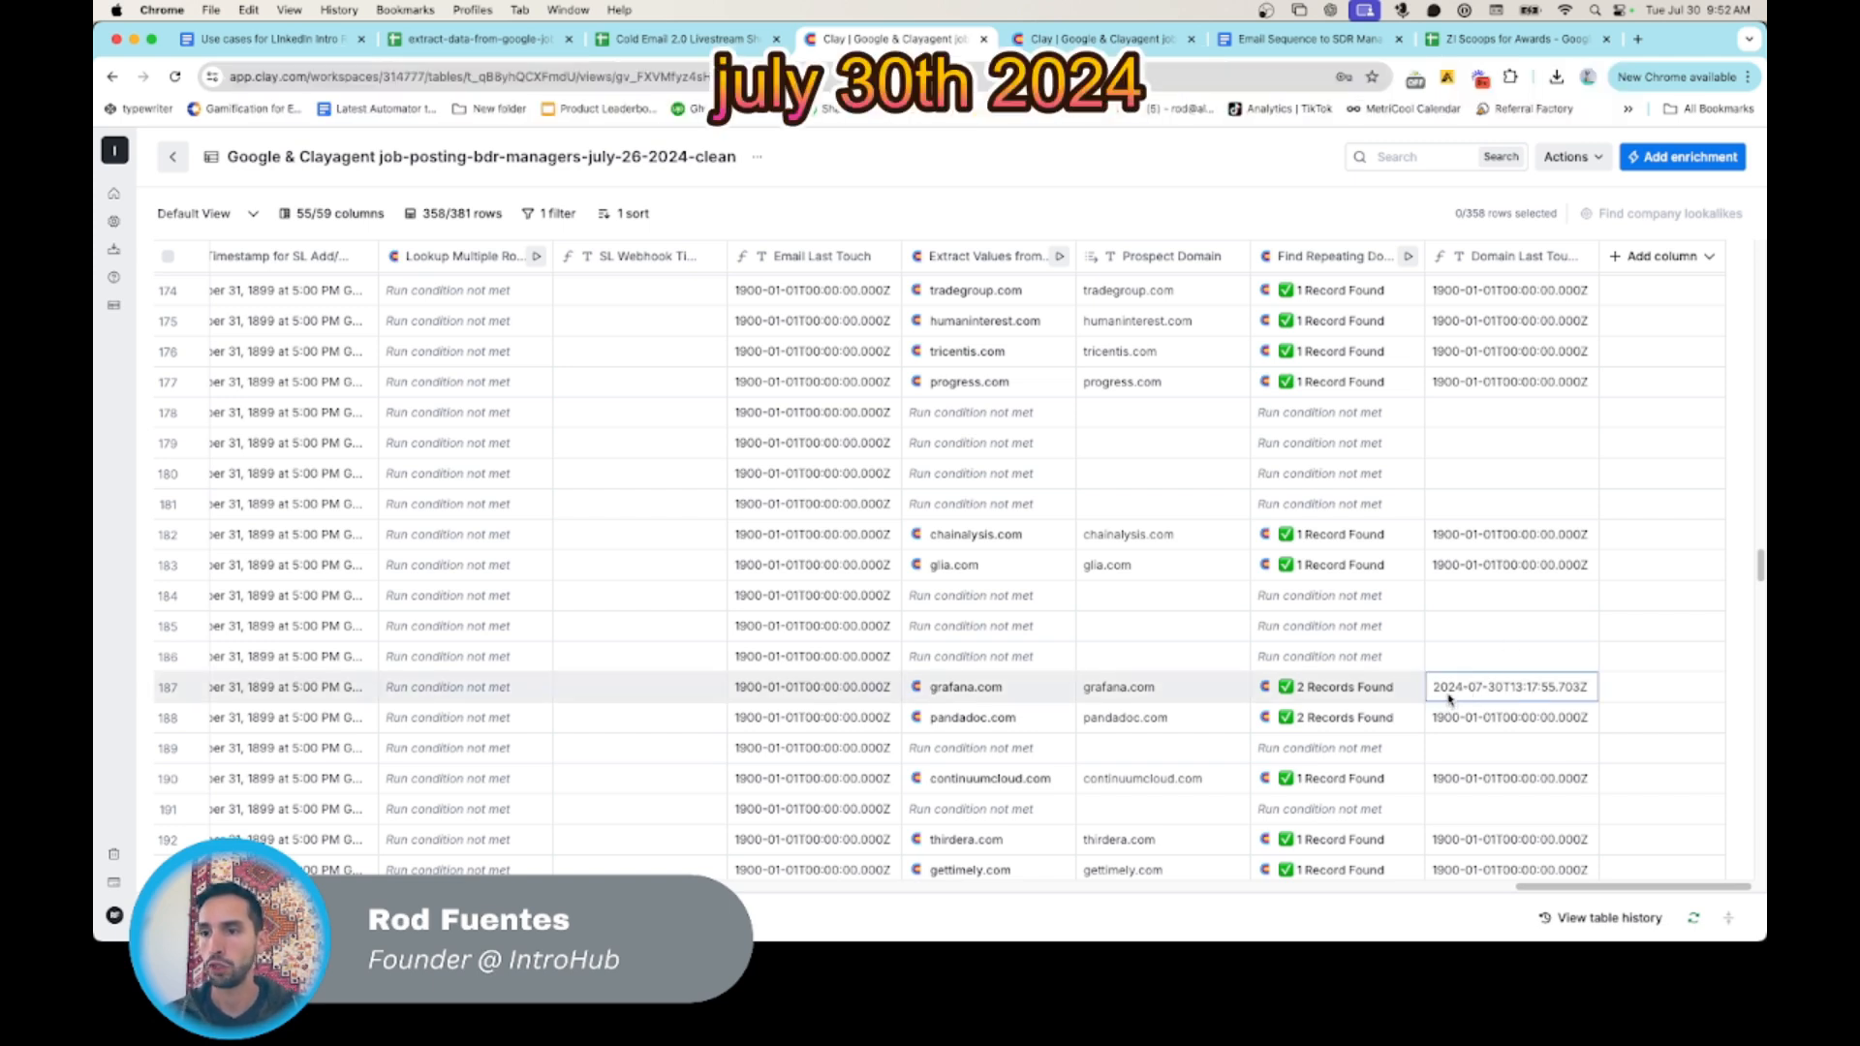
pyautogui.scroll(8, 1450, 668)
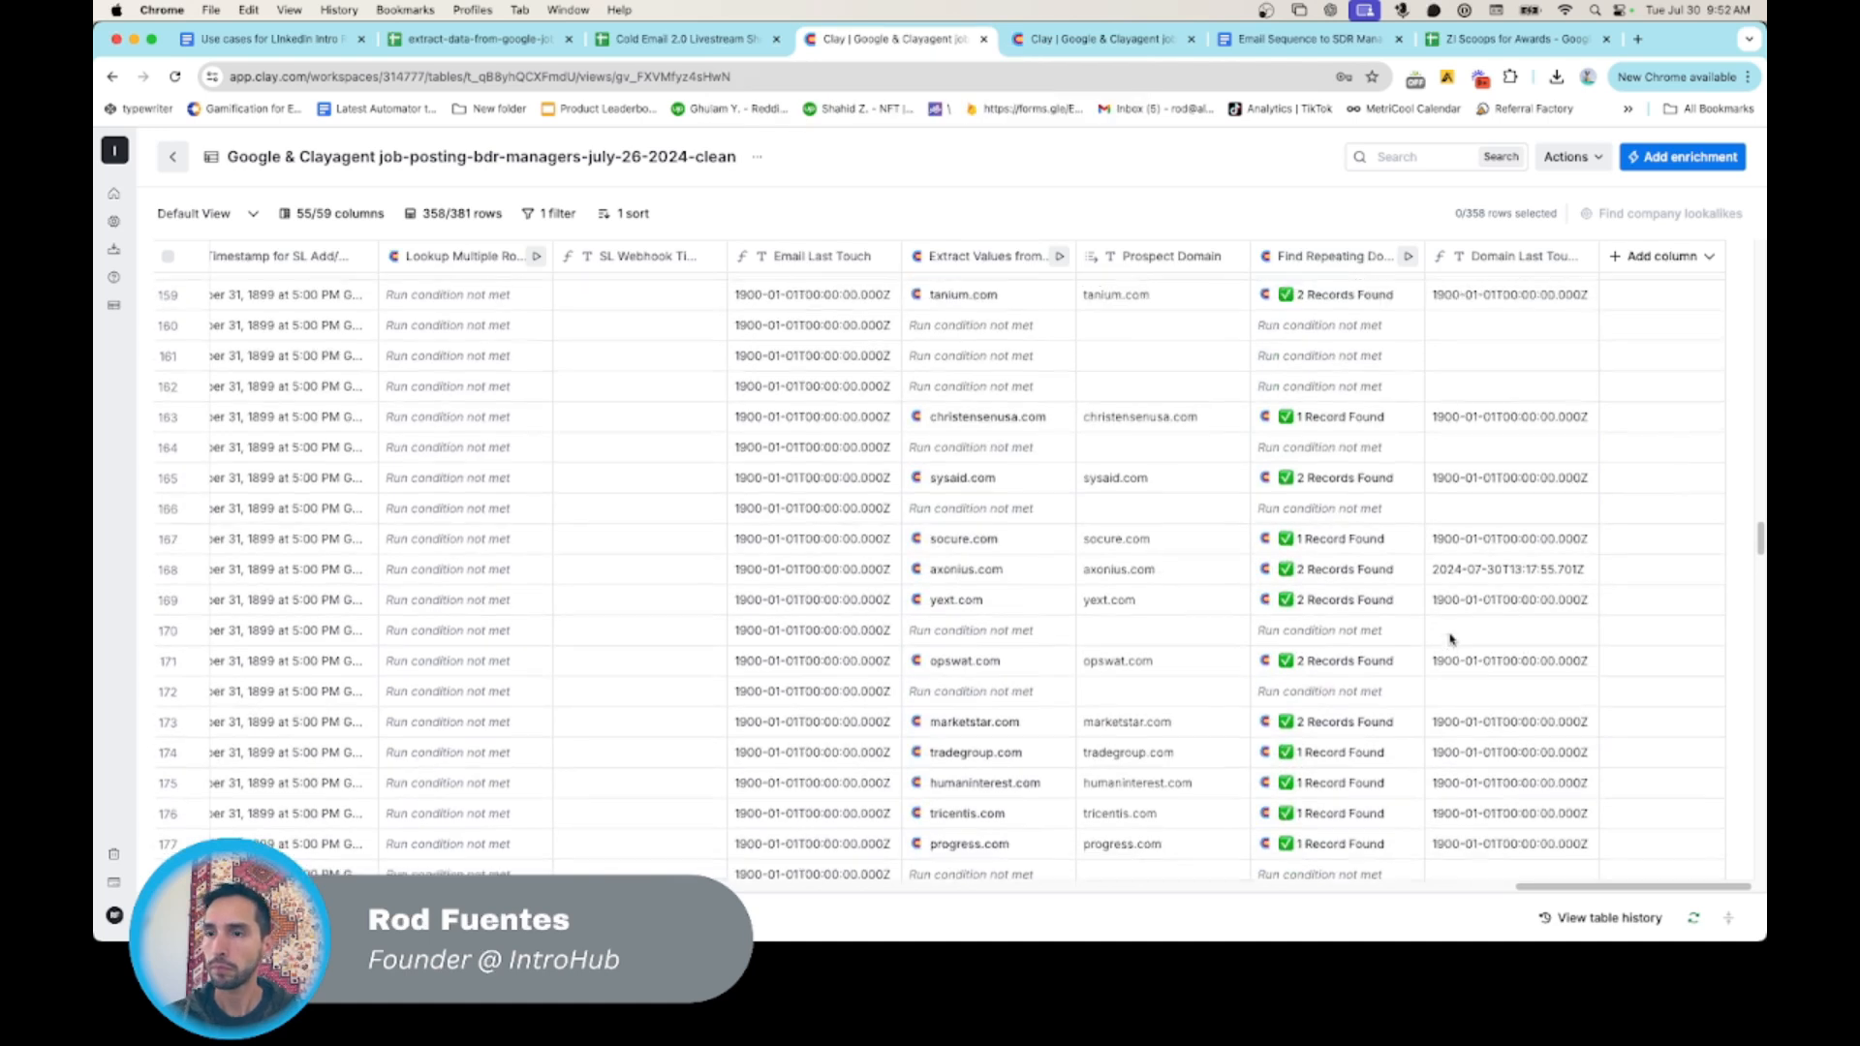
# - Open the settings of the Find Repeating Domains column
pyautogui.scroll(1, 1452, 620)
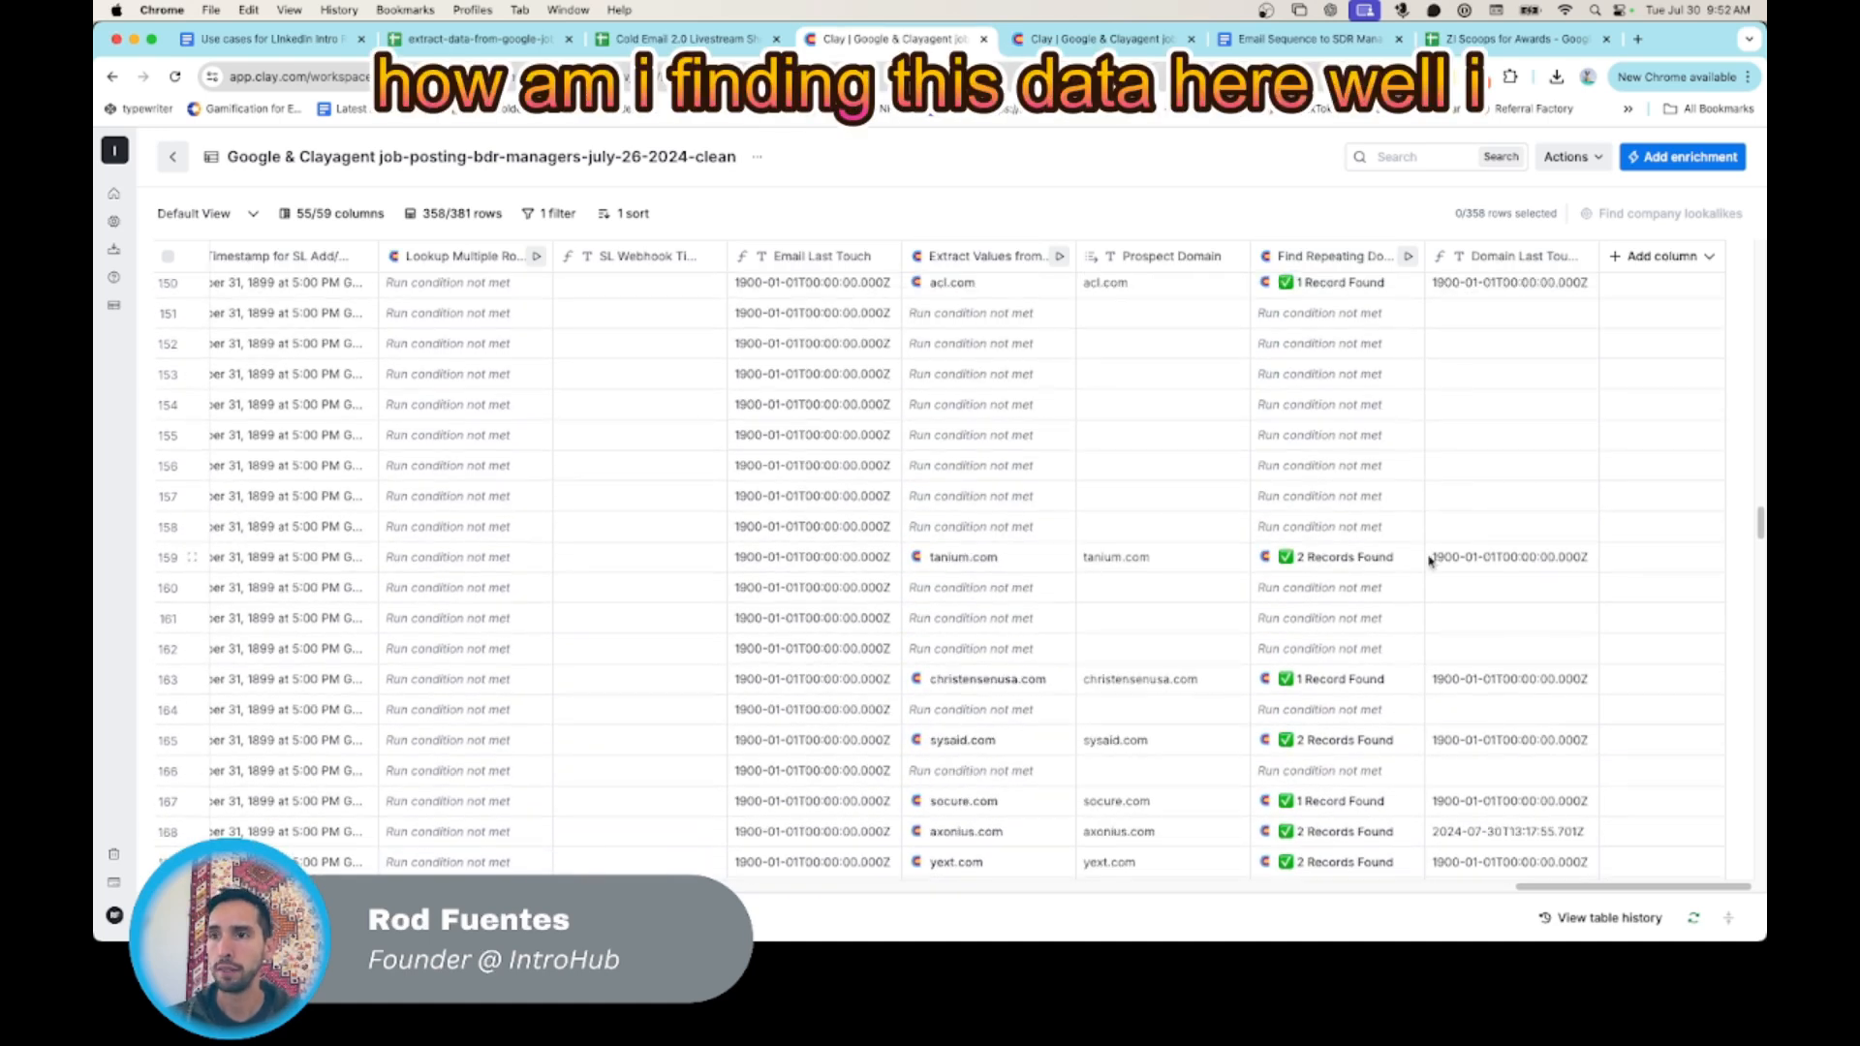
pyautogui.scroll(5, 1460, 612)
pyautogui.click(1336, 253)
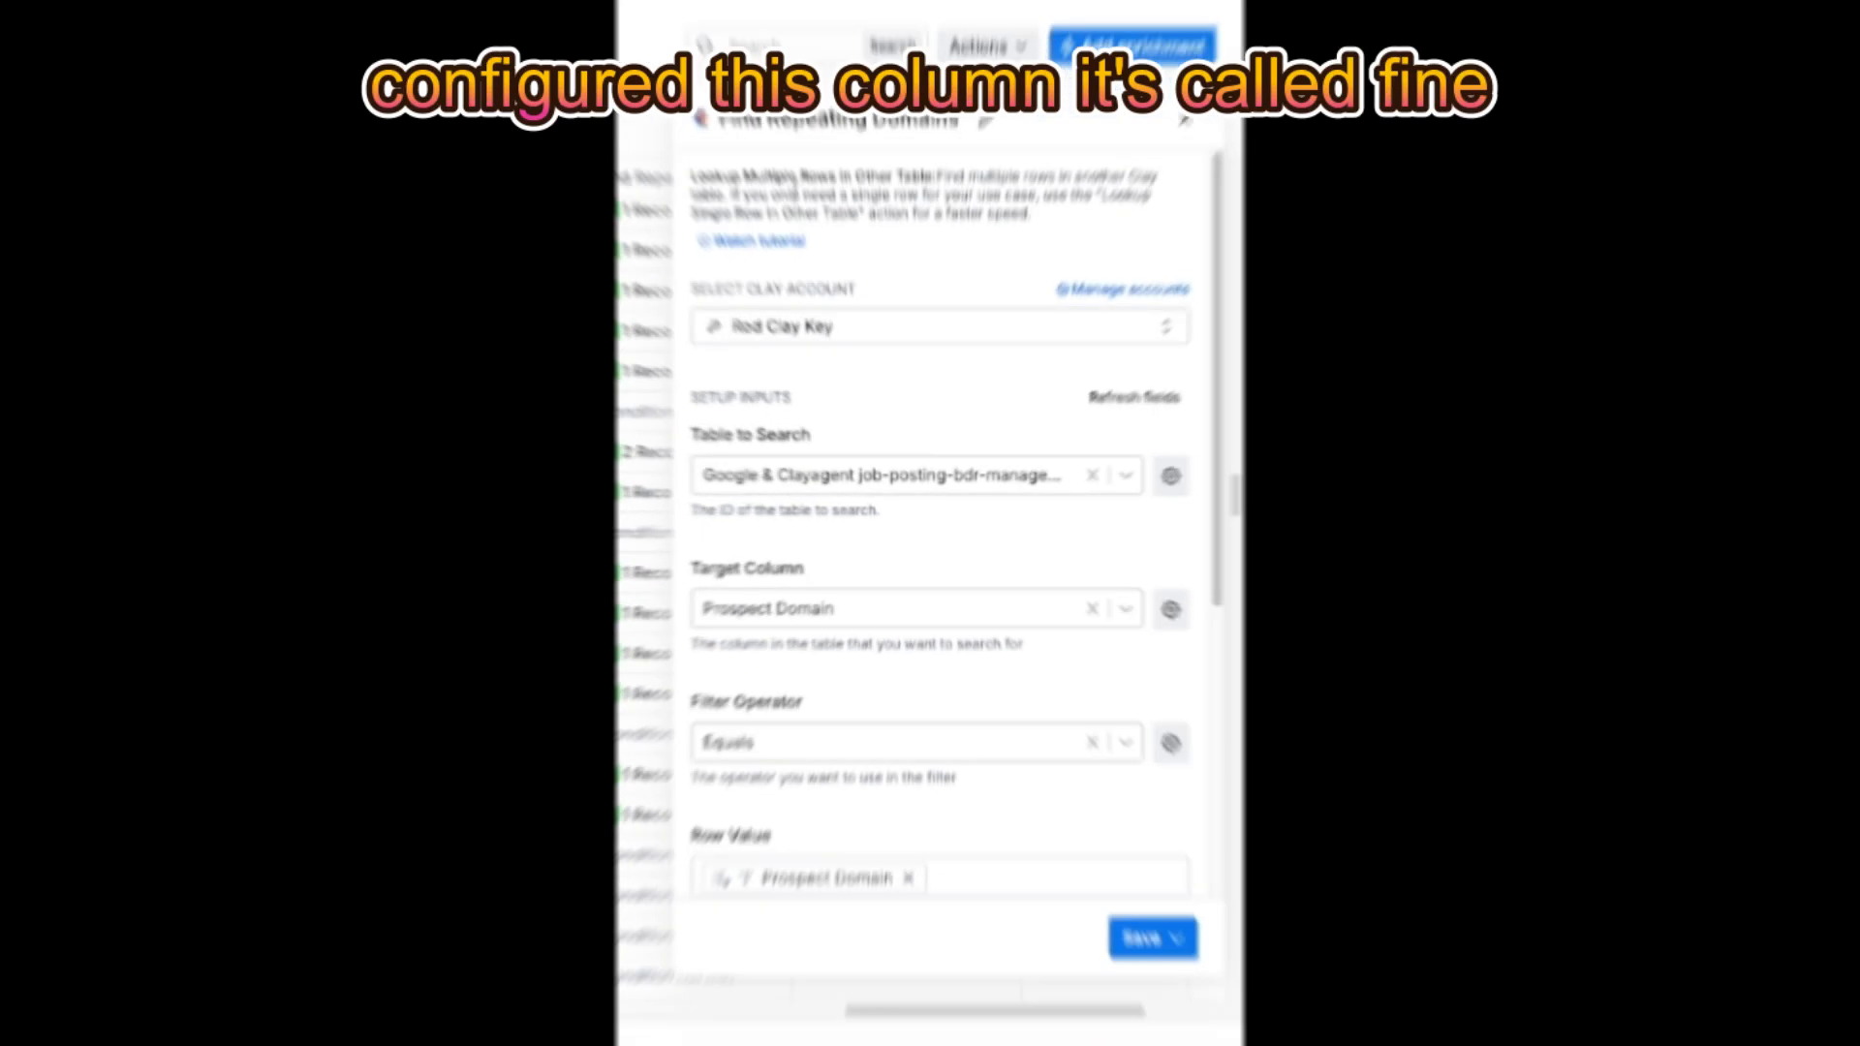
# - Review the lookup setup of the Find Repeating Domains column, from the table to search through to the row value
pyautogui.scroll(-1, 872, 373)
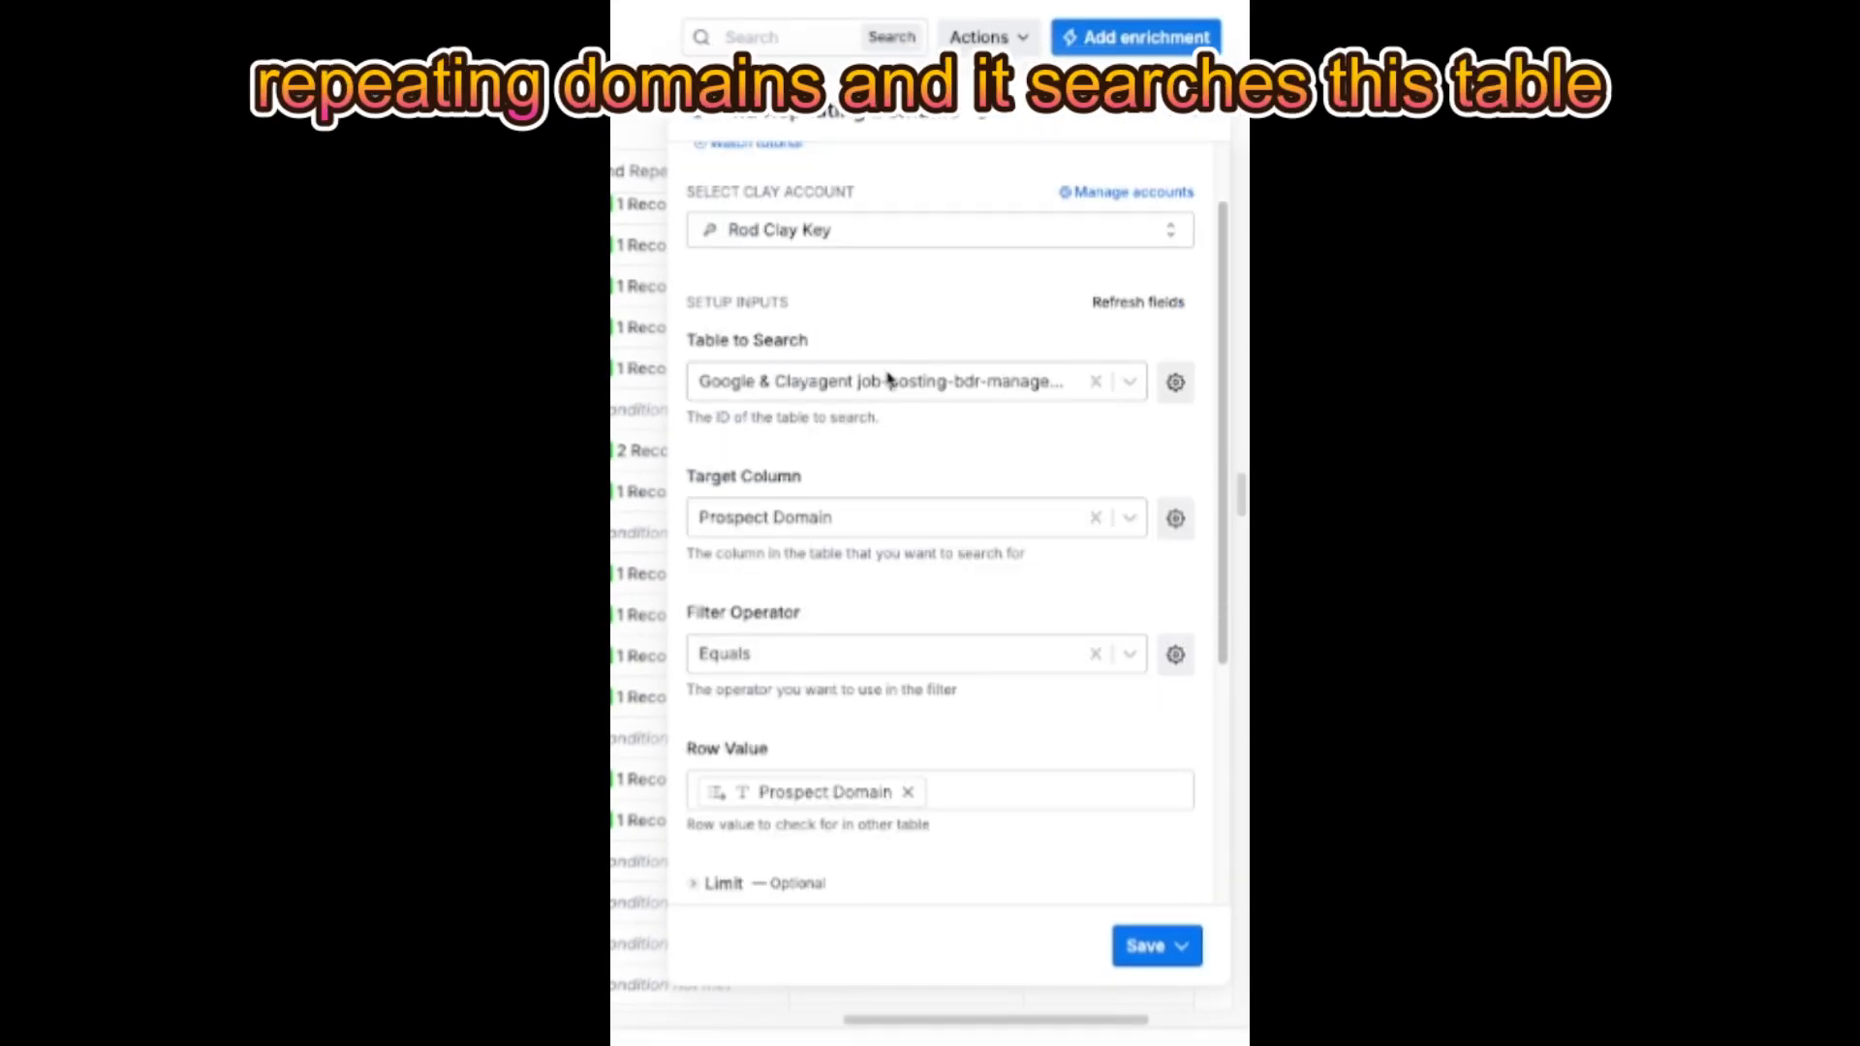
pyautogui.scroll(-1, 827, 531)
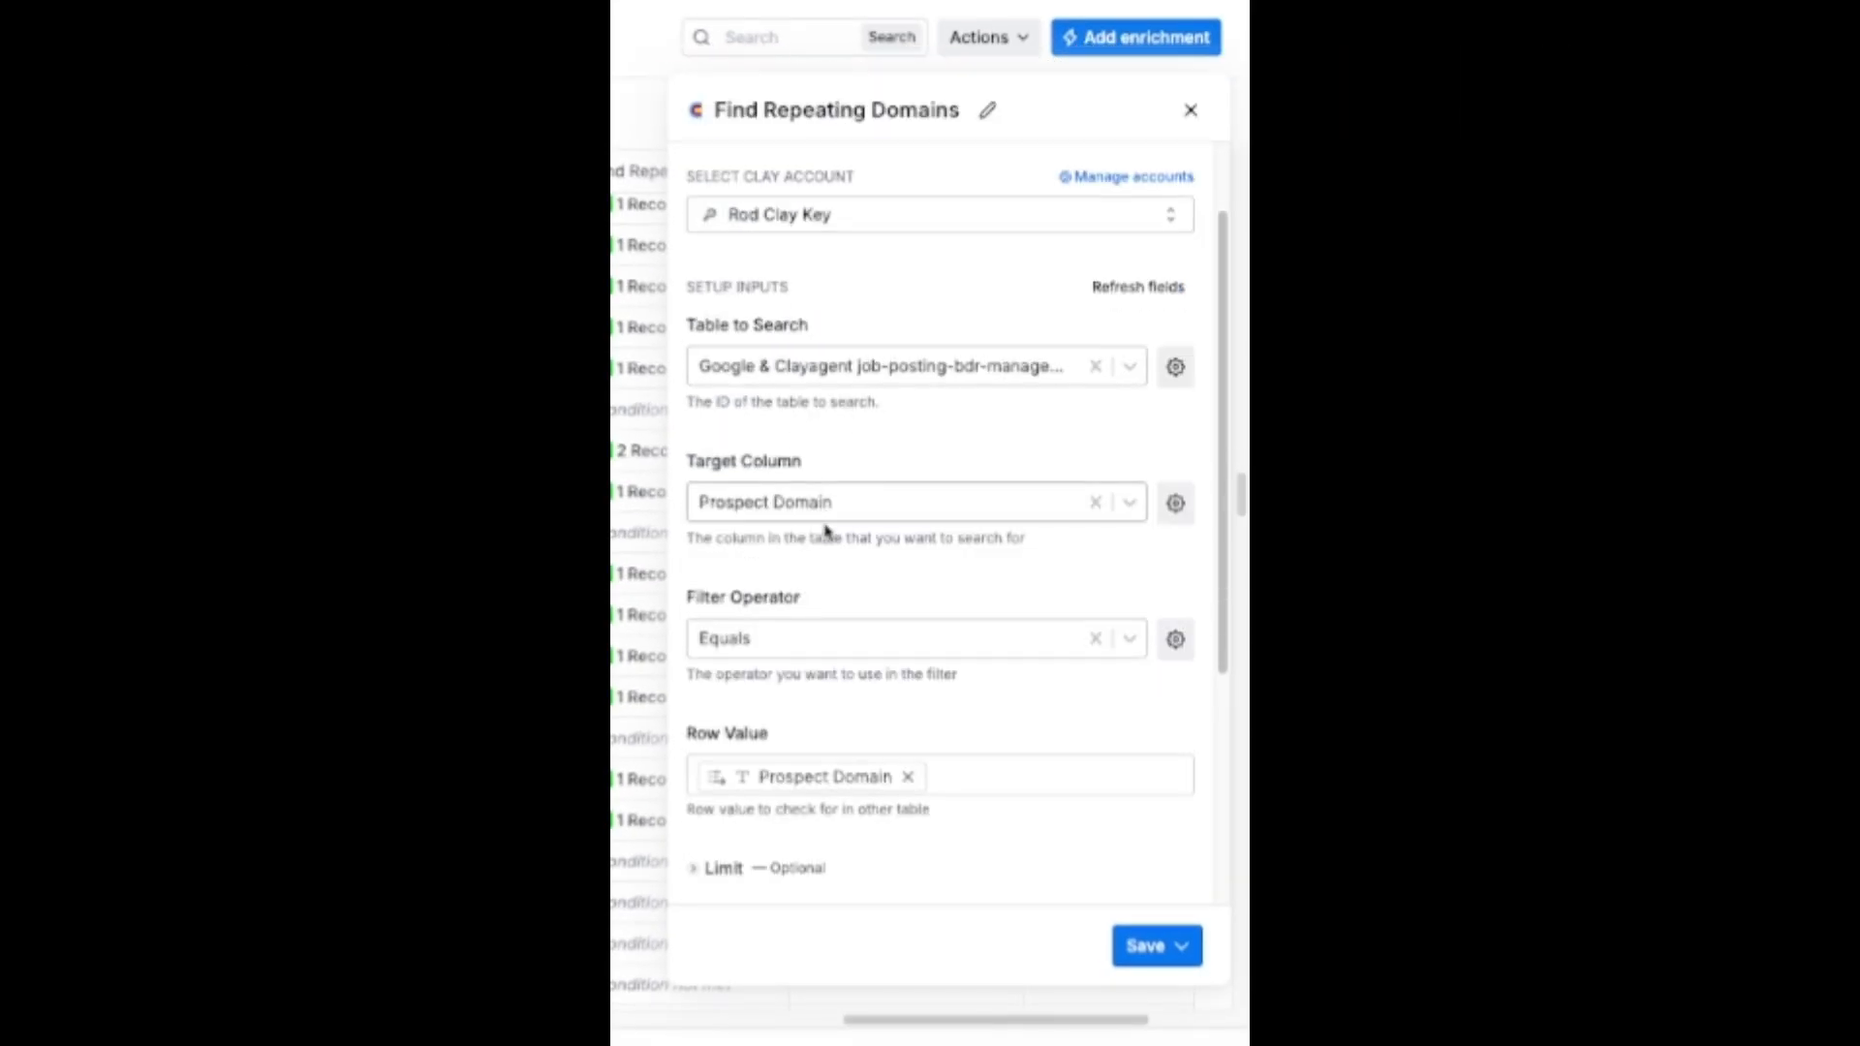
pyautogui.scroll(-1, 810, 591)
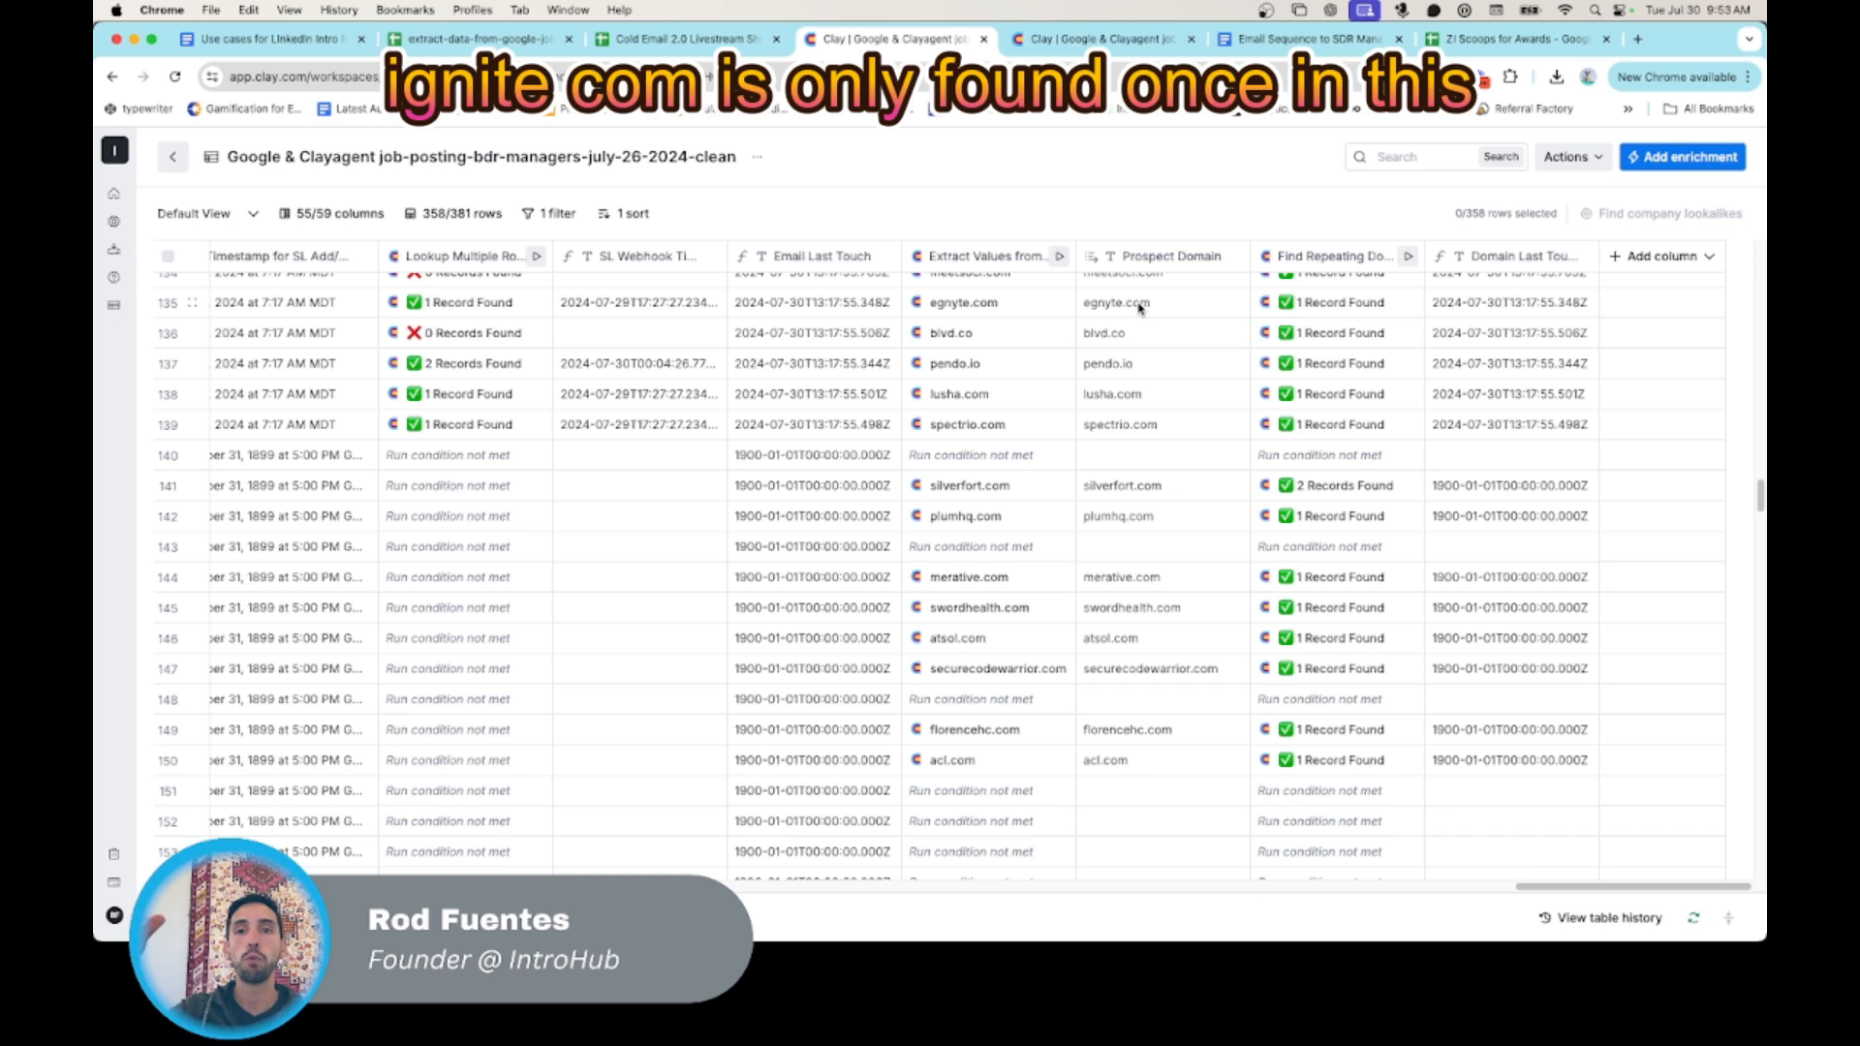
# - Expand the record found for egnyte.com in the Find Repeating Domains column to inspect its fields, and close the cell details
pyautogui.click(1322, 302)
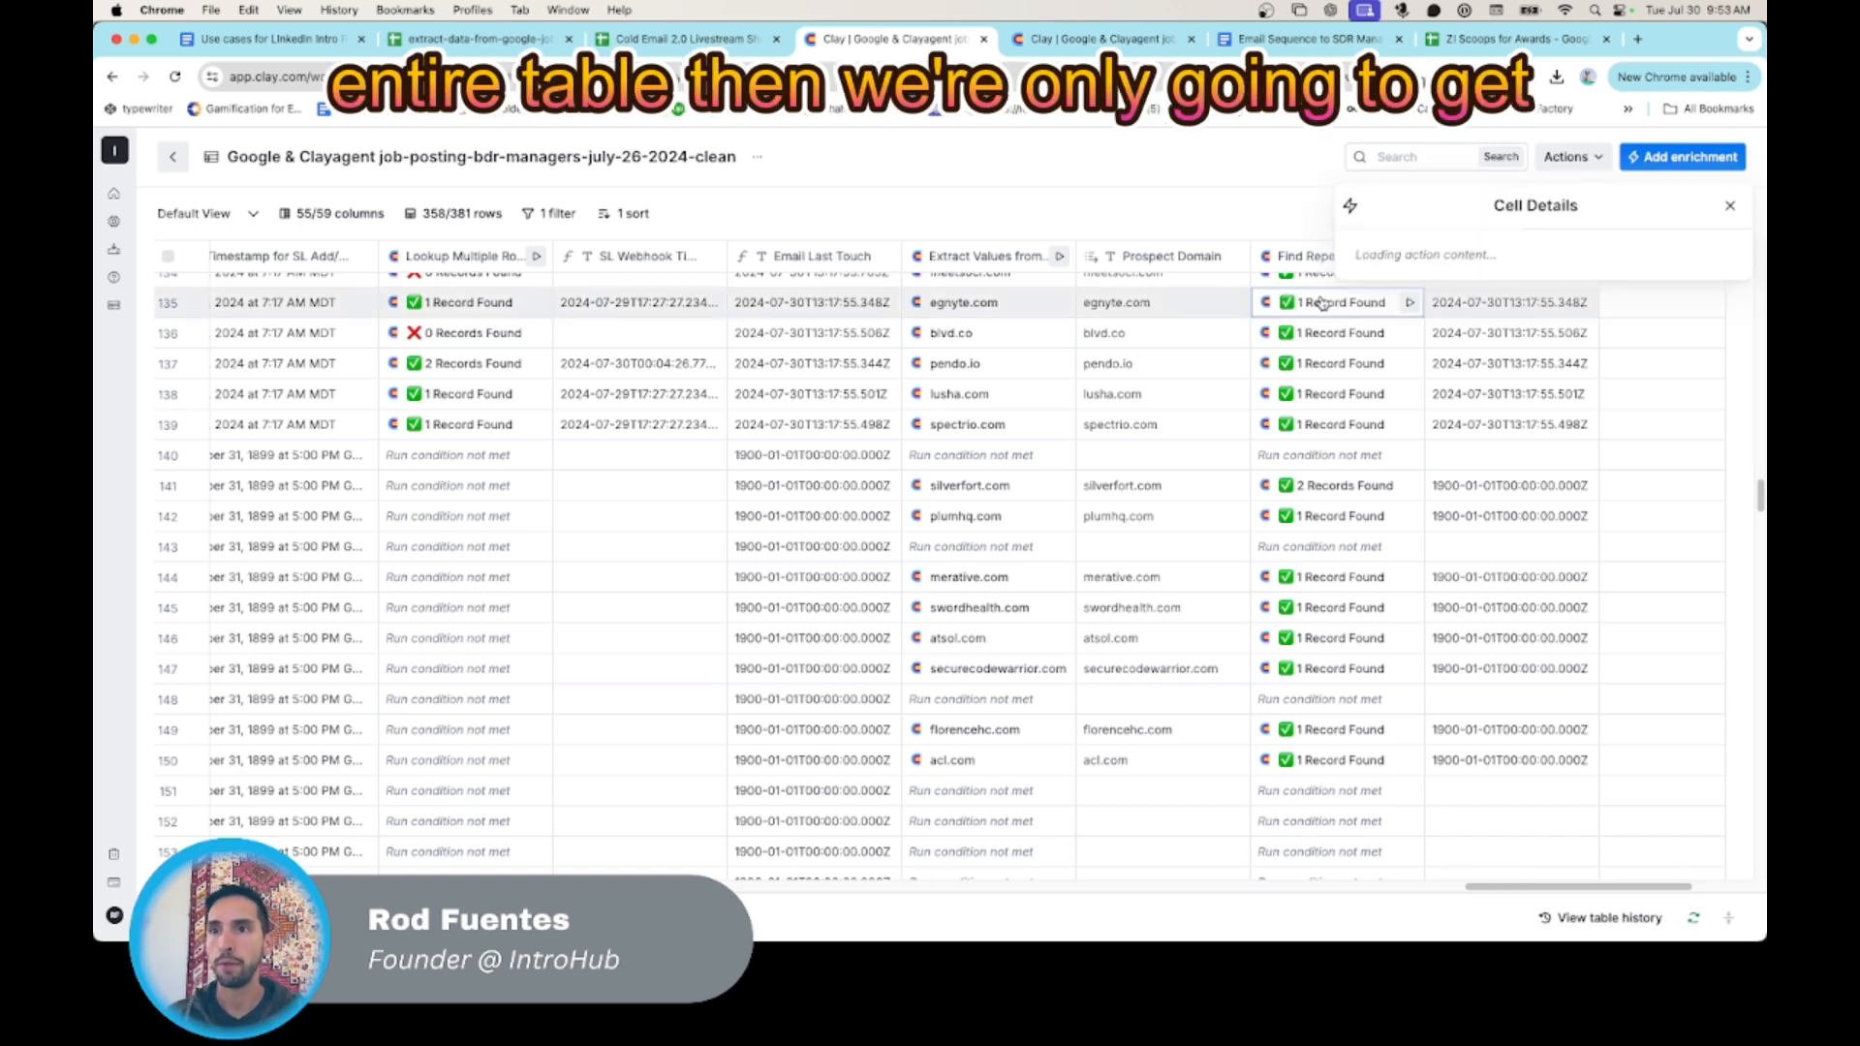
pyautogui.click(1387, 296)
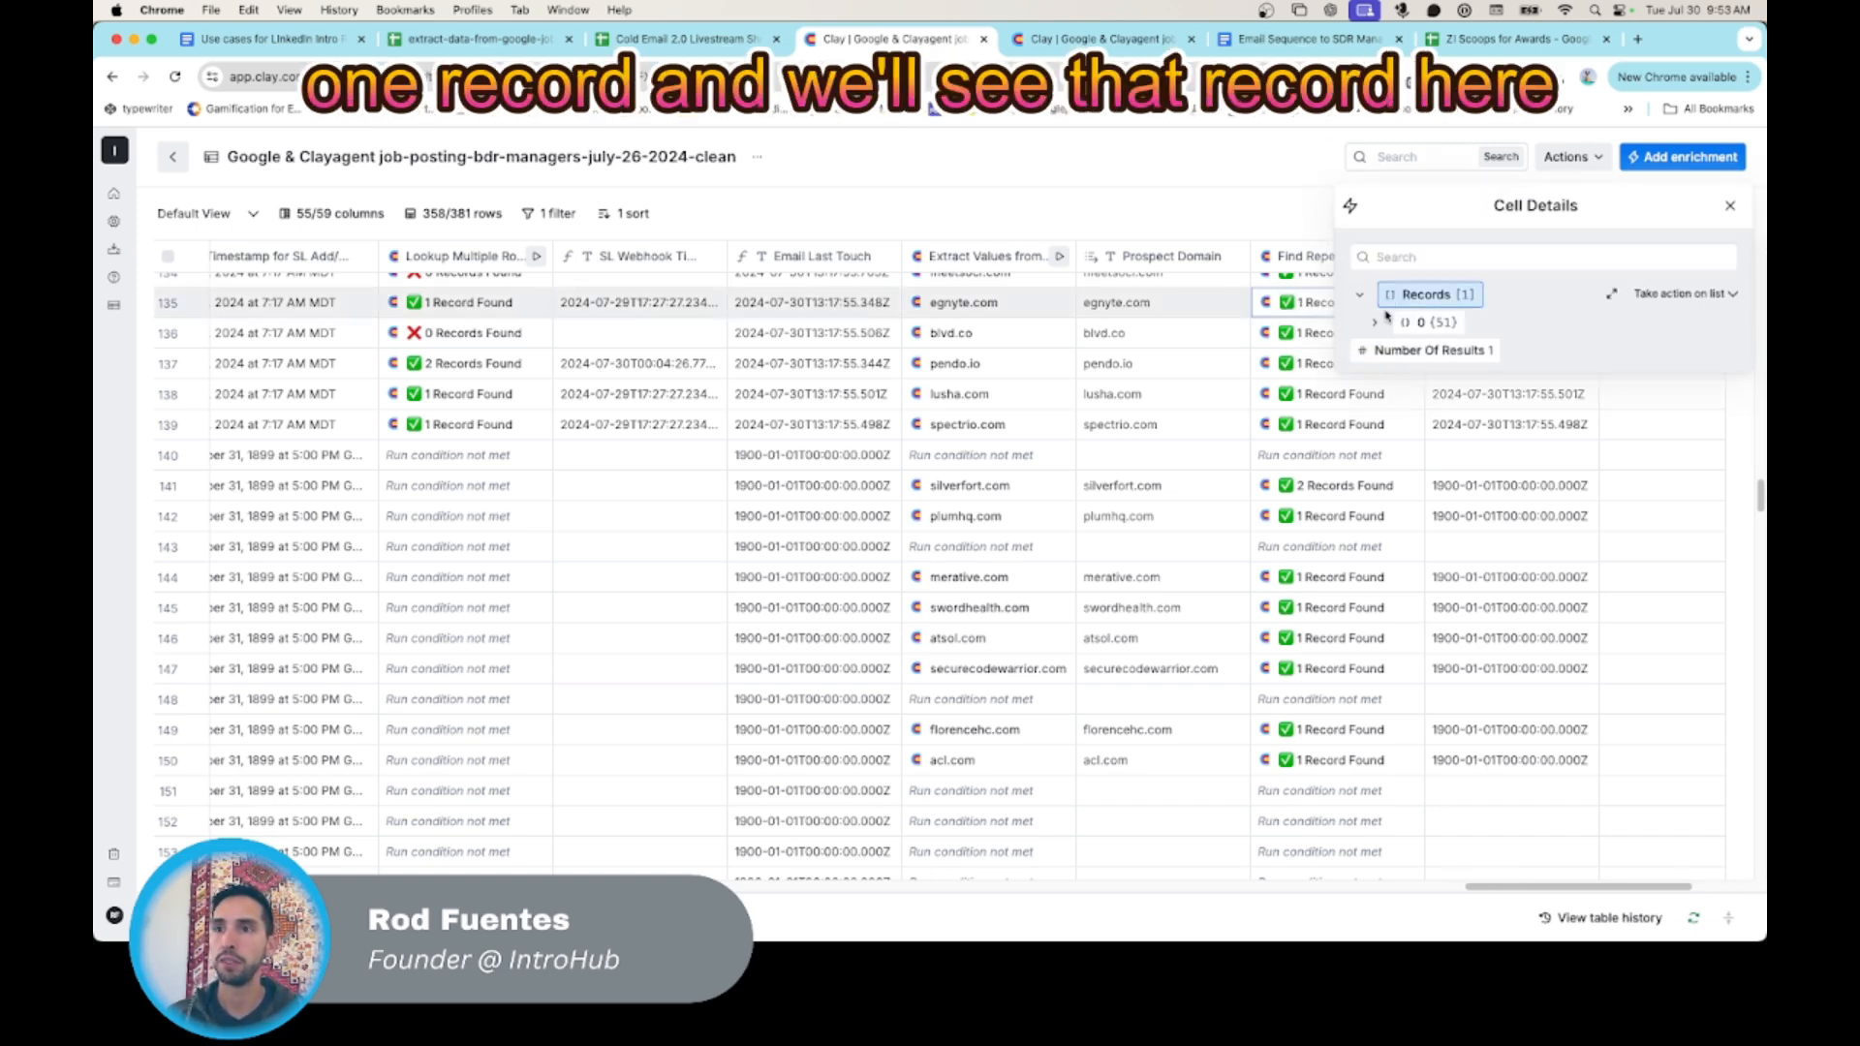
pyautogui.click(1385, 326)
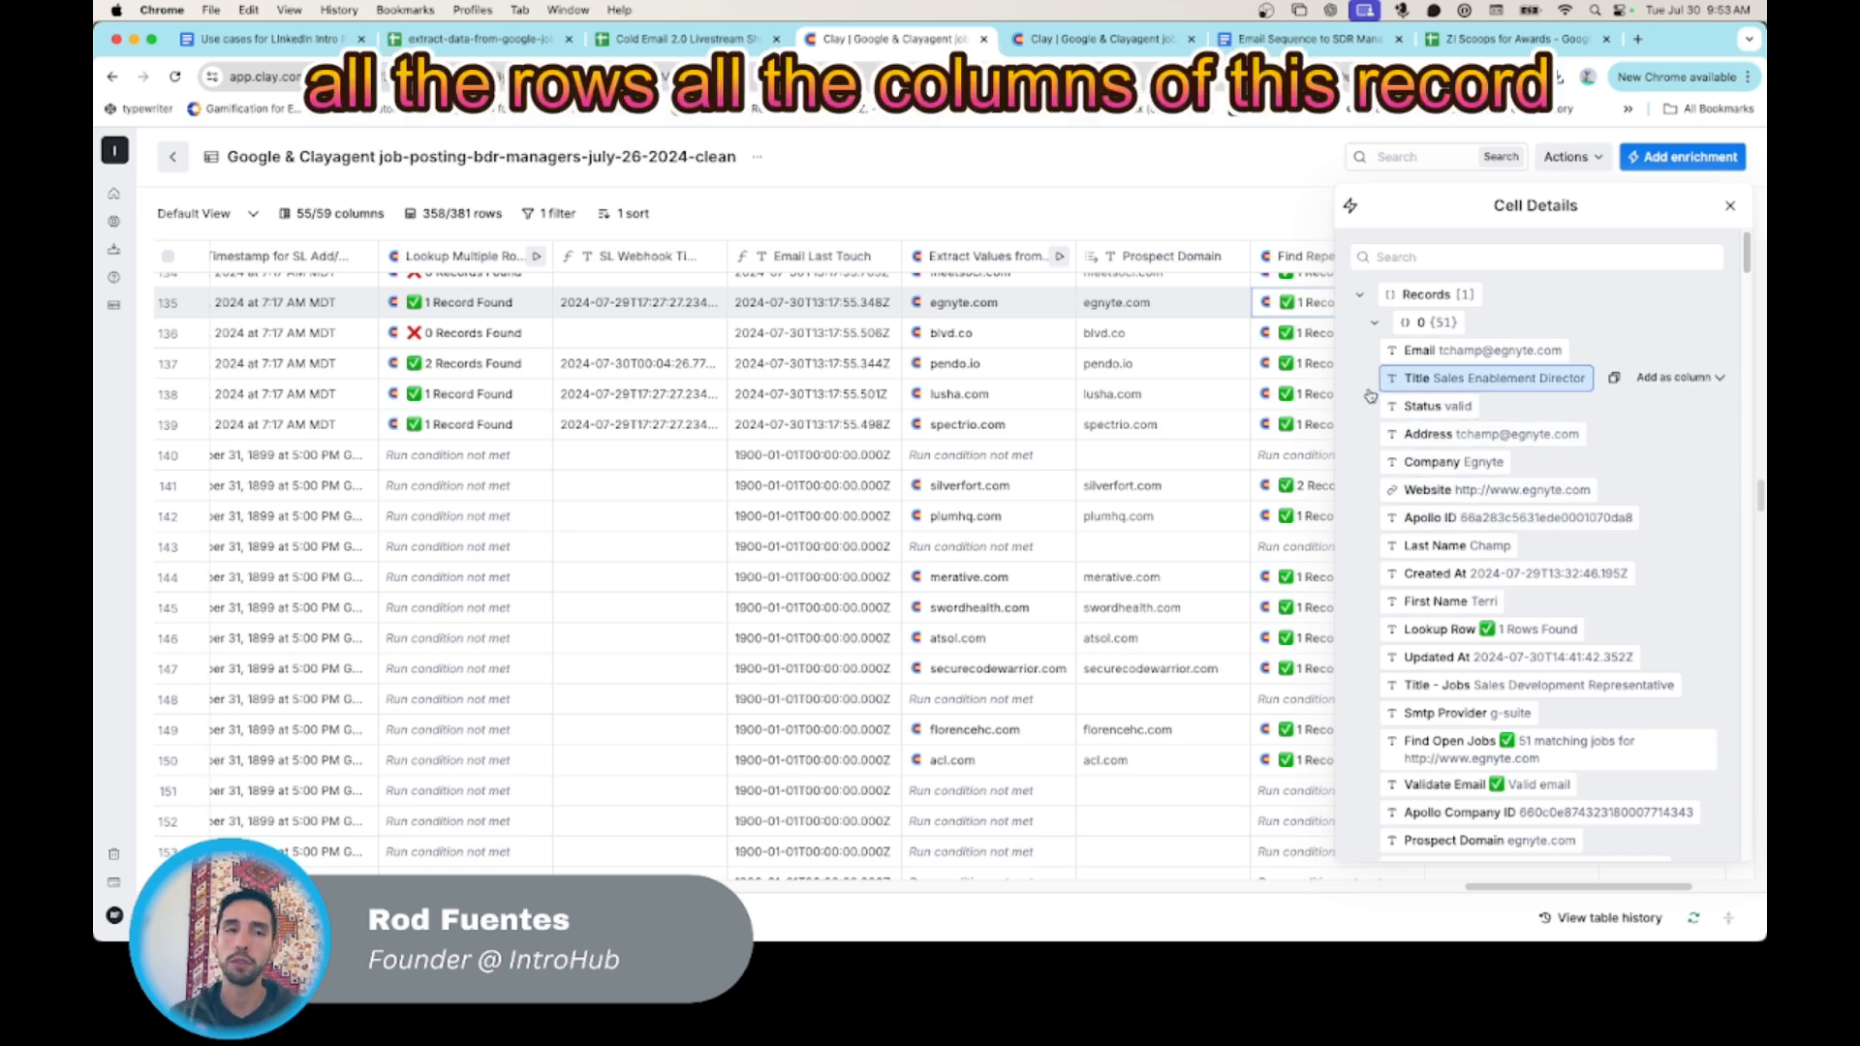
pyautogui.click(1729, 205)
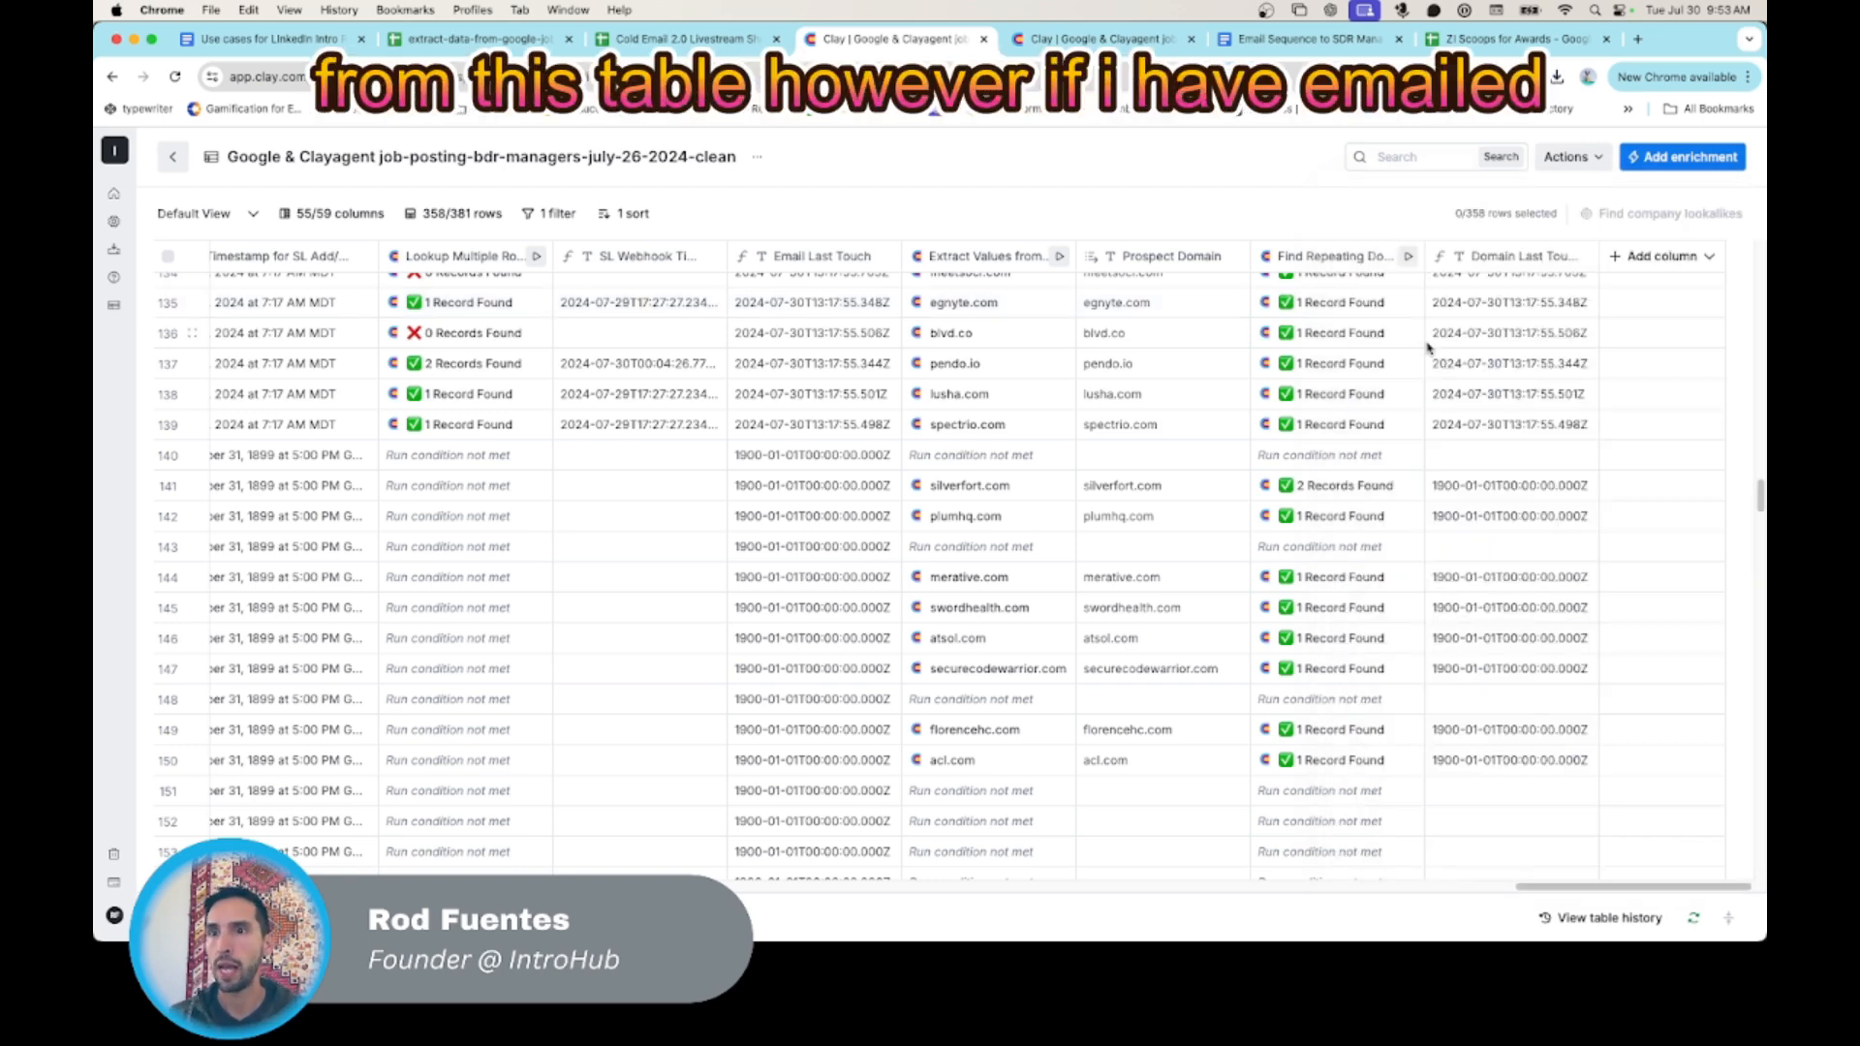
# - Inspect both repeating-domain records found for silverfort.com one after the other, and close the cell details
pyautogui.scroll(-1, 1318, 448)
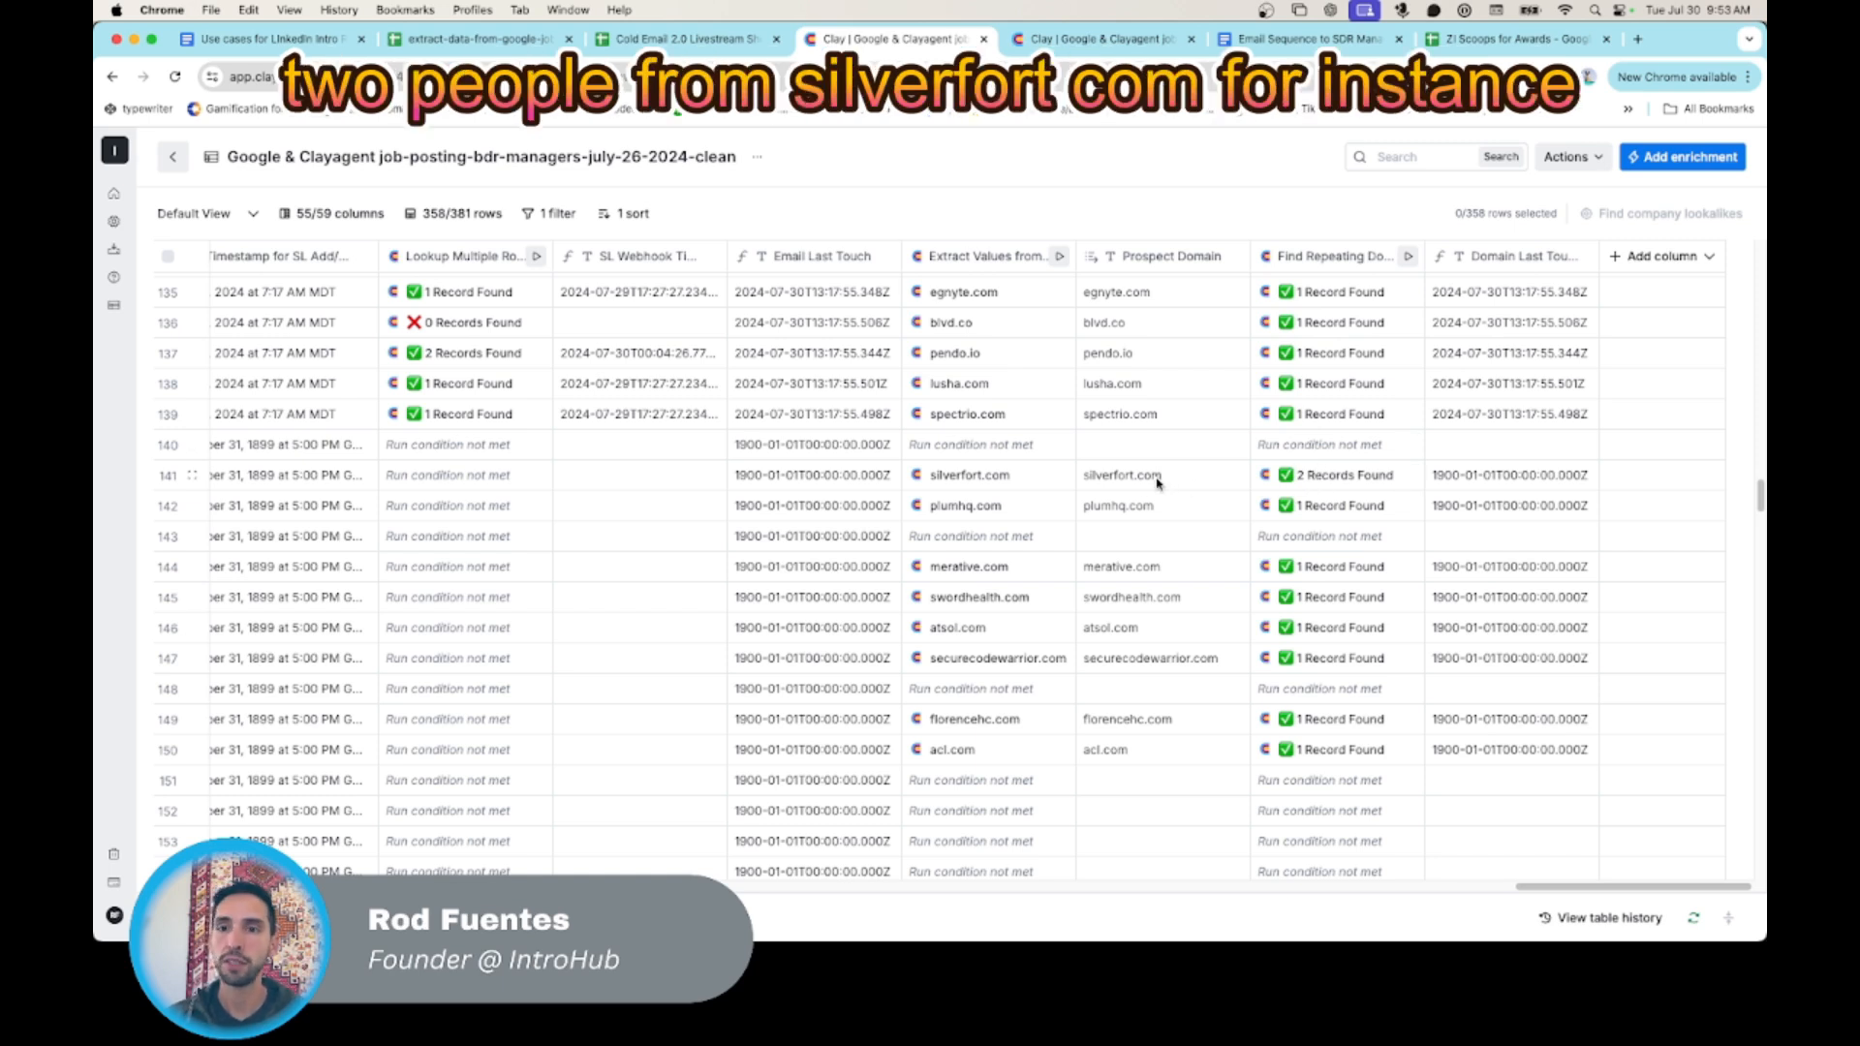
pyautogui.click(1327, 483)
pyautogui.click(1366, 296)
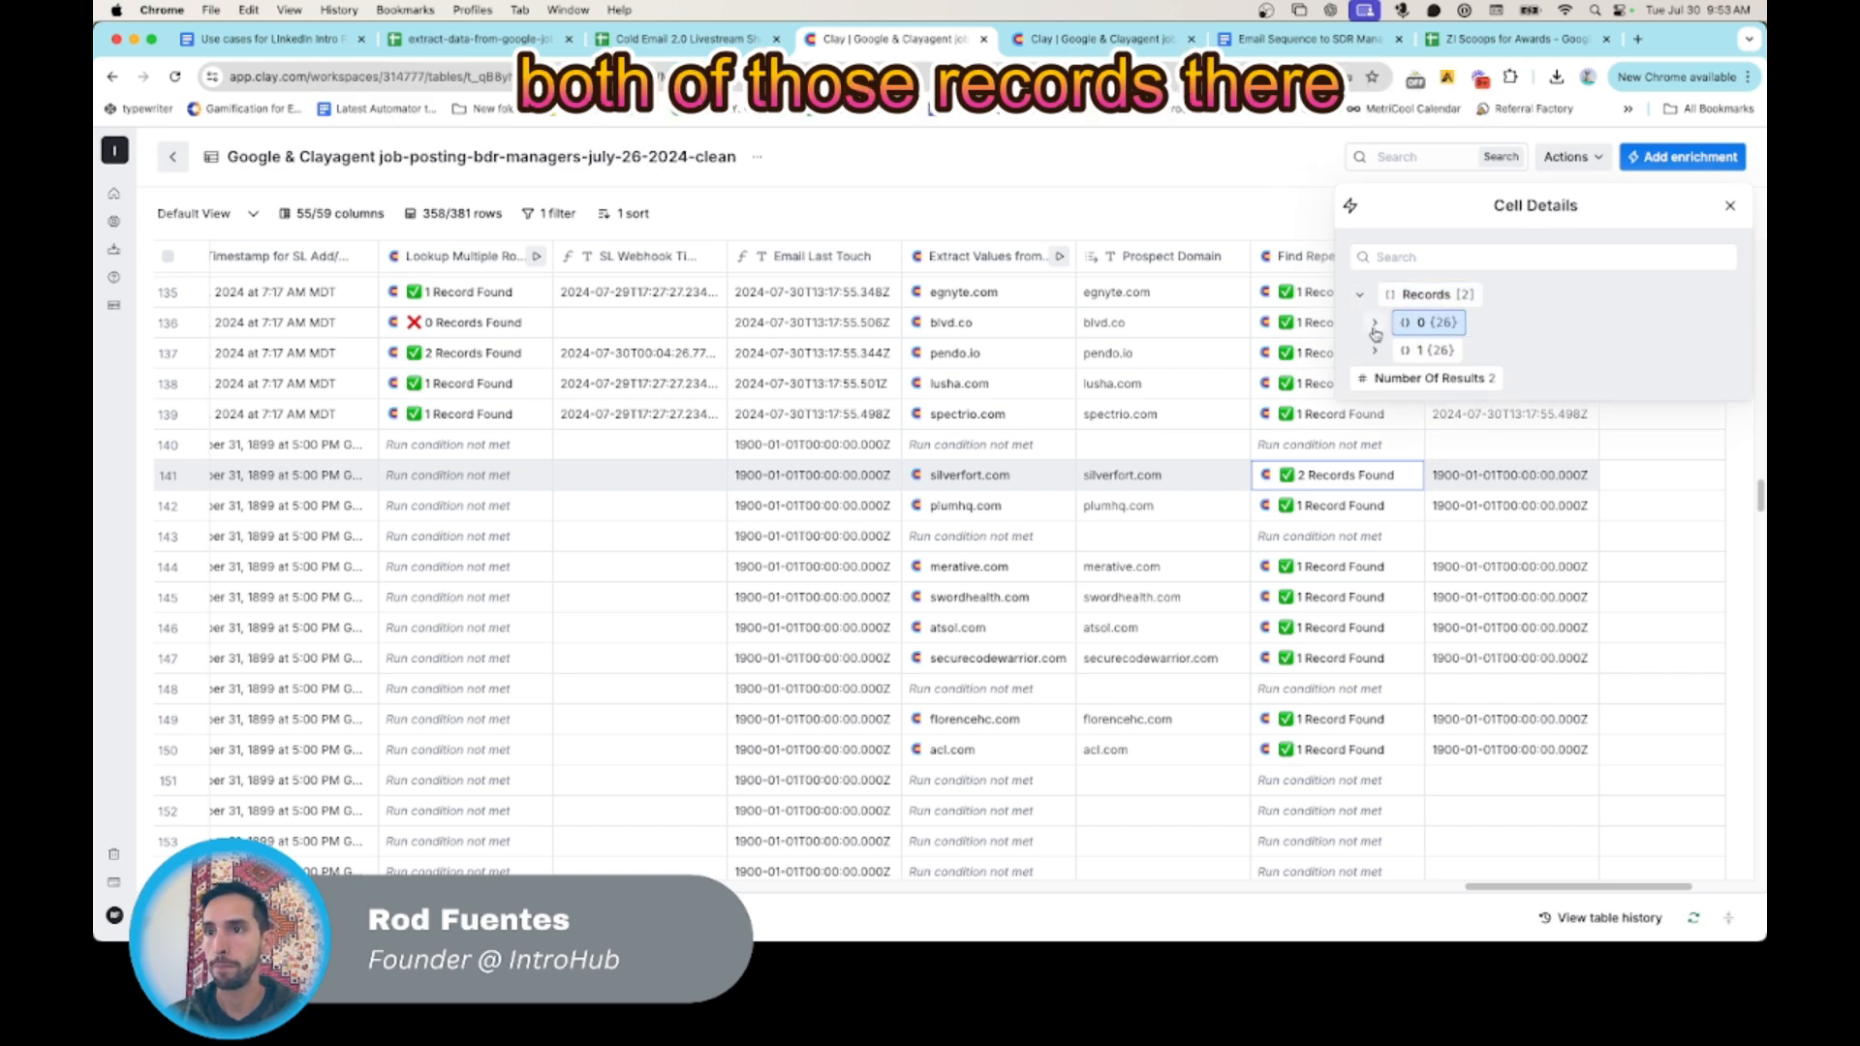
pyautogui.click(1374, 327)
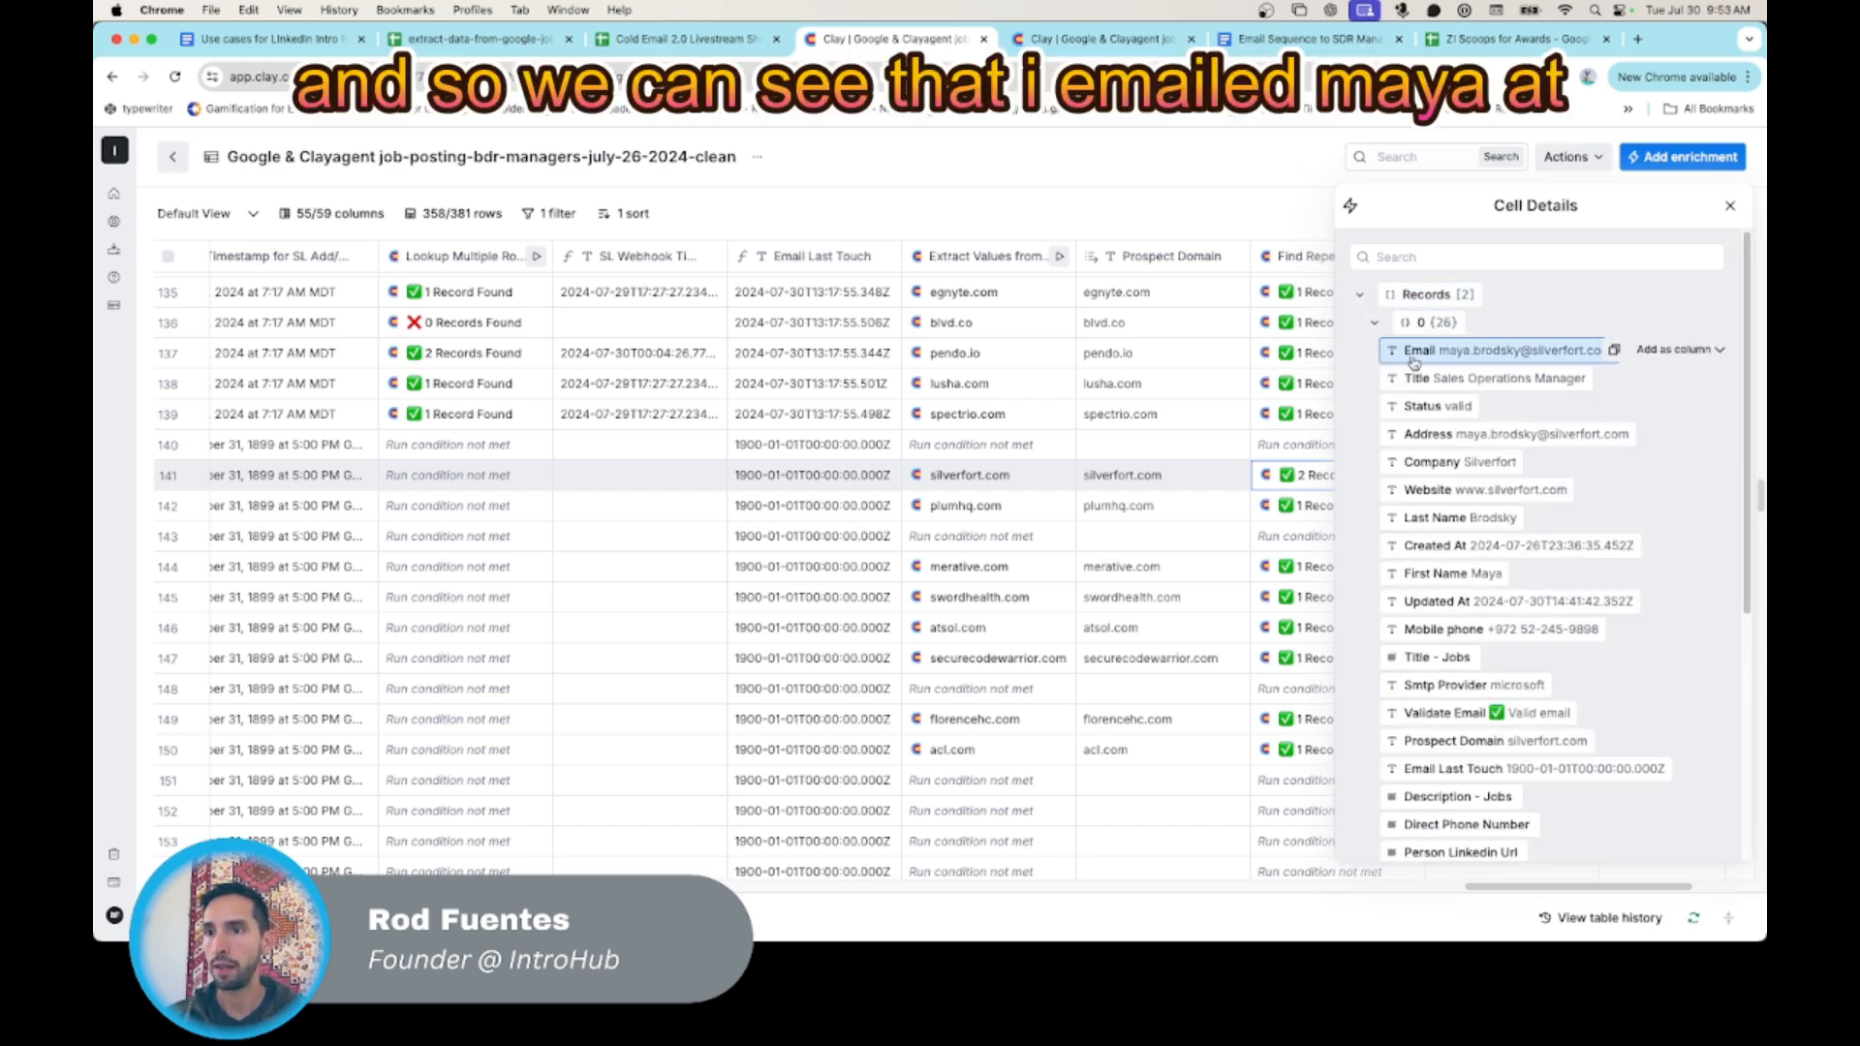
pyautogui.click(1374, 322)
pyautogui.click(1375, 350)
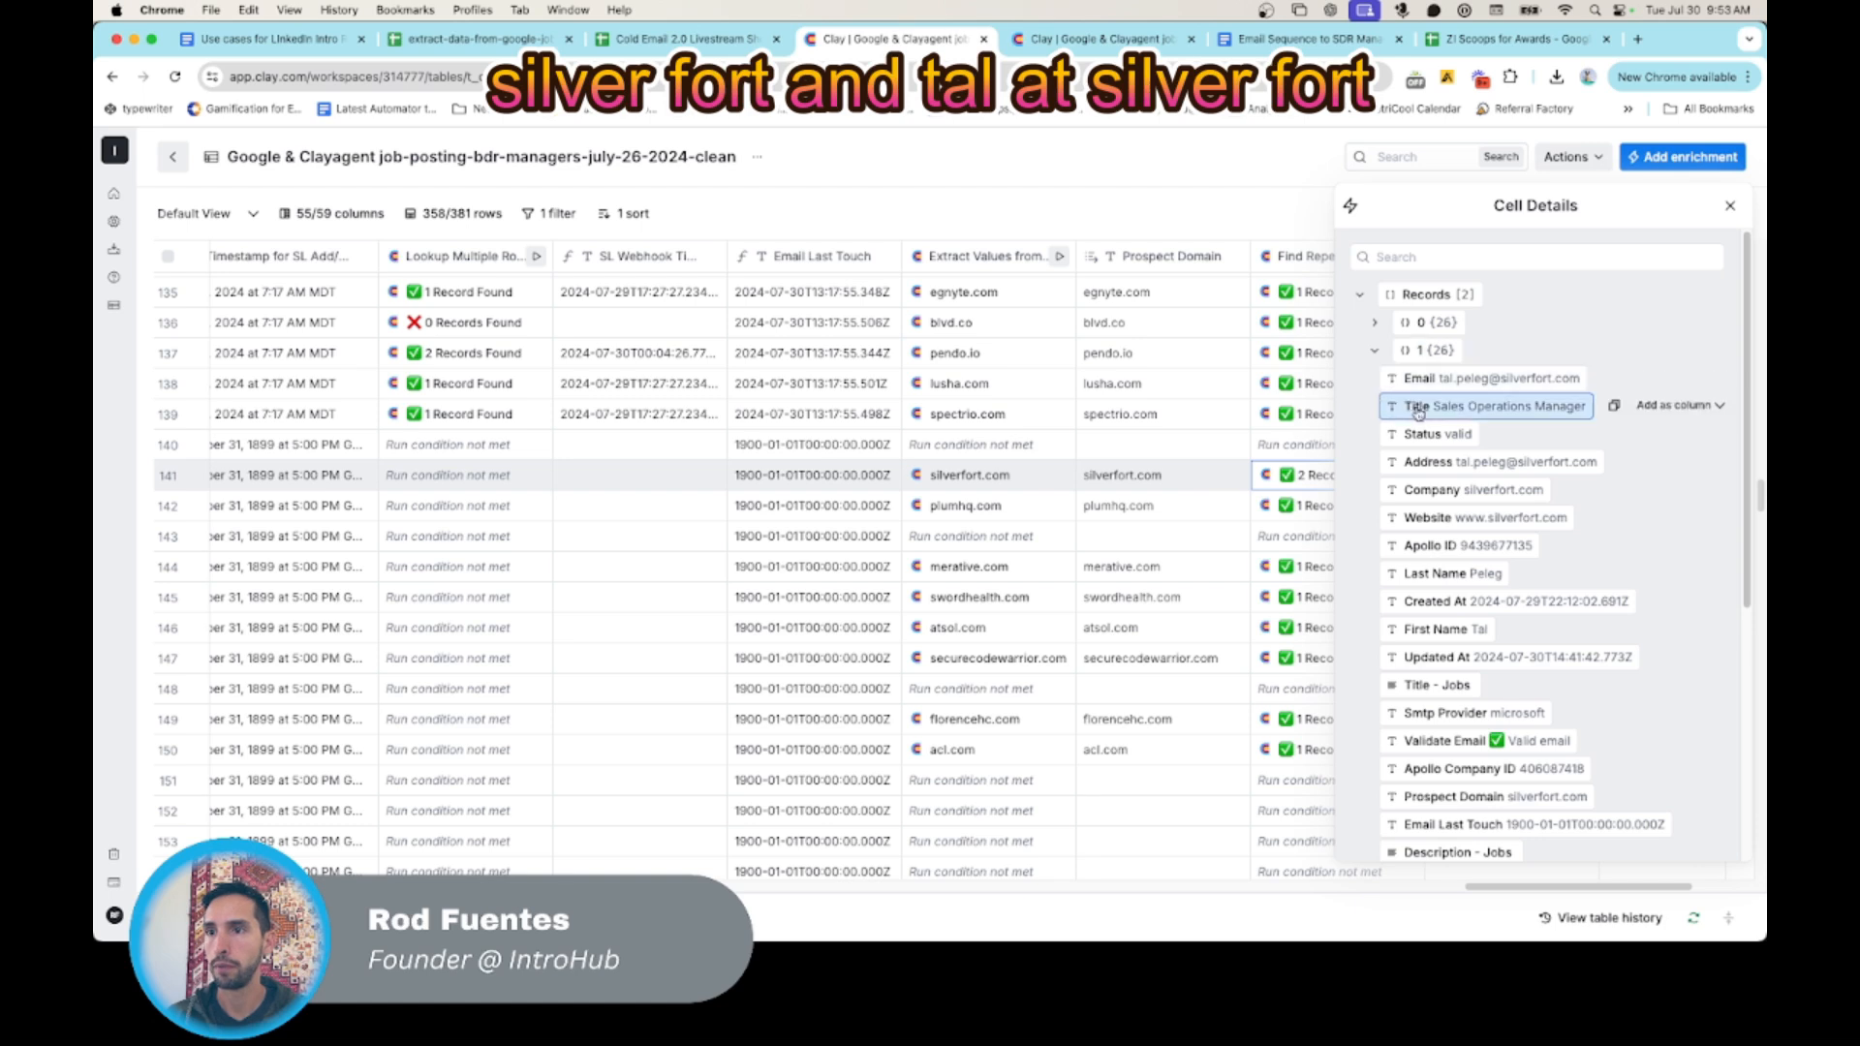
pyautogui.click(1373, 353)
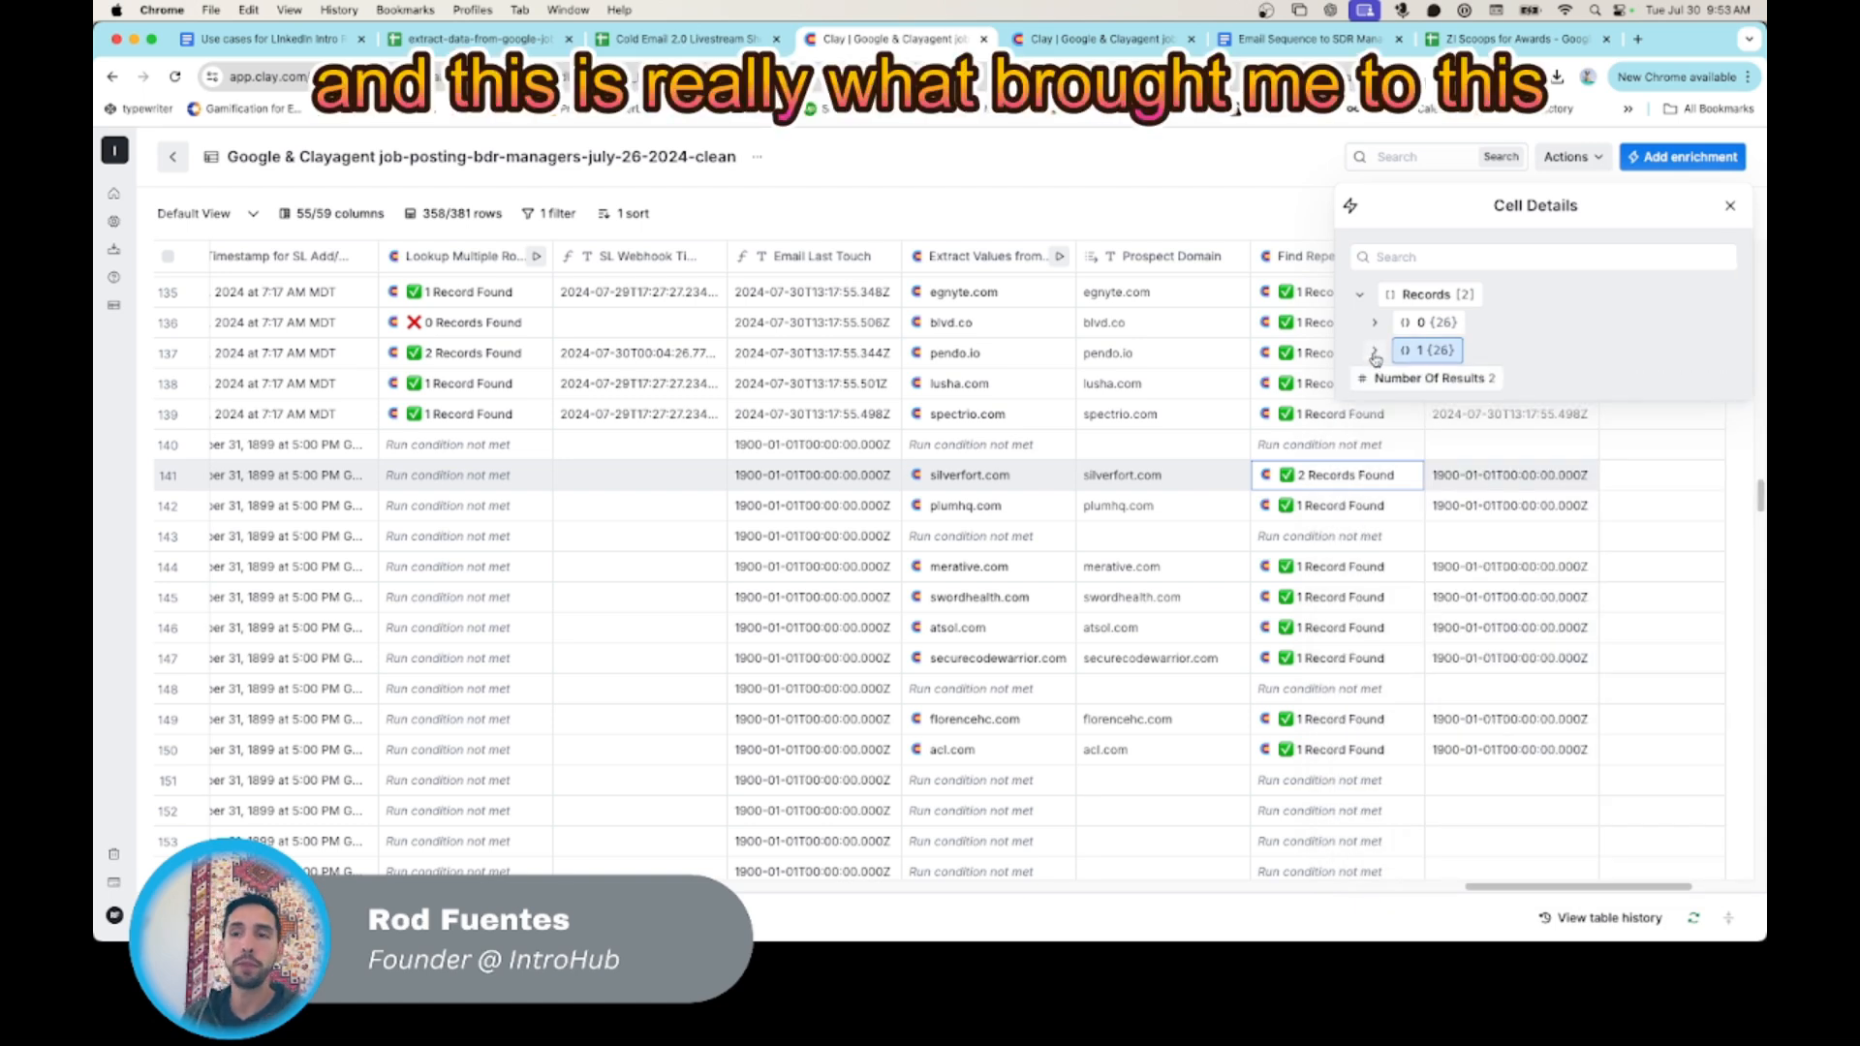
pyautogui.click(1729, 209)
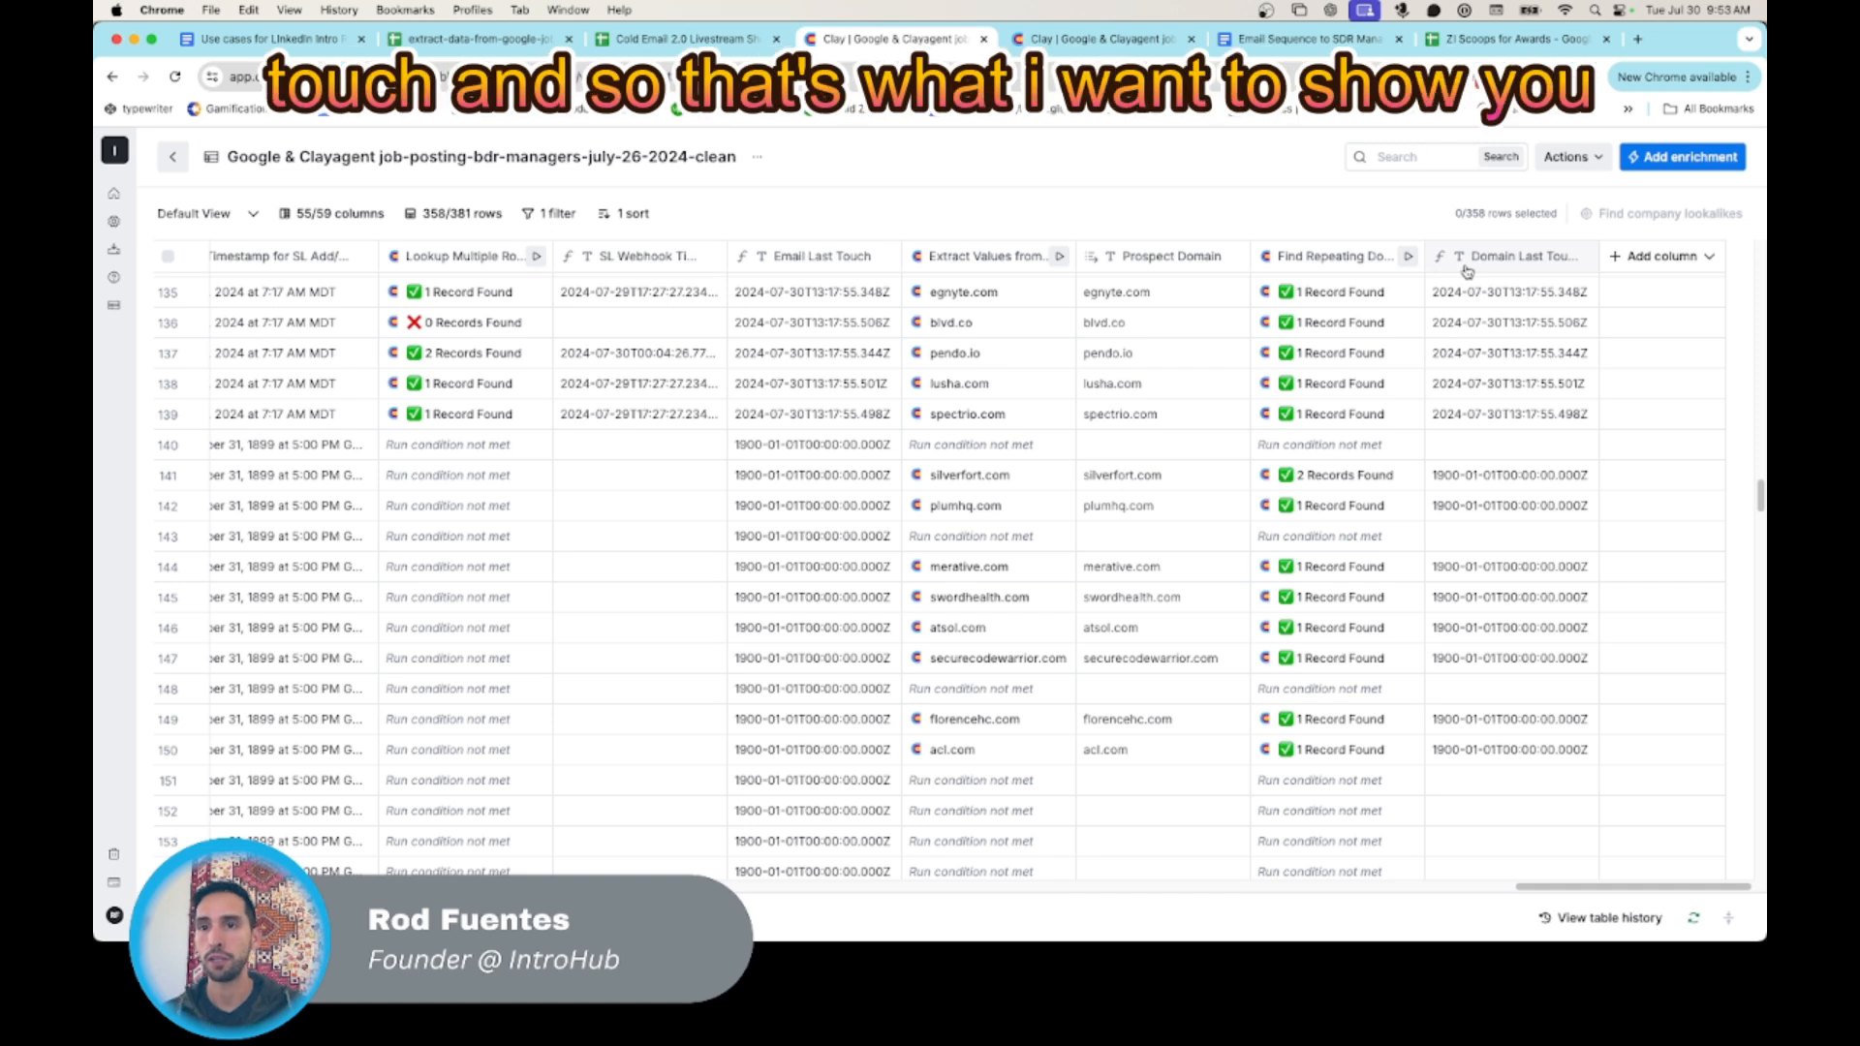
# - Look over the columns from Domain Last Touch back to Add Lead to Campaign to see what feeds the last-touch date
pyautogui.hscroll(-2, 1349, 417)
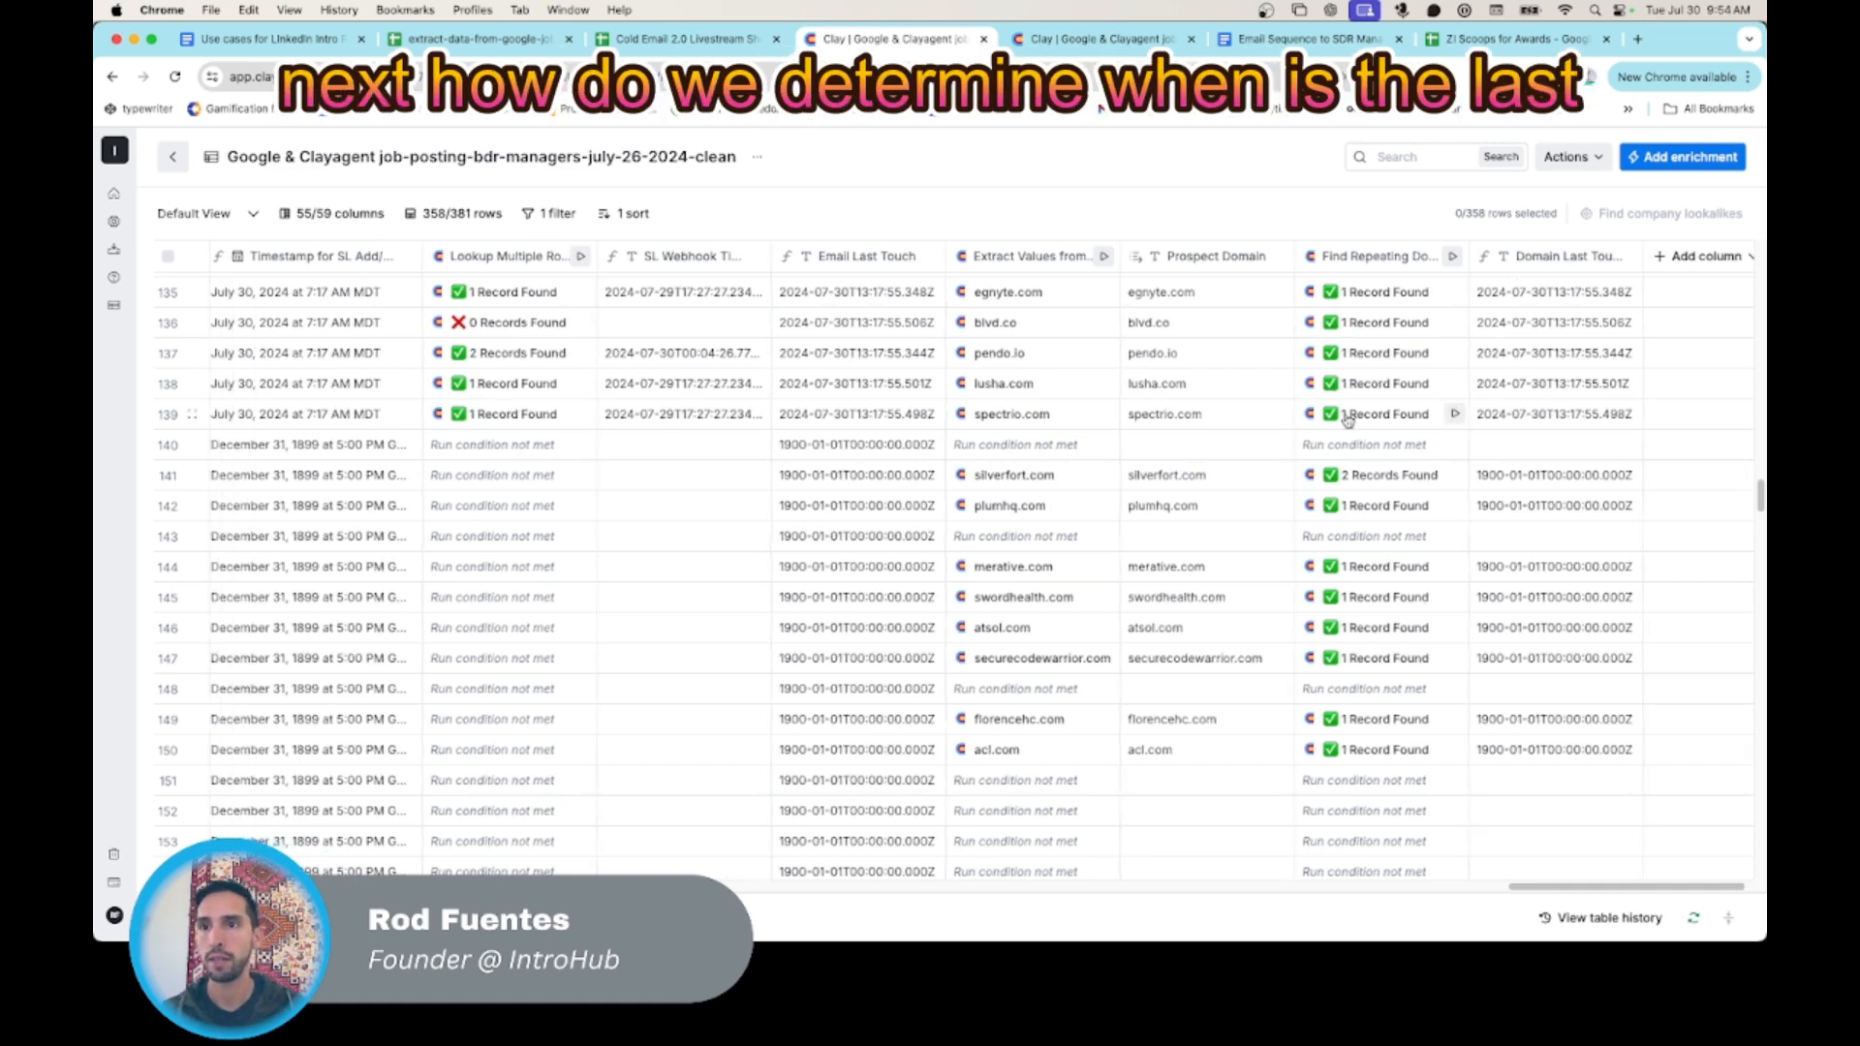
pyautogui.hscroll(-2, 1346, 418)
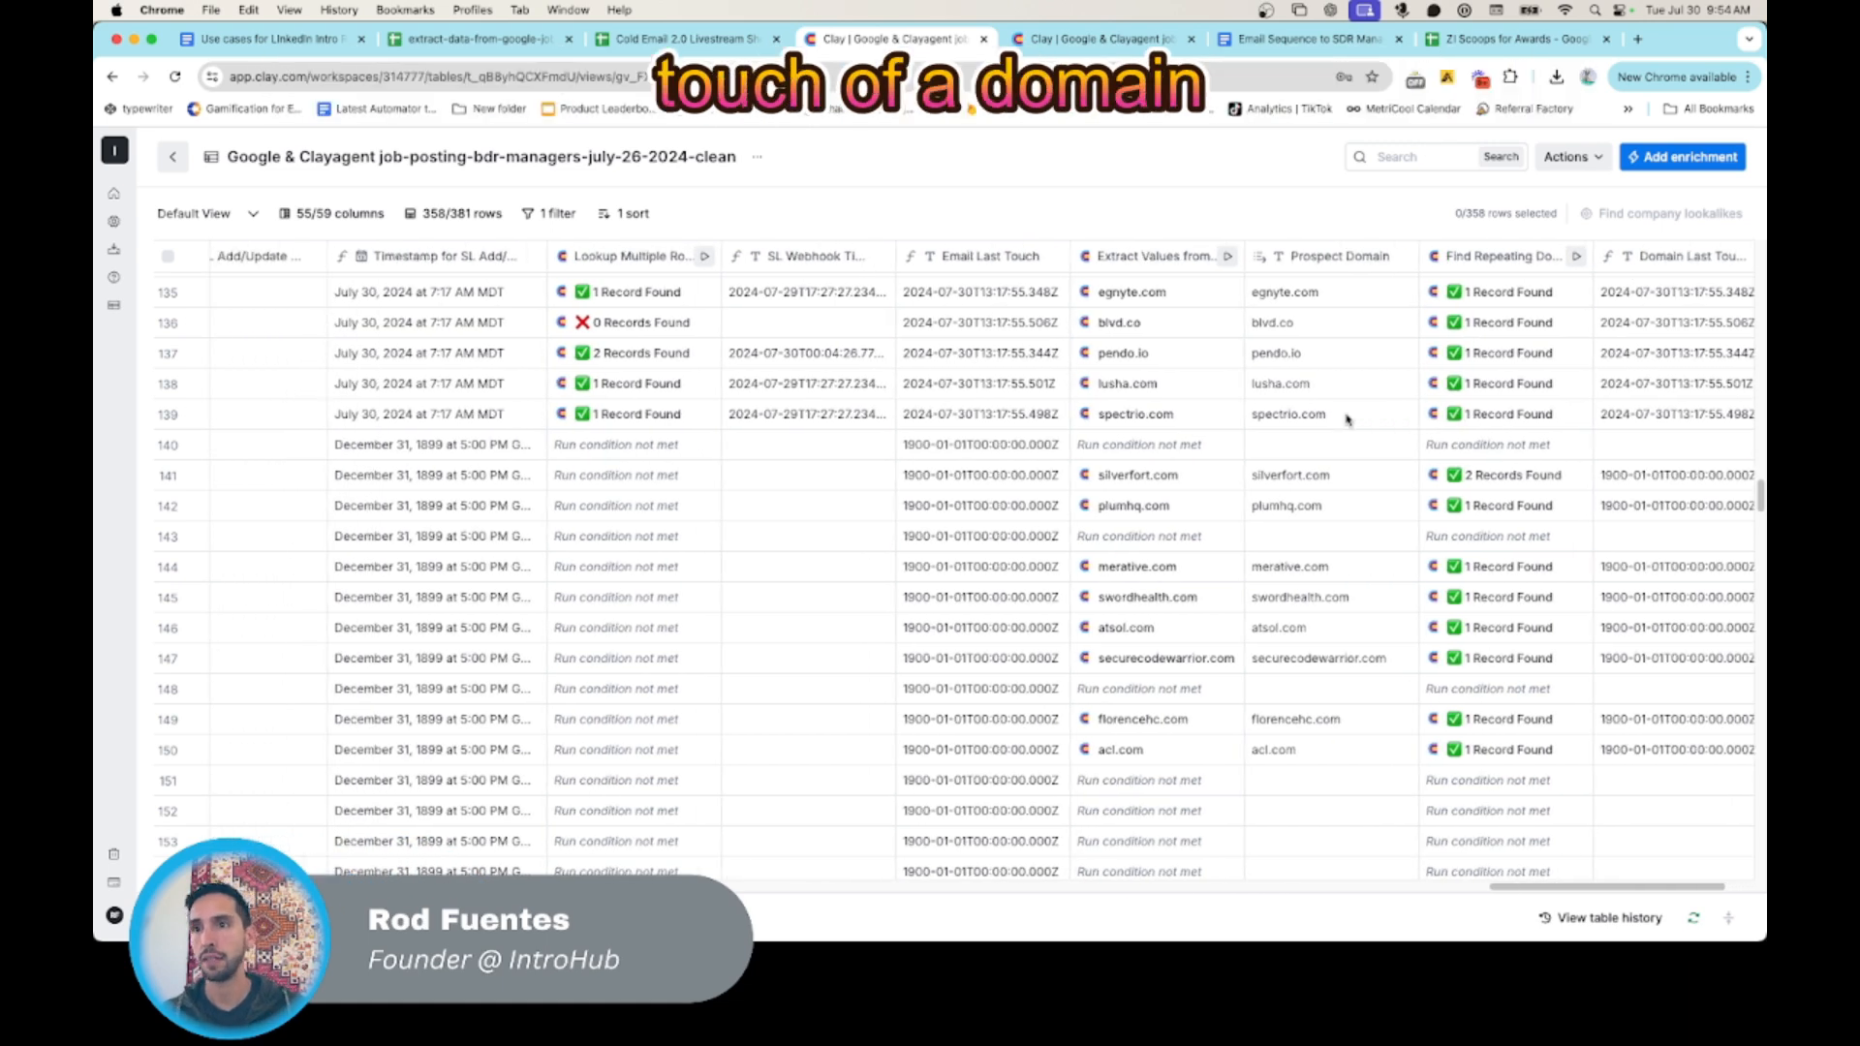
pyautogui.hscroll(-2, 1346, 418)
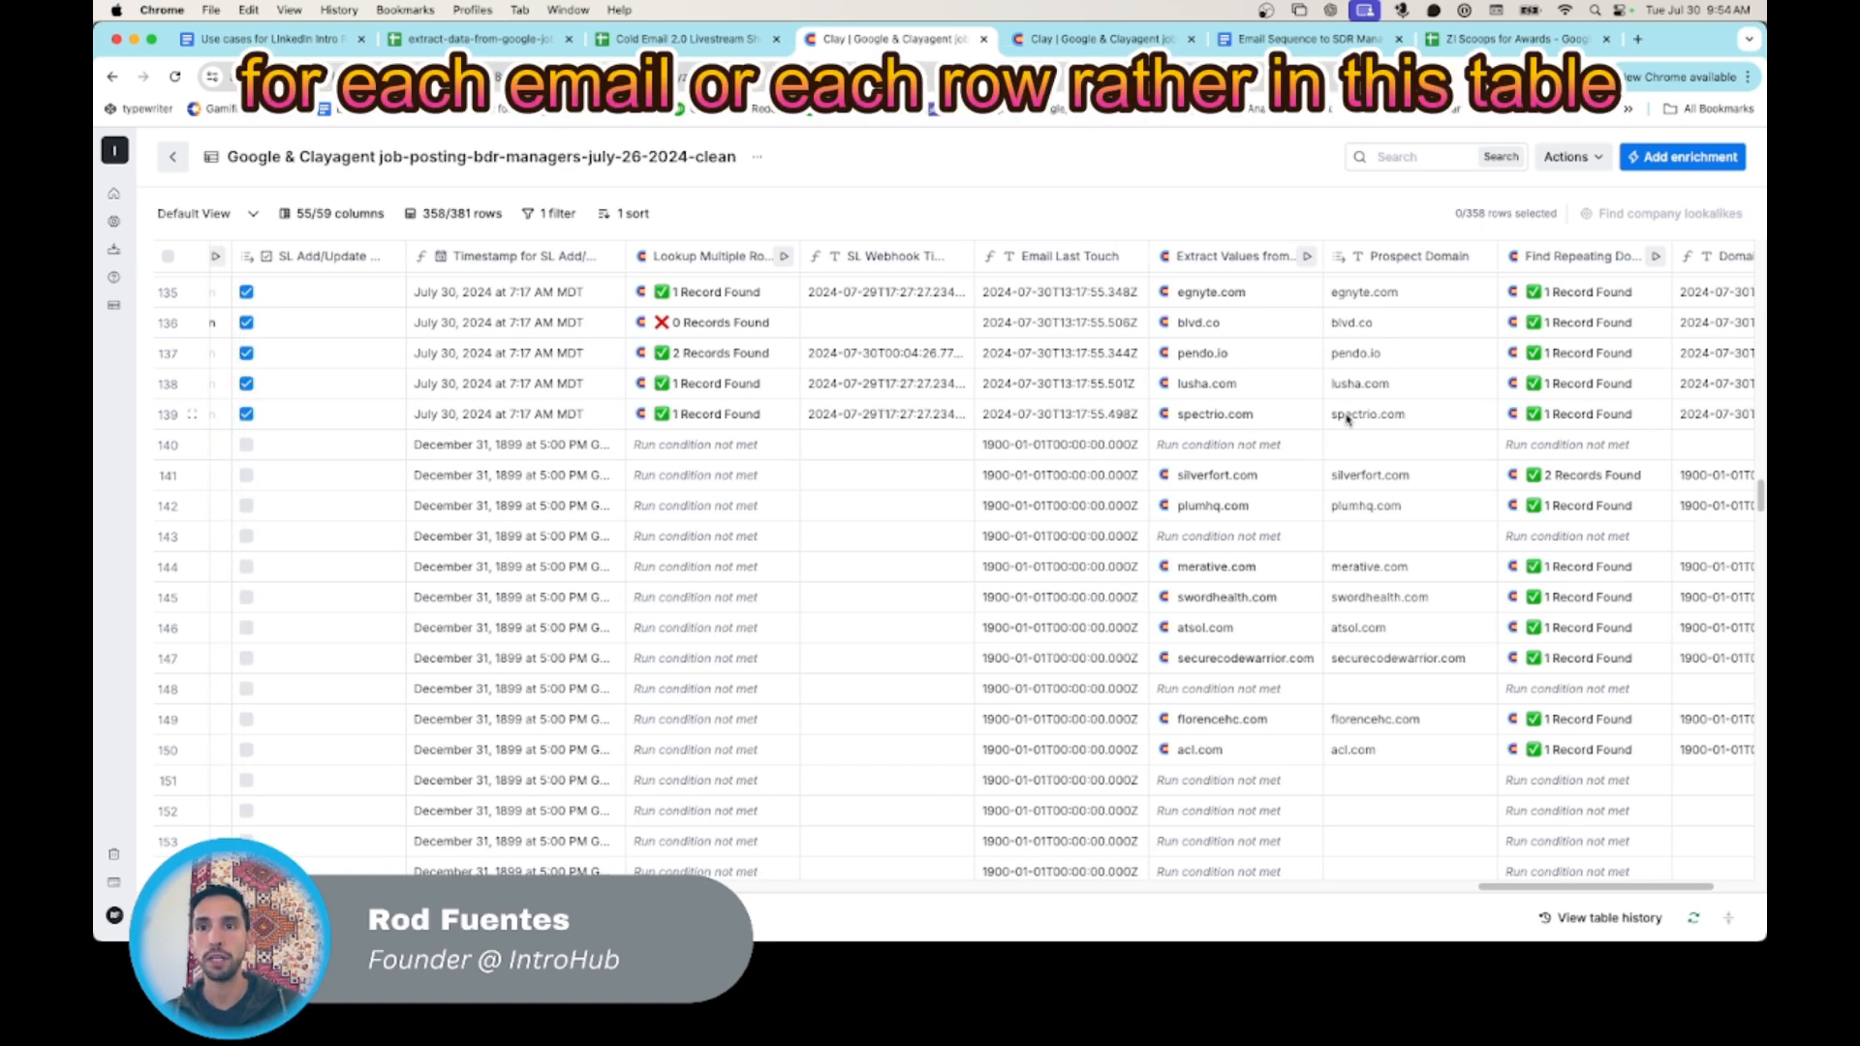
pyautogui.hscroll(-1, 1029, 347)
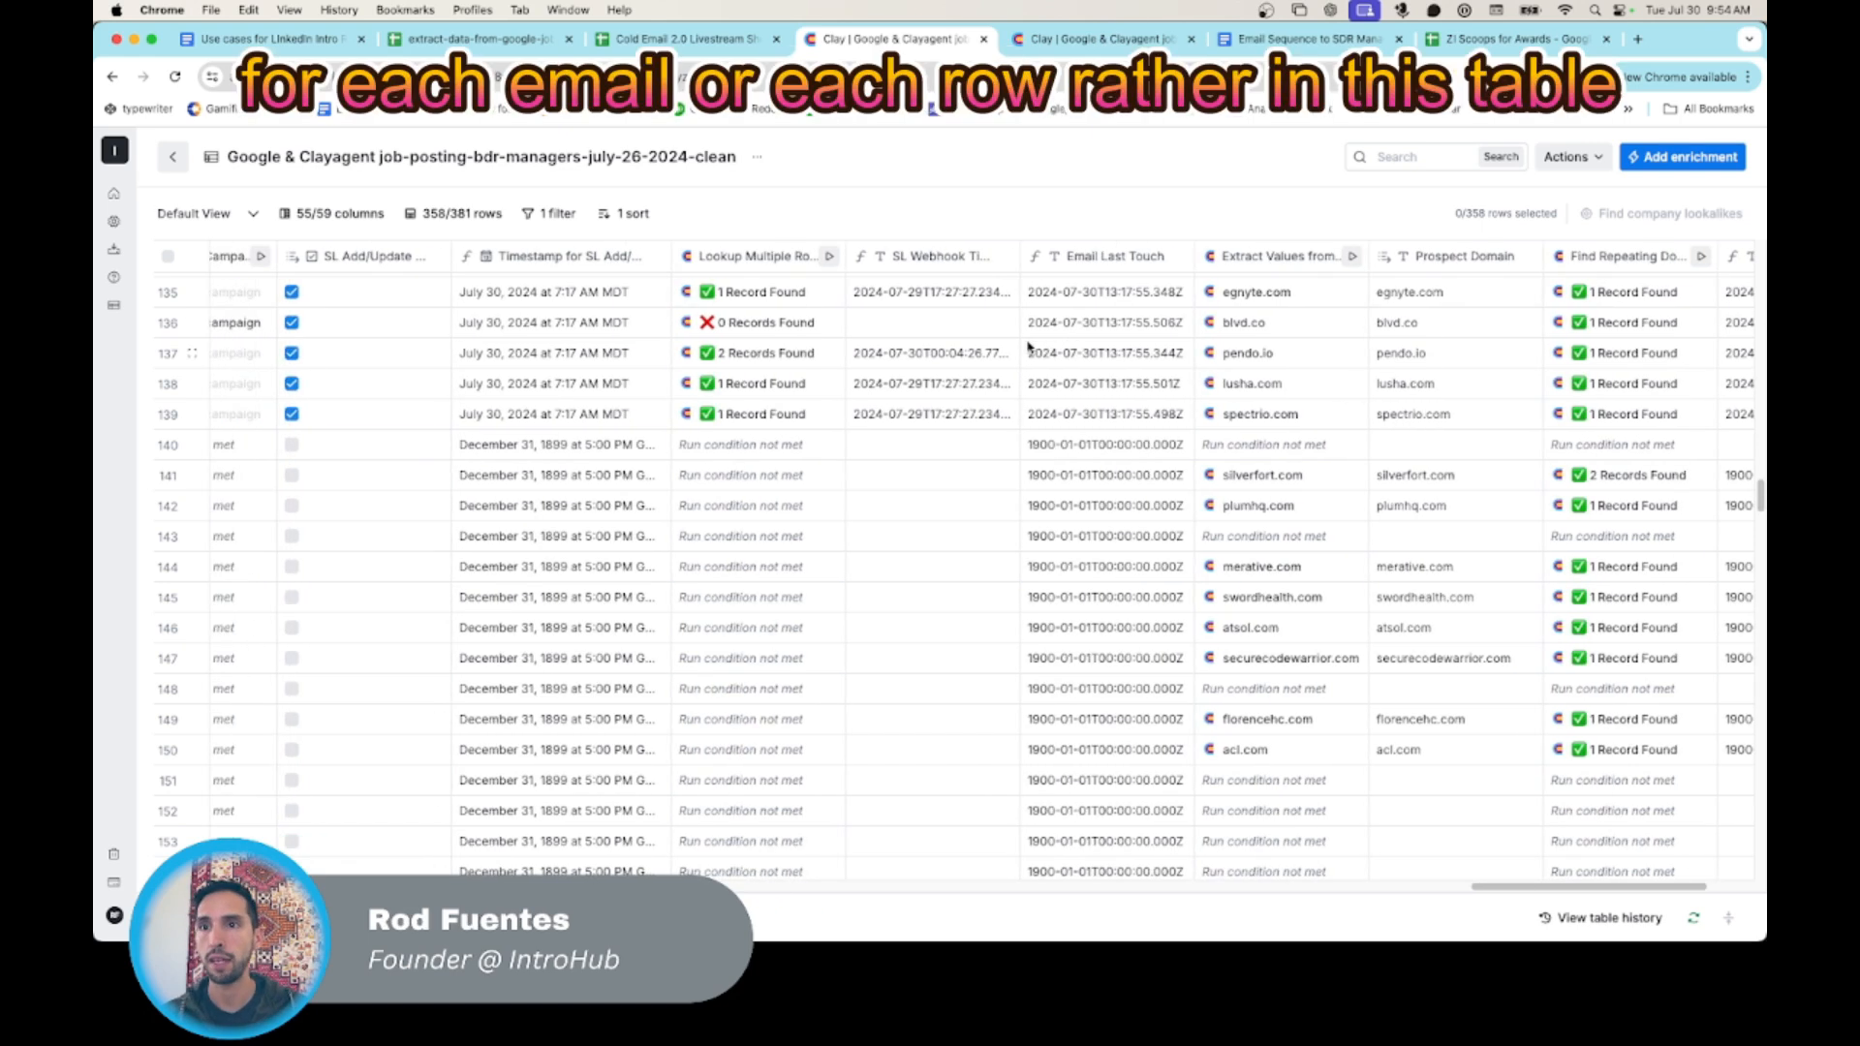
pyautogui.hscroll(-5, 1029, 347)
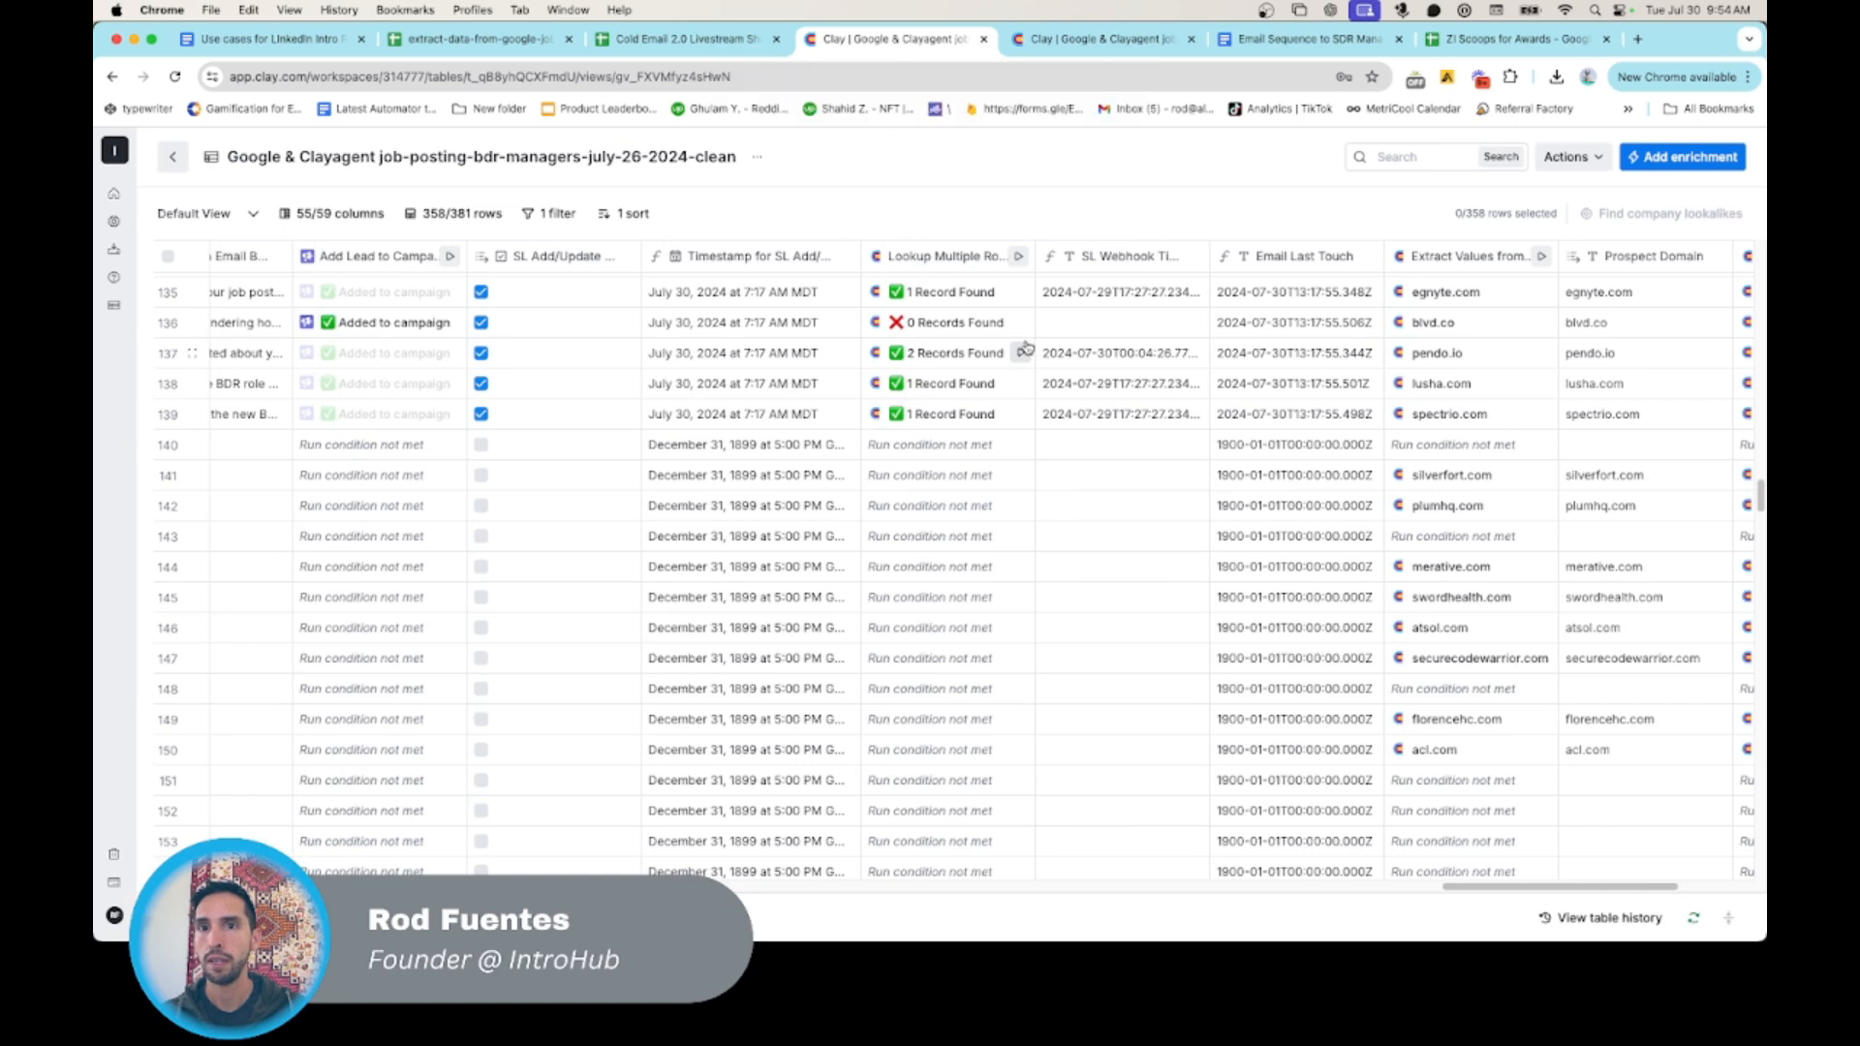
pyautogui.hscroll(-1, 1026, 347)
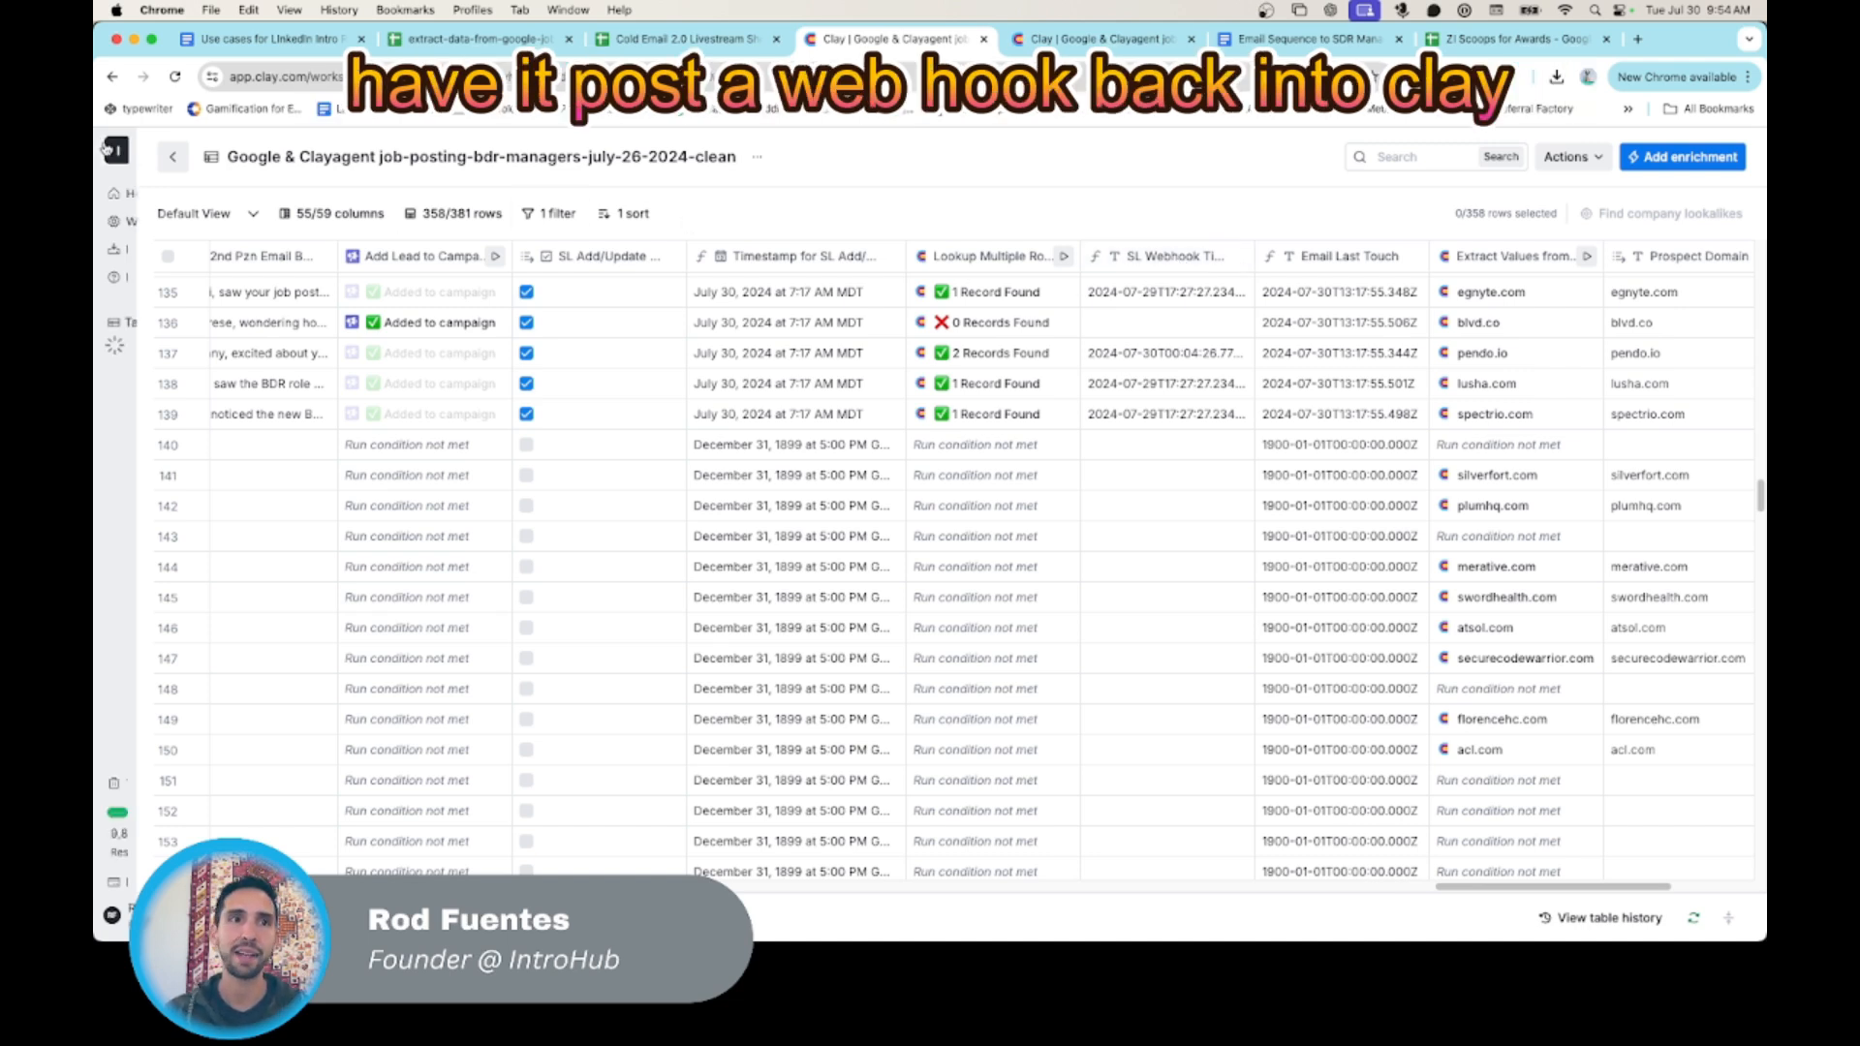
# - Return to the workspace's table list and open the "Webhook SmartLeads - Job Opening Campaign July 19 2024" table for review
pyautogui.moveTo(114, 150)
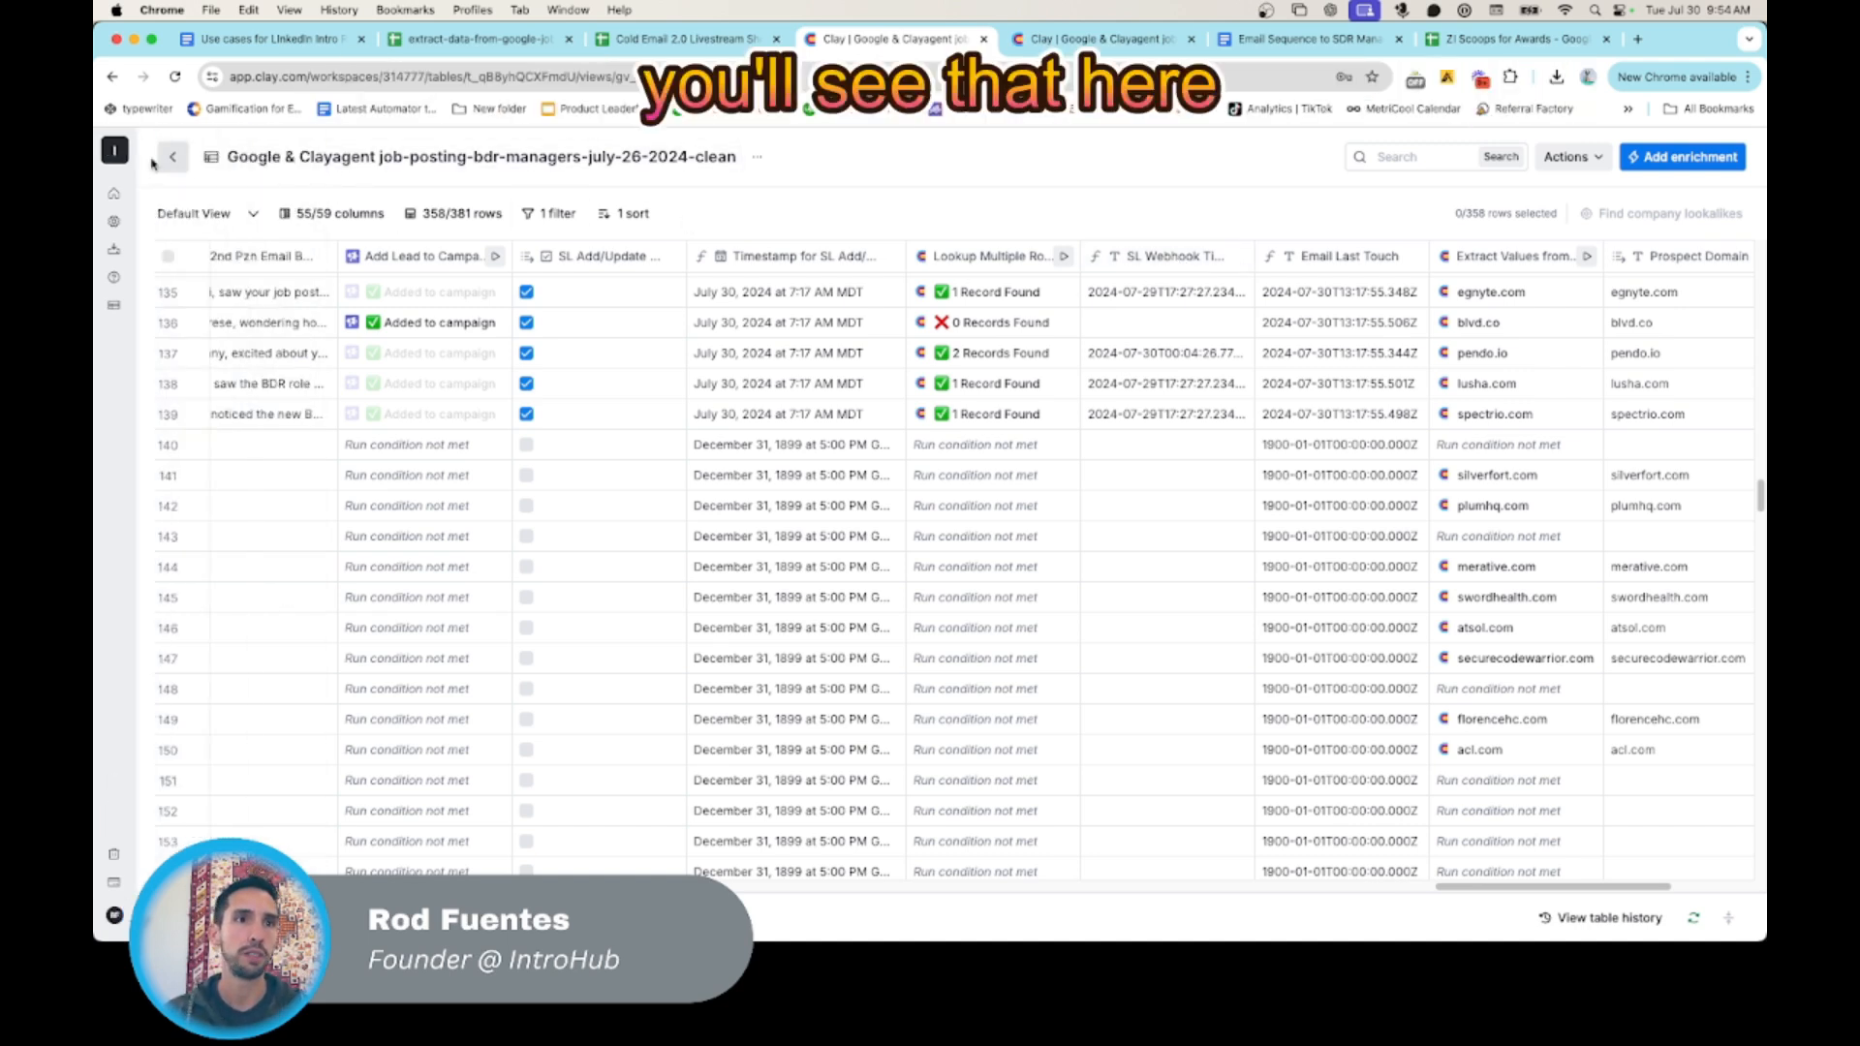
pyautogui.click(172, 158)
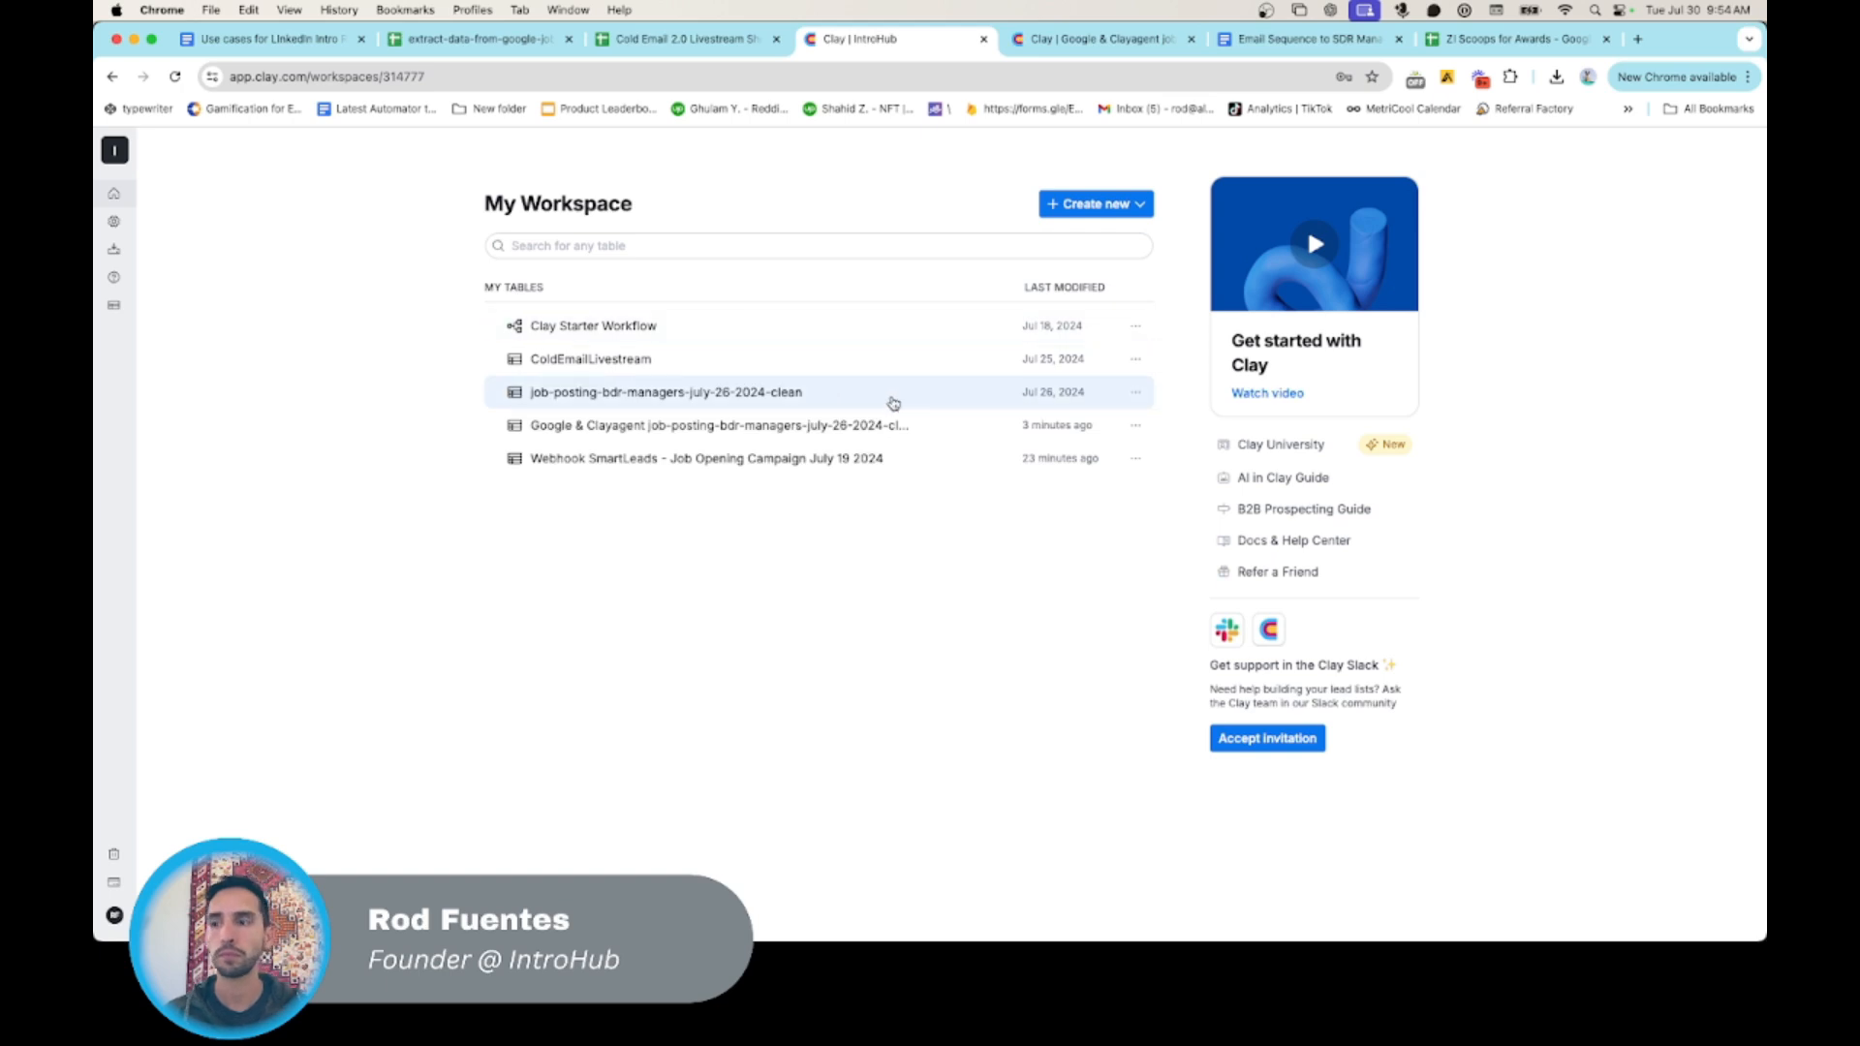
pyautogui.click(768, 458)
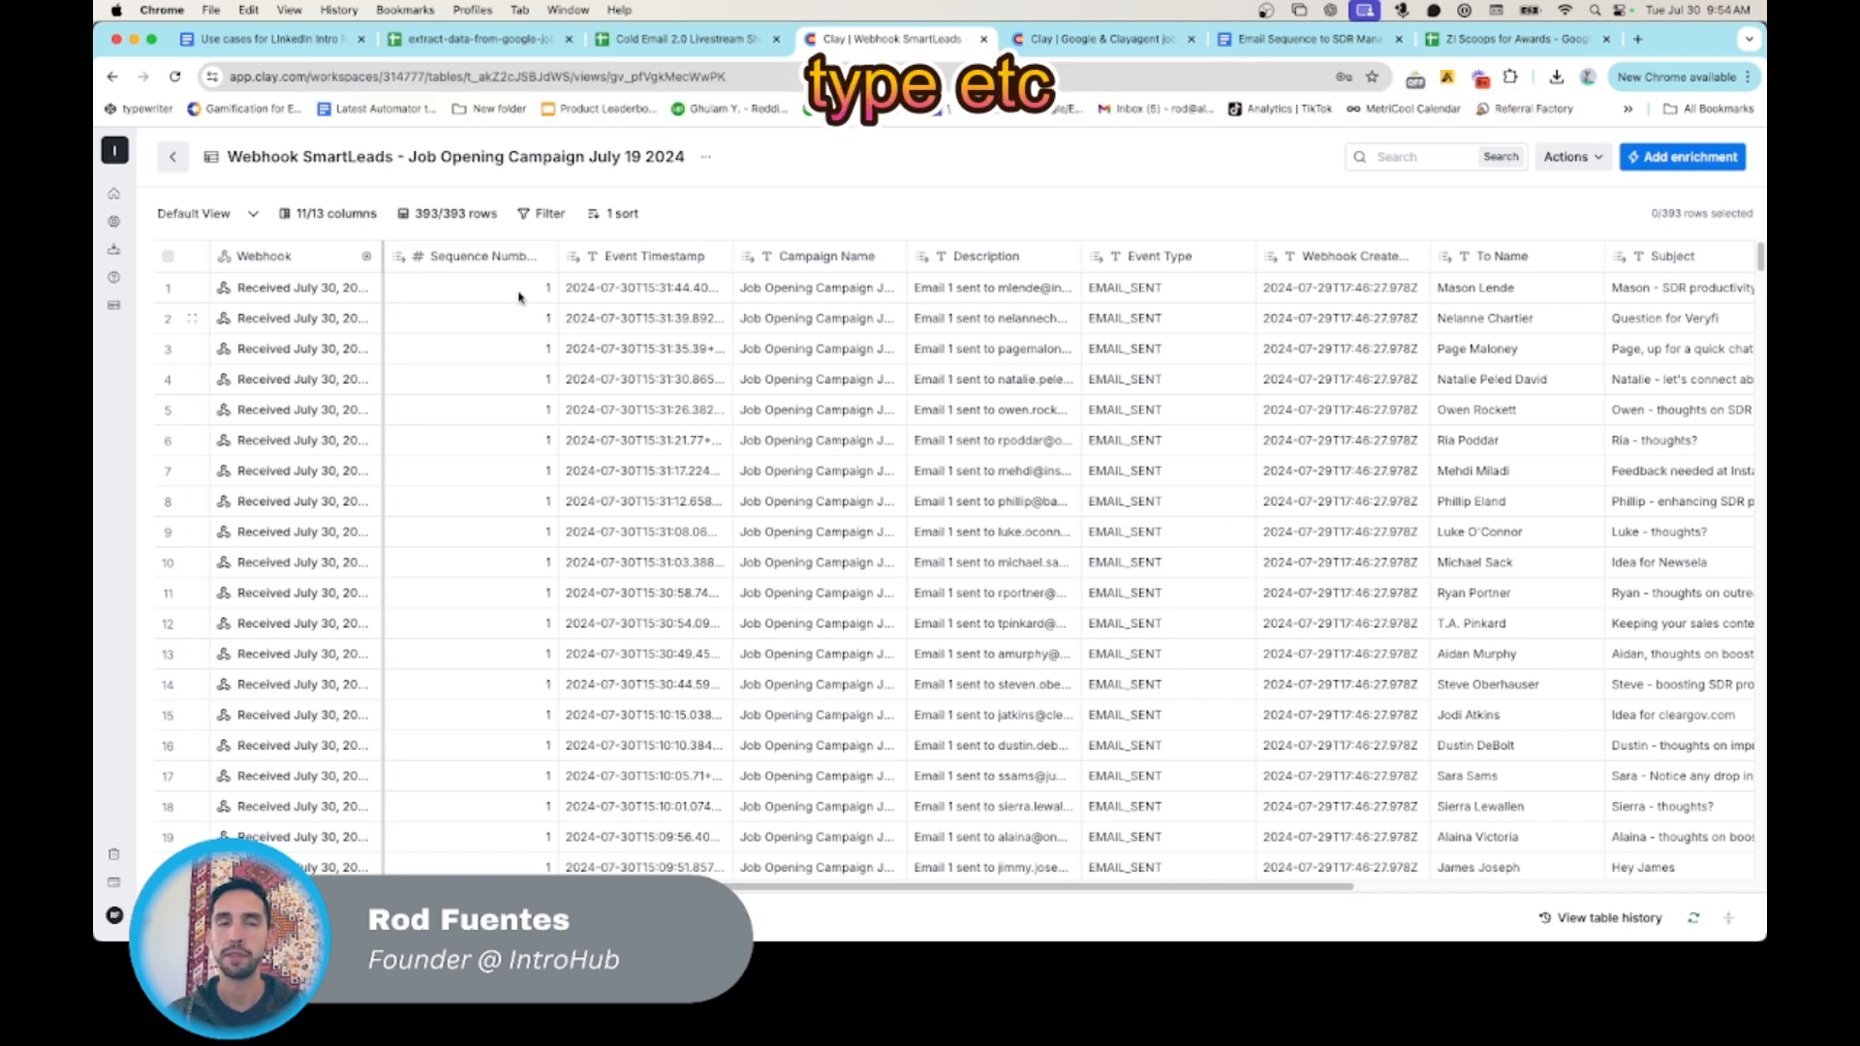
# - Return to the Google & Clayagent job-posting table and examine its SL add/update timestamp, webhook timestamp and Email Last Touch columns
pyautogui.moveTo(124, 150)
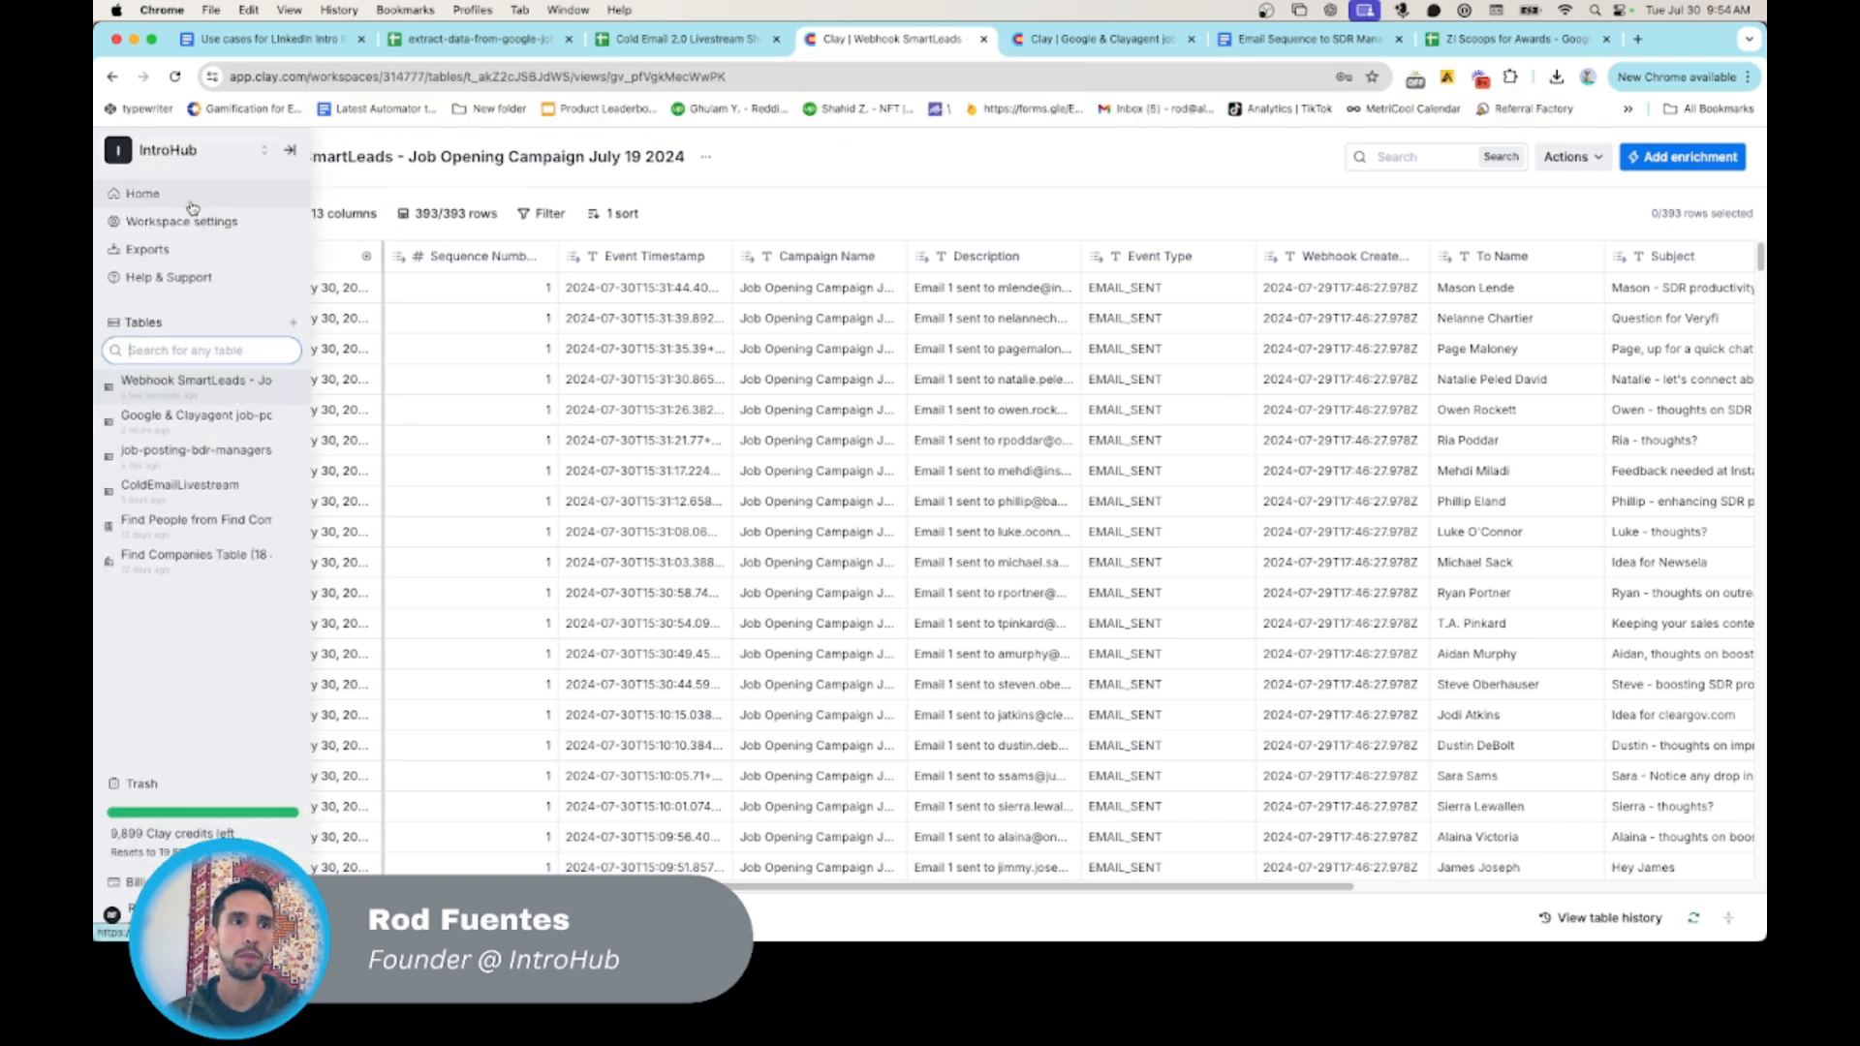
pyautogui.click(194, 415)
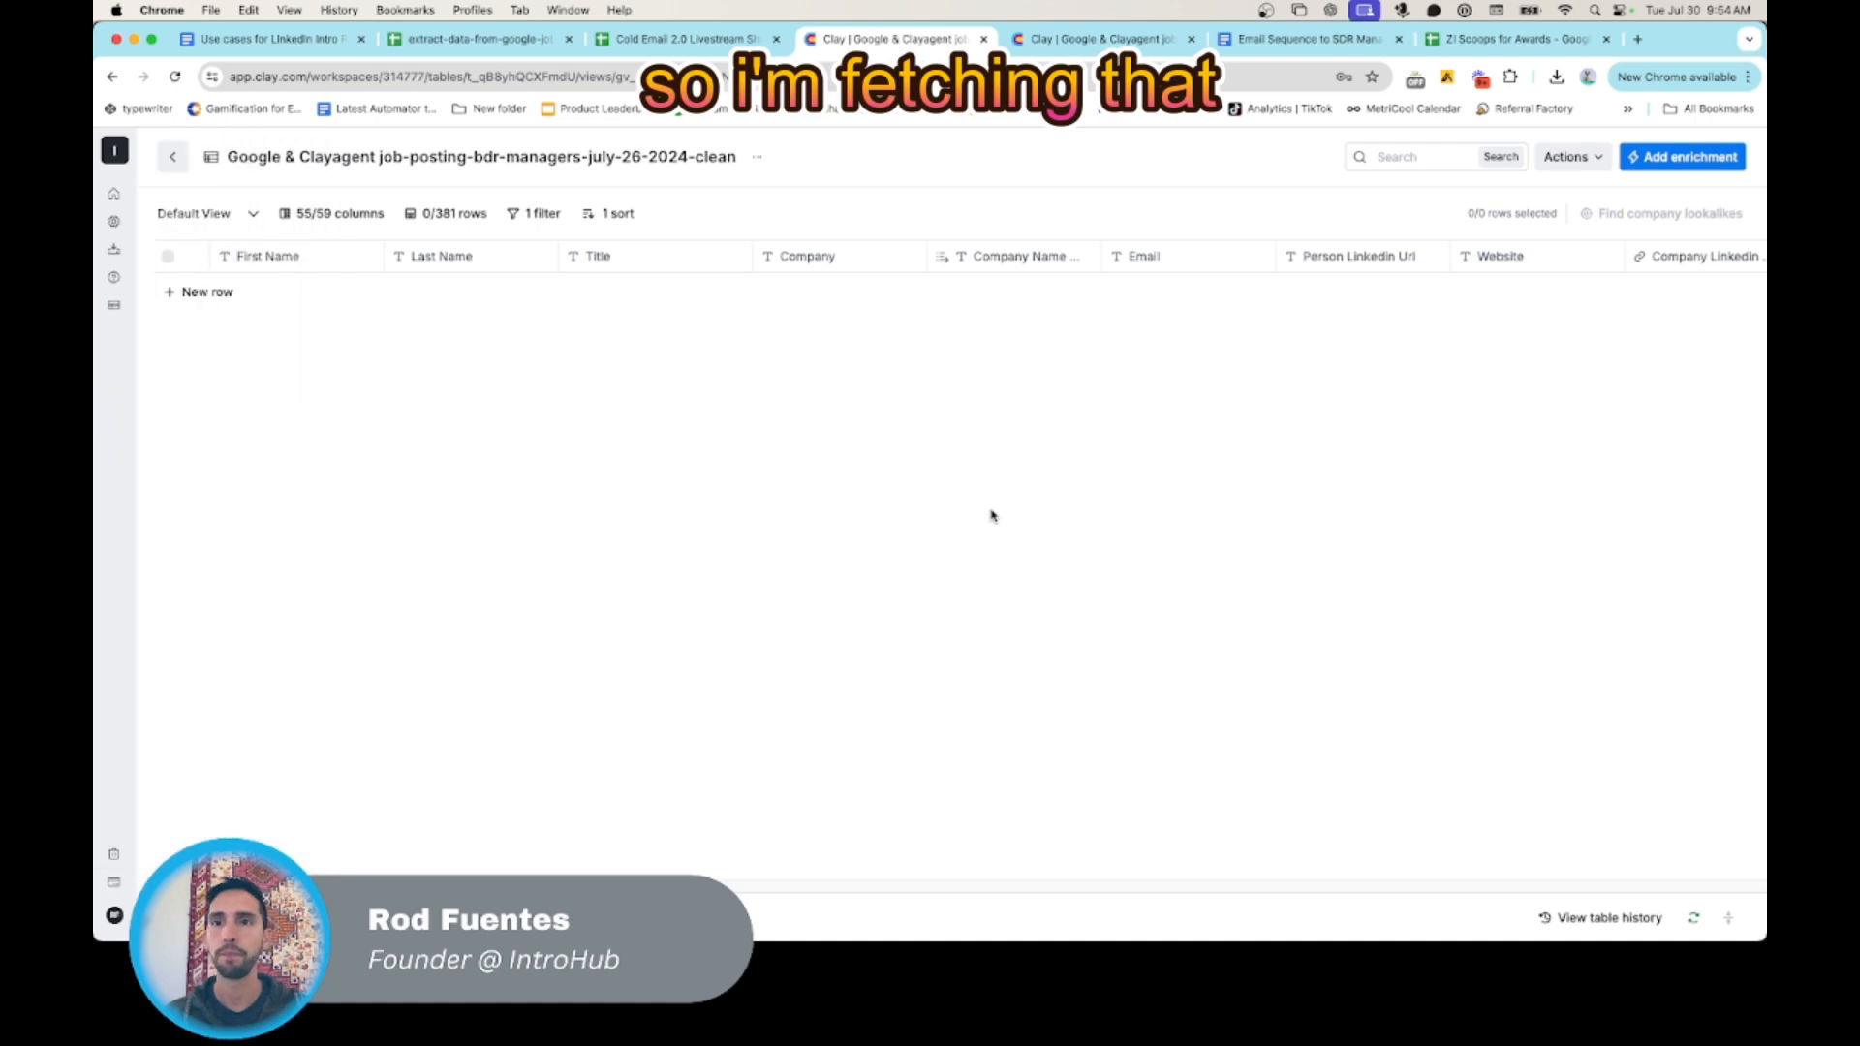
pyautogui.hscroll(15, 1065, 409)
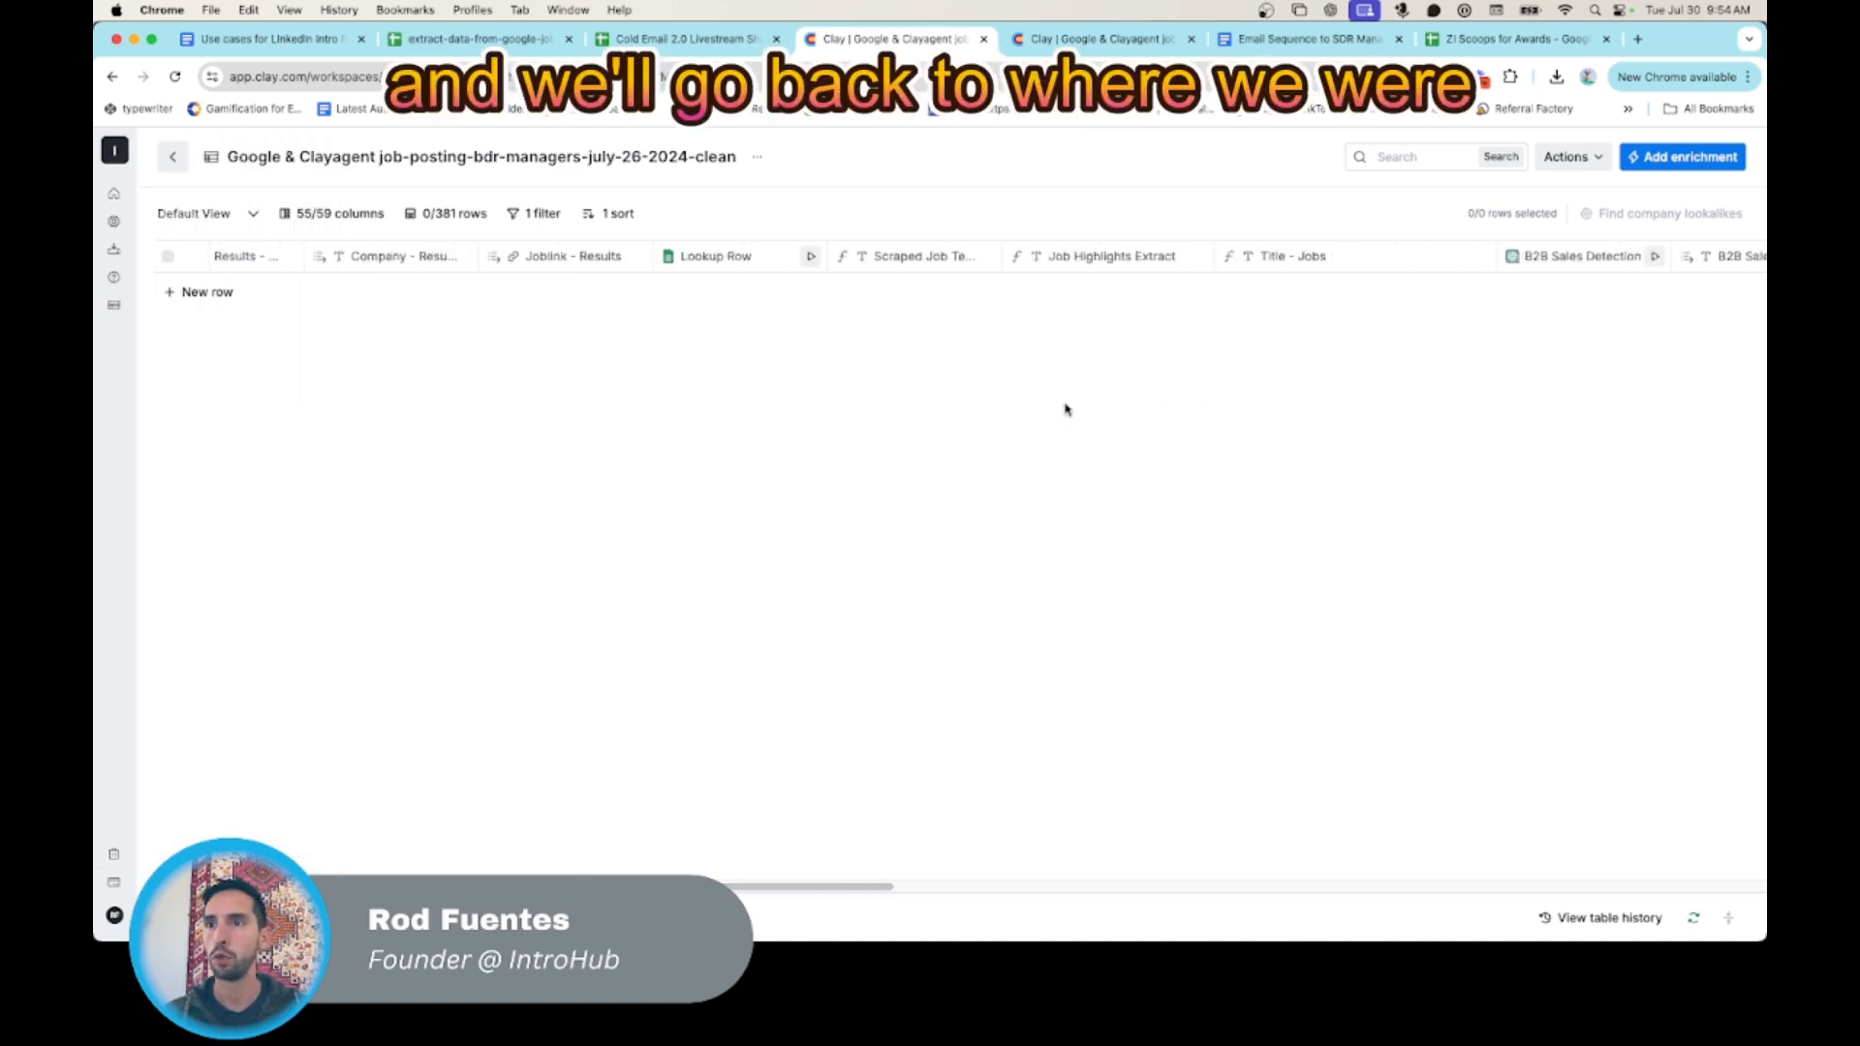
pyautogui.hscroll(5, 1046, 390)
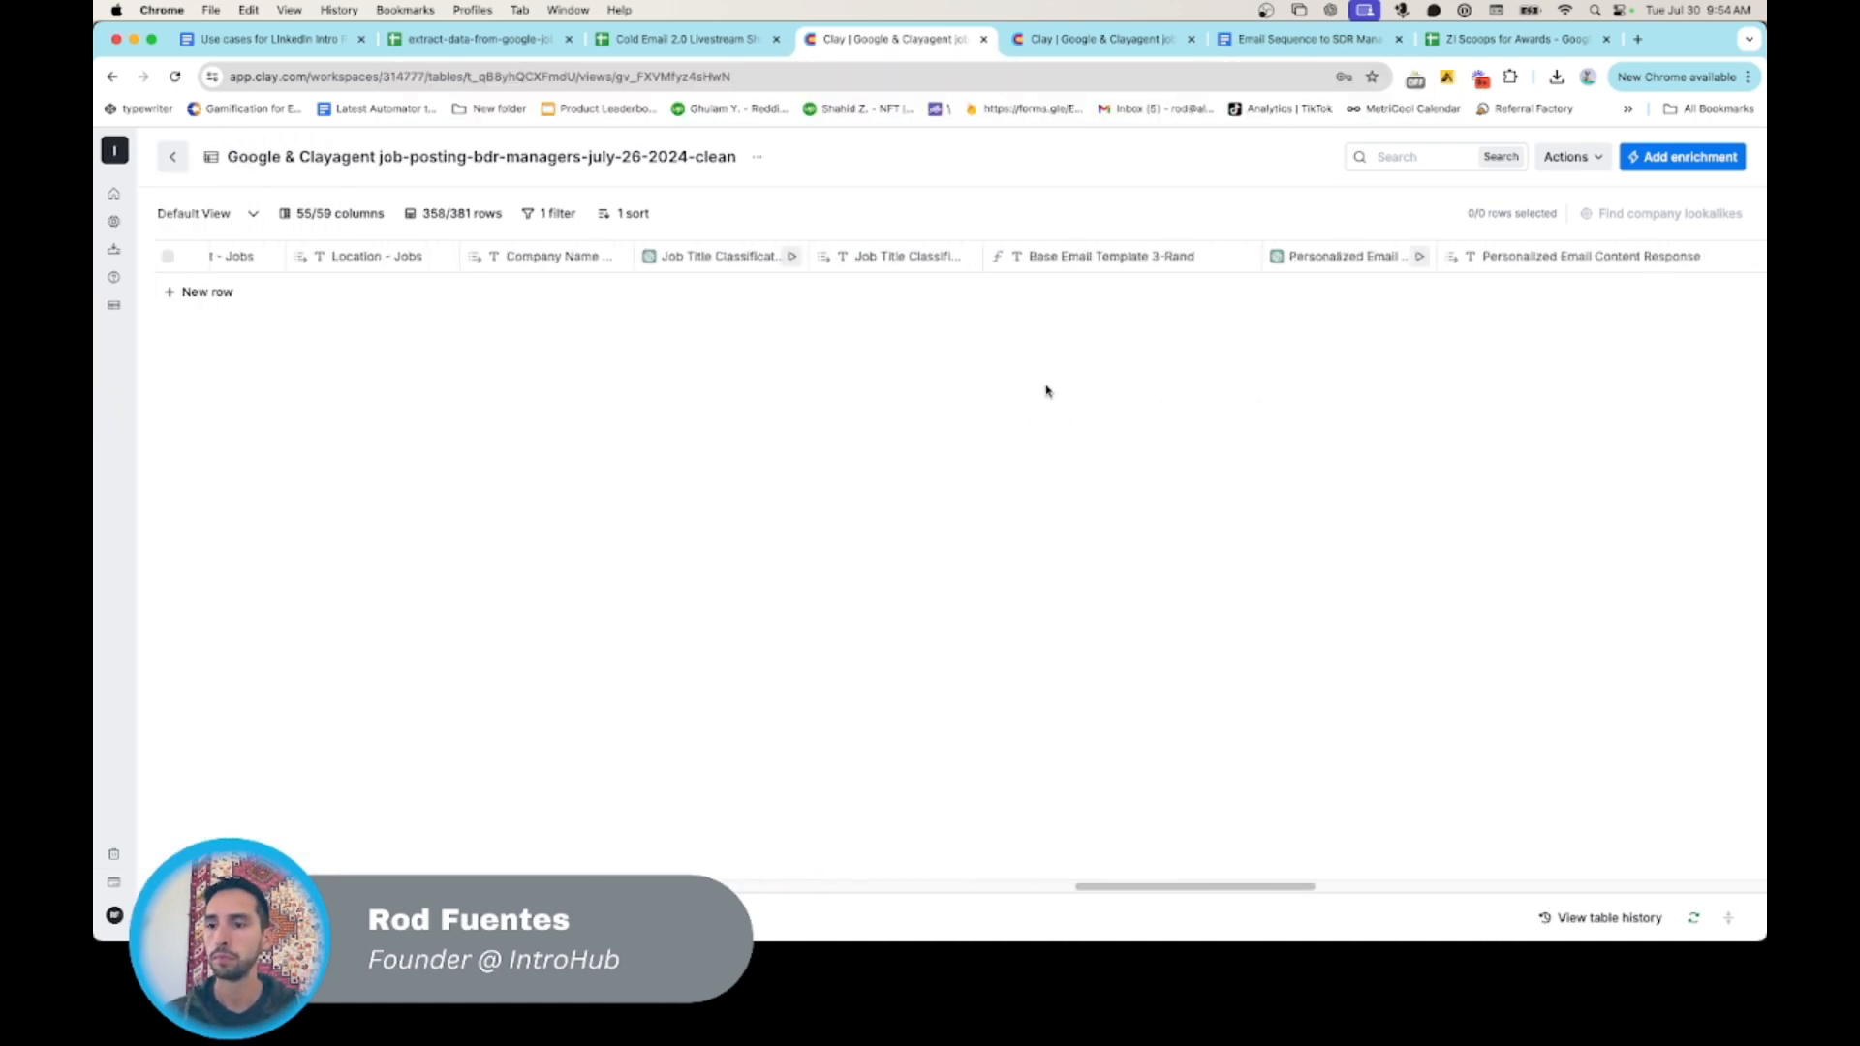
pyautogui.hscroll(15, 1046, 390)
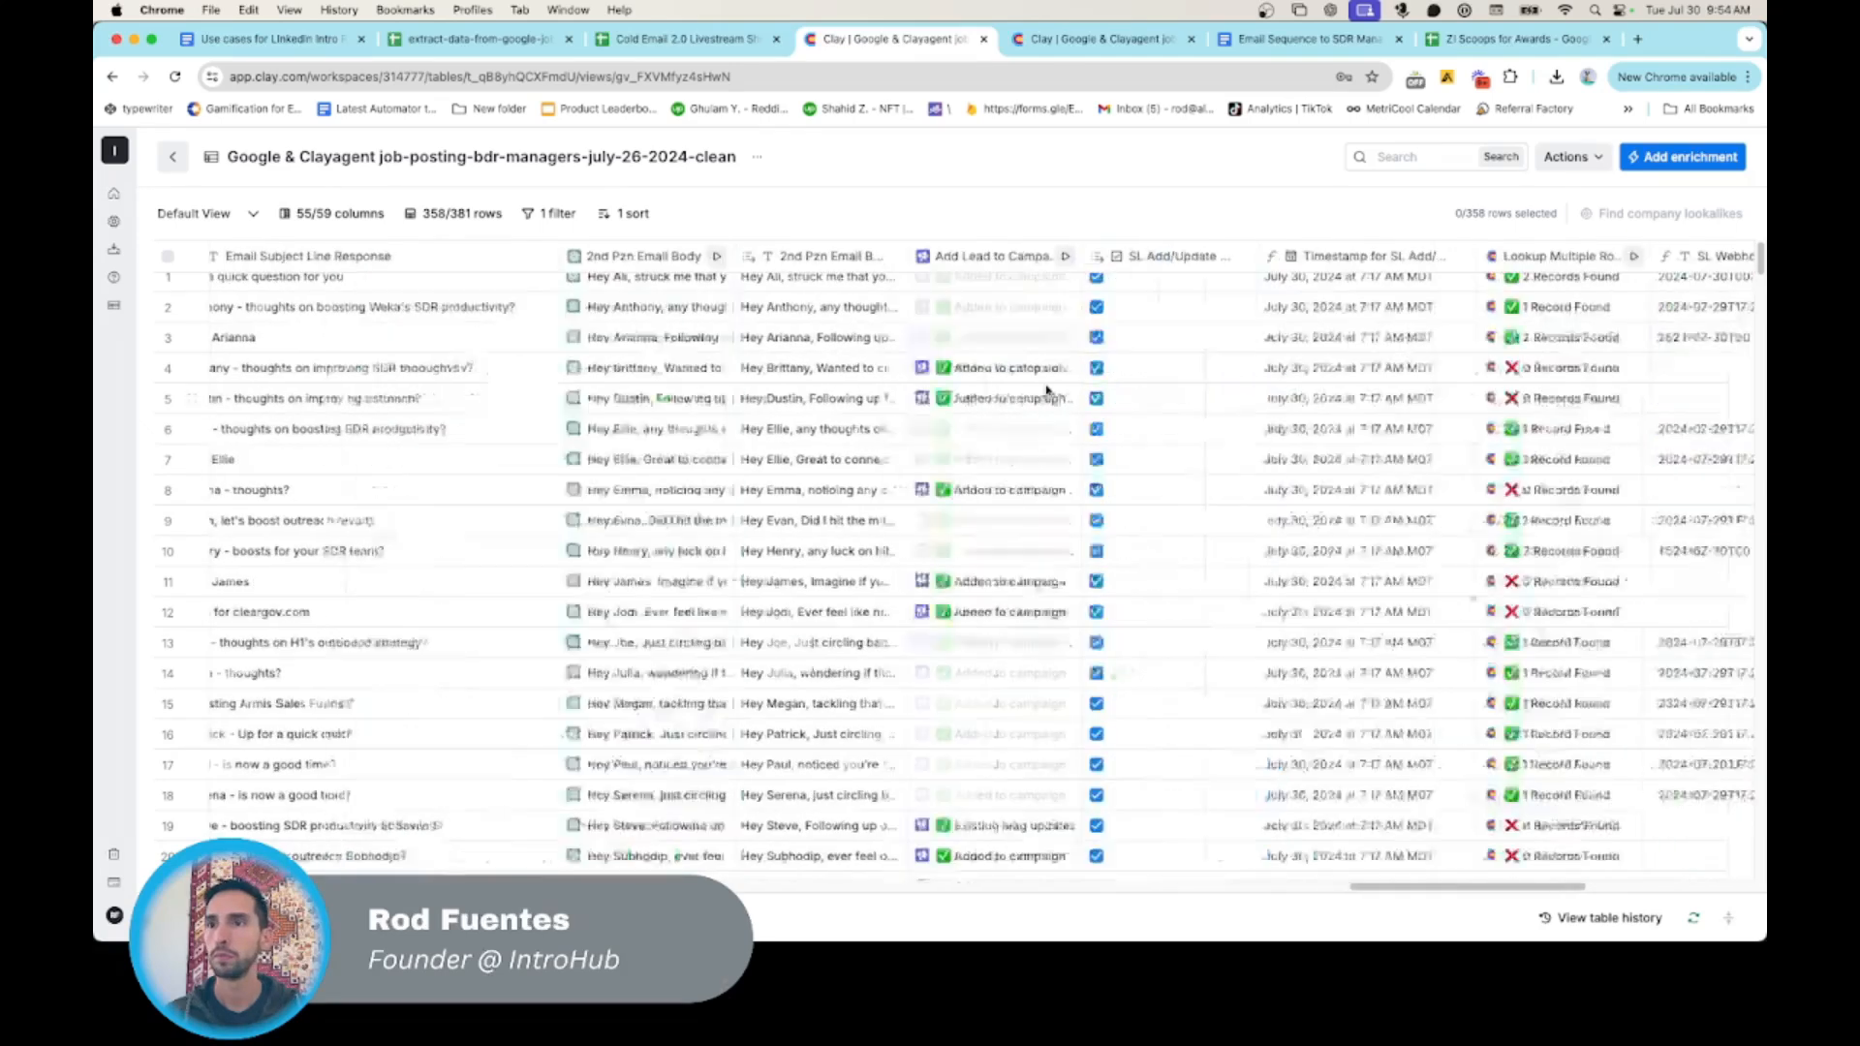
pyautogui.hscroll(3, 1304, 334)
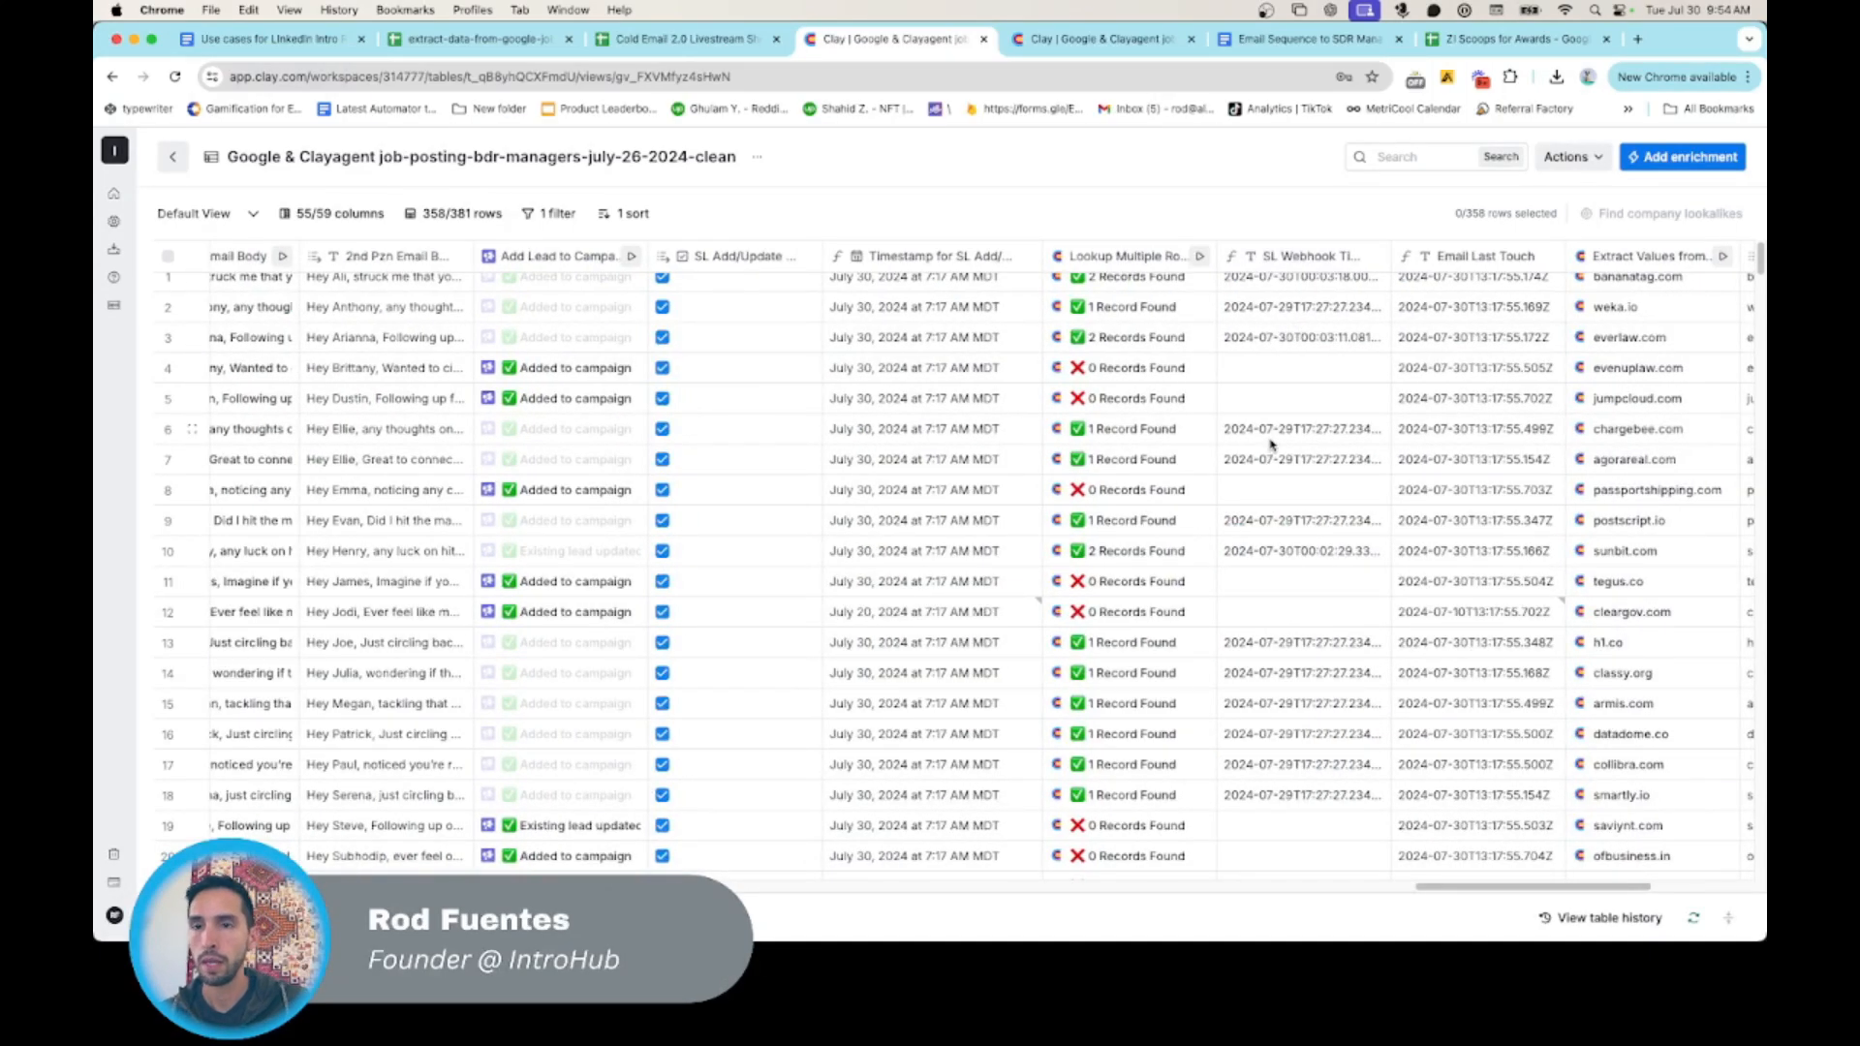
pyautogui.hscroll(-2, 1271, 442)
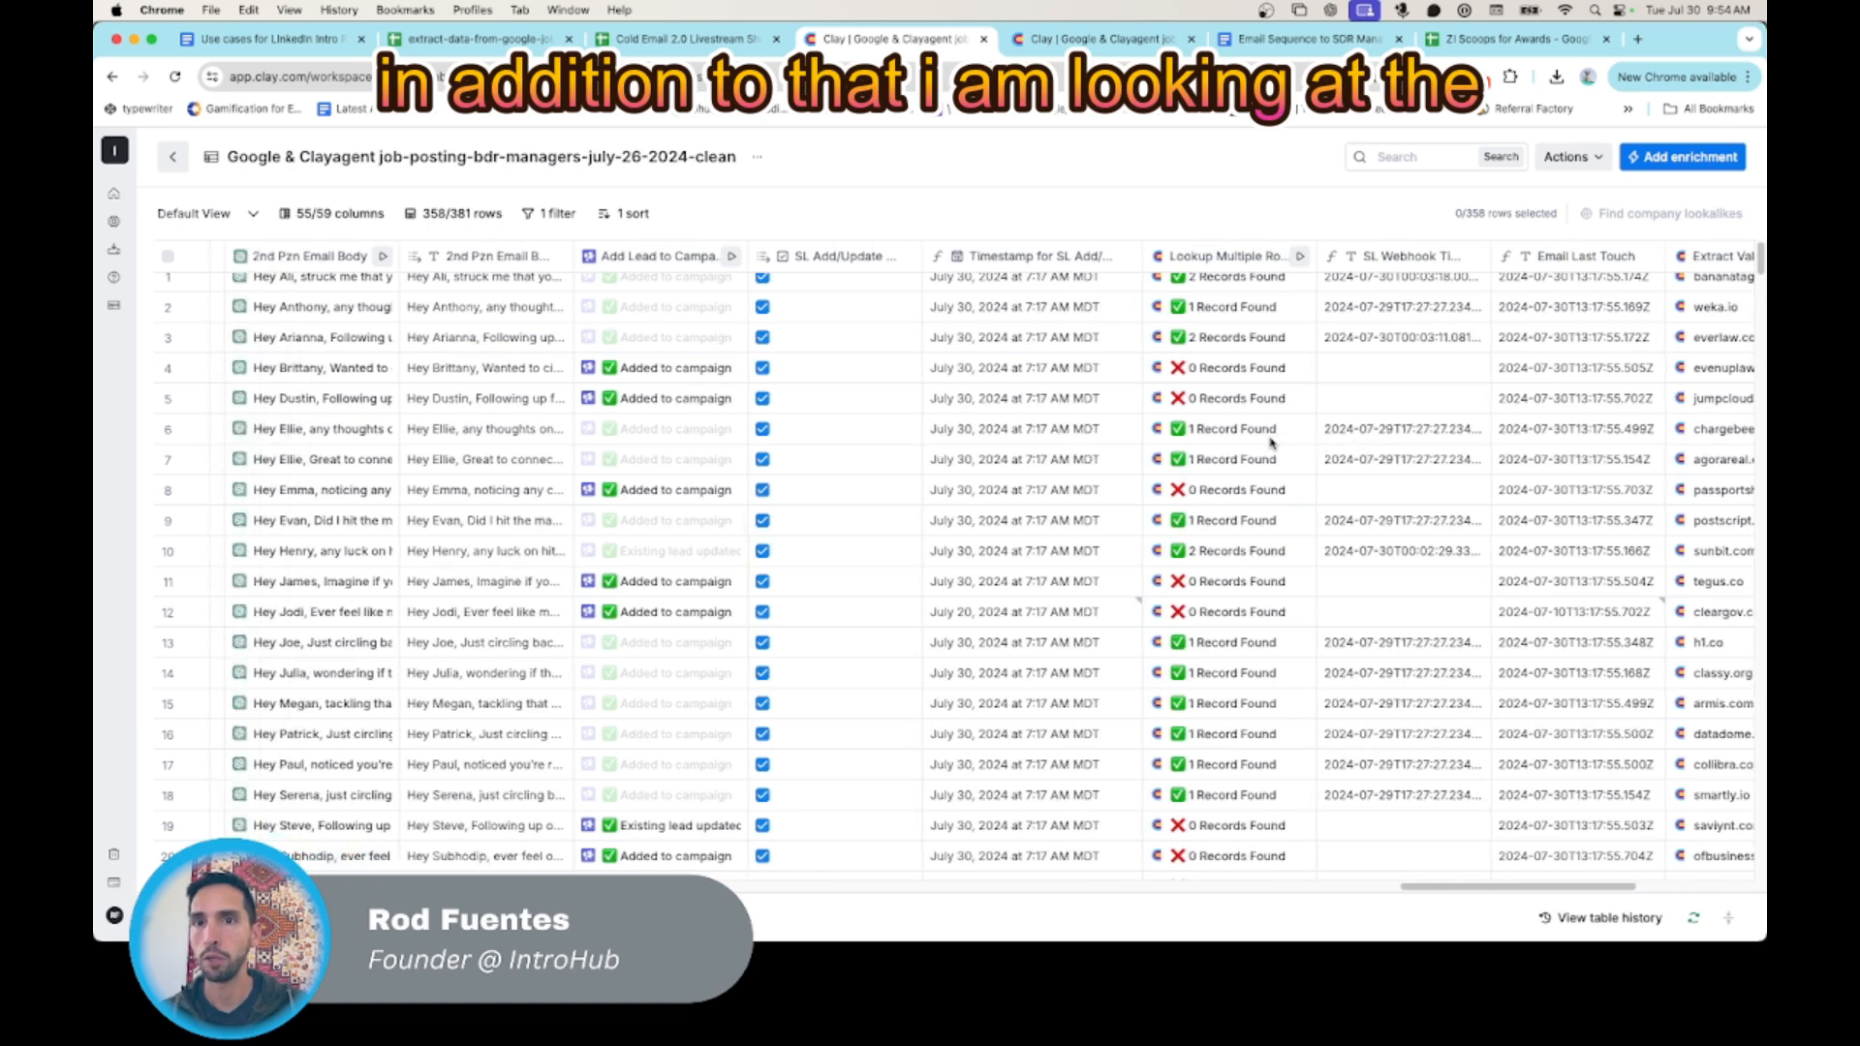
pyautogui.hscroll(-1, 1065, 300)
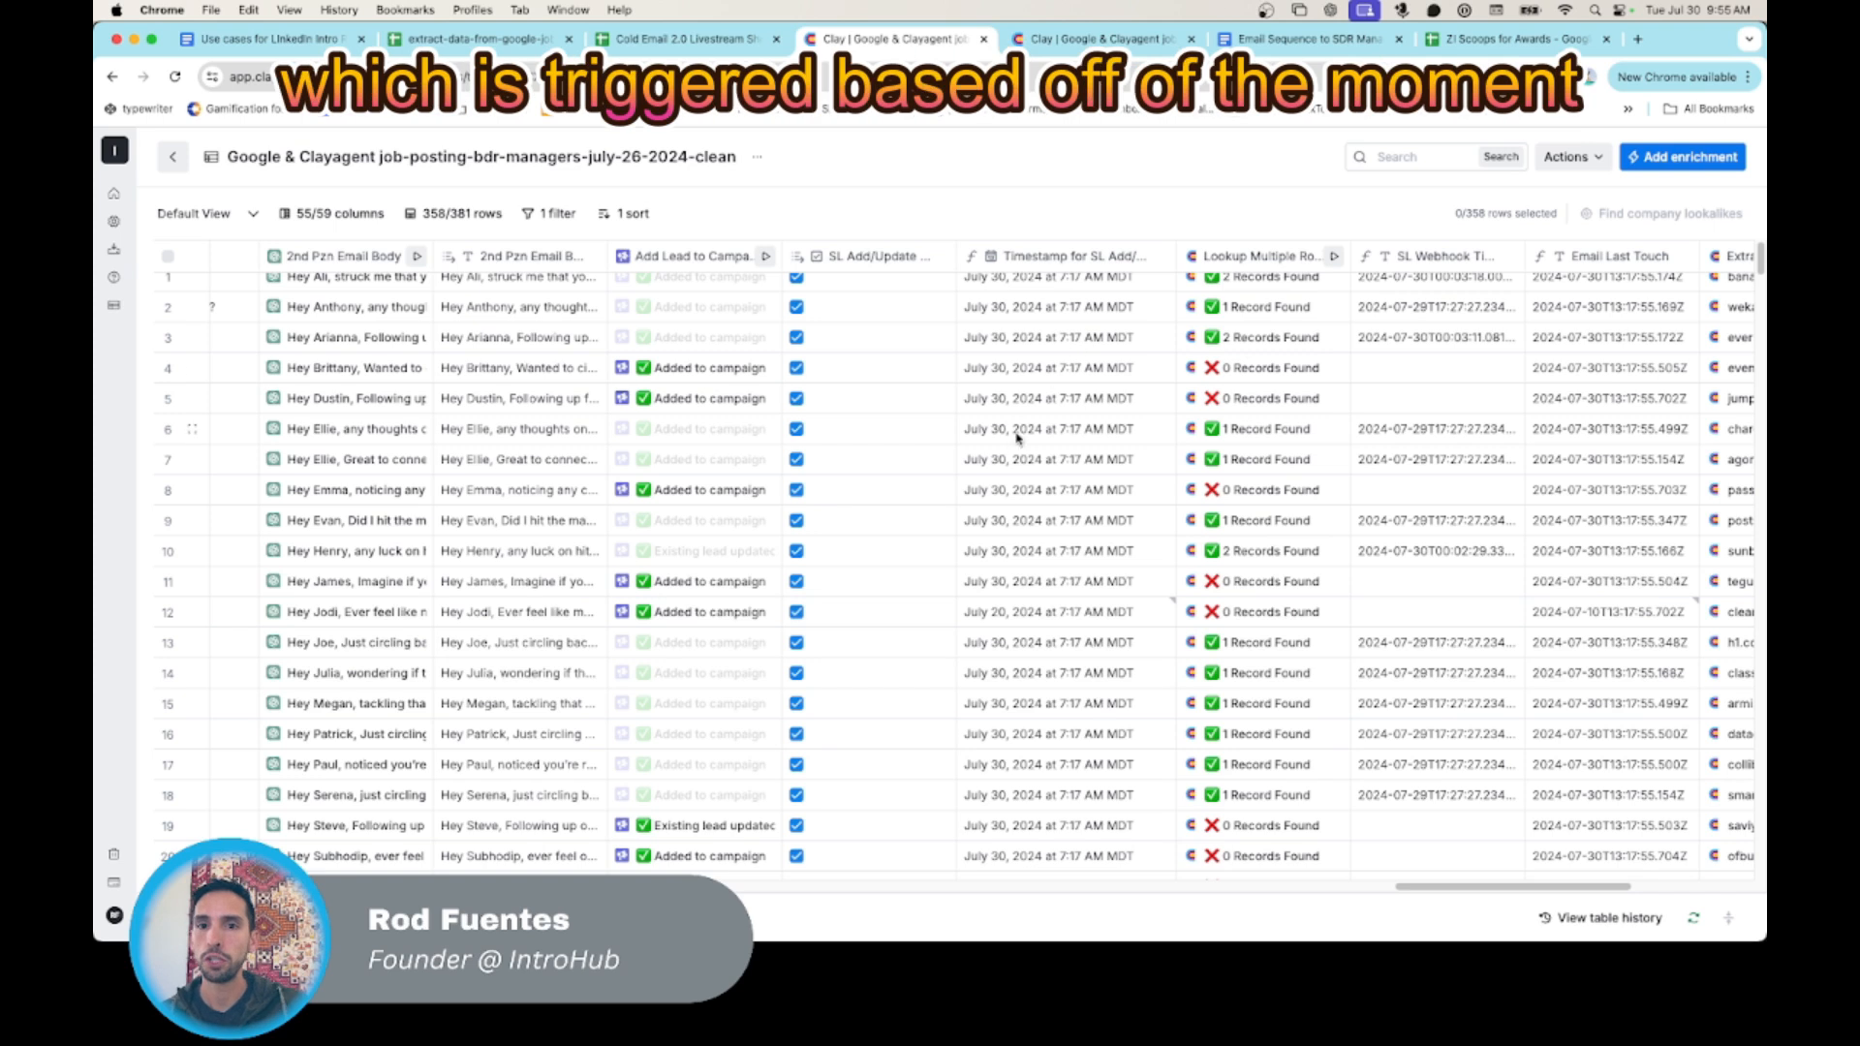
# - Open the settings of the SL Add/Update Lead OK column next to Add Lead to Campaign to see which value it references
pyautogui.hscroll(-1, 955, 432)
pyautogui.hscroll(-5, 956, 432)
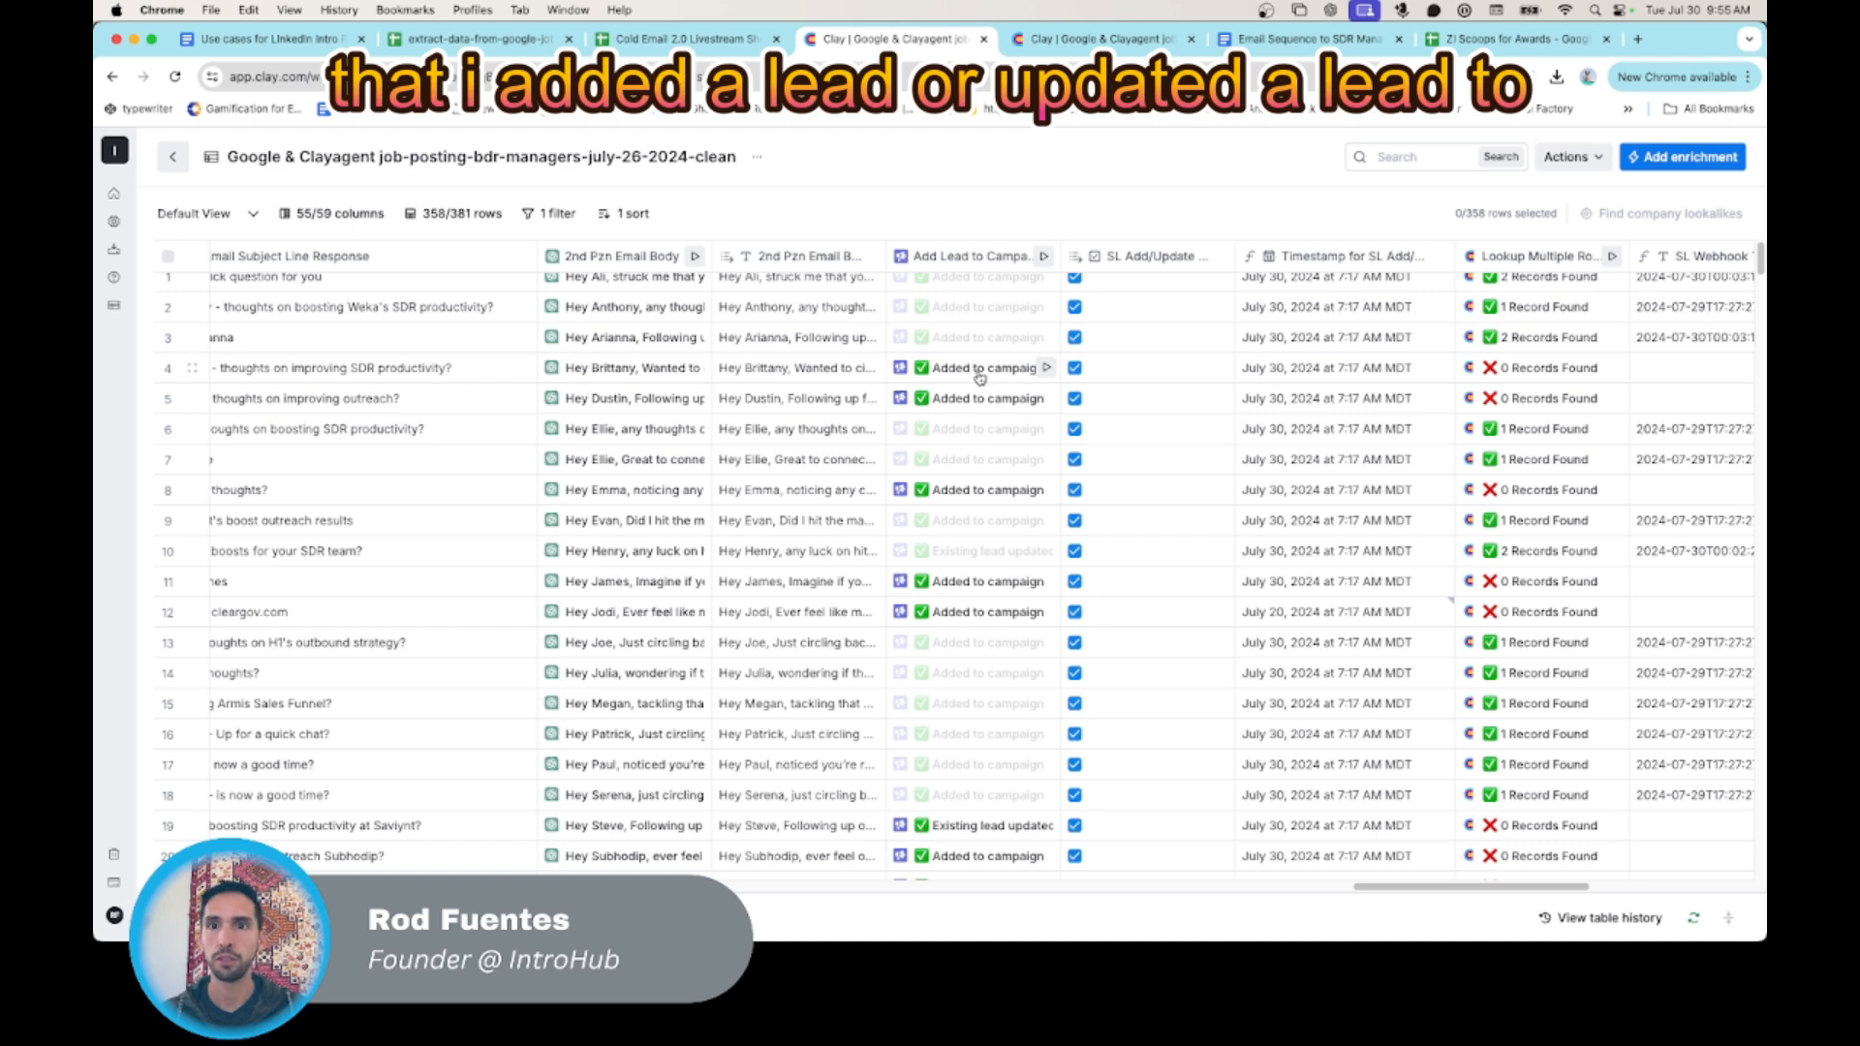
pyautogui.scroll(1, 1163, 385)
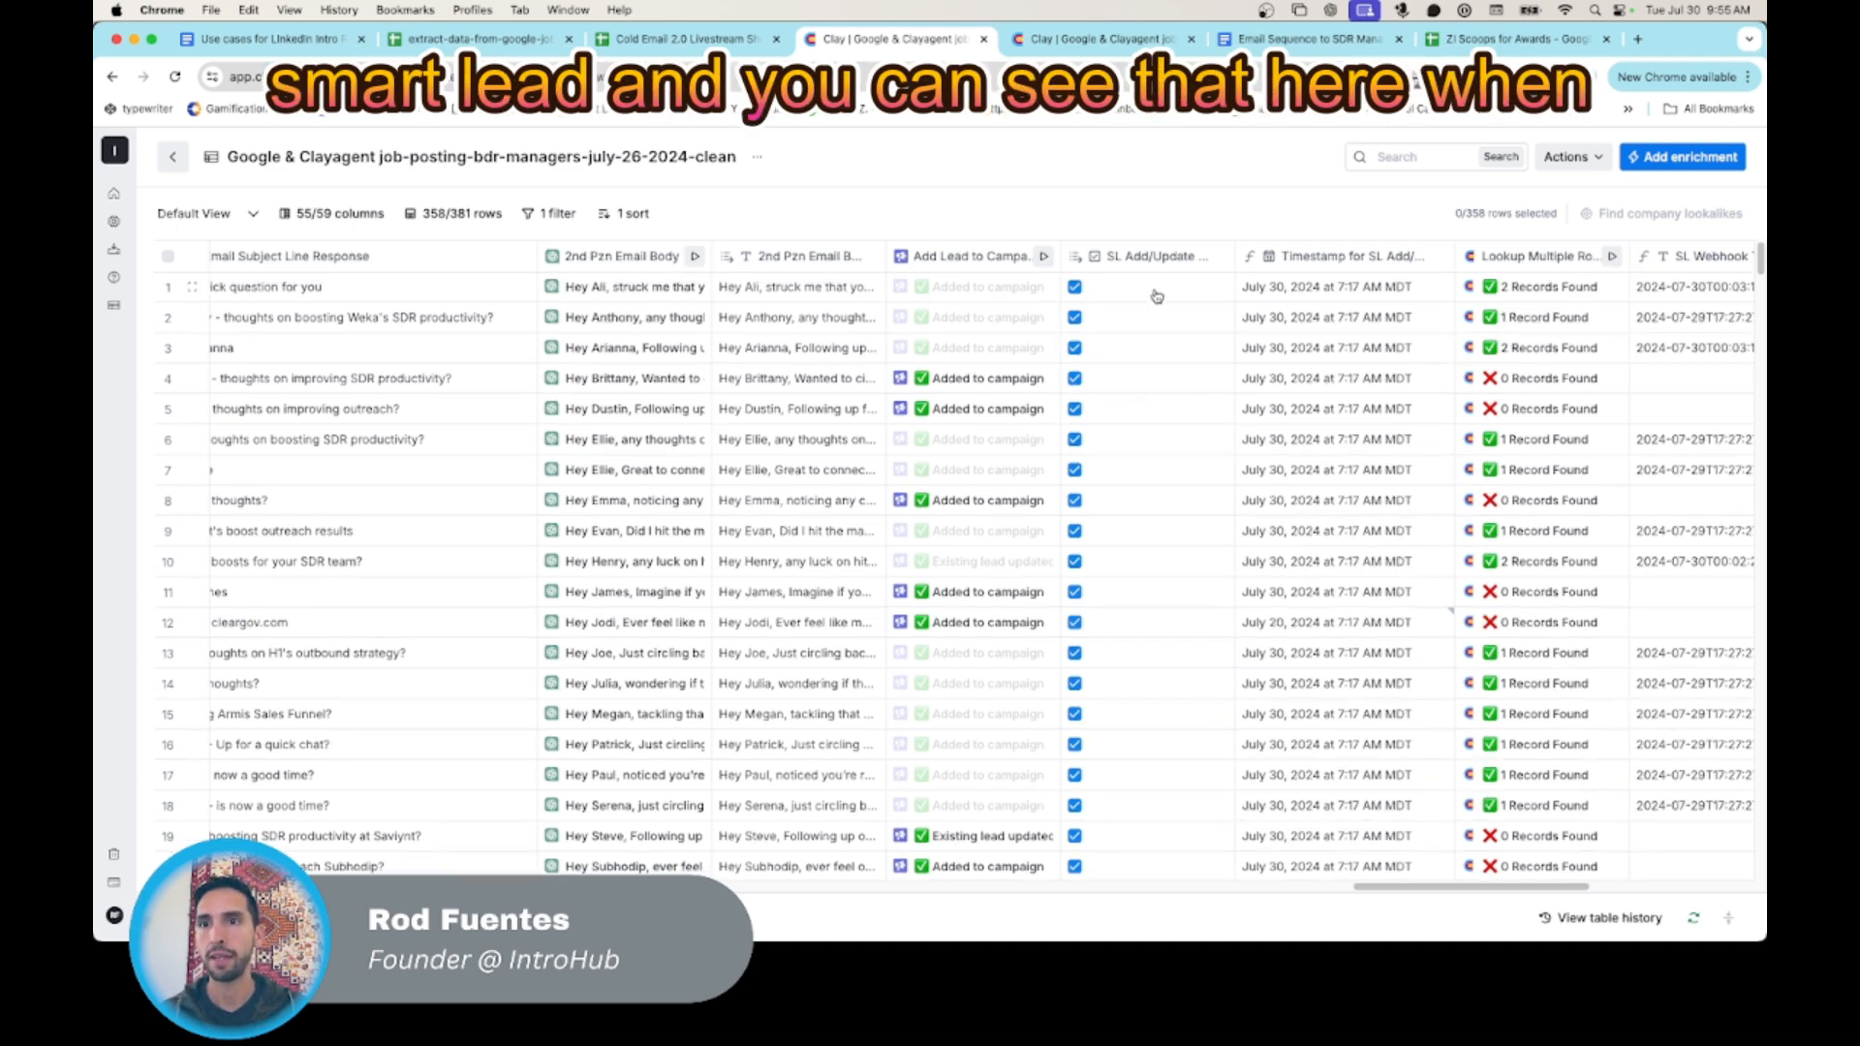
pyautogui.hscroll(-3, 1135, 335)
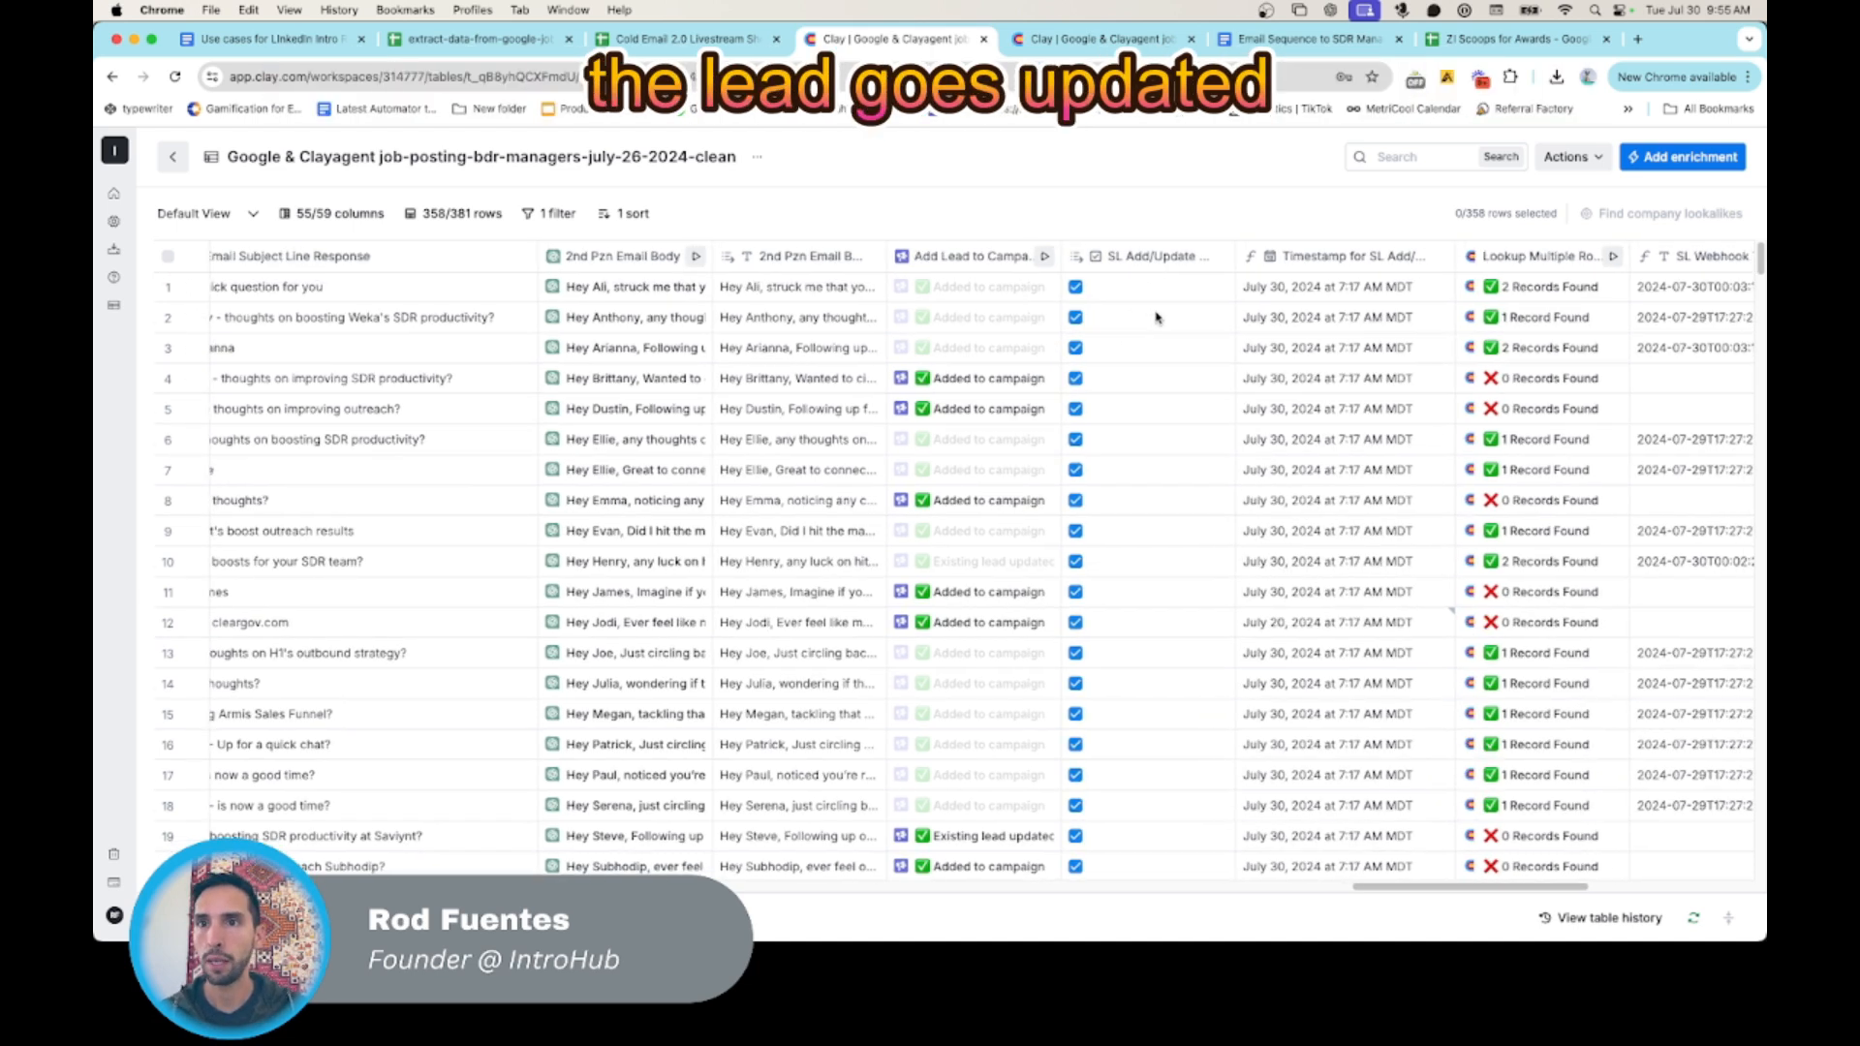
pyautogui.click(1191, 255)
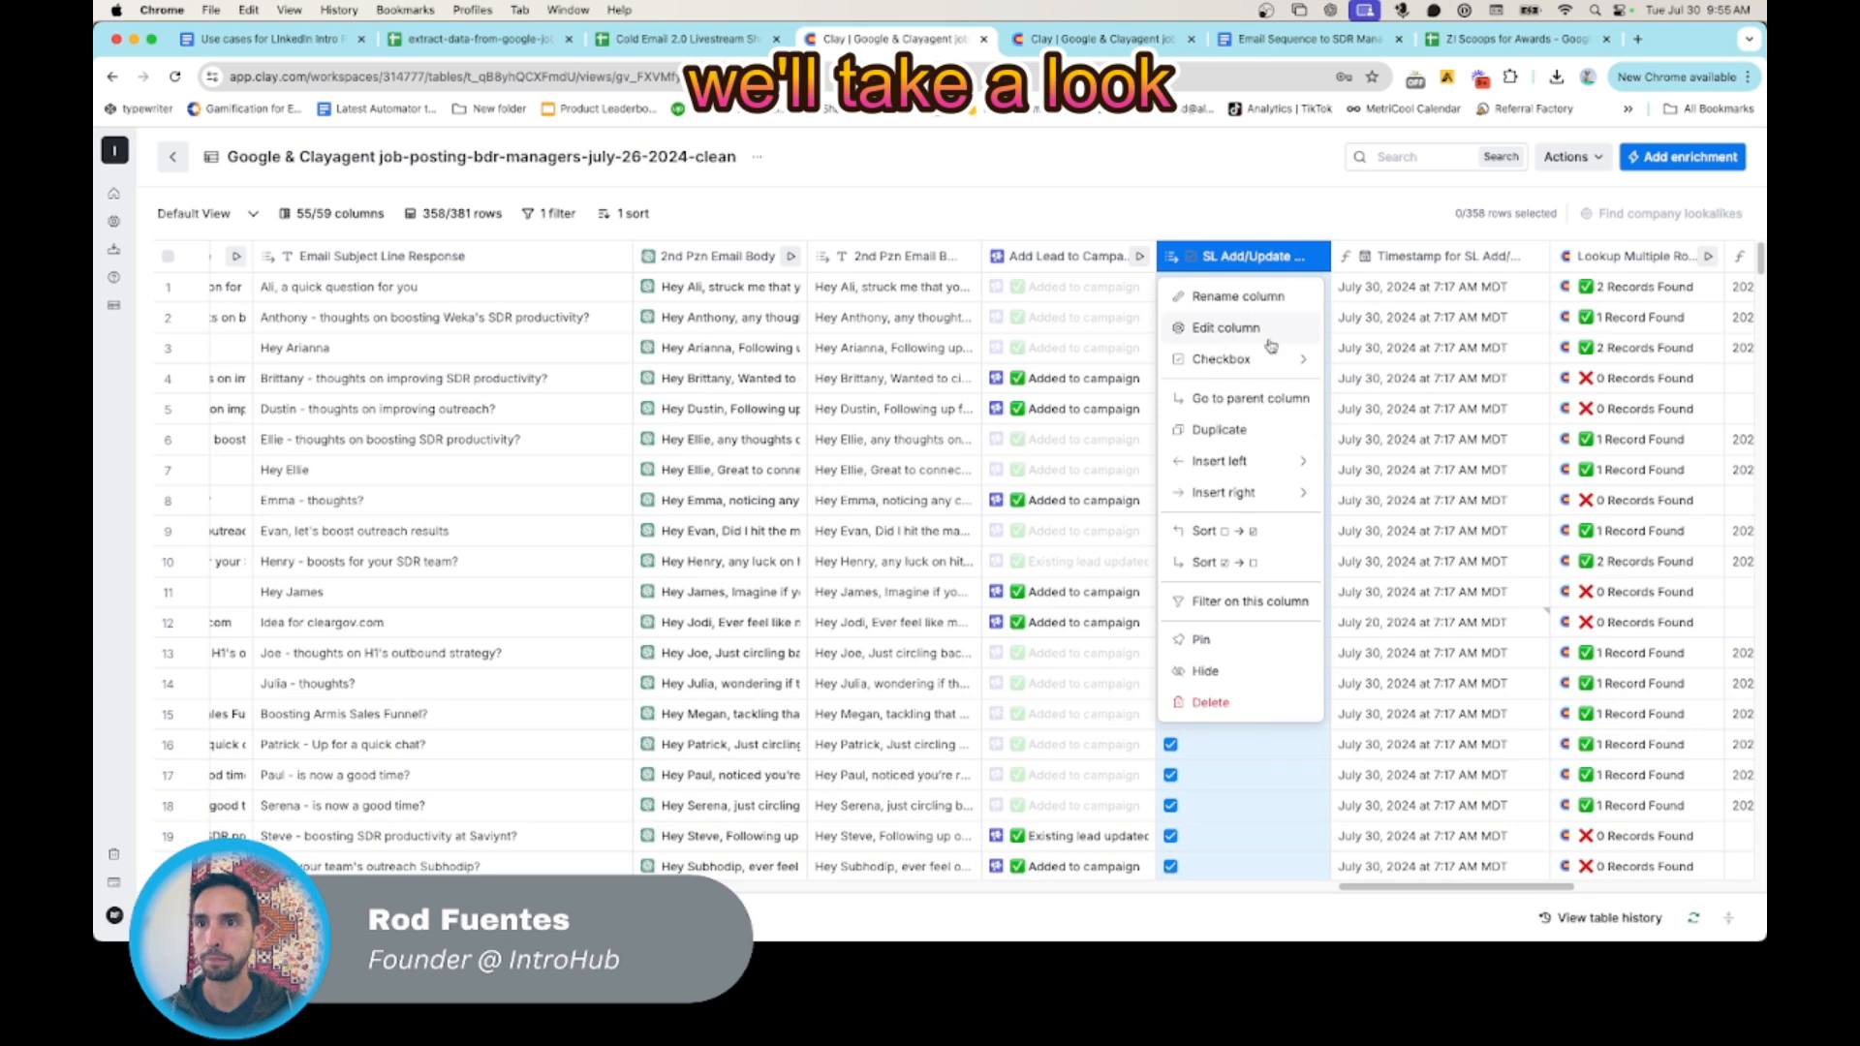
pyautogui.click(1223, 328)
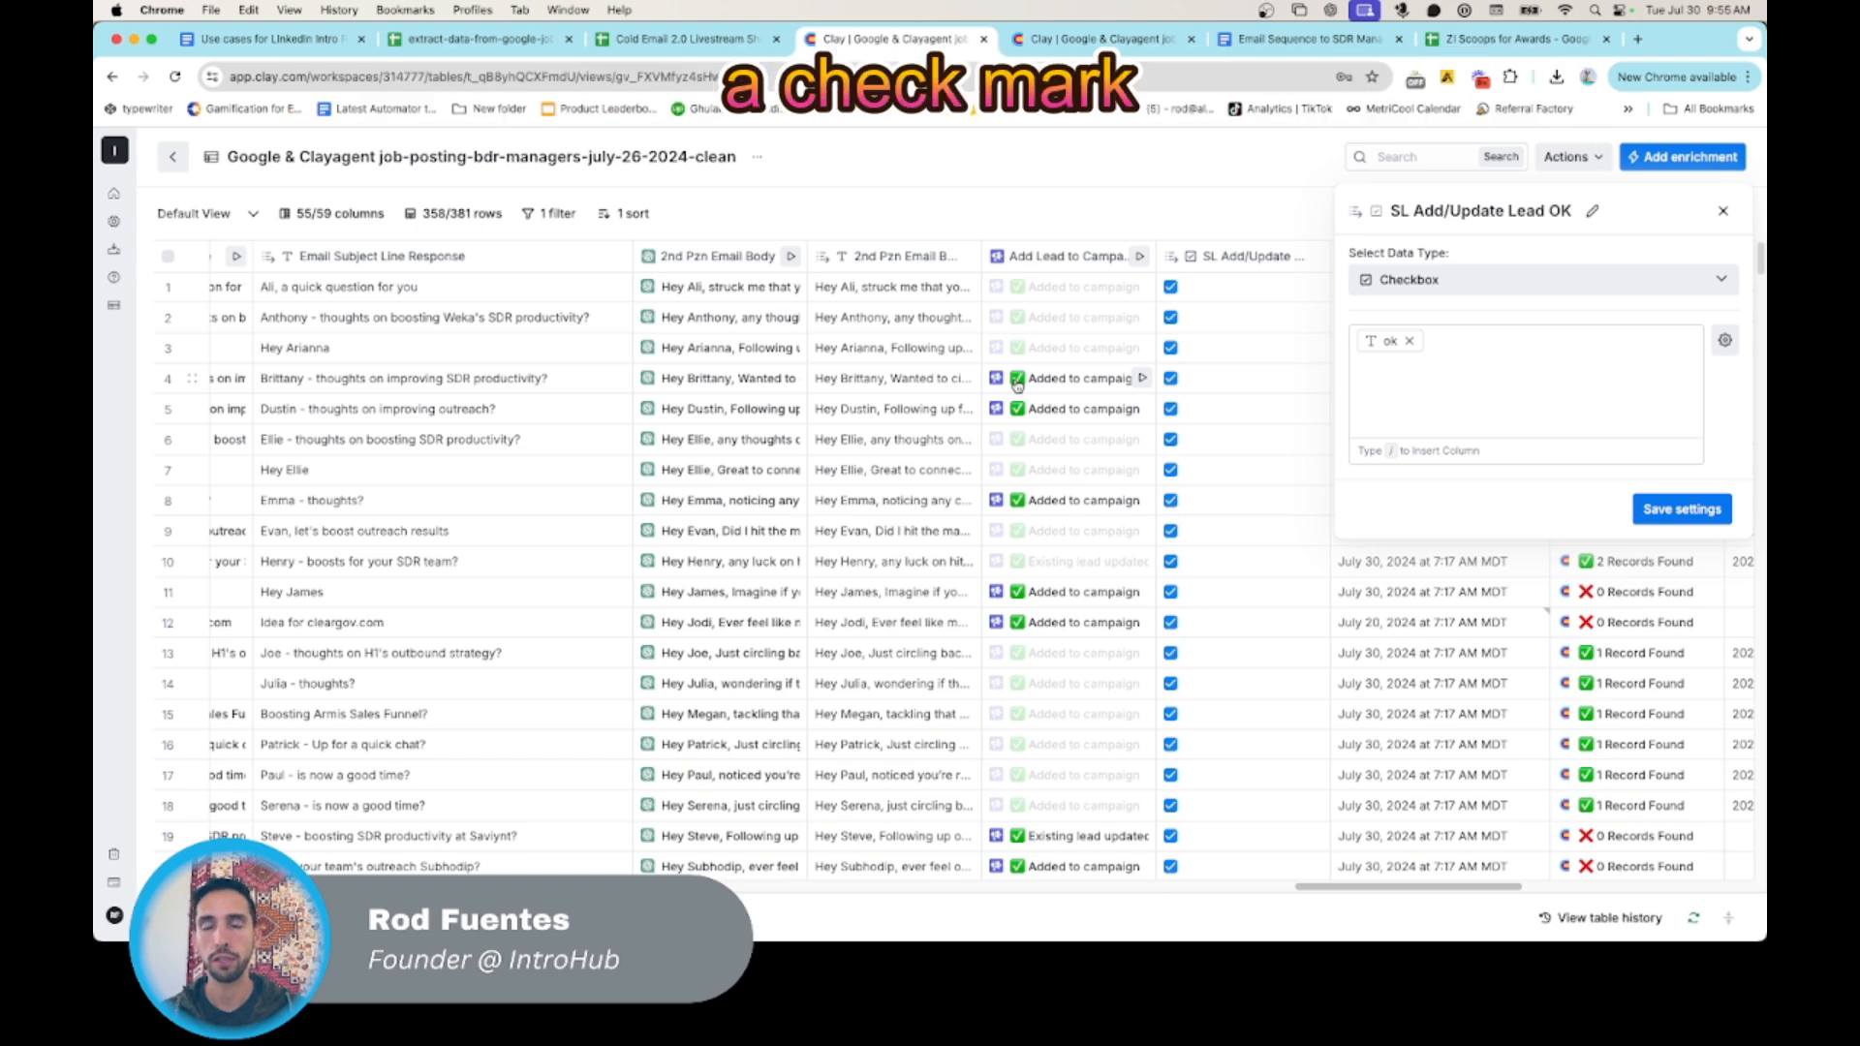
# - Open the Timestamp for SL Add/Update column's settings to review the formula that generates its date
pyautogui.click(1725, 215)
pyautogui.hscroll(5, 1356, 484)
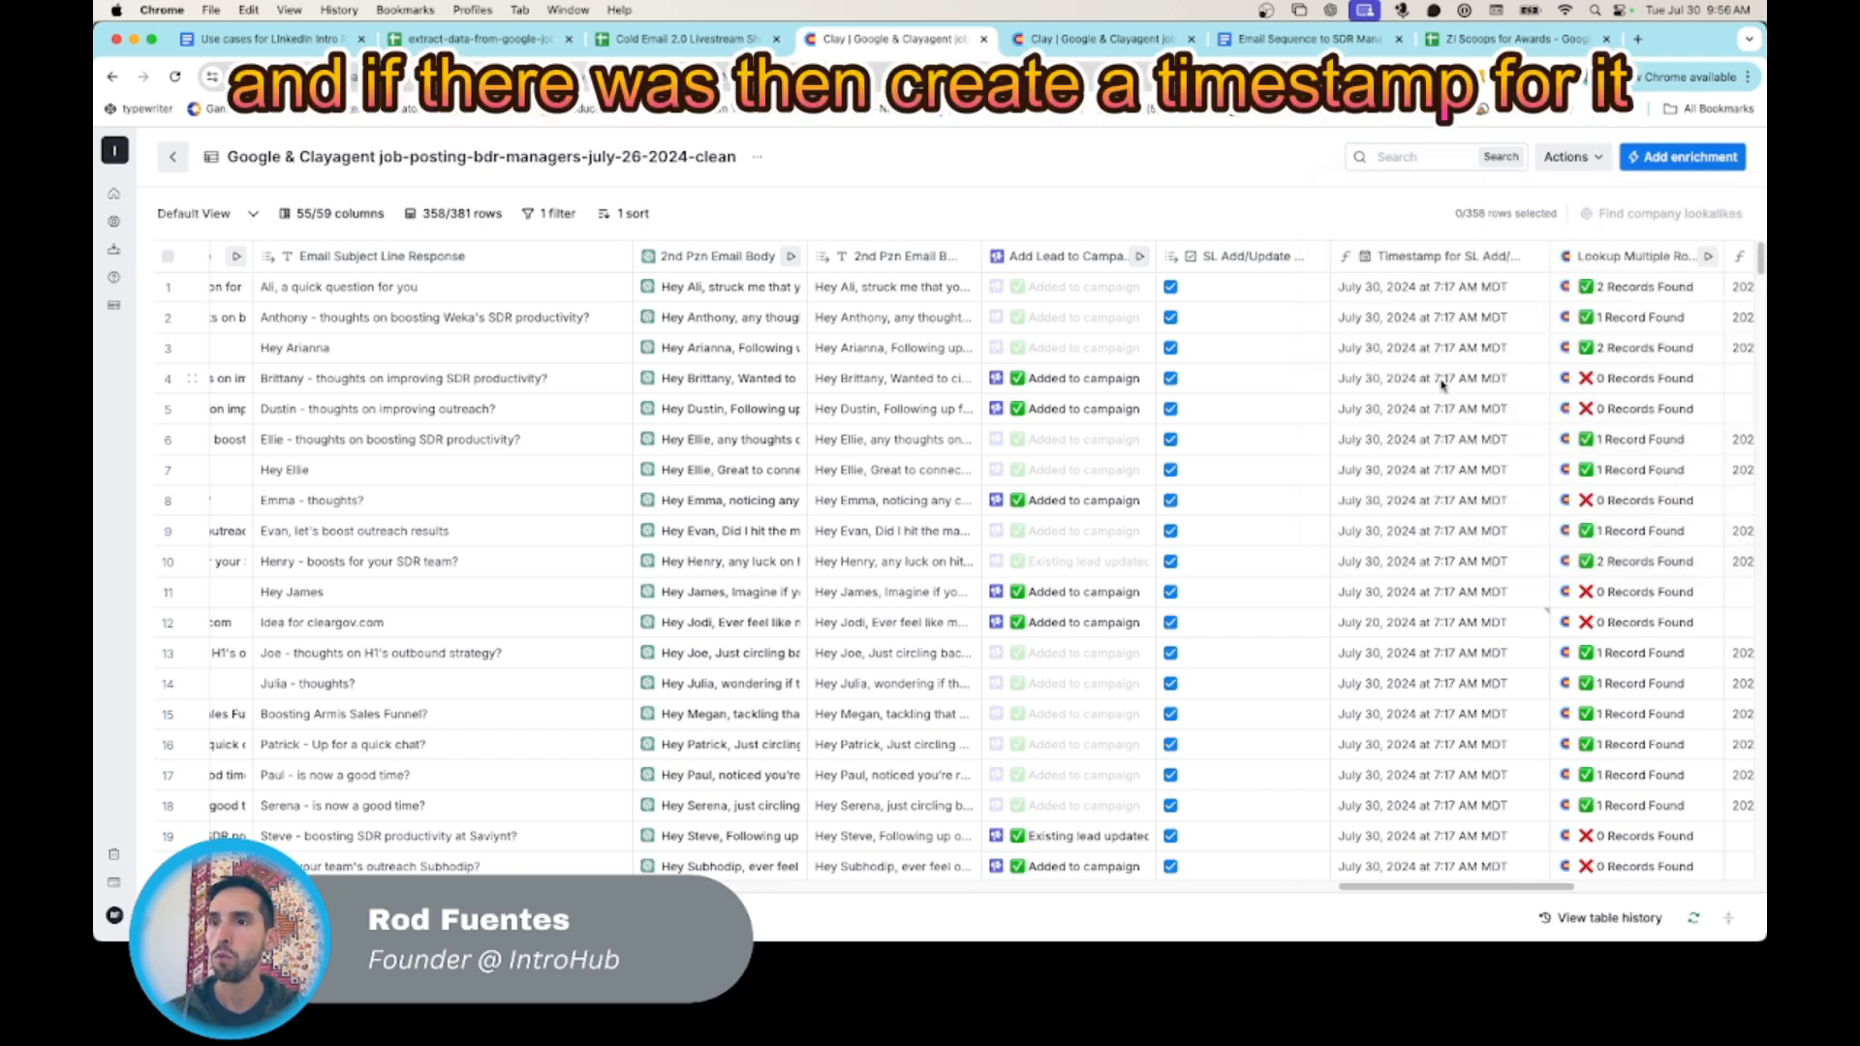
pyautogui.click(1230, 256)
pyautogui.click(1252, 335)
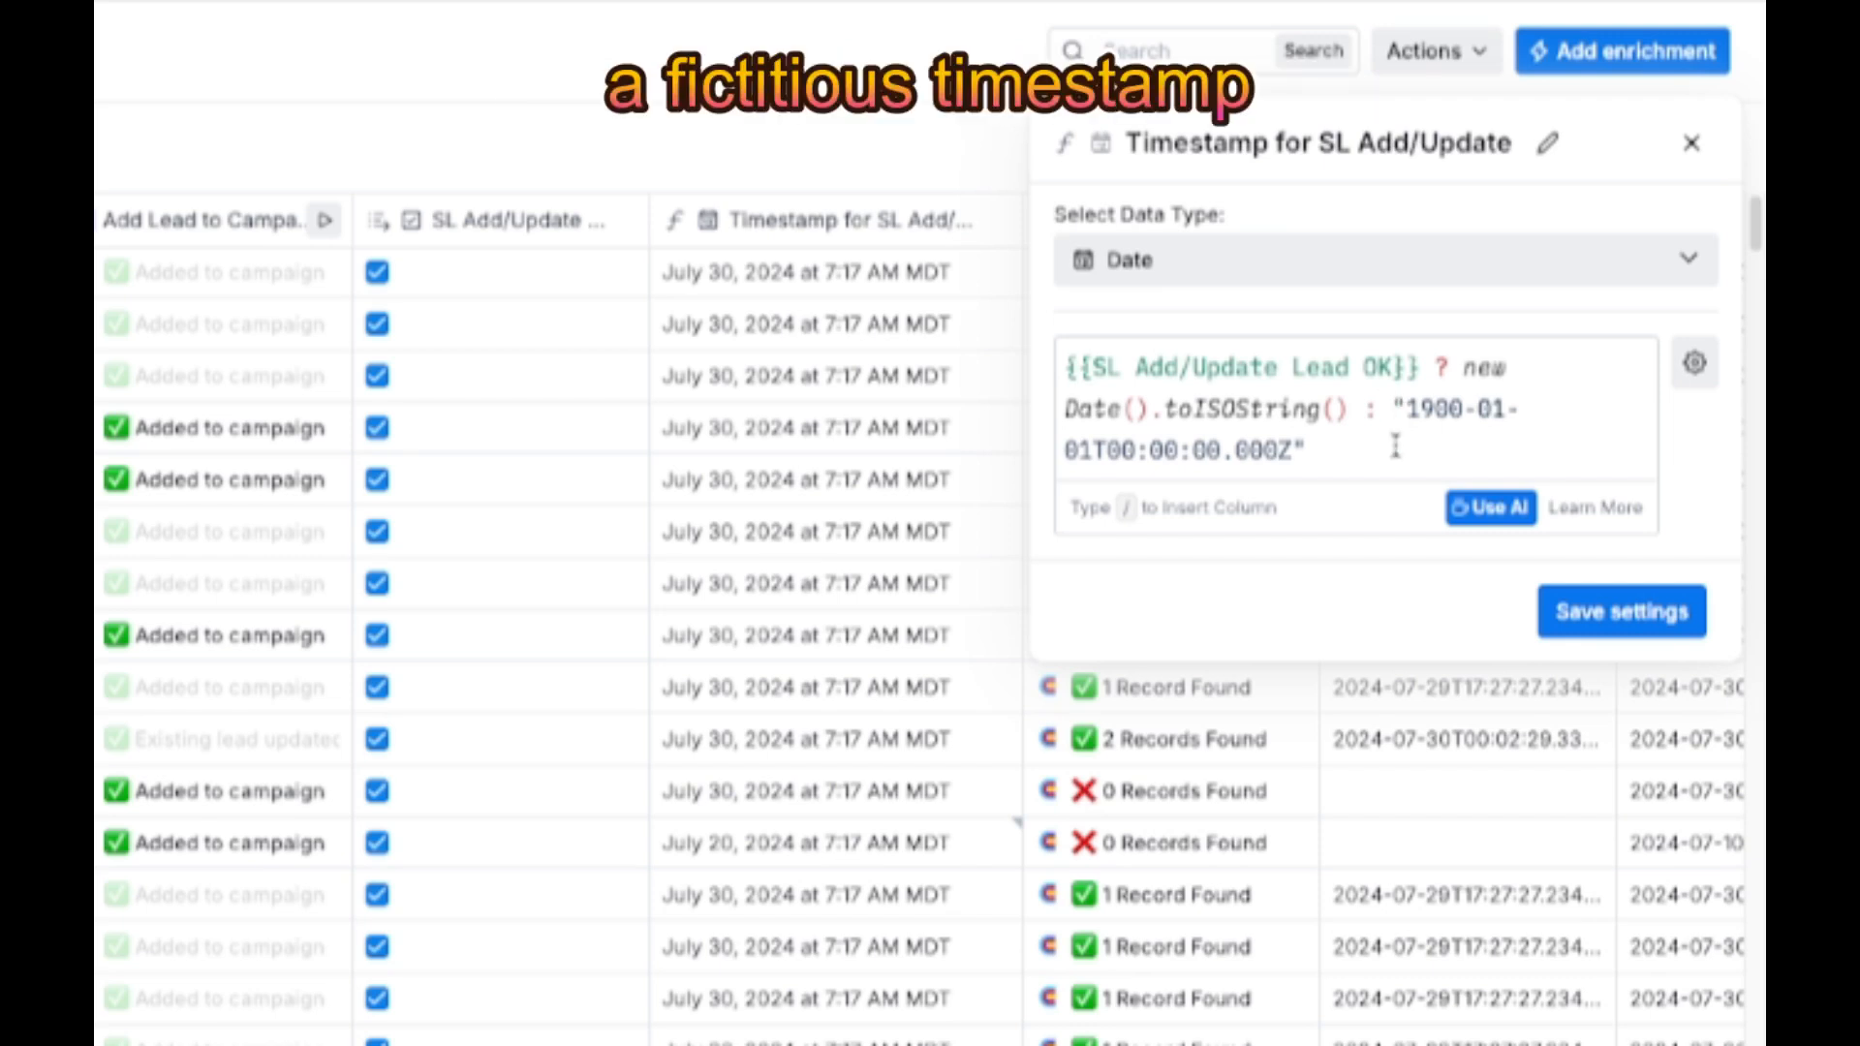
pyautogui.click(1686, 147)
# - Compare the SL timestamps with the Add Lead to Campaign results and check the timestamp column's data type
pyautogui.hscroll(-2, 809, 523)
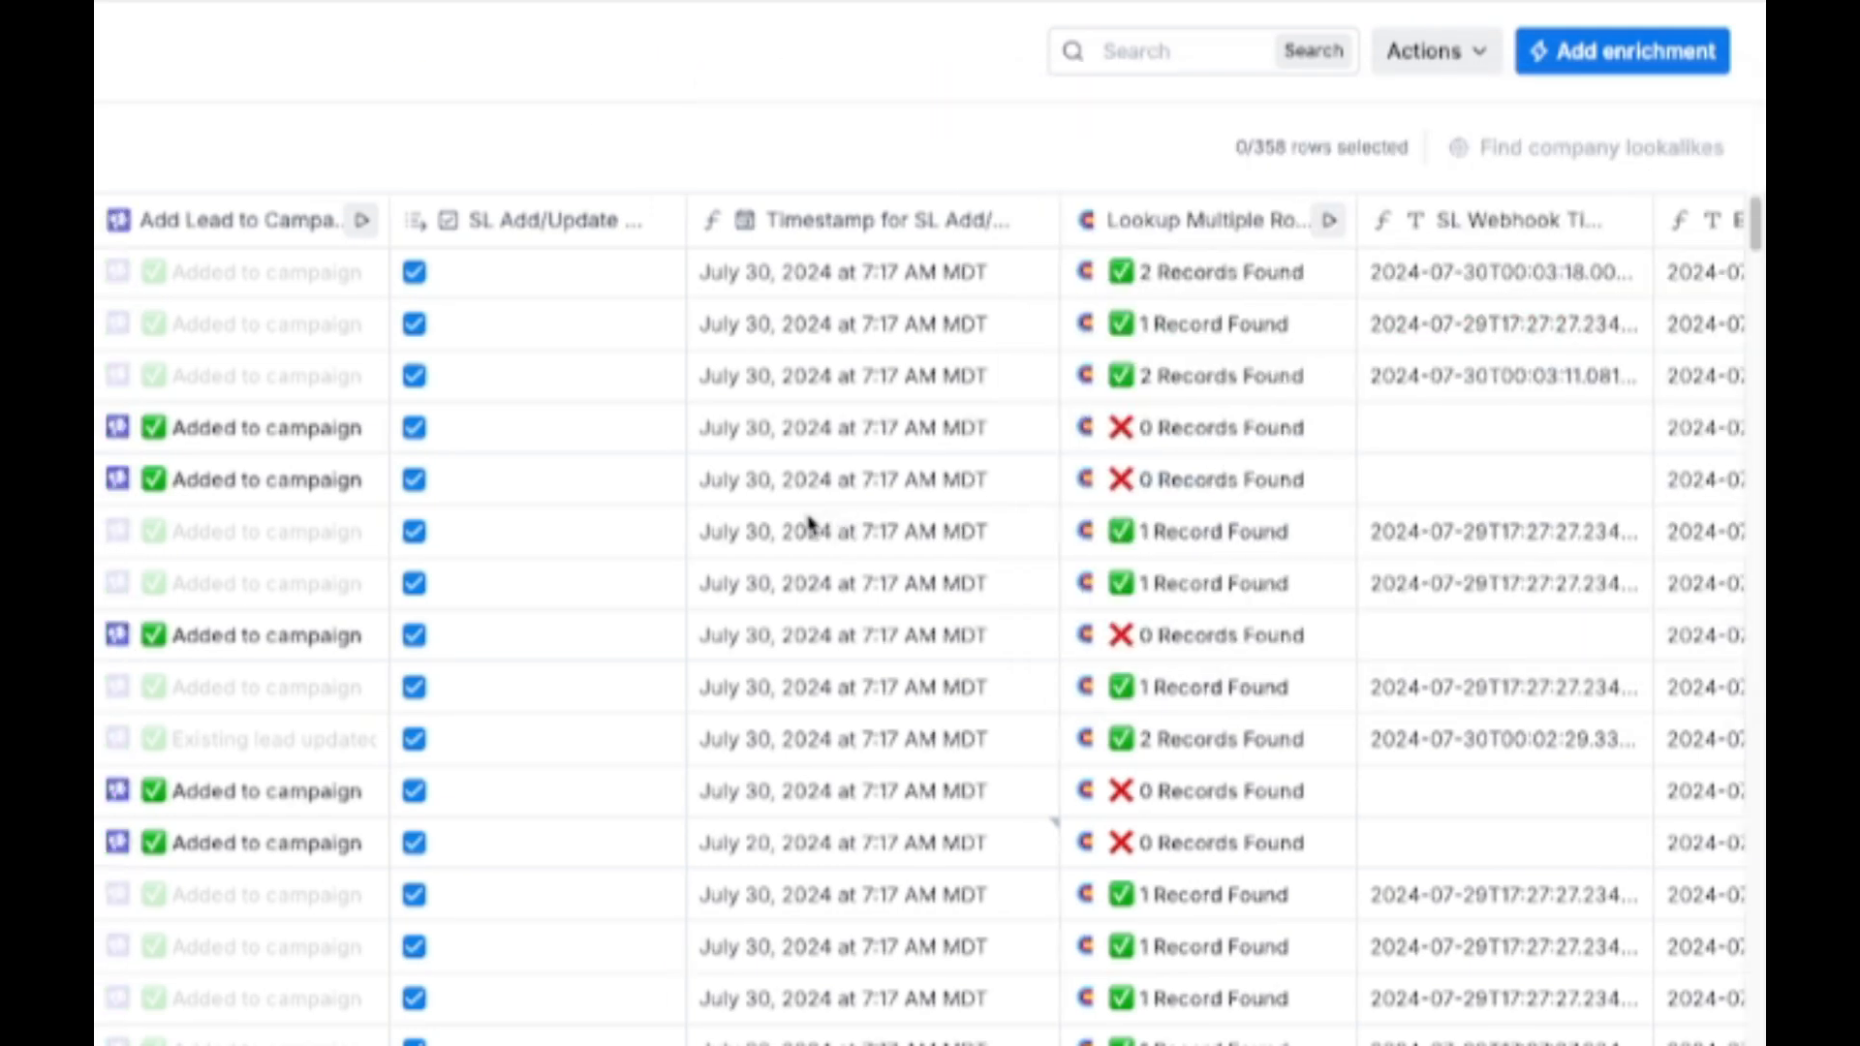
pyautogui.scroll(-3, 811, 526)
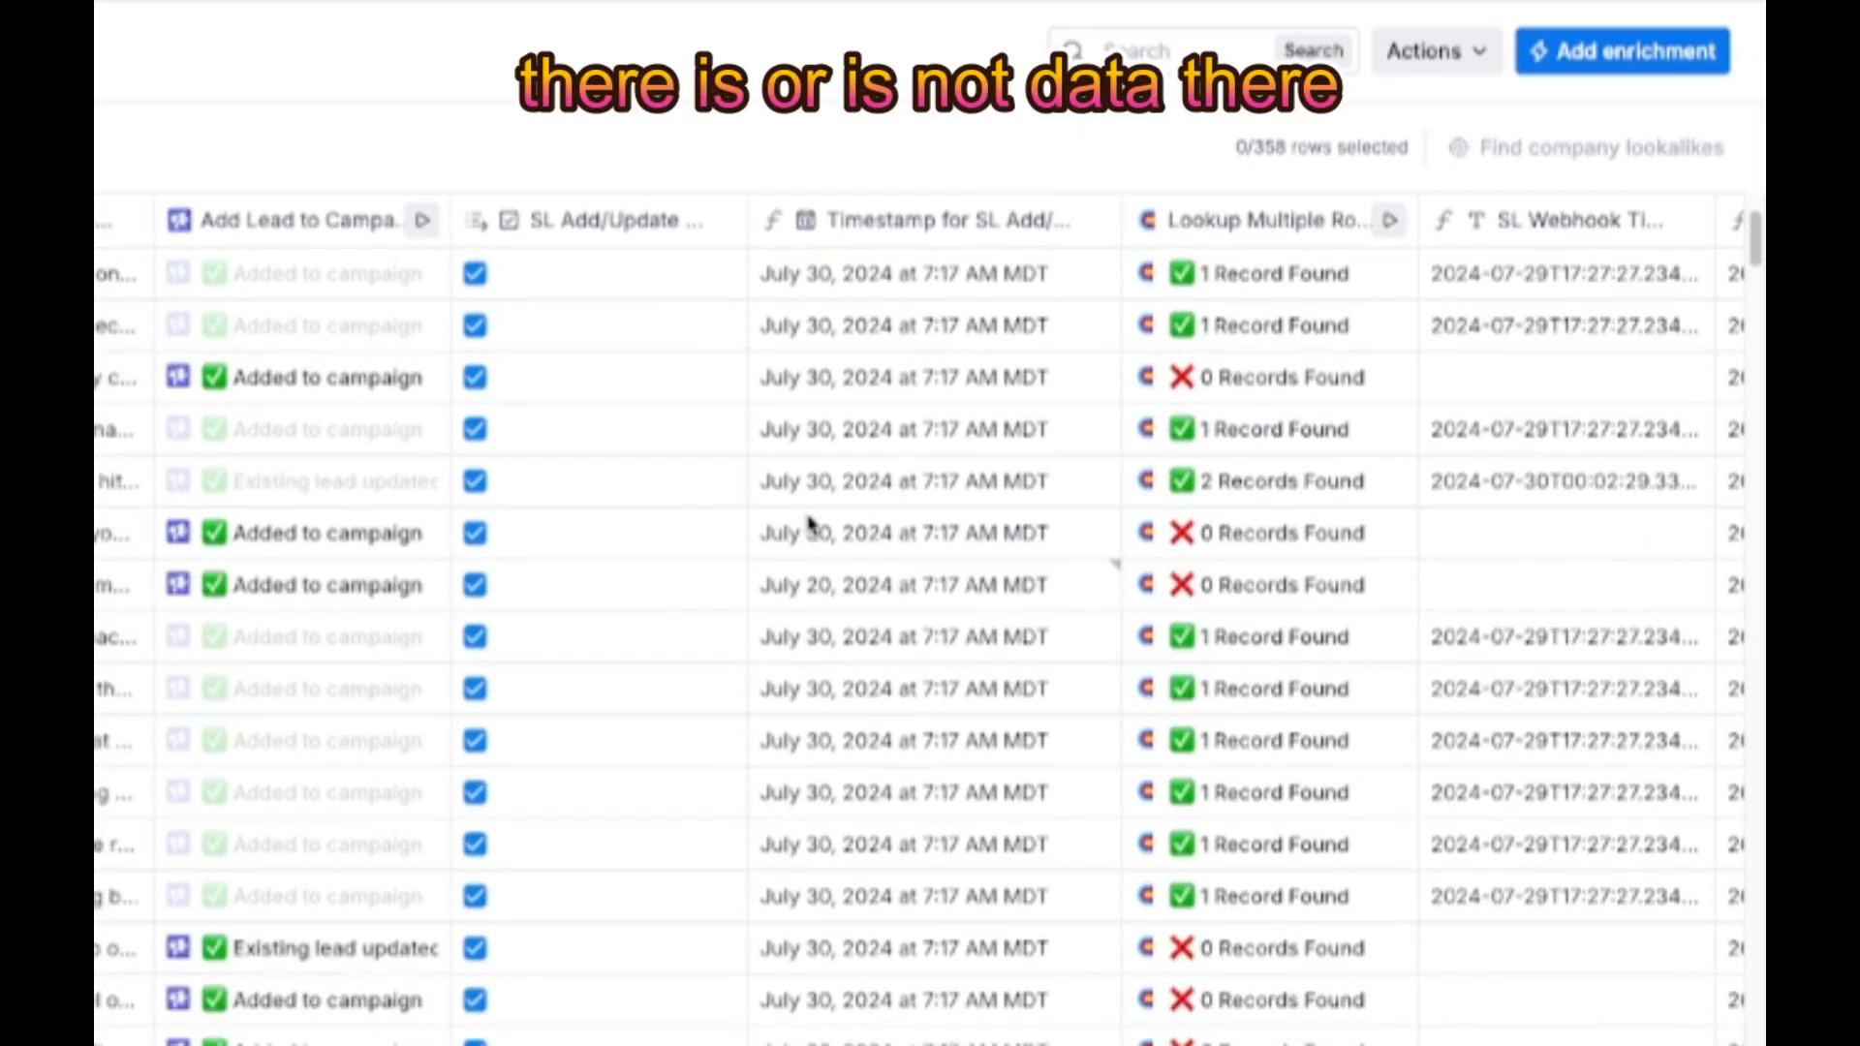
pyautogui.scroll(3, 812, 525)
pyautogui.hscroll(1, 813, 530)
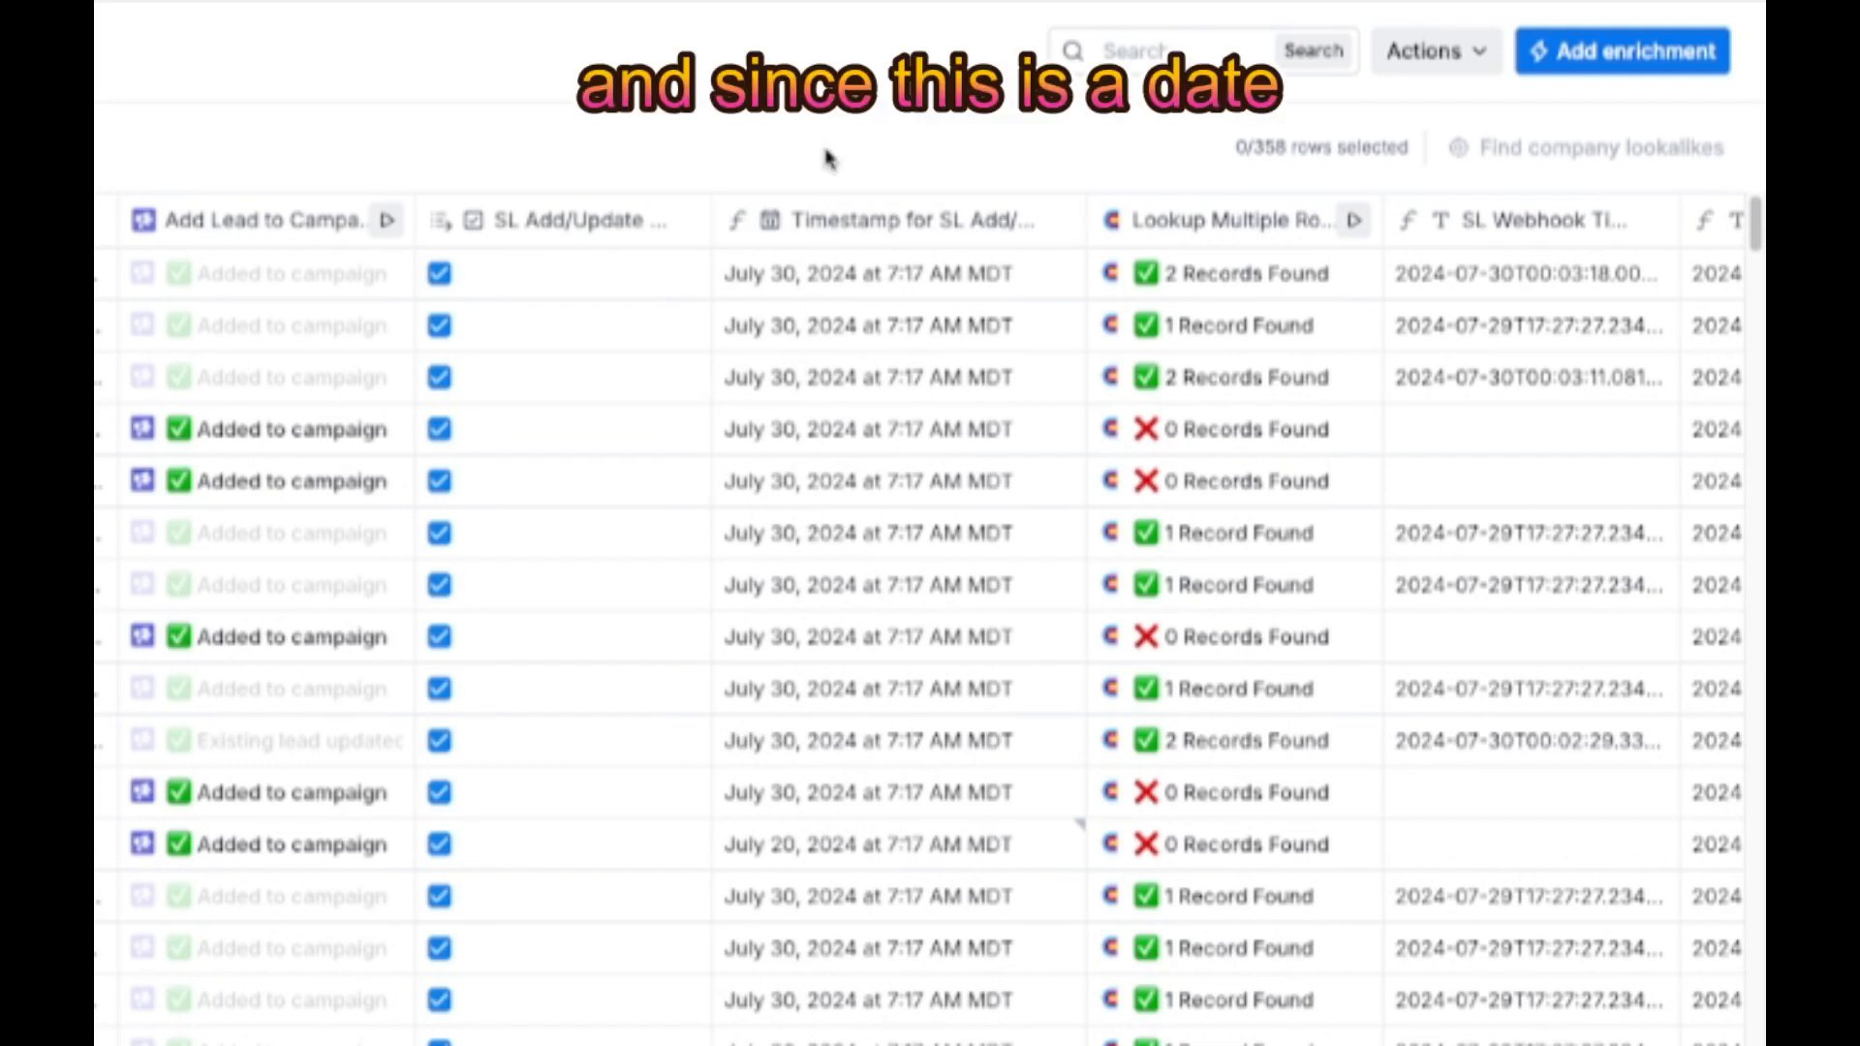
pyautogui.click(830, 219)
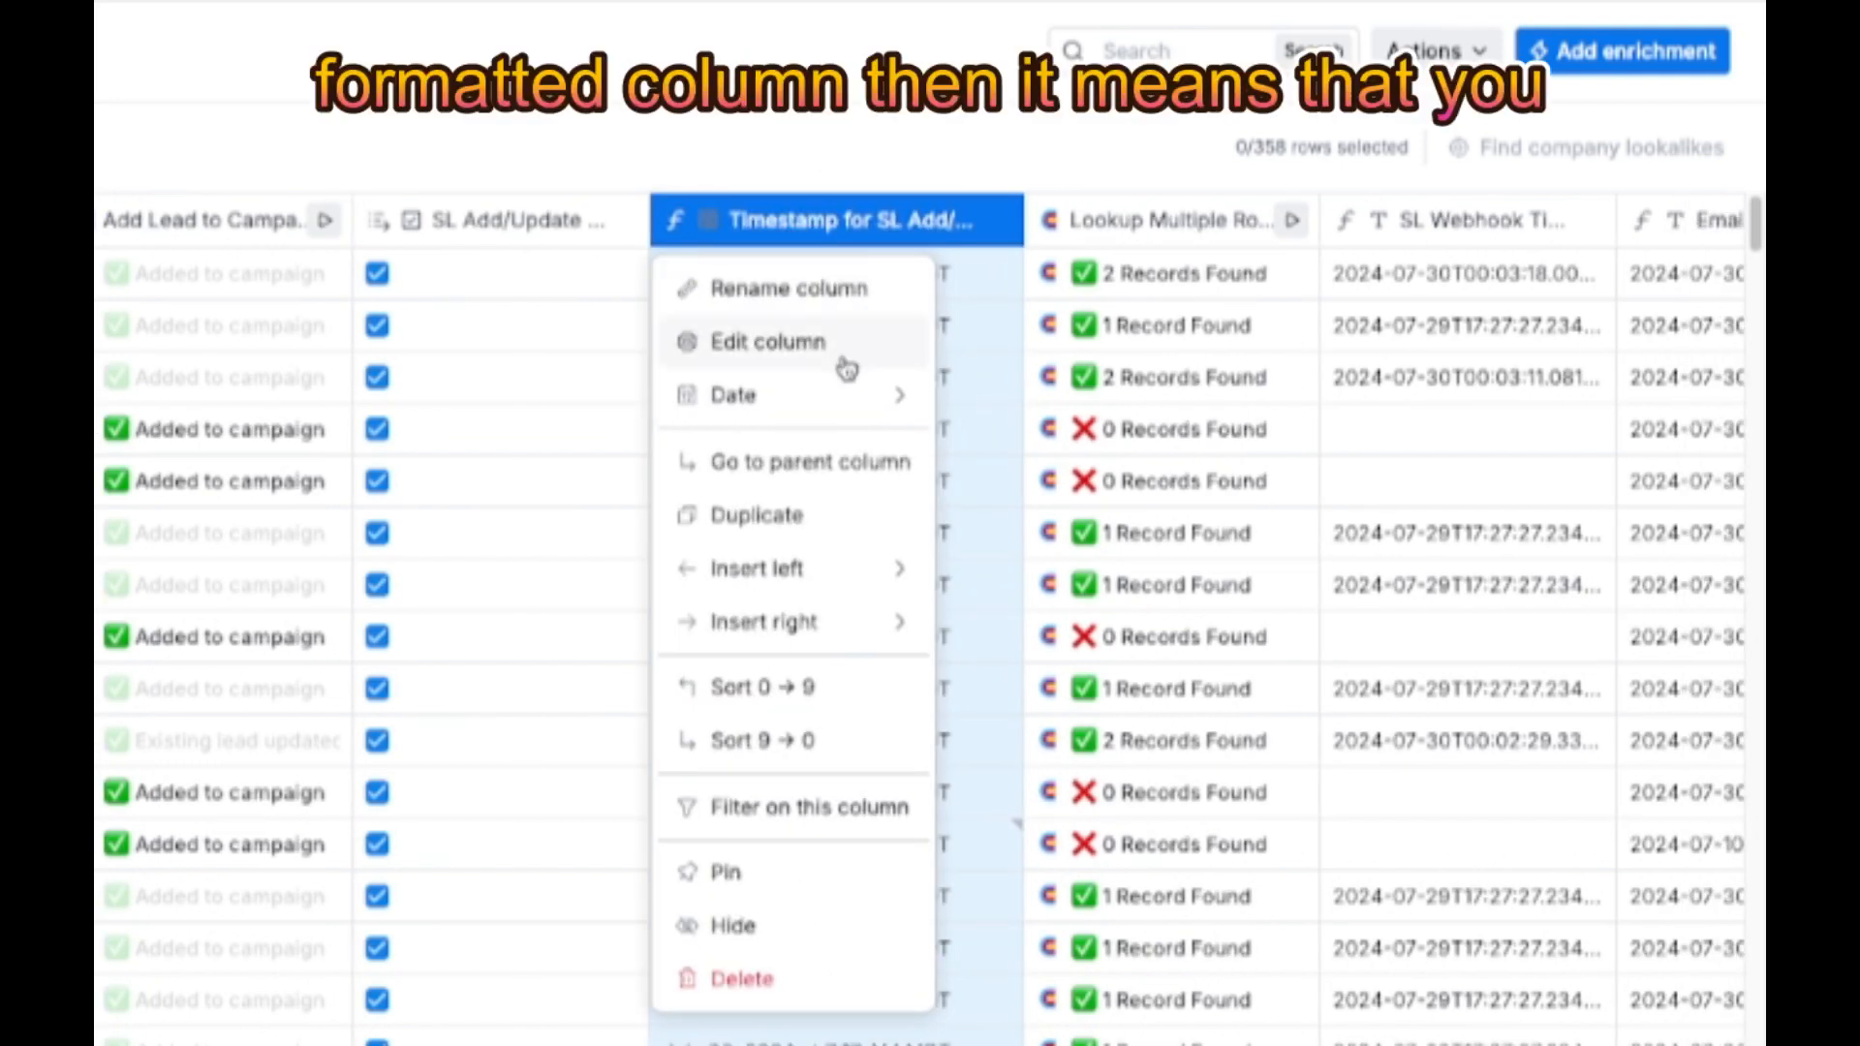
pyautogui.moveTo(816, 405)
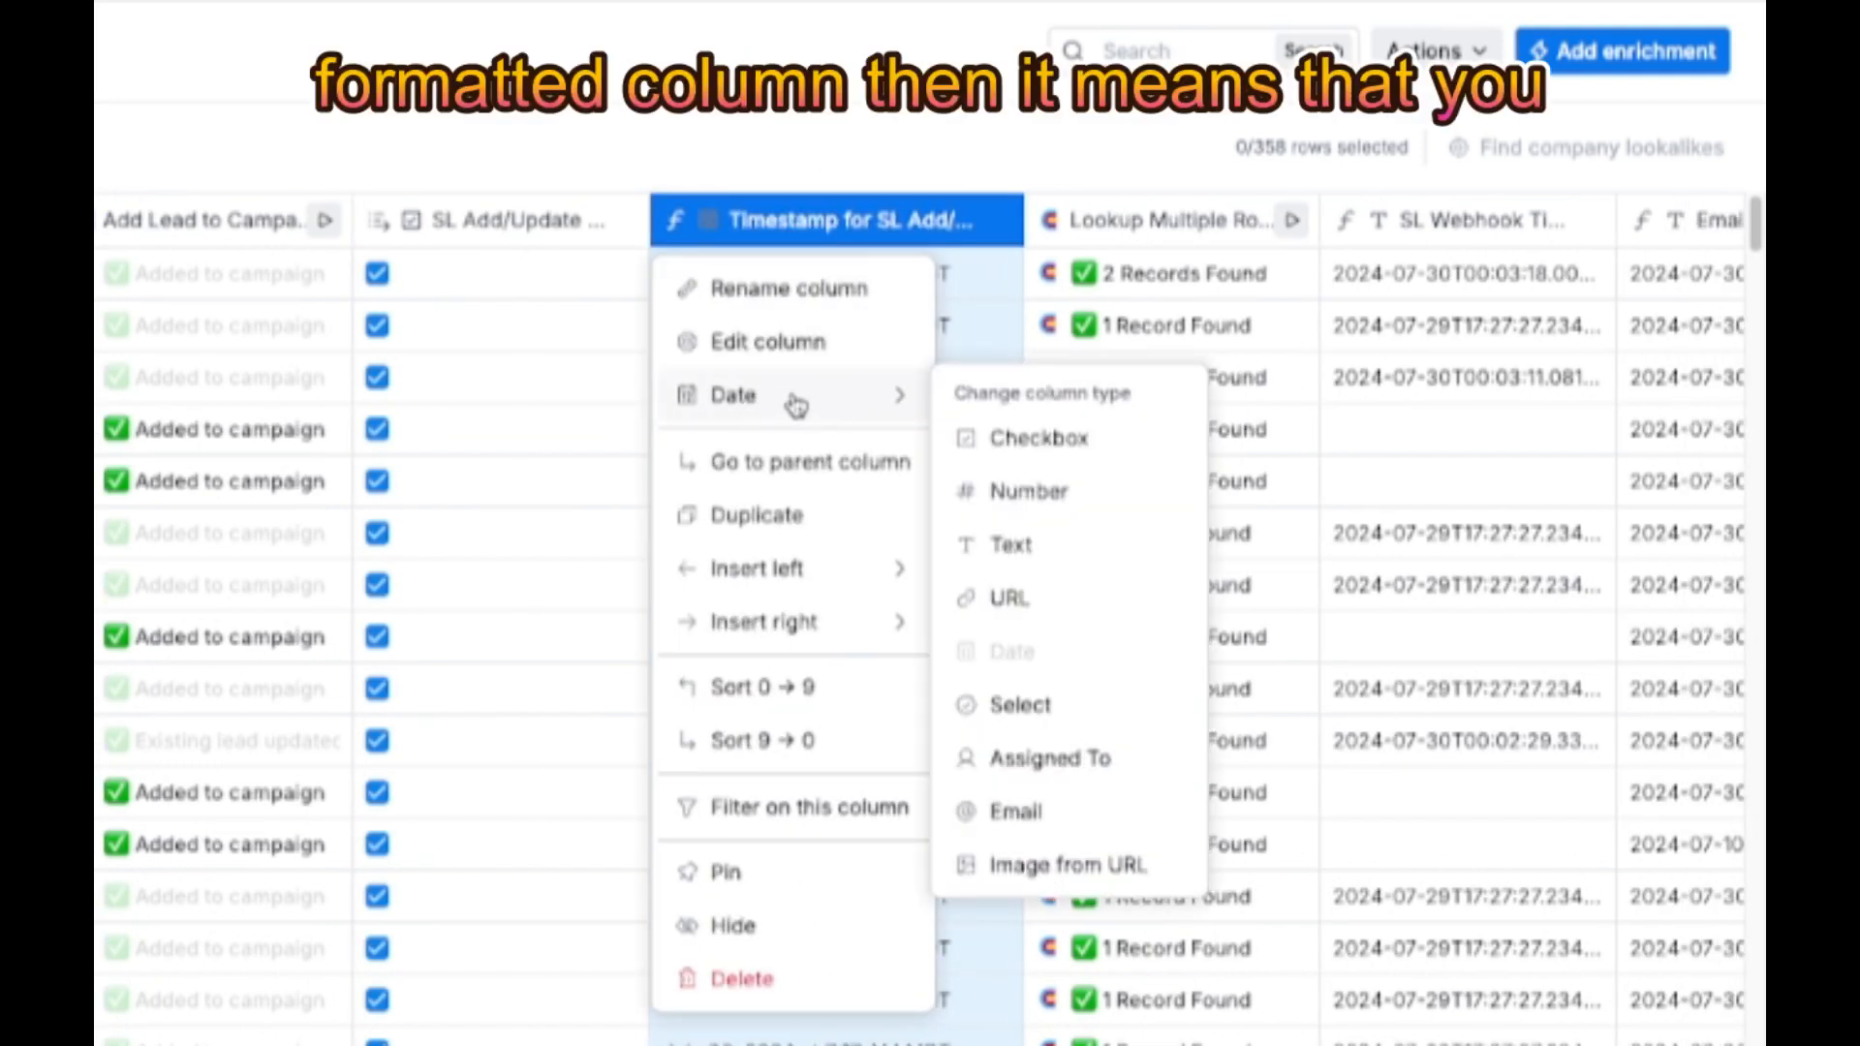
pyautogui.click(784, 160)
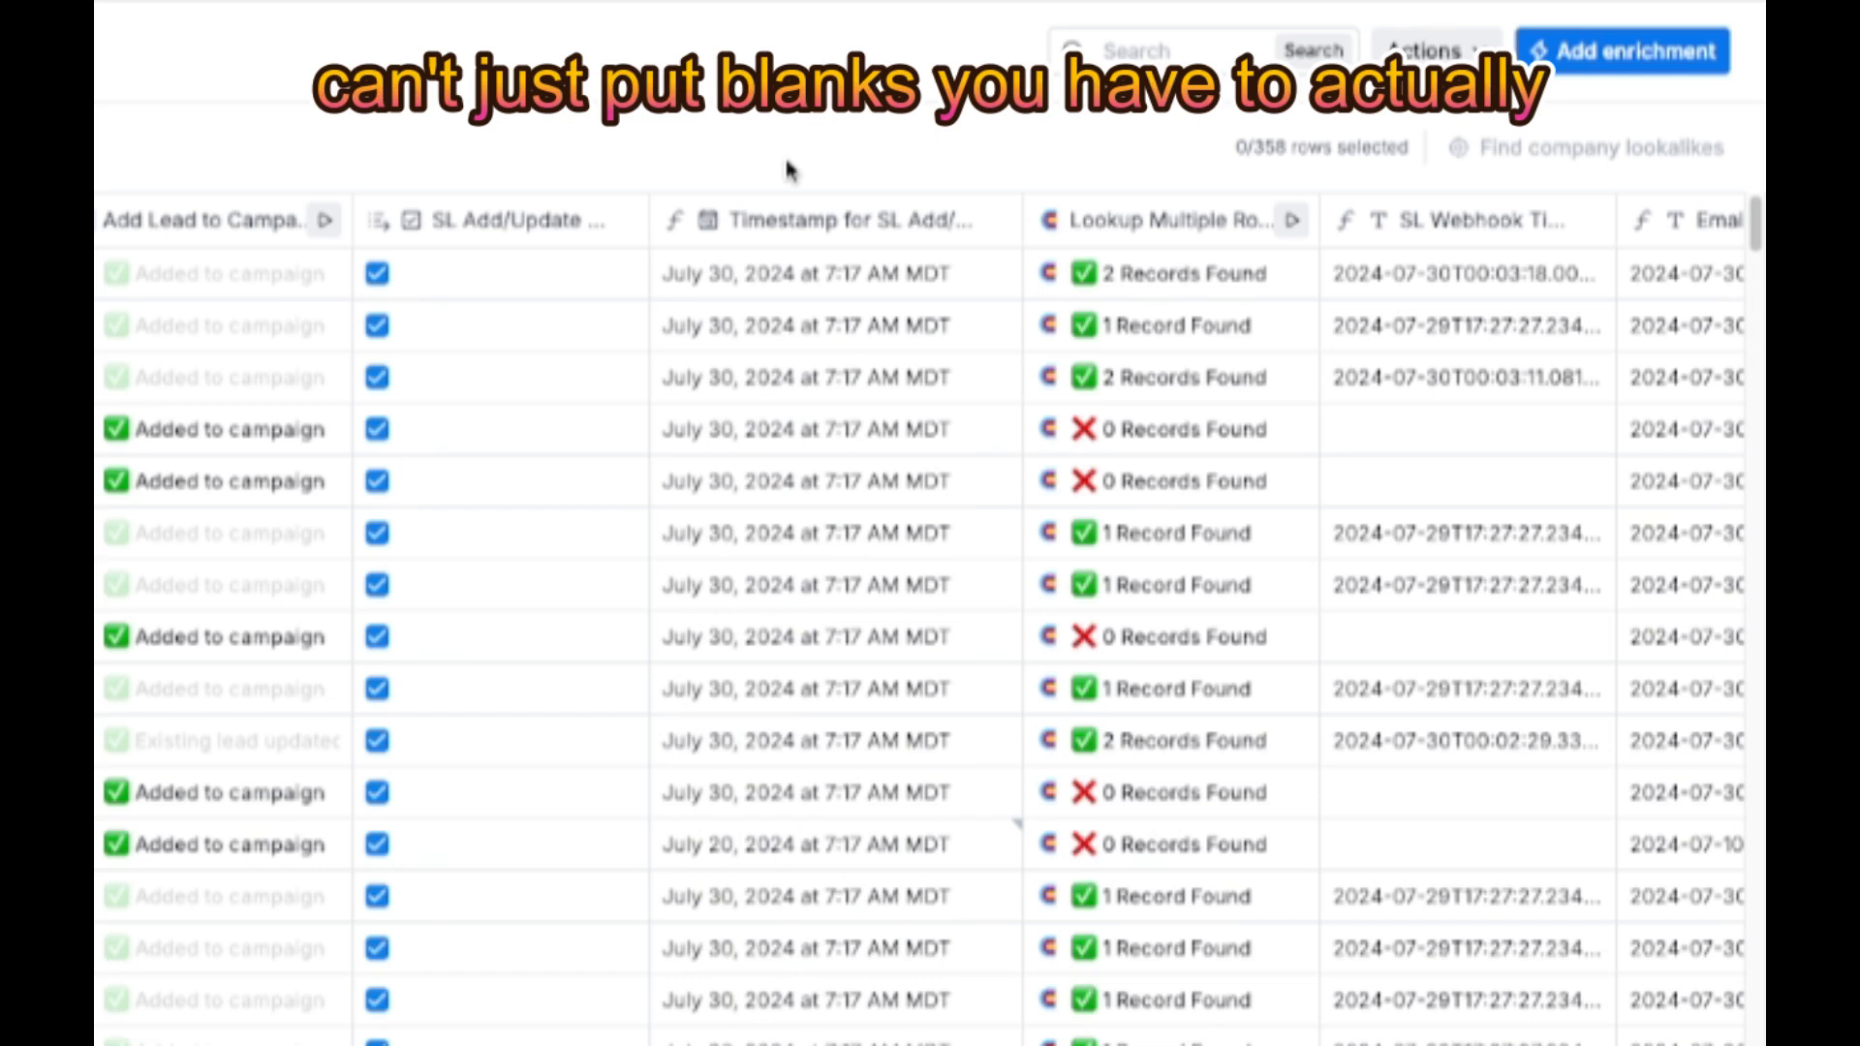
# - Open the Email Last Touch column's settings to see how it combines the SL add/update and webhook timestamps
pyautogui.hscroll(2, 800, 490)
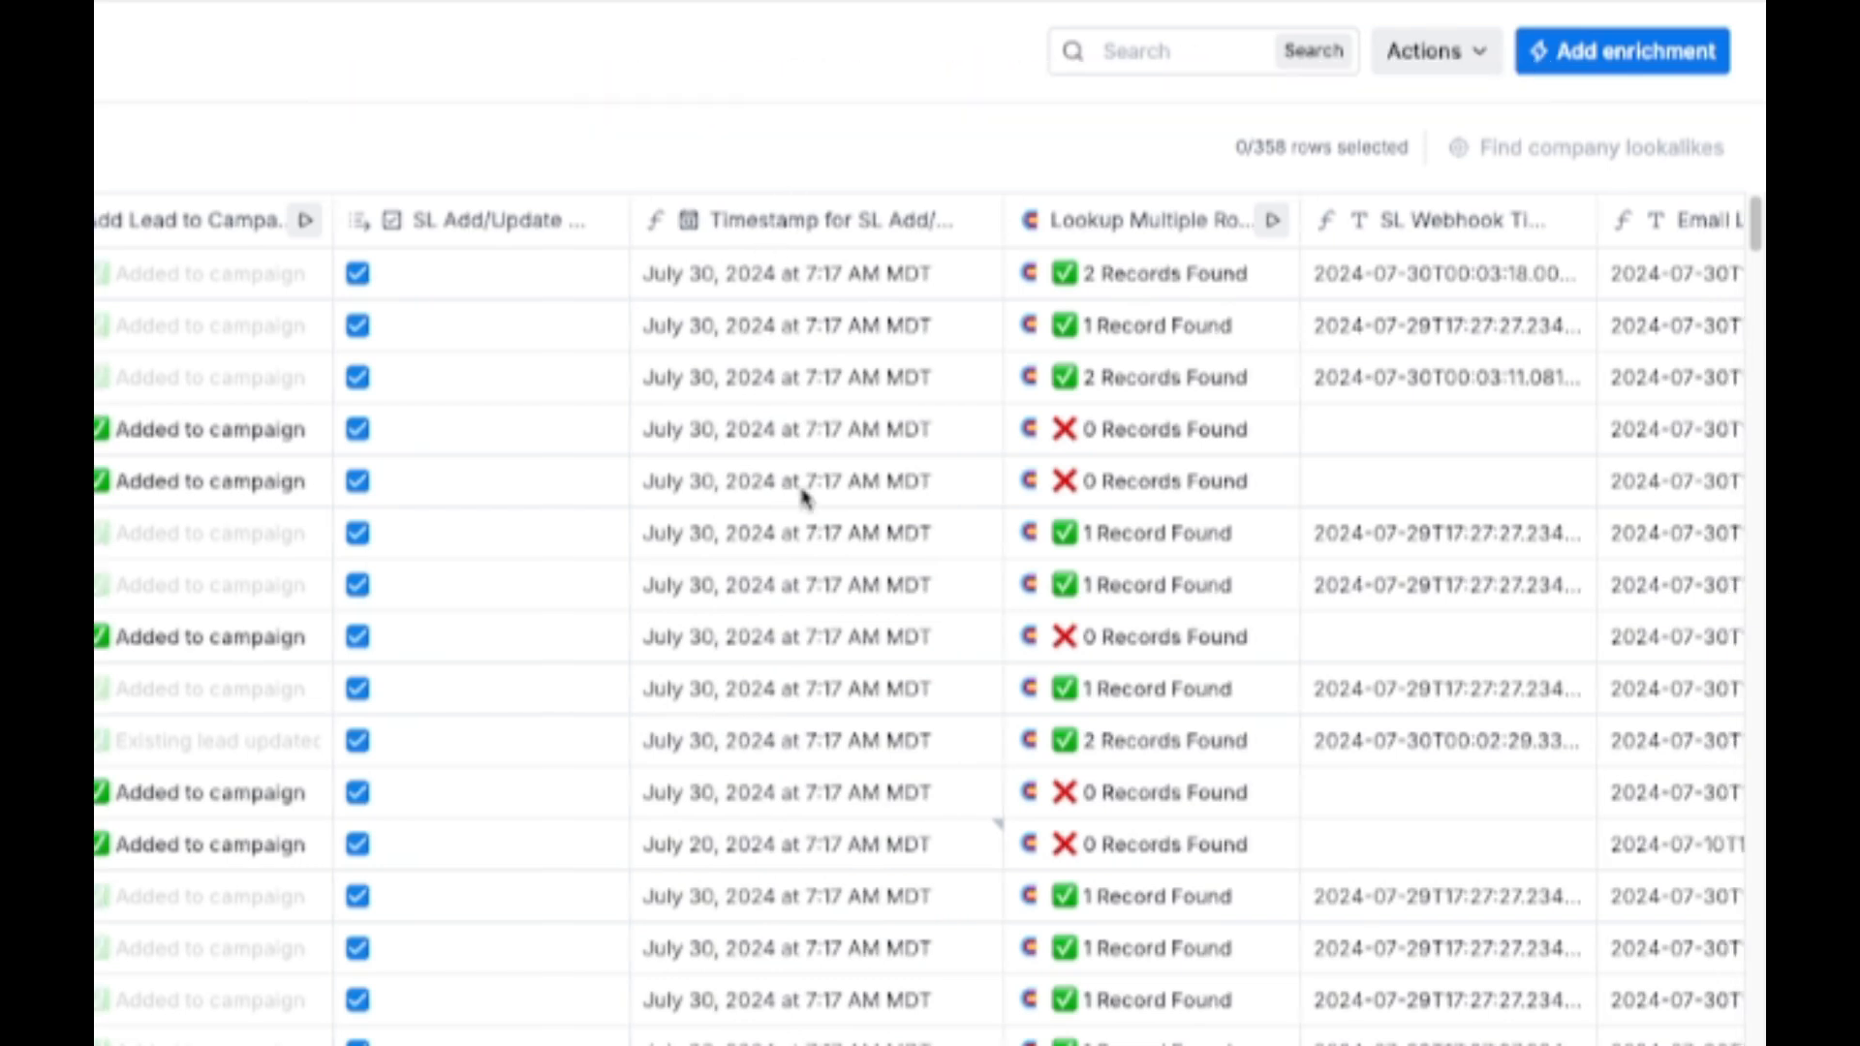
pyautogui.hscroll(3, 801, 490)
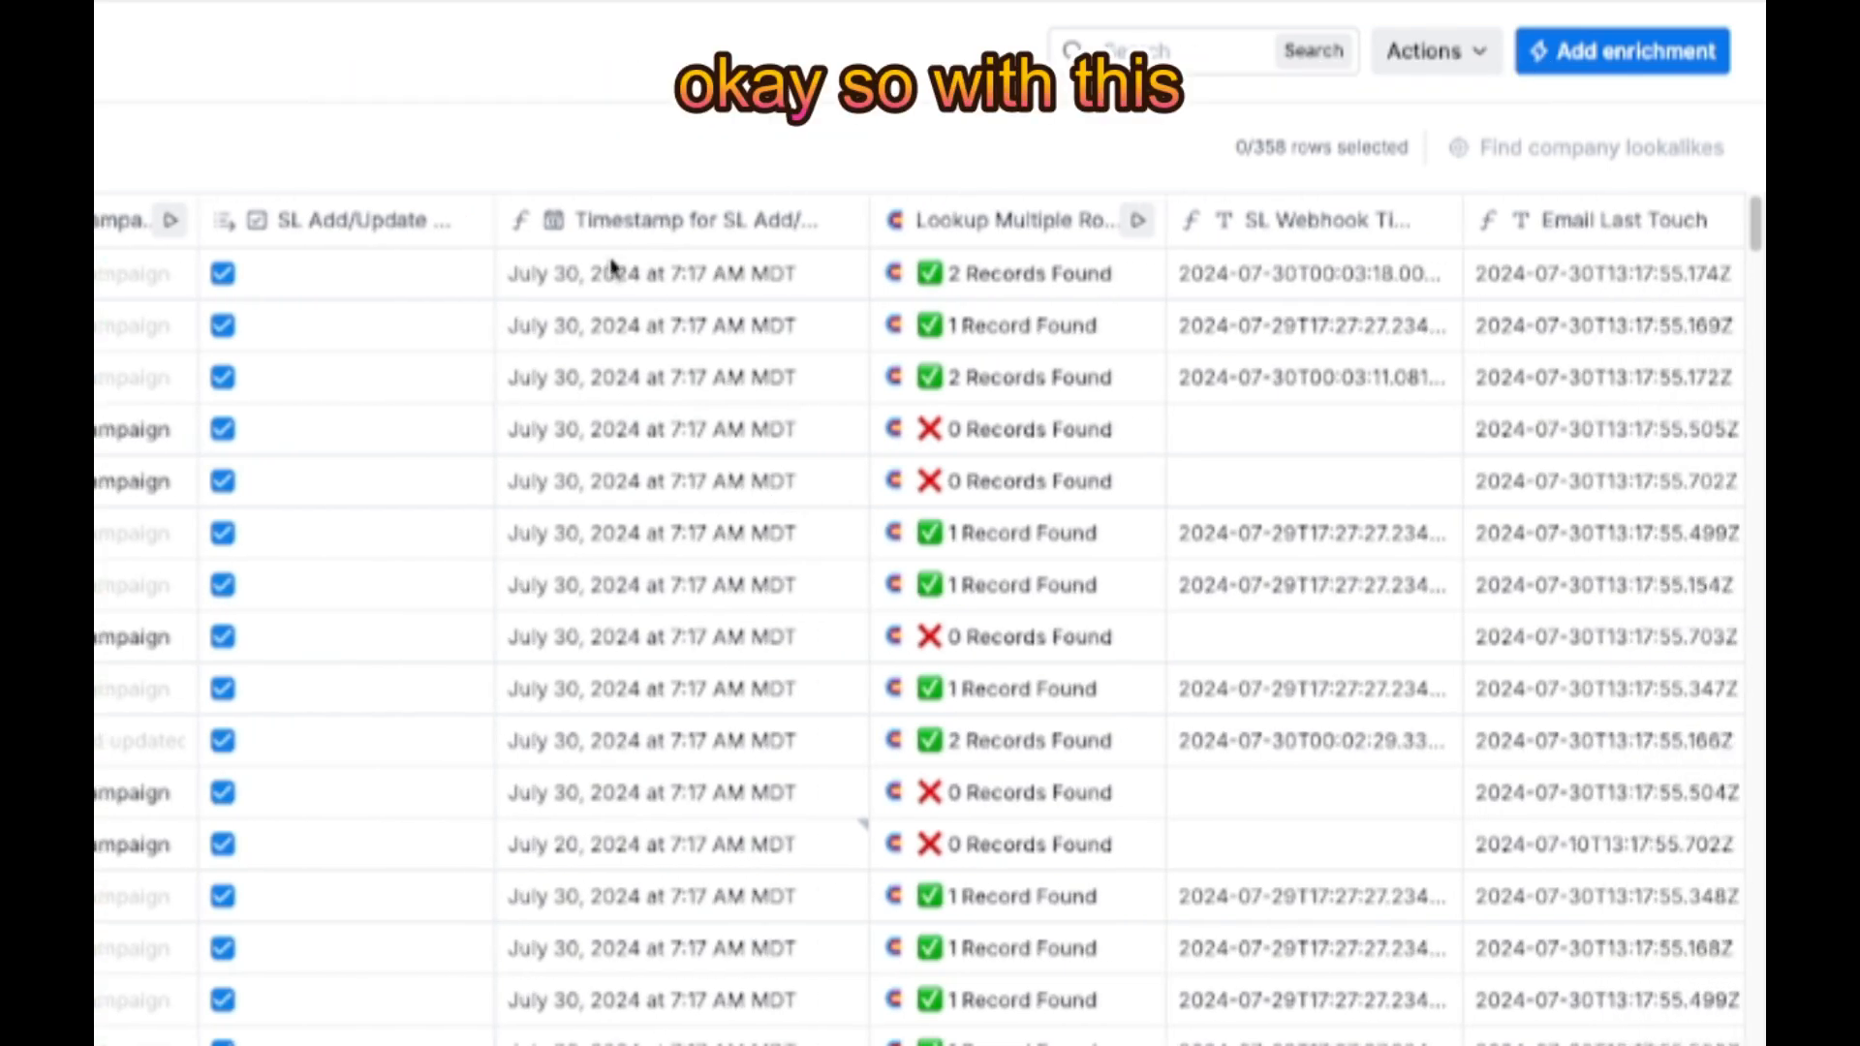
pyautogui.hscroll(2, 598, 426)
pyautogui.hscroll(3, 1170, 414)
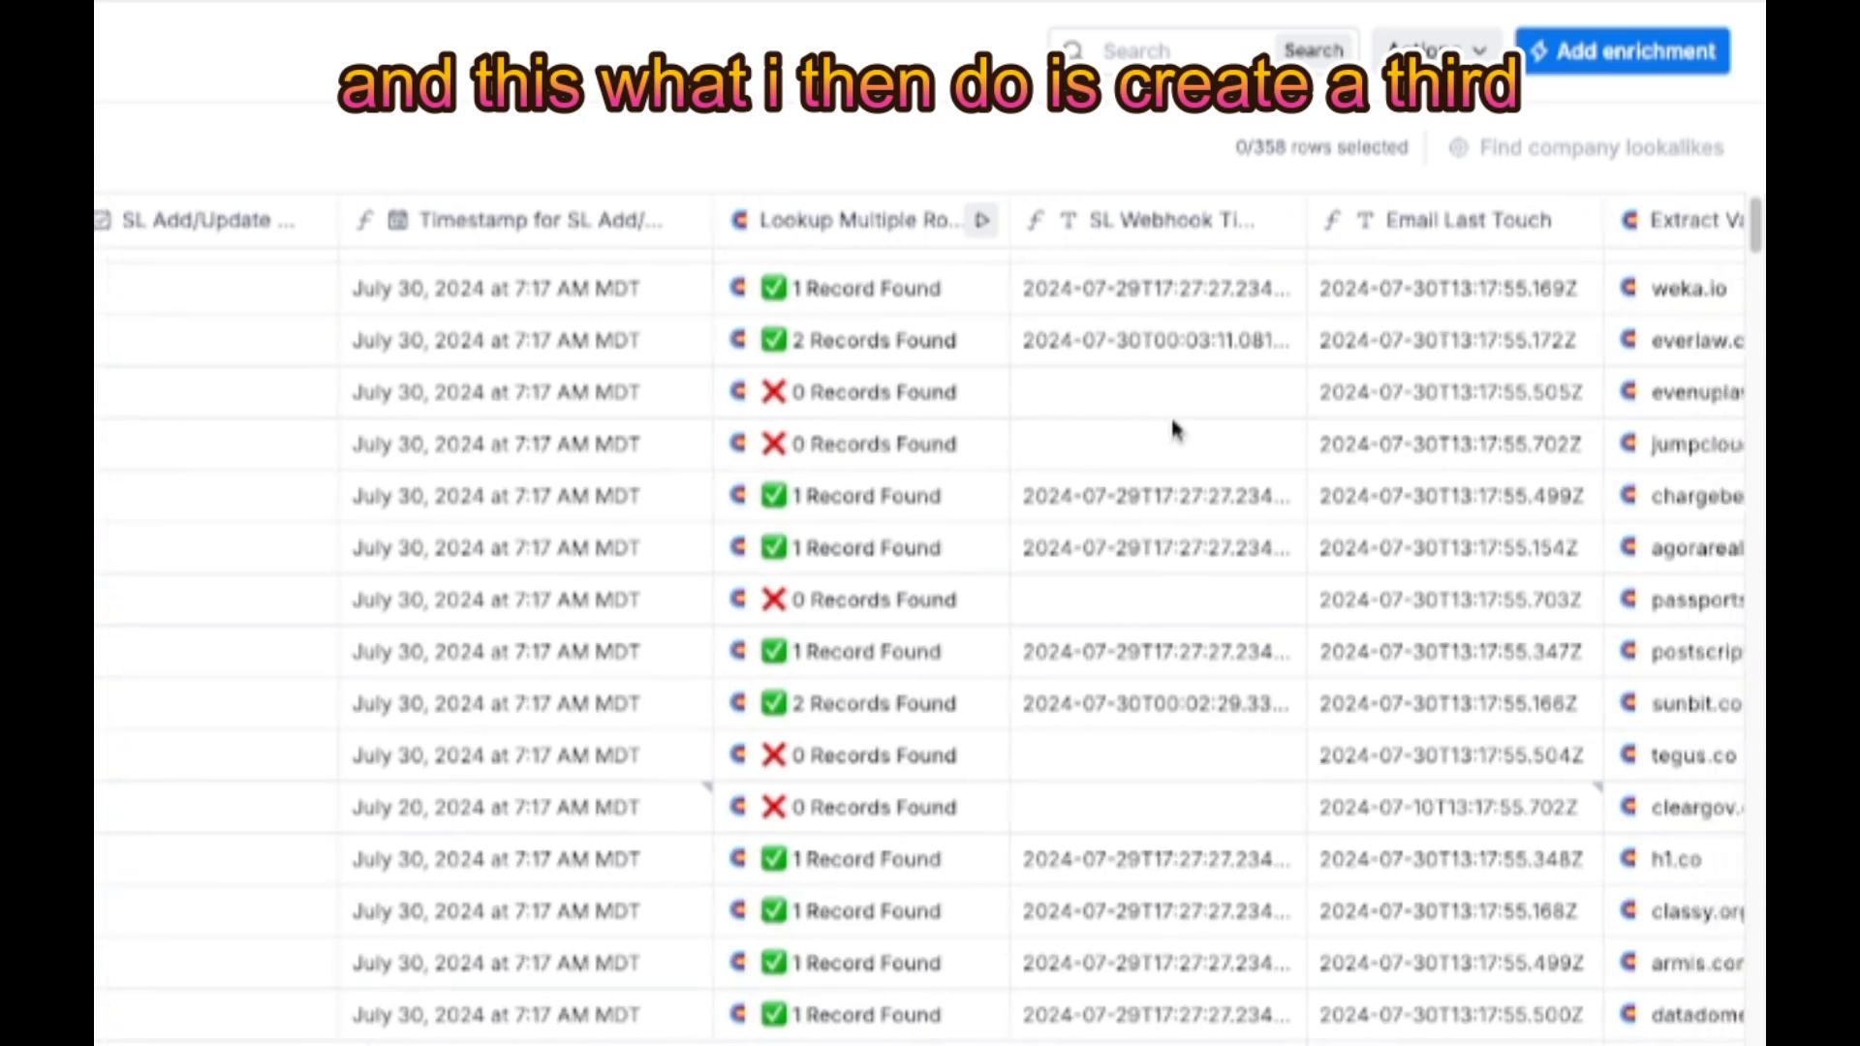
pyautogui.hscroll(3, 1337, 249)
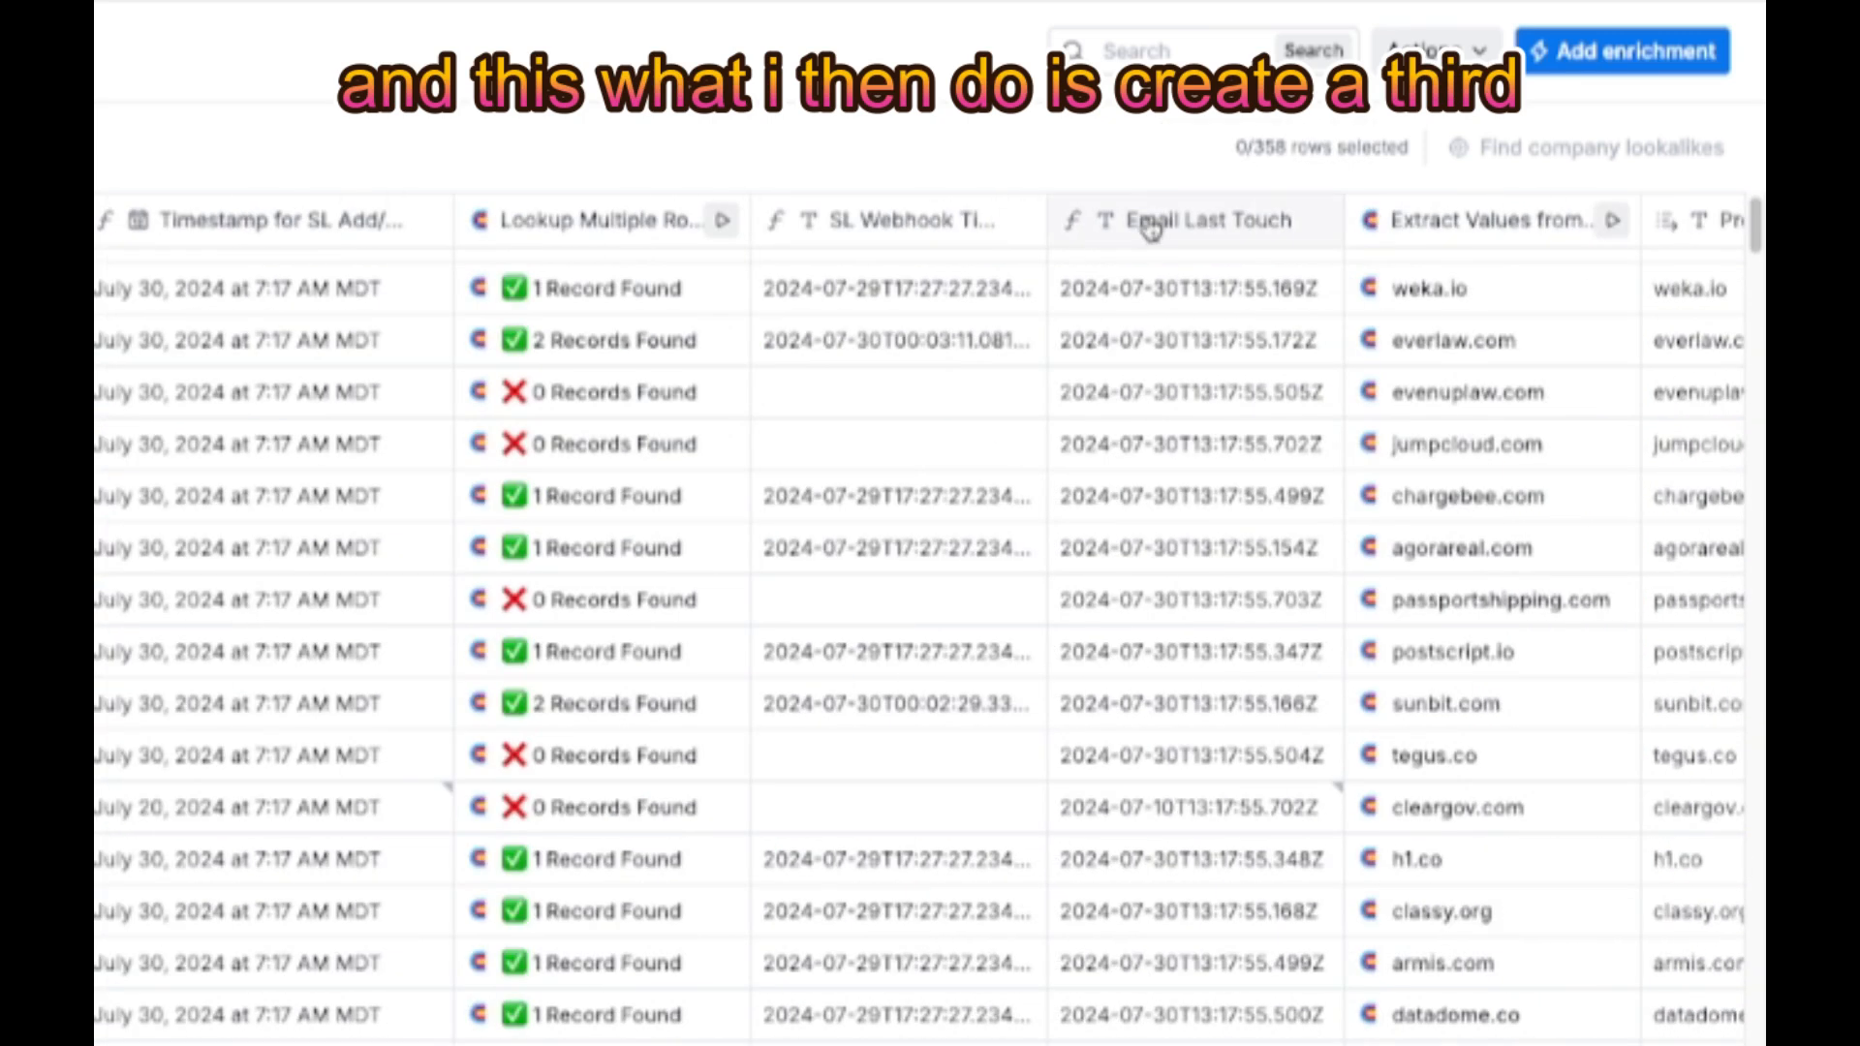
pyautogui.click(1145, 215)
pyautogui.click(935, 355)
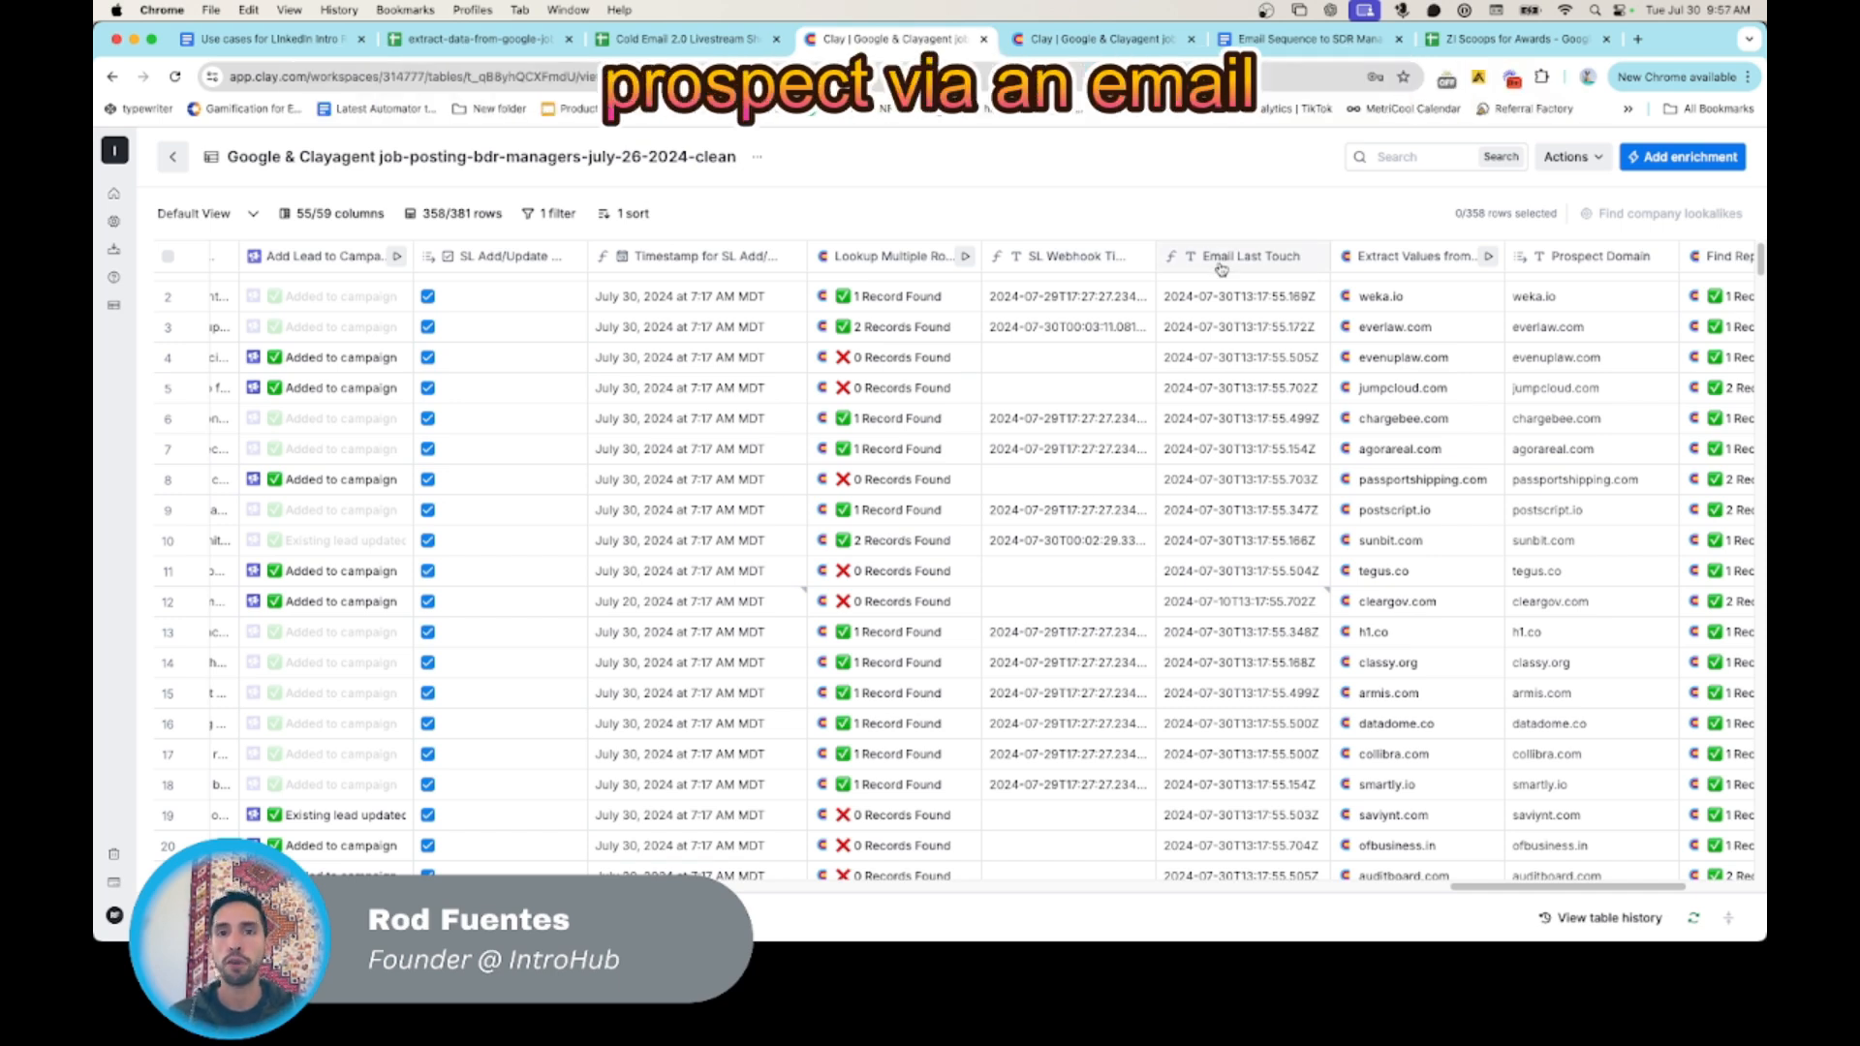
# - Add a second filter condition to the table so that Prospect Domain is equal to weka.io
pyautogui.hscroll(5, 1264, 329)
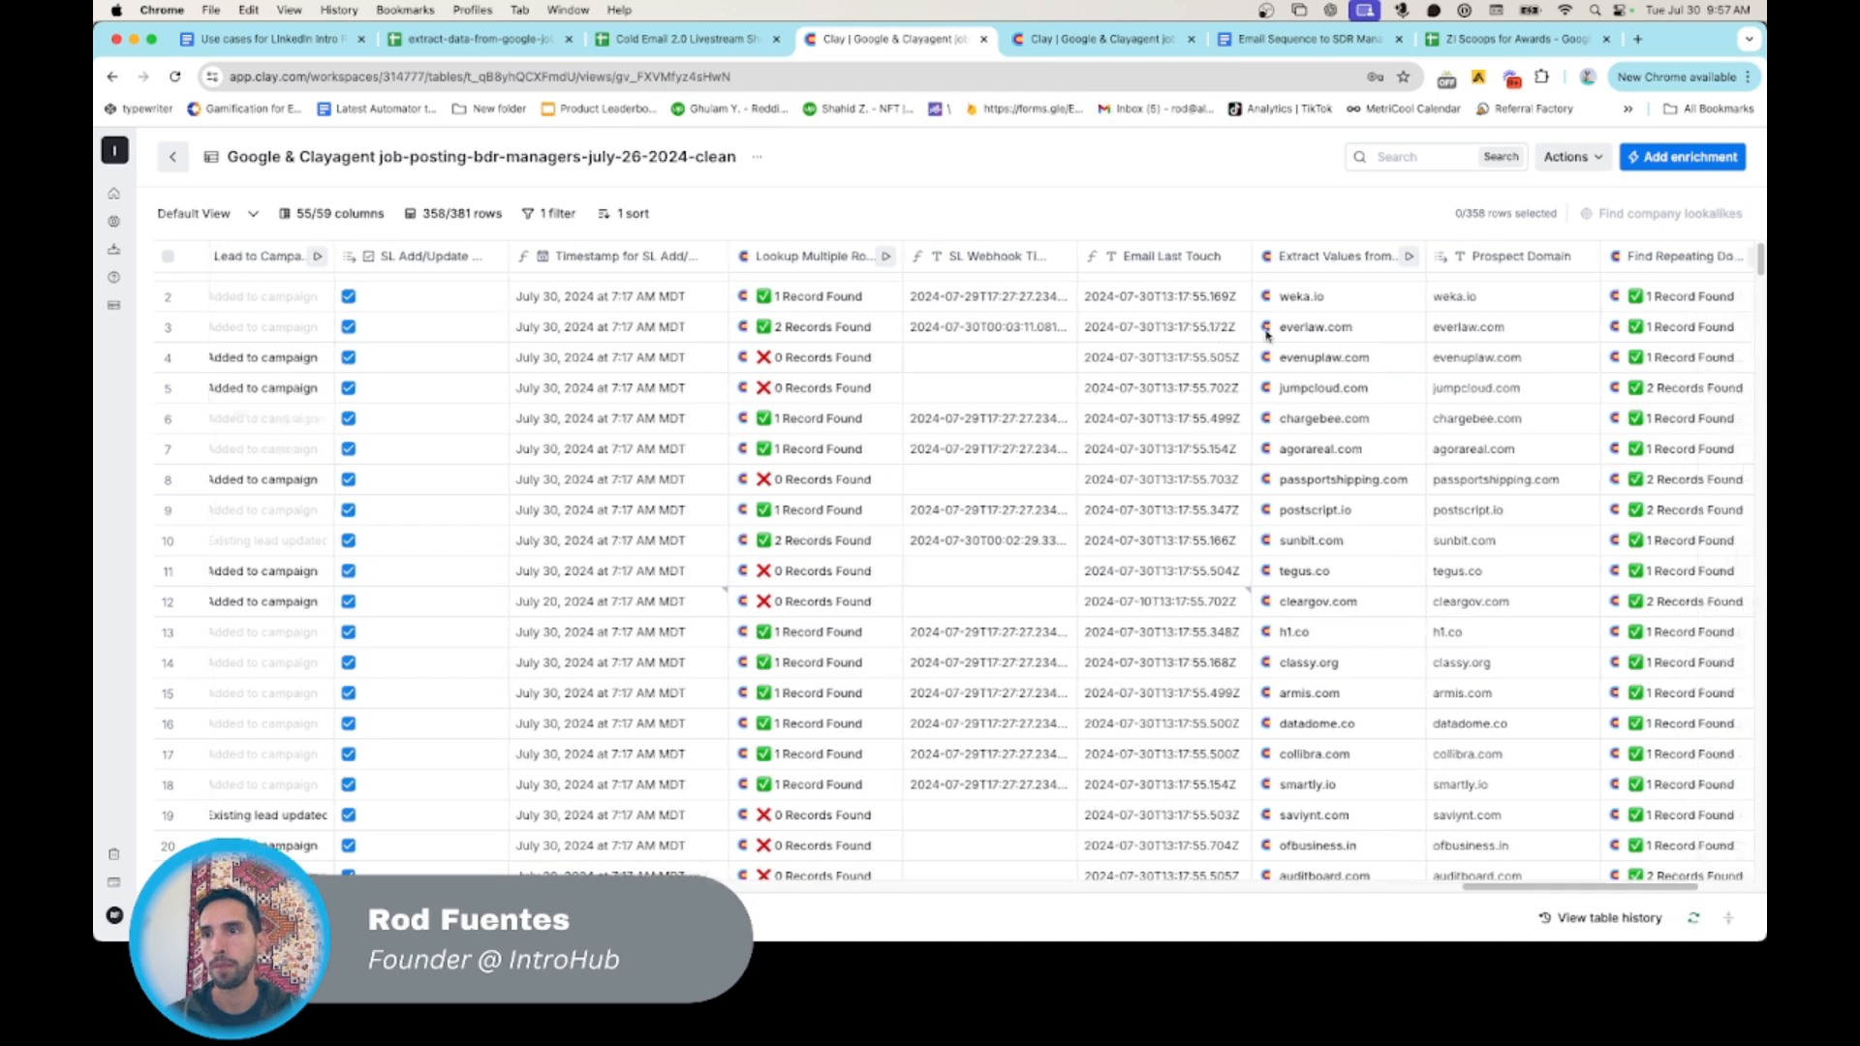
pyautogui.hscroll(2, 1266, 335)
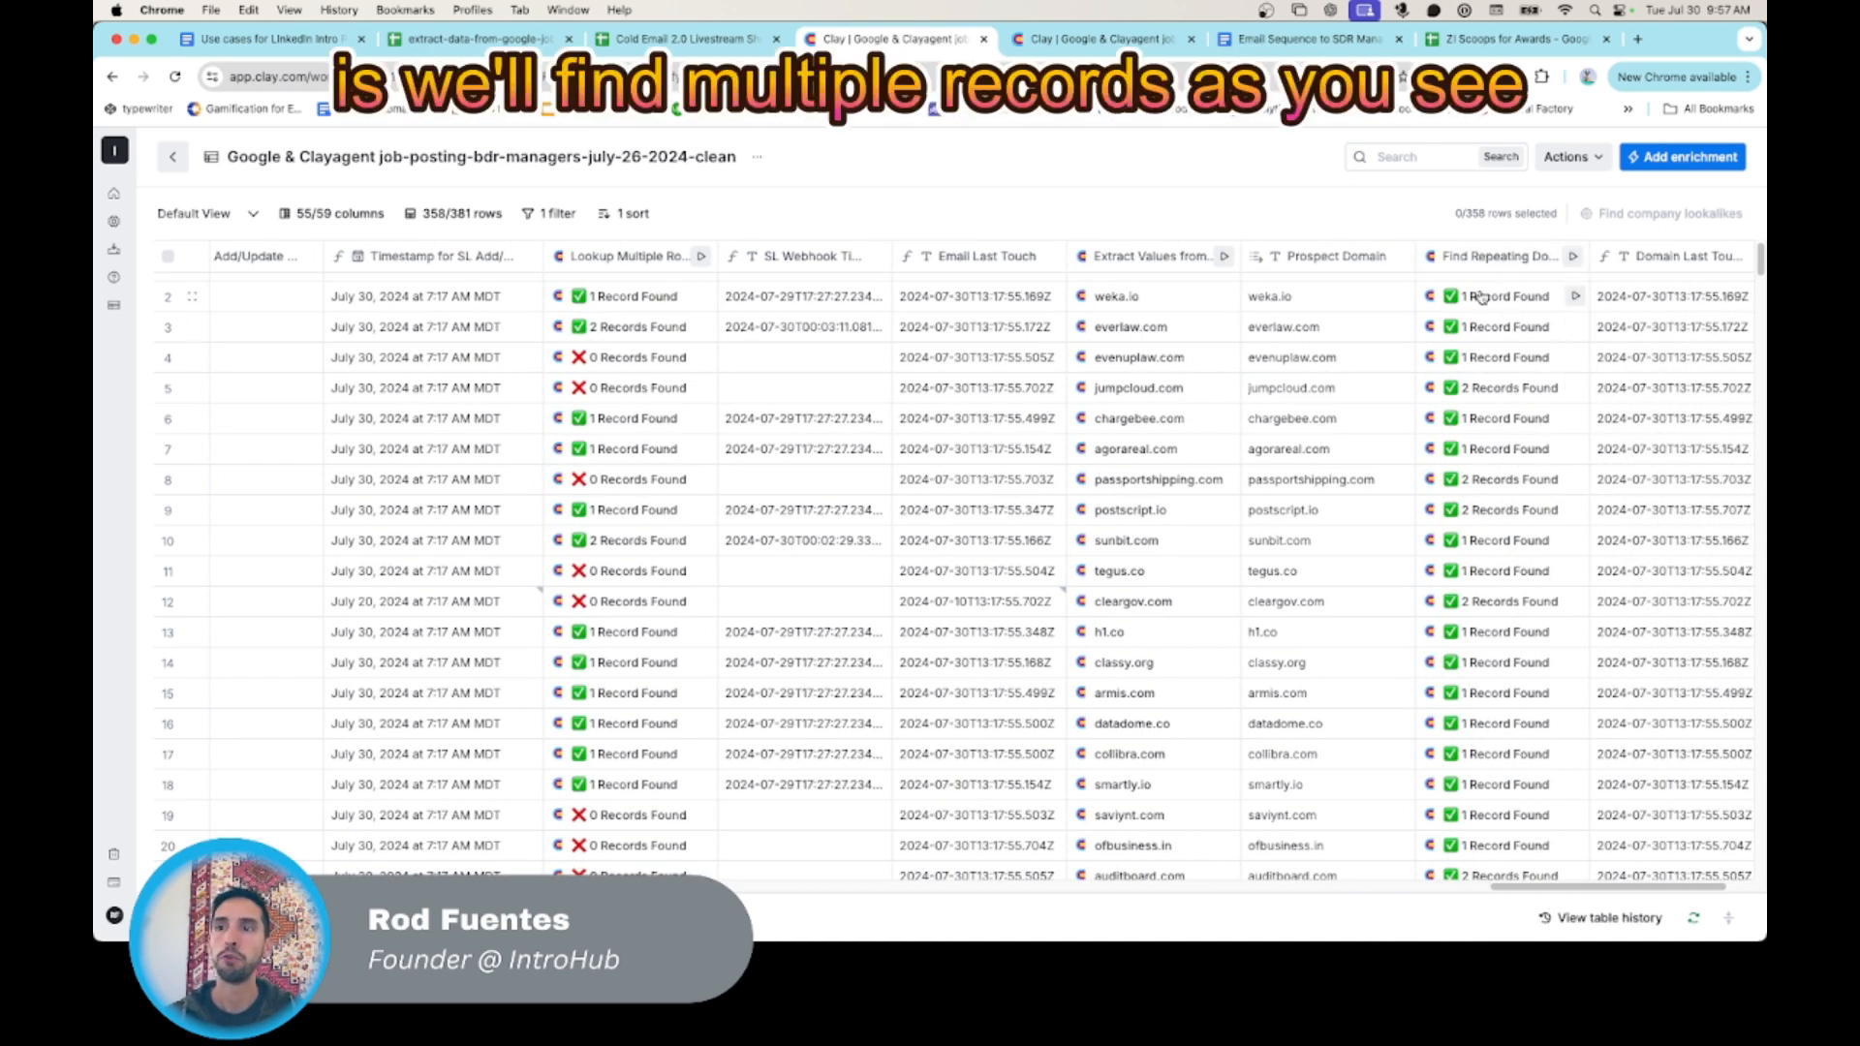
pyautogui.hscroll(1, 1288, 294)
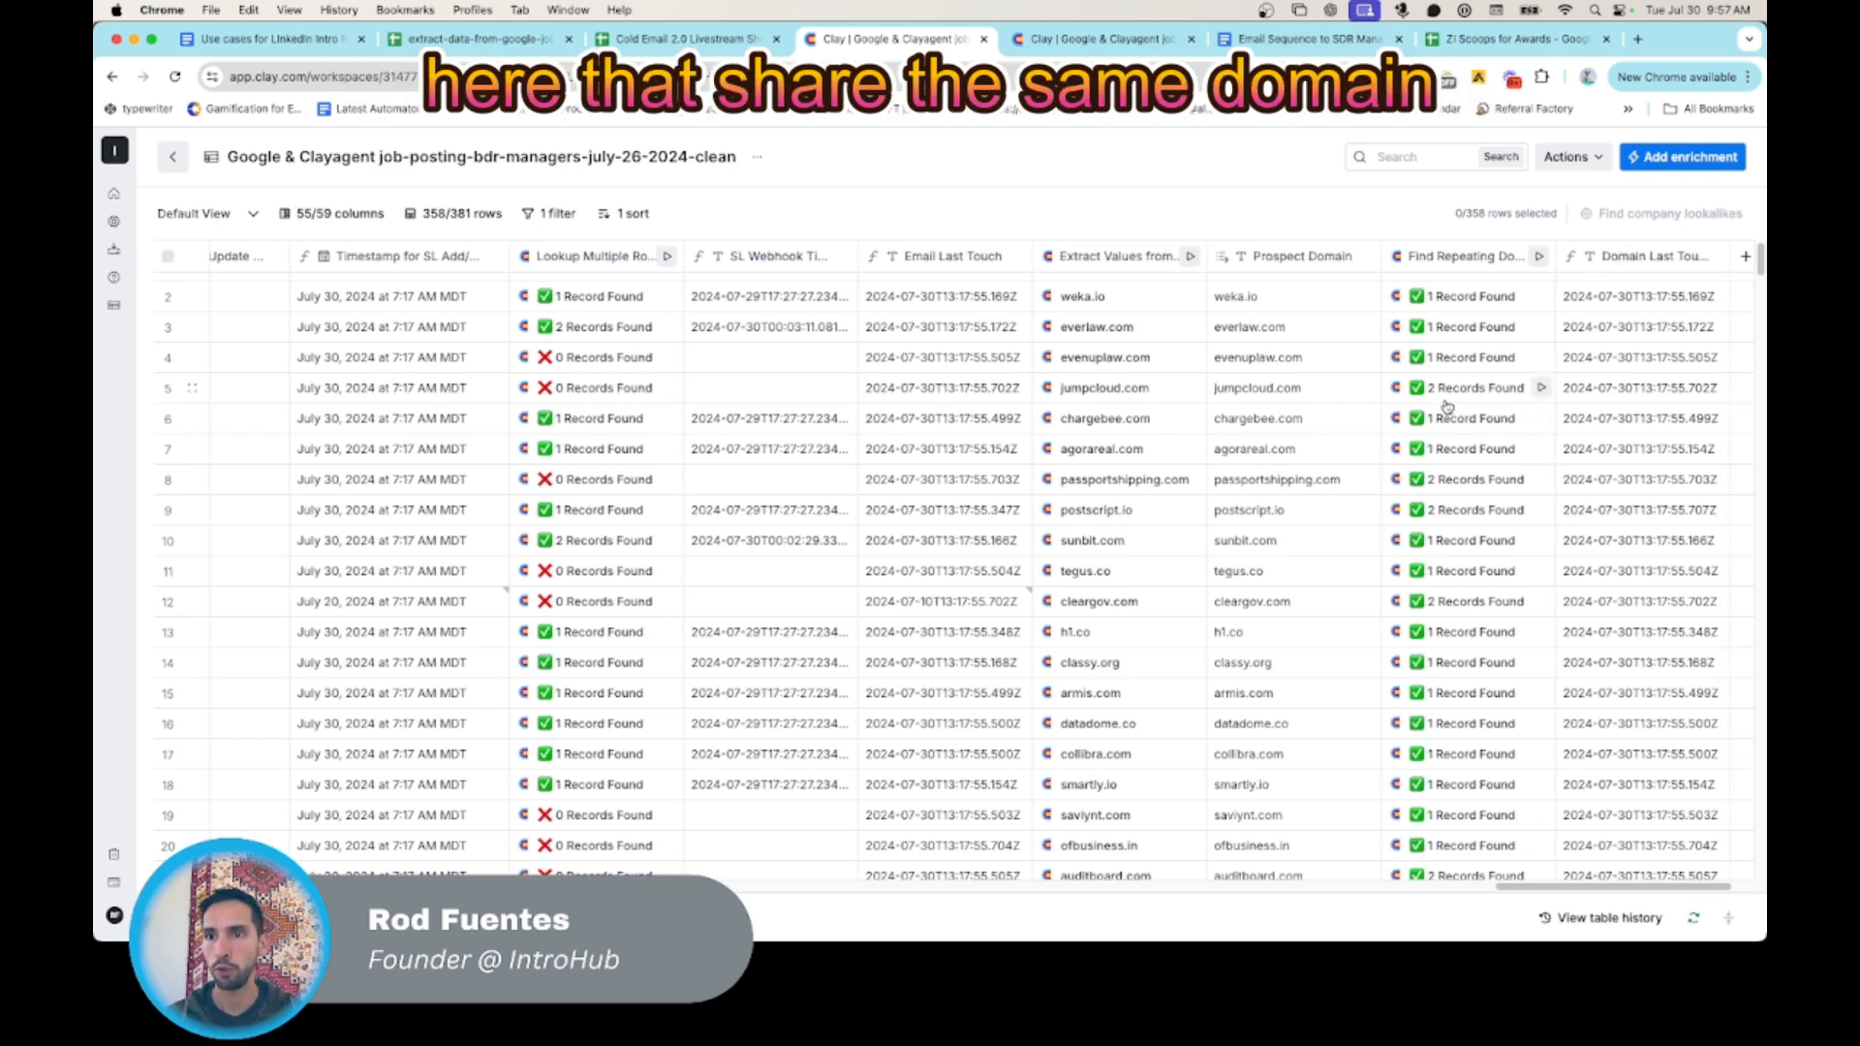
pyautogui.click(545, 215)
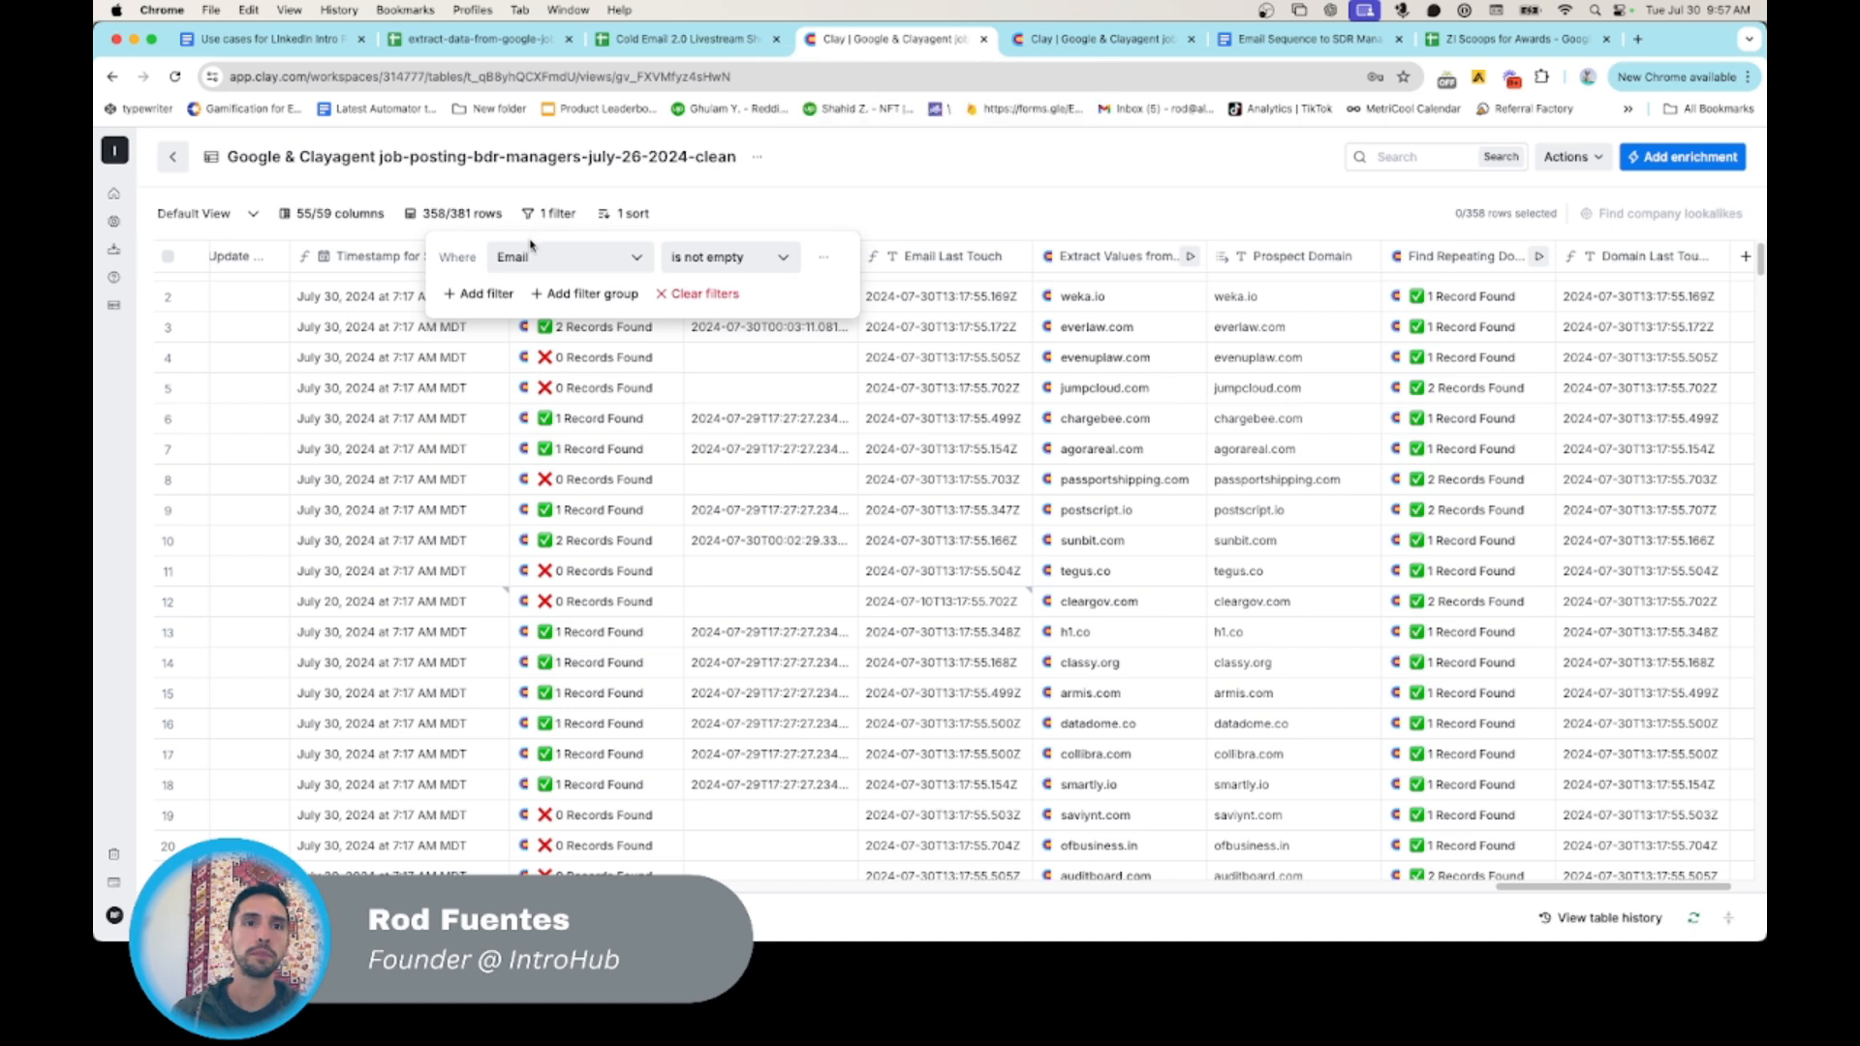
pyautogui.click(511, 293)
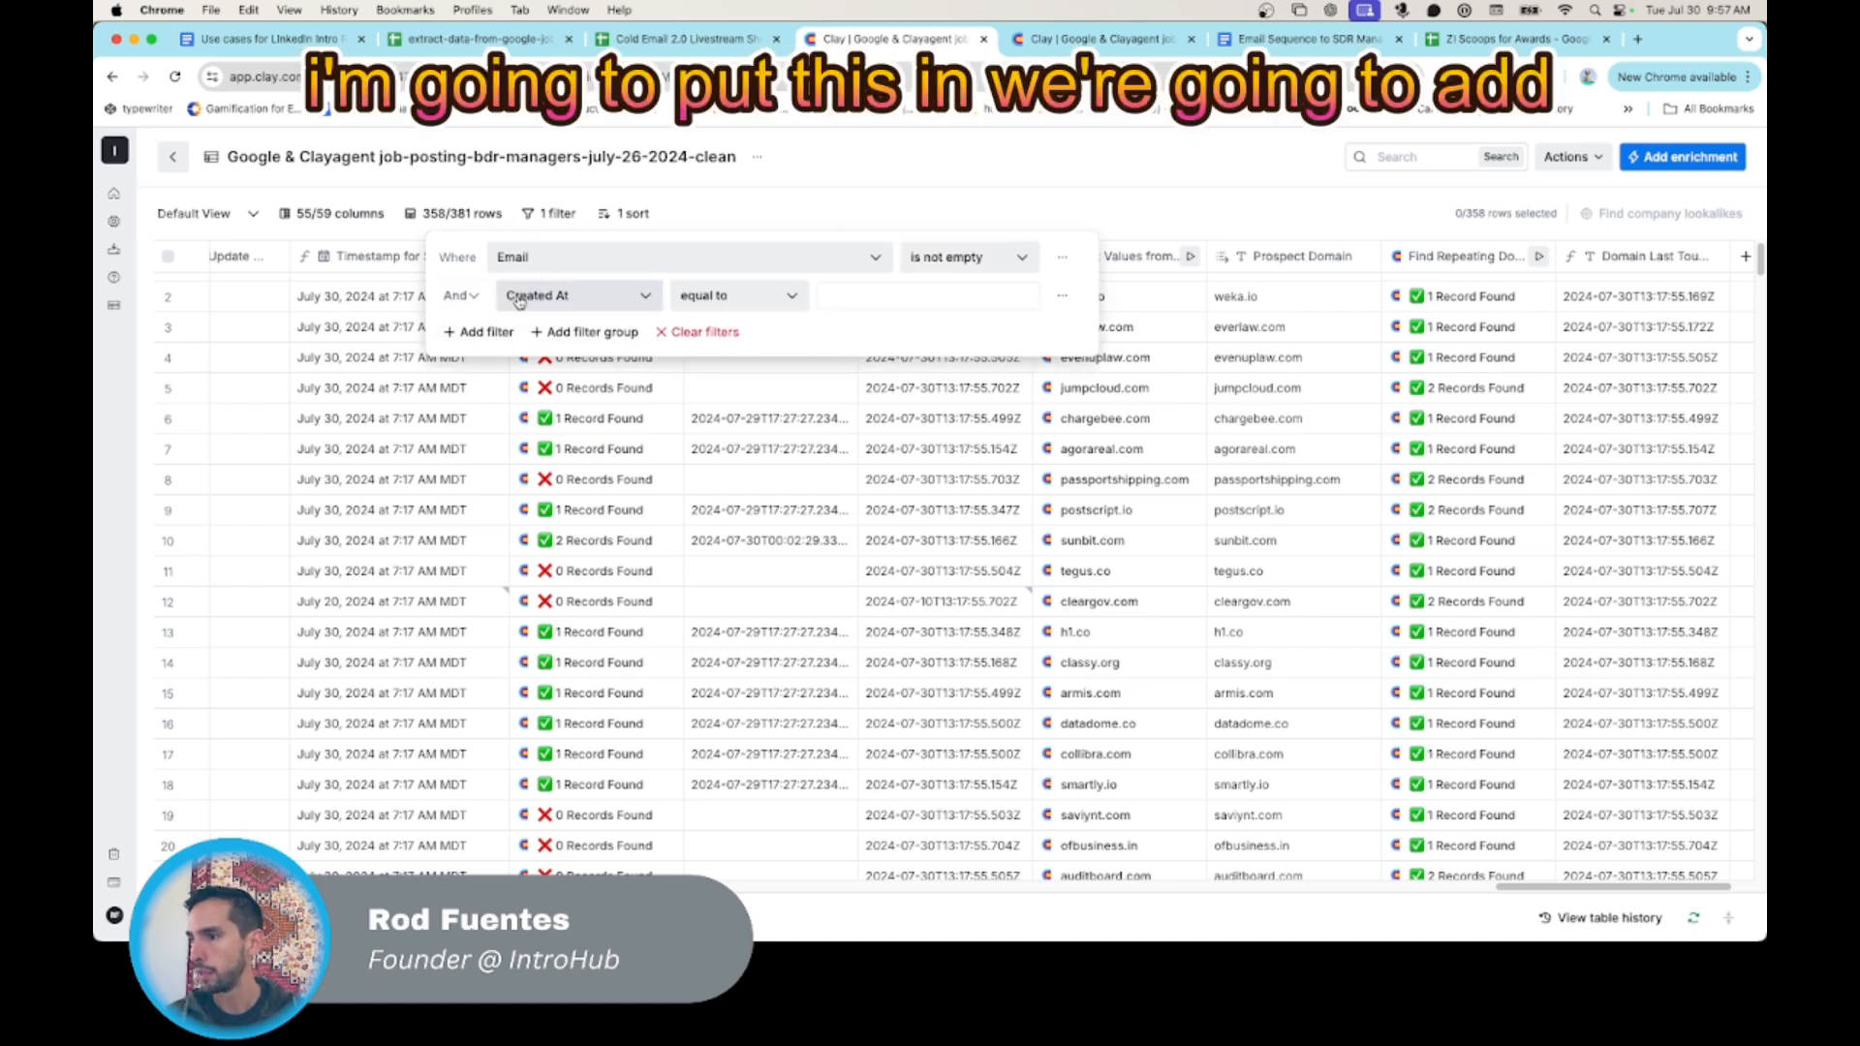
pyautogui.click(555, 297)
pyautogui.scroll(-5, 555, 427)
pyautogui.click(570, 607)
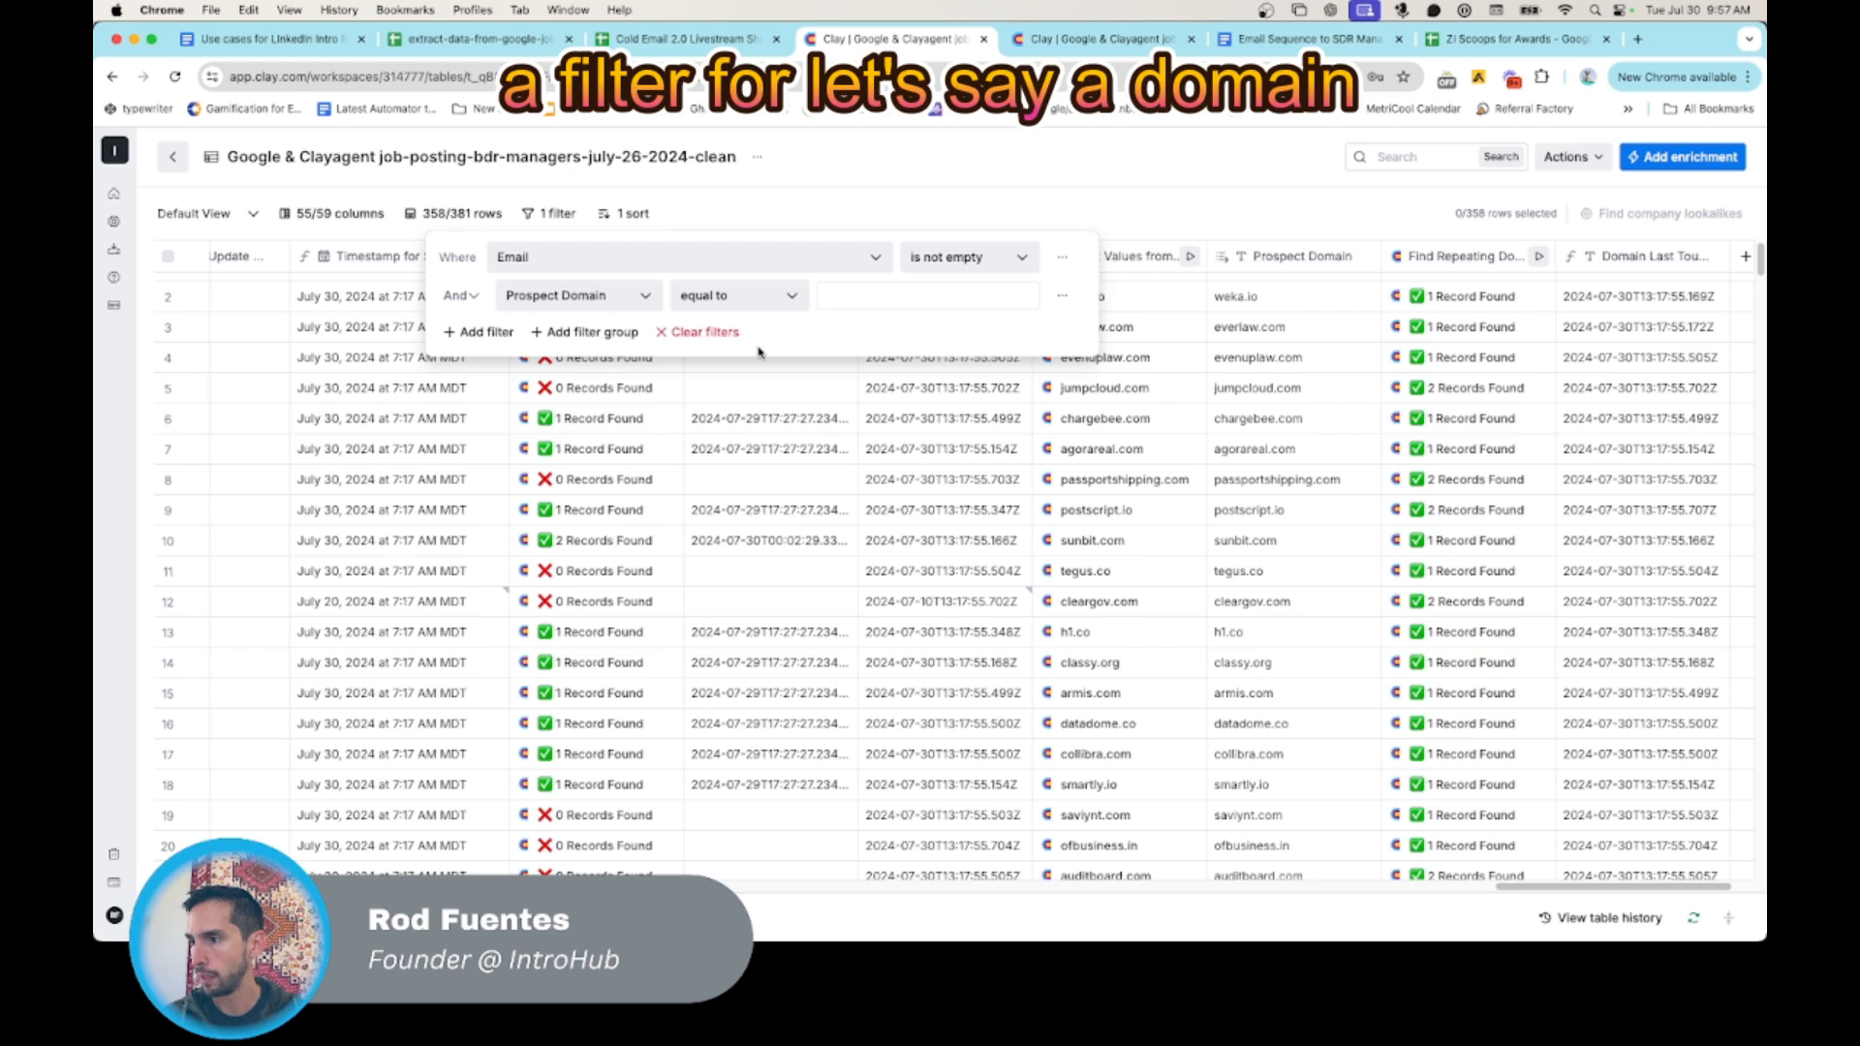
pyautogui.click(843, 296)
pyautogui.write('weka.io')
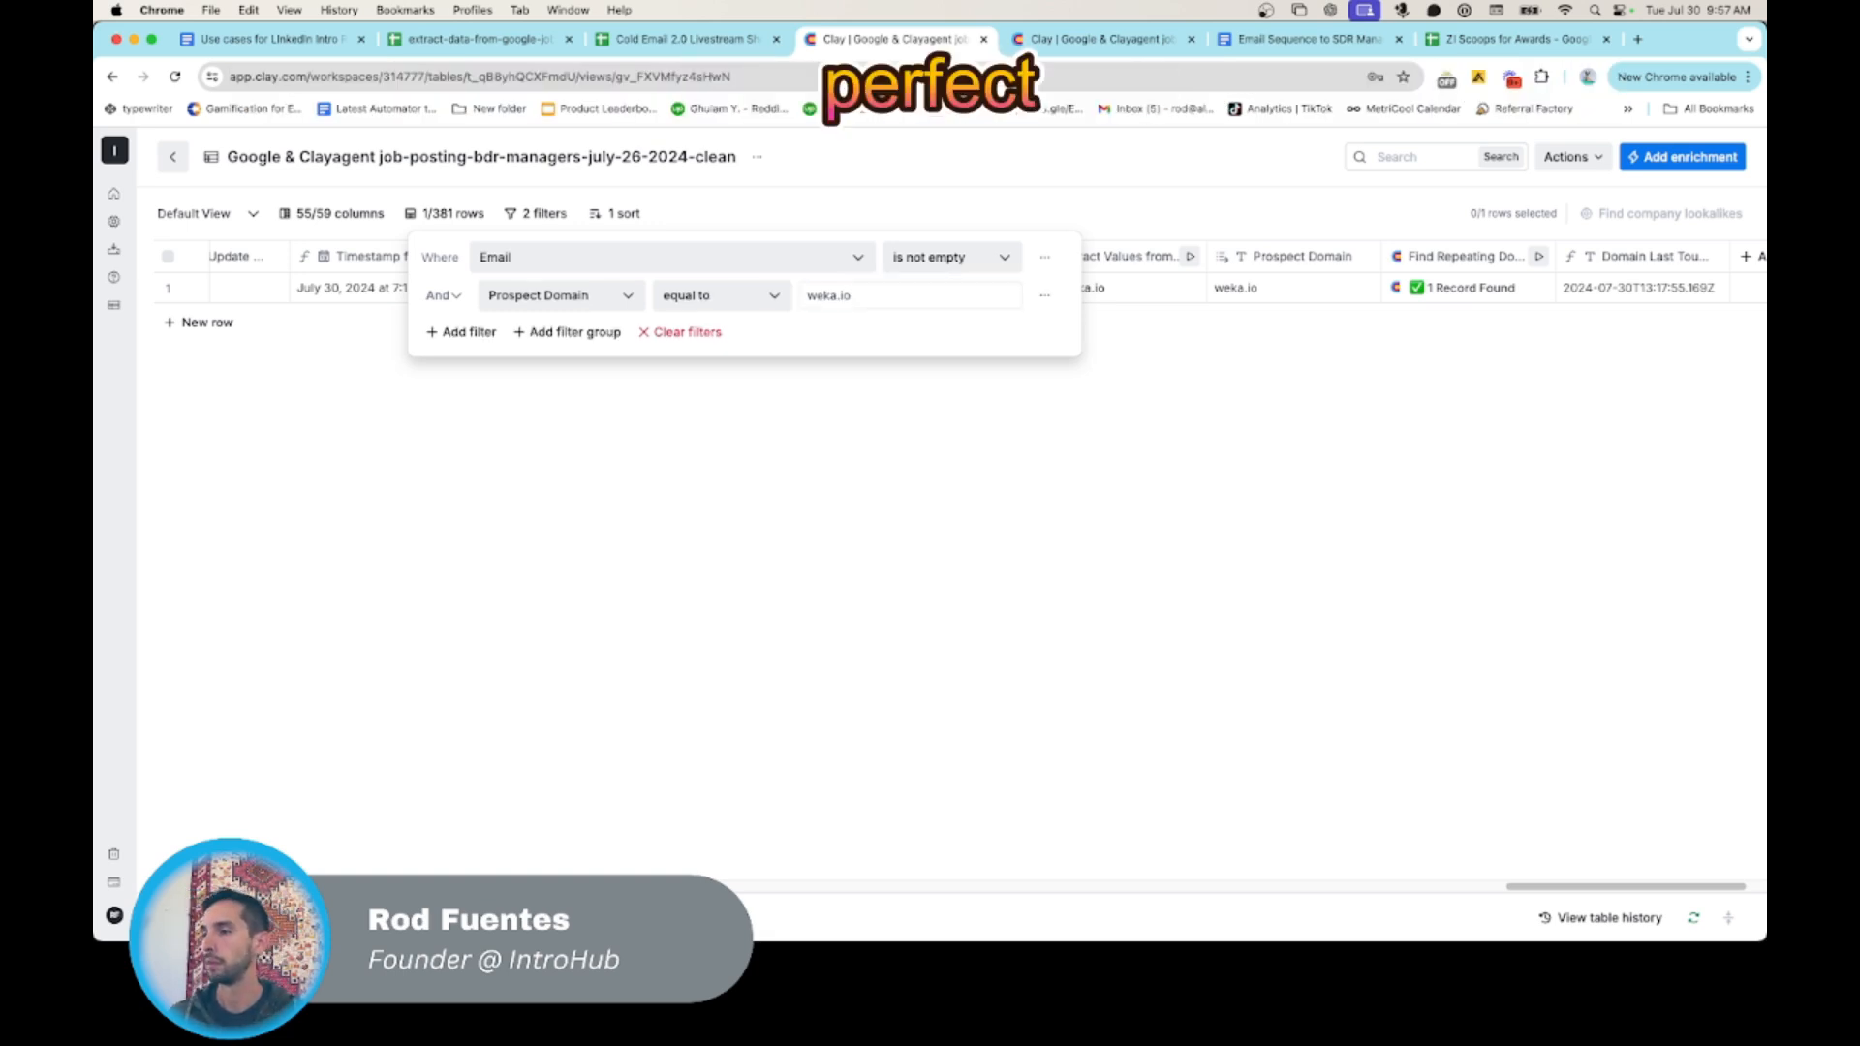
pyautogui.click(765, 484)
# - Add a new row below the filtered record and enter the test contact's first and last name
pyautogui.hscroll(3, 722, 444)
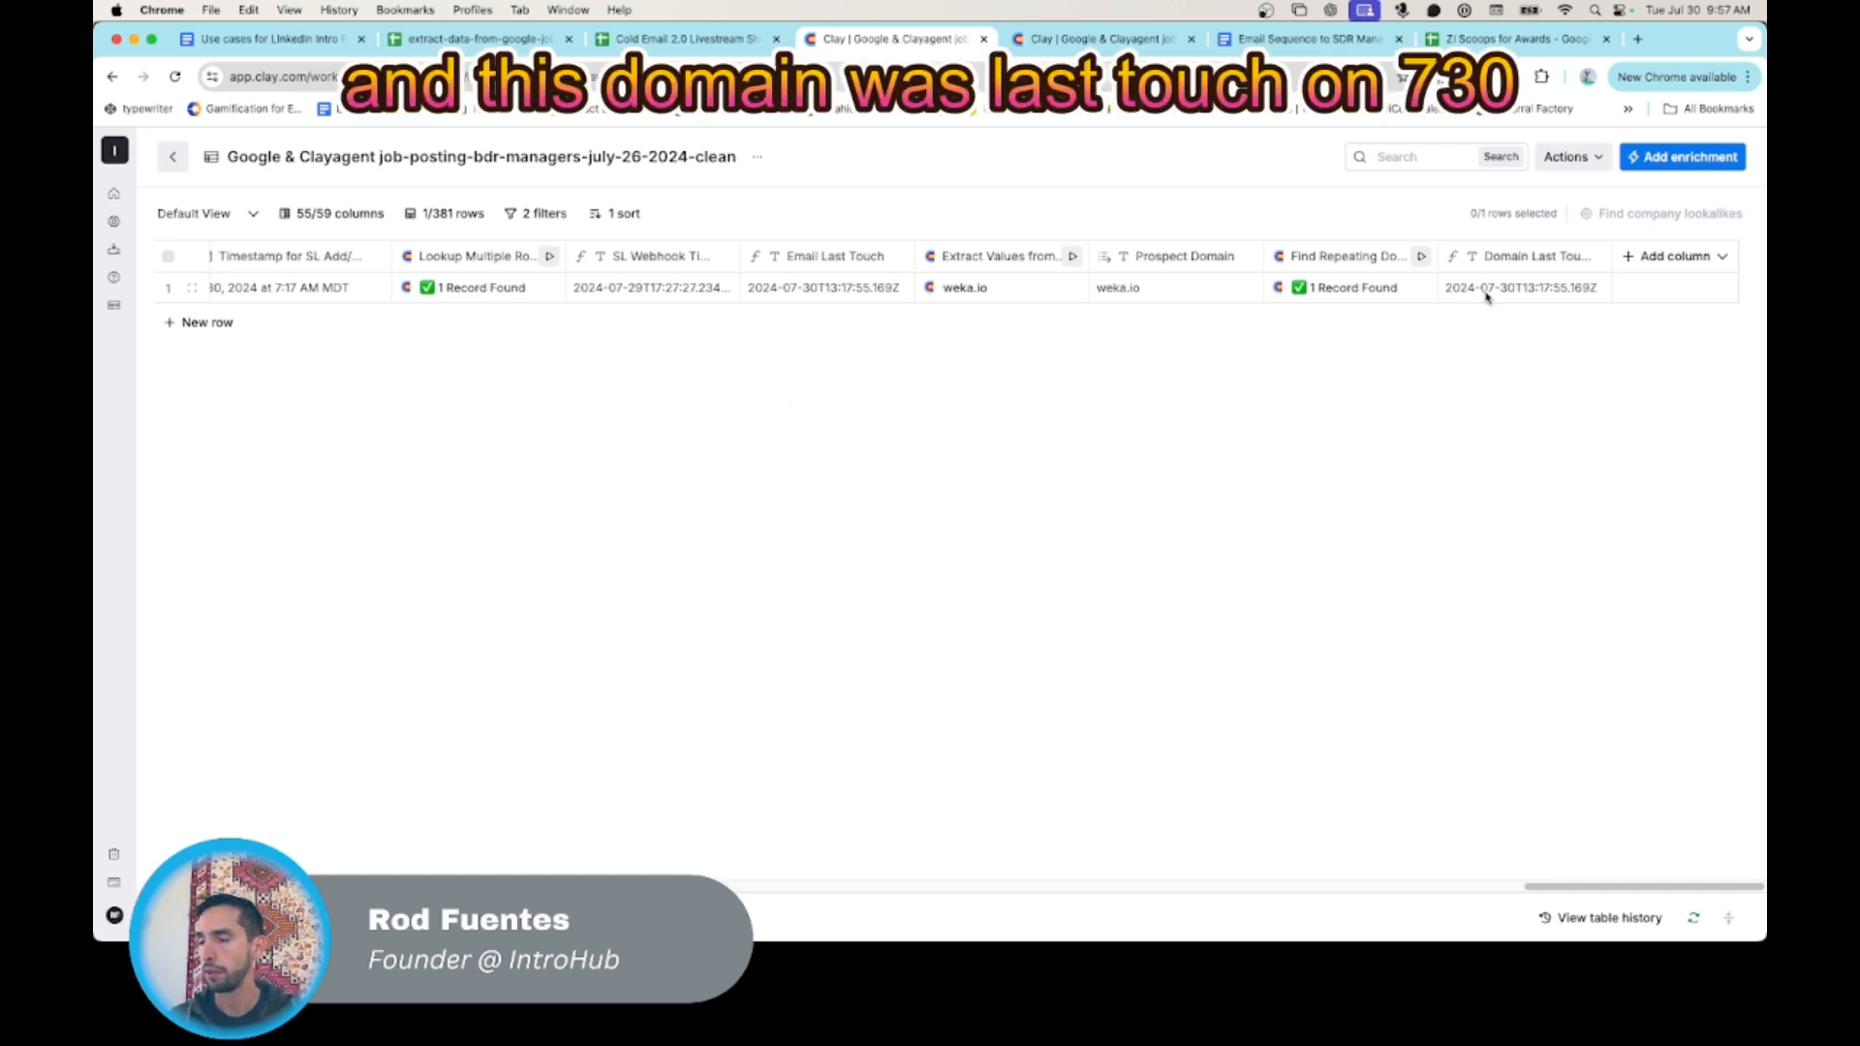
pyautogui.hscroll(-10, 296, 333)
pyautogui.hscroll(12, 296, 333)
pyautogui.hscroll(-5, 288, 326)
pyautogui.click(204, 323)
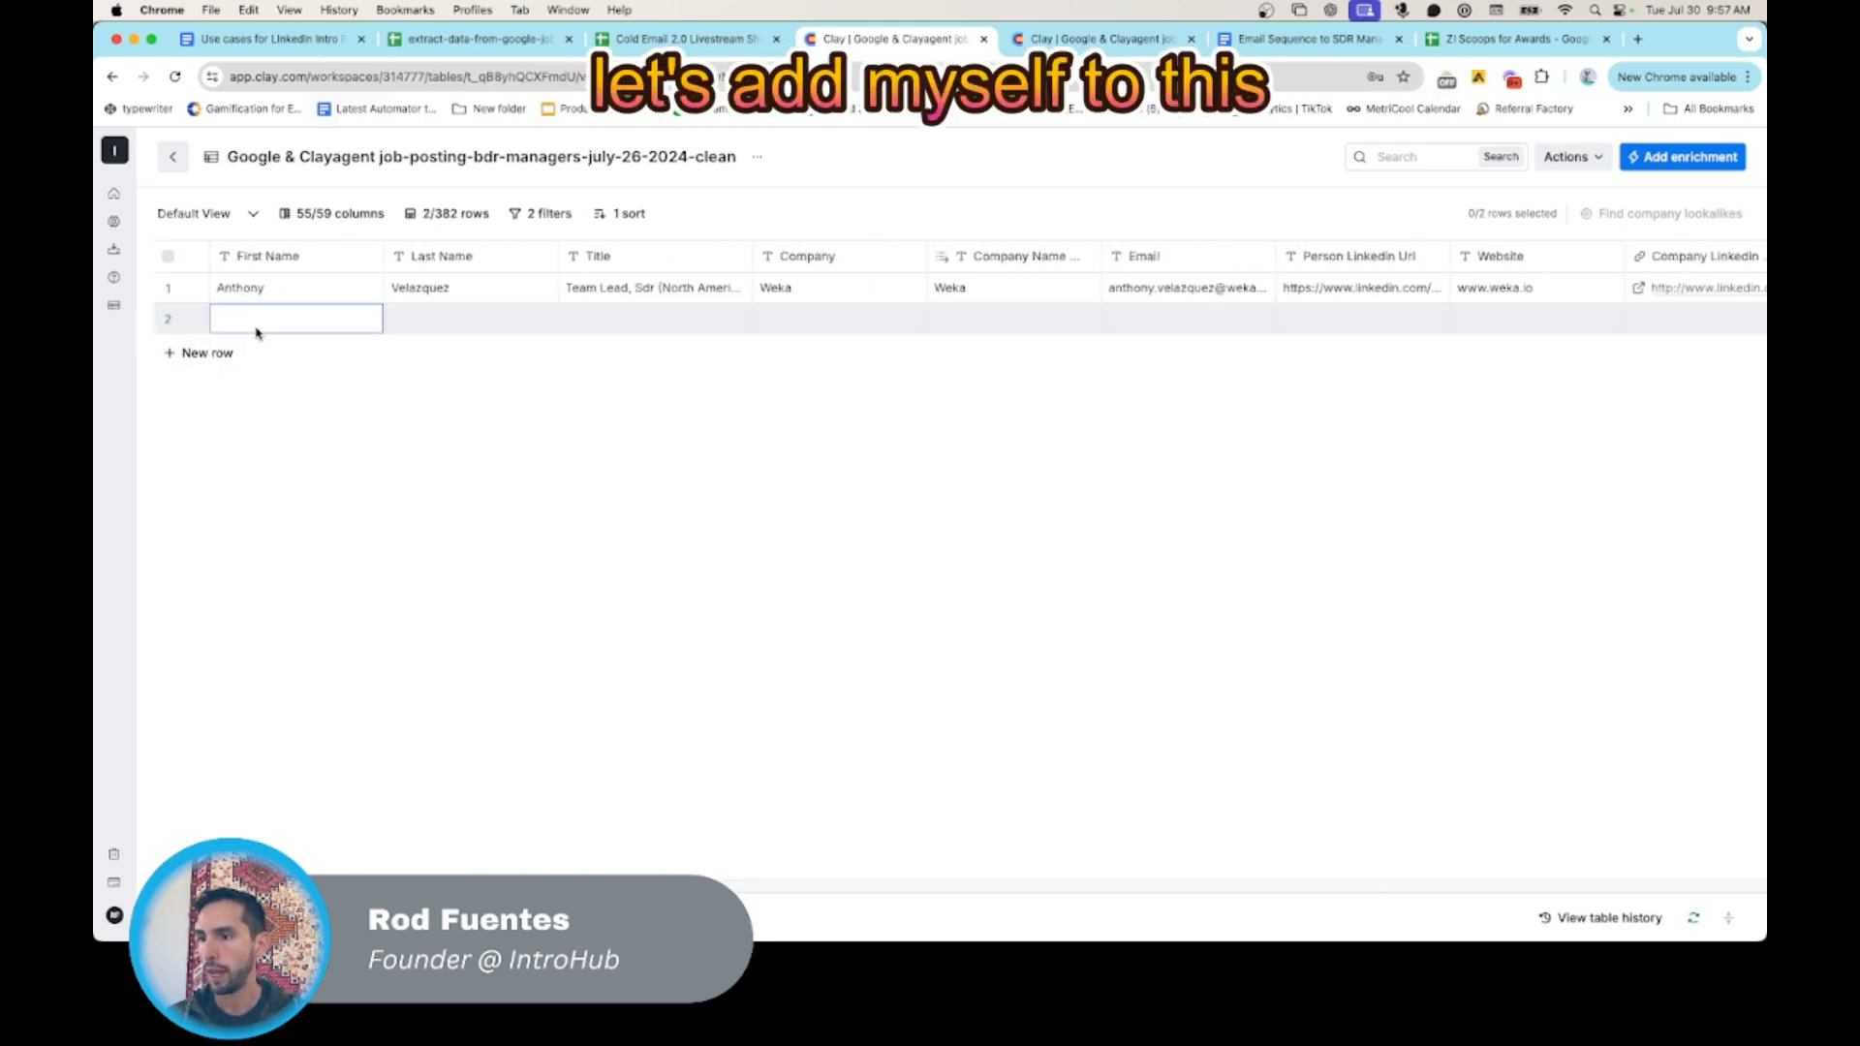
pyautogui.doubleClick(252, 319)
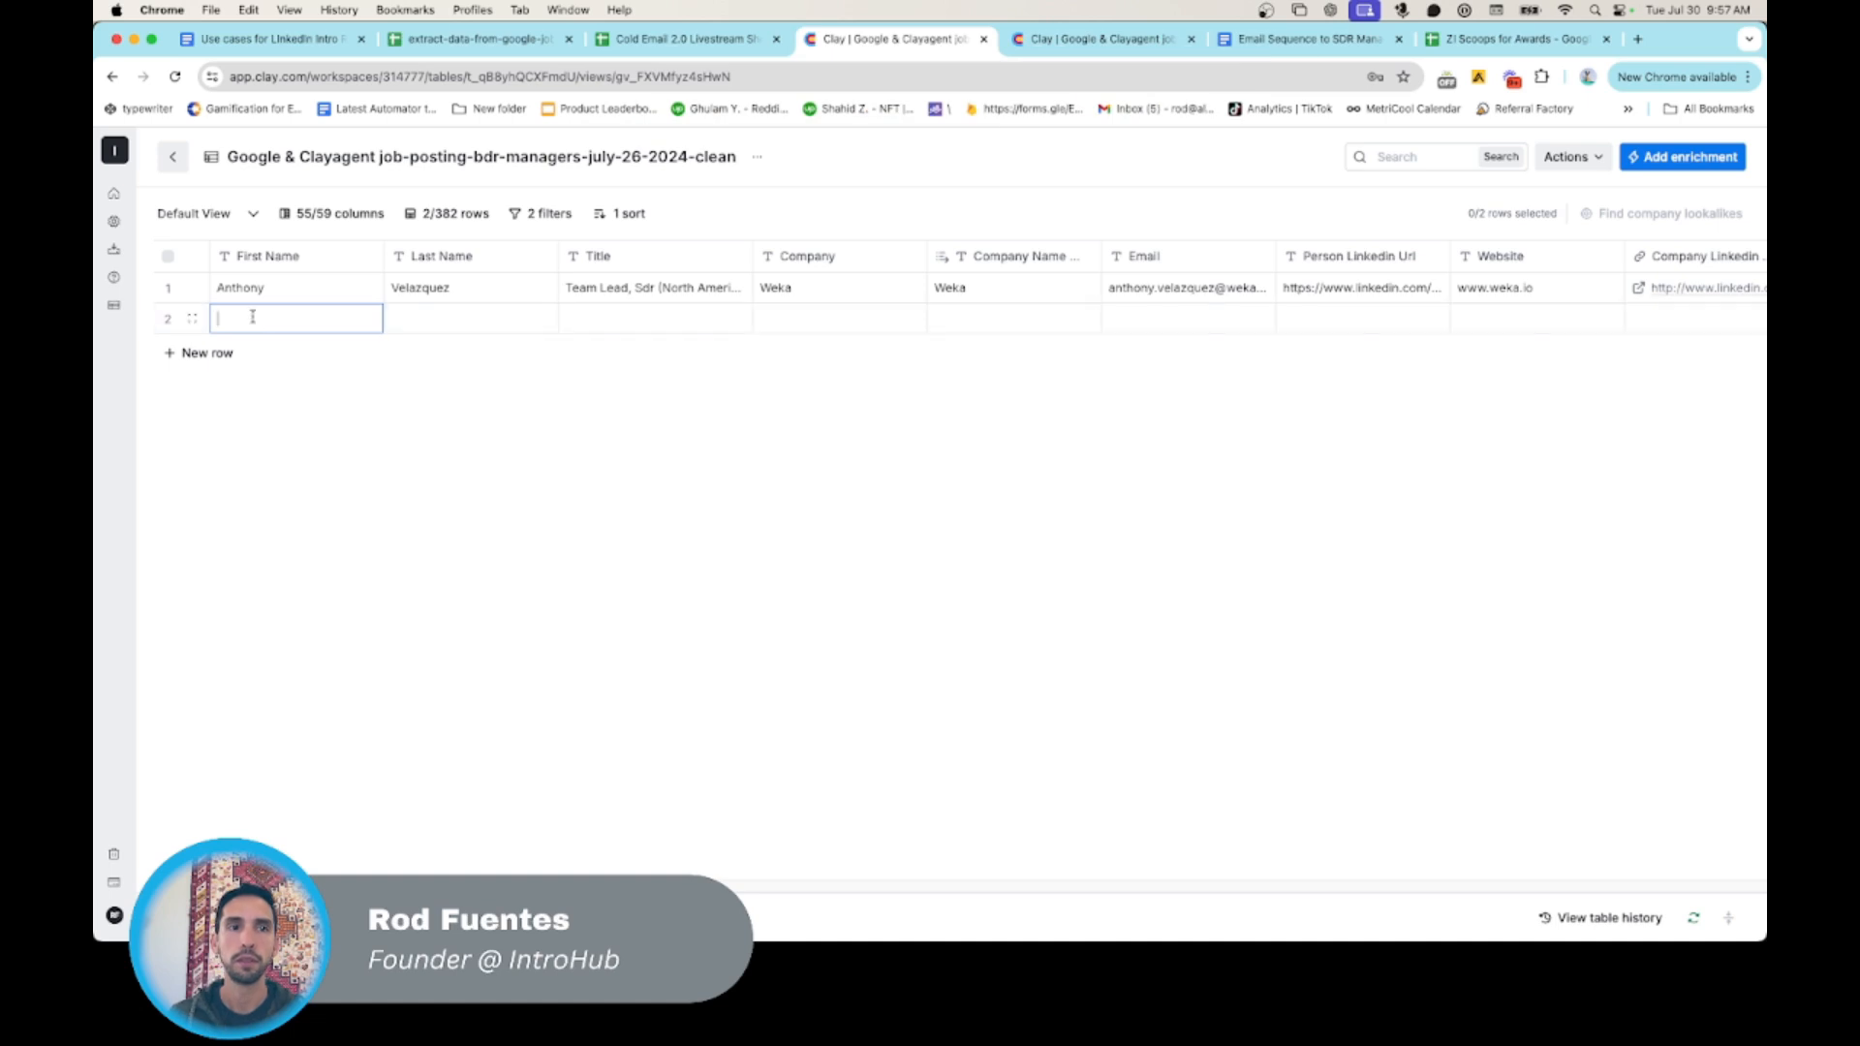
pyautogui.press('Tab')
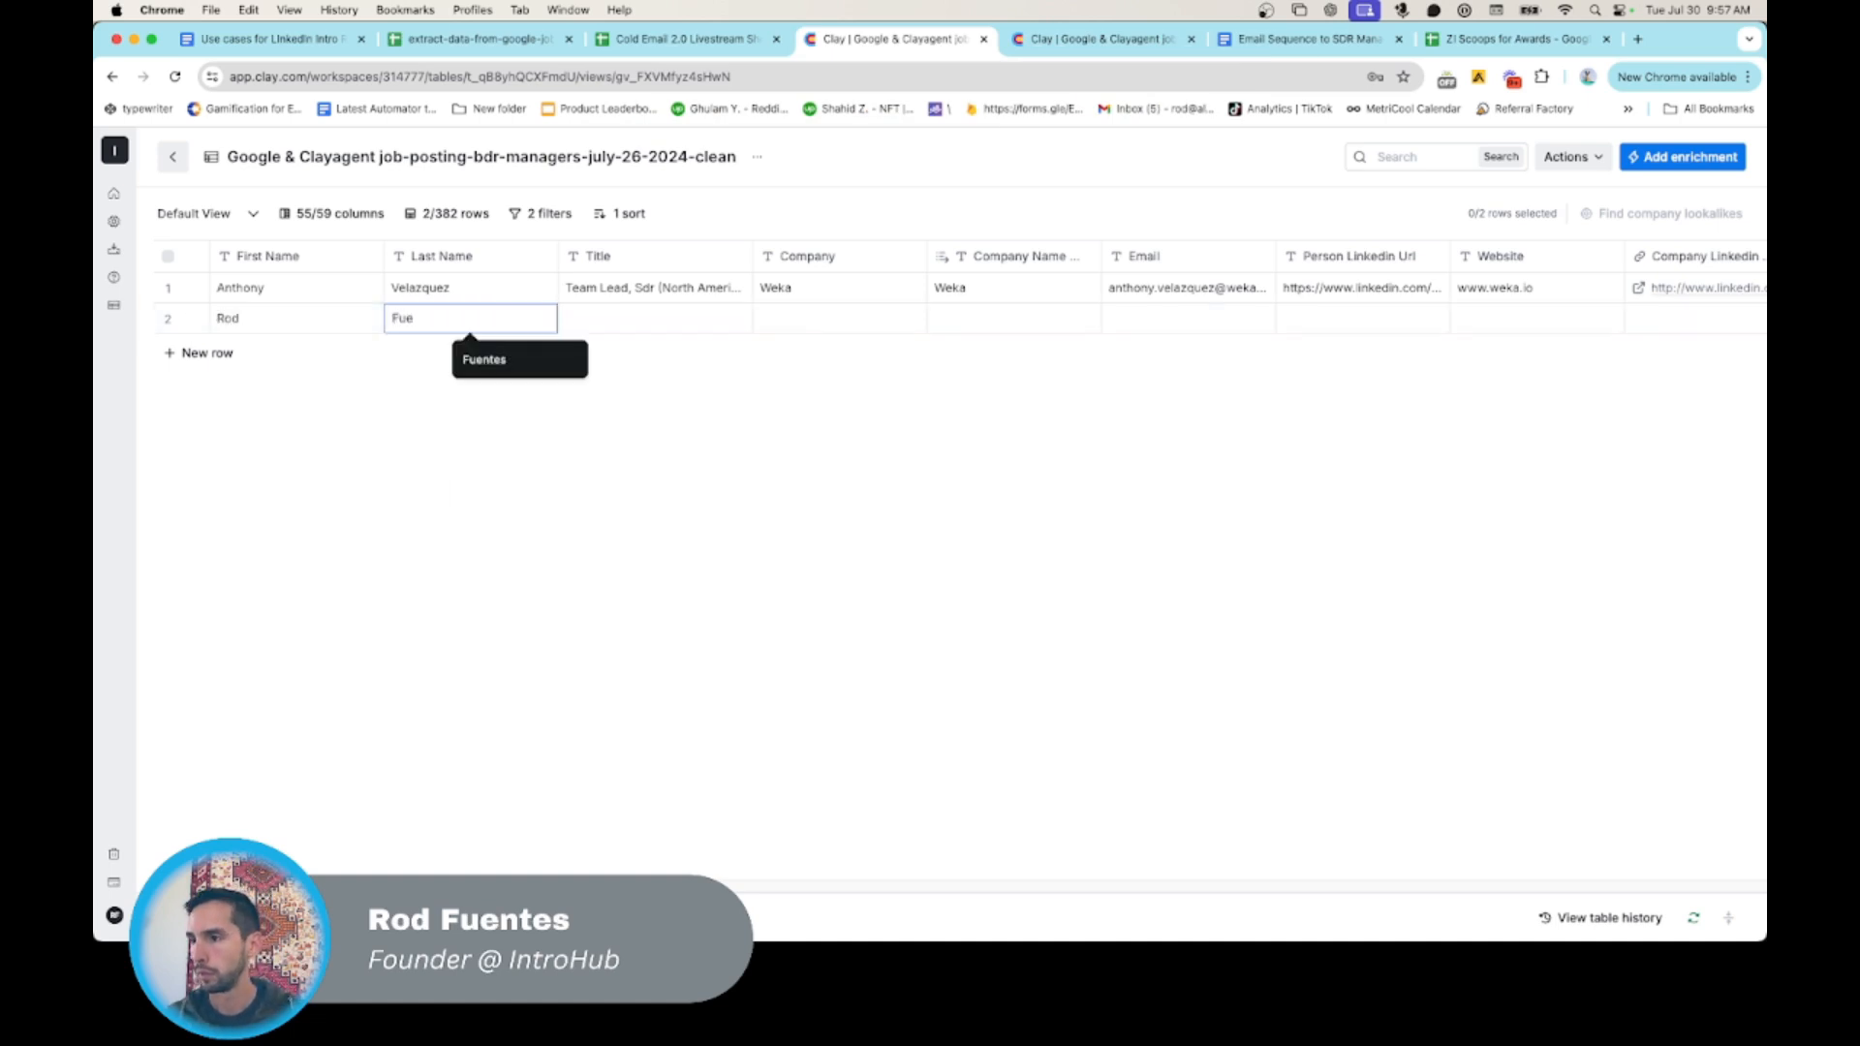
# - Complete the new row with title Some Title, Weka in both company columns, and a contact e-mail at the weka.io domain
pyautogui.press('Tab')
pyautogui.write('Some Title')
pyautogui.press('Tab')
pyautogui.write('Weka')
pyautogui.press('Tab')
pyautogui.write('Weka')
pyautogui.press('Tab')
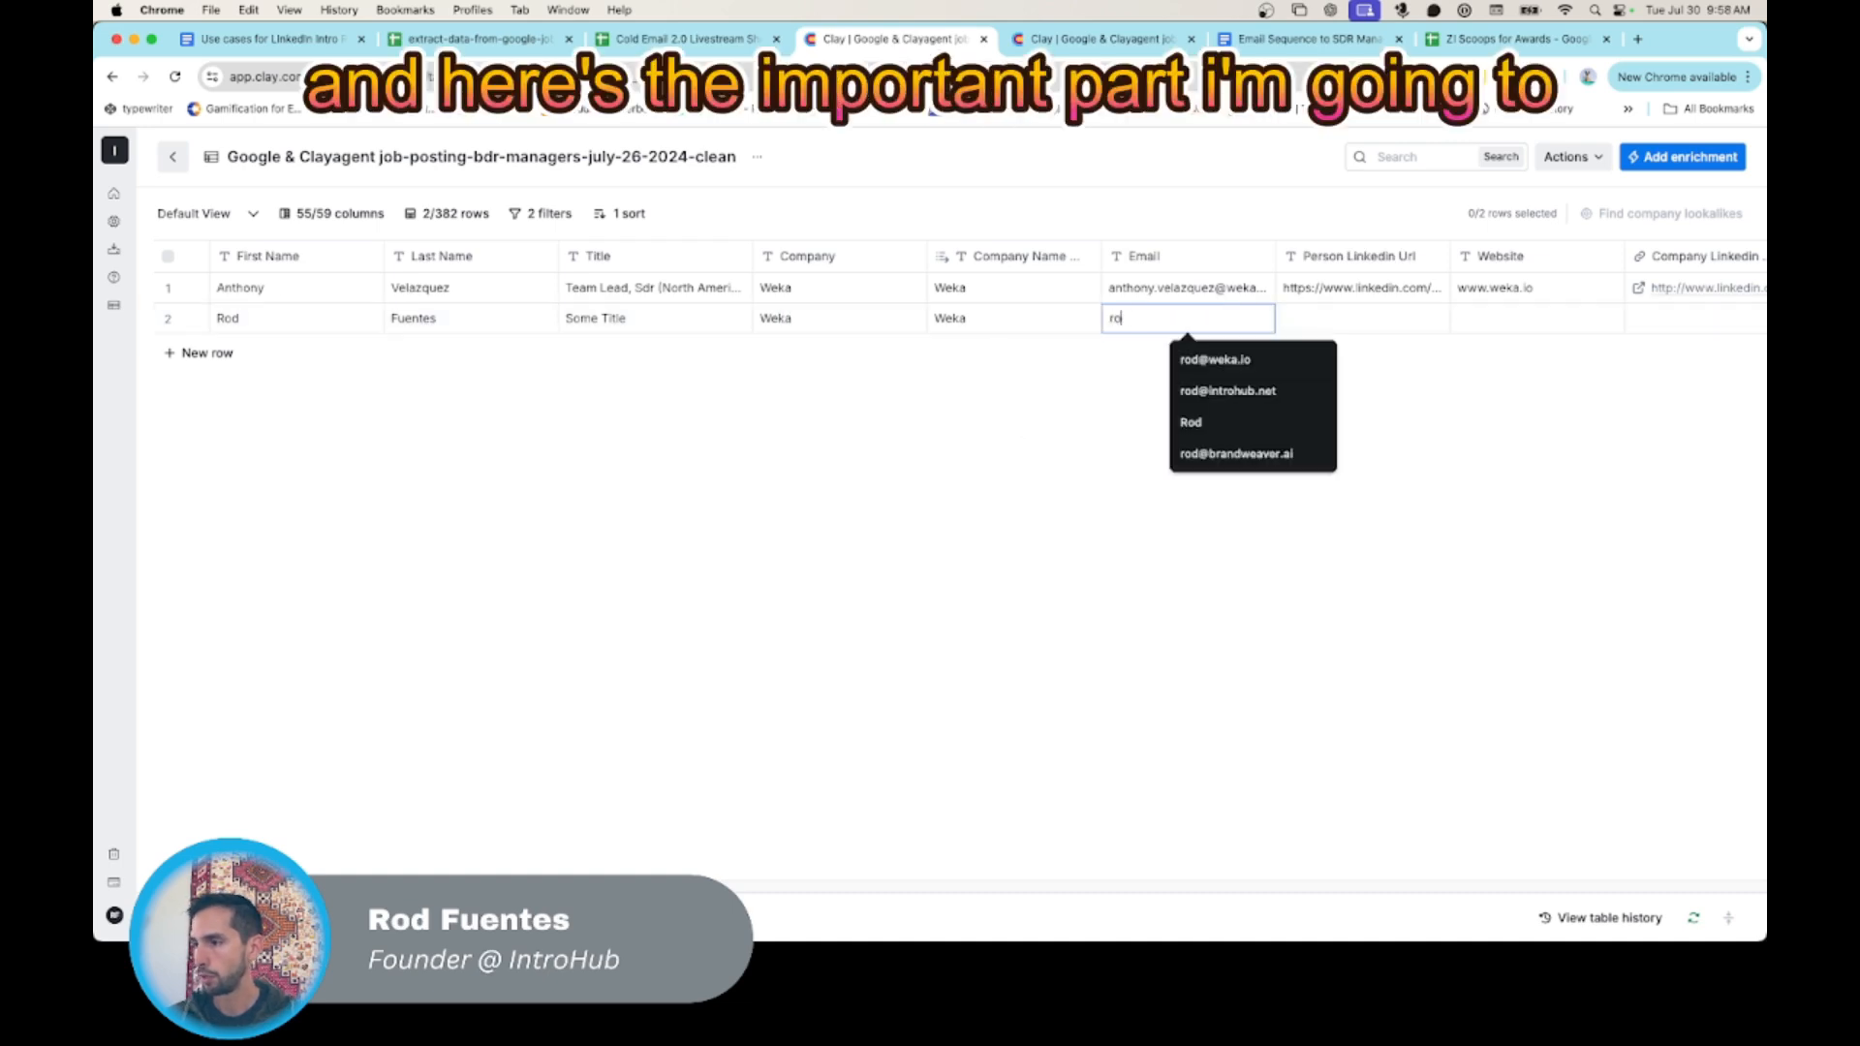
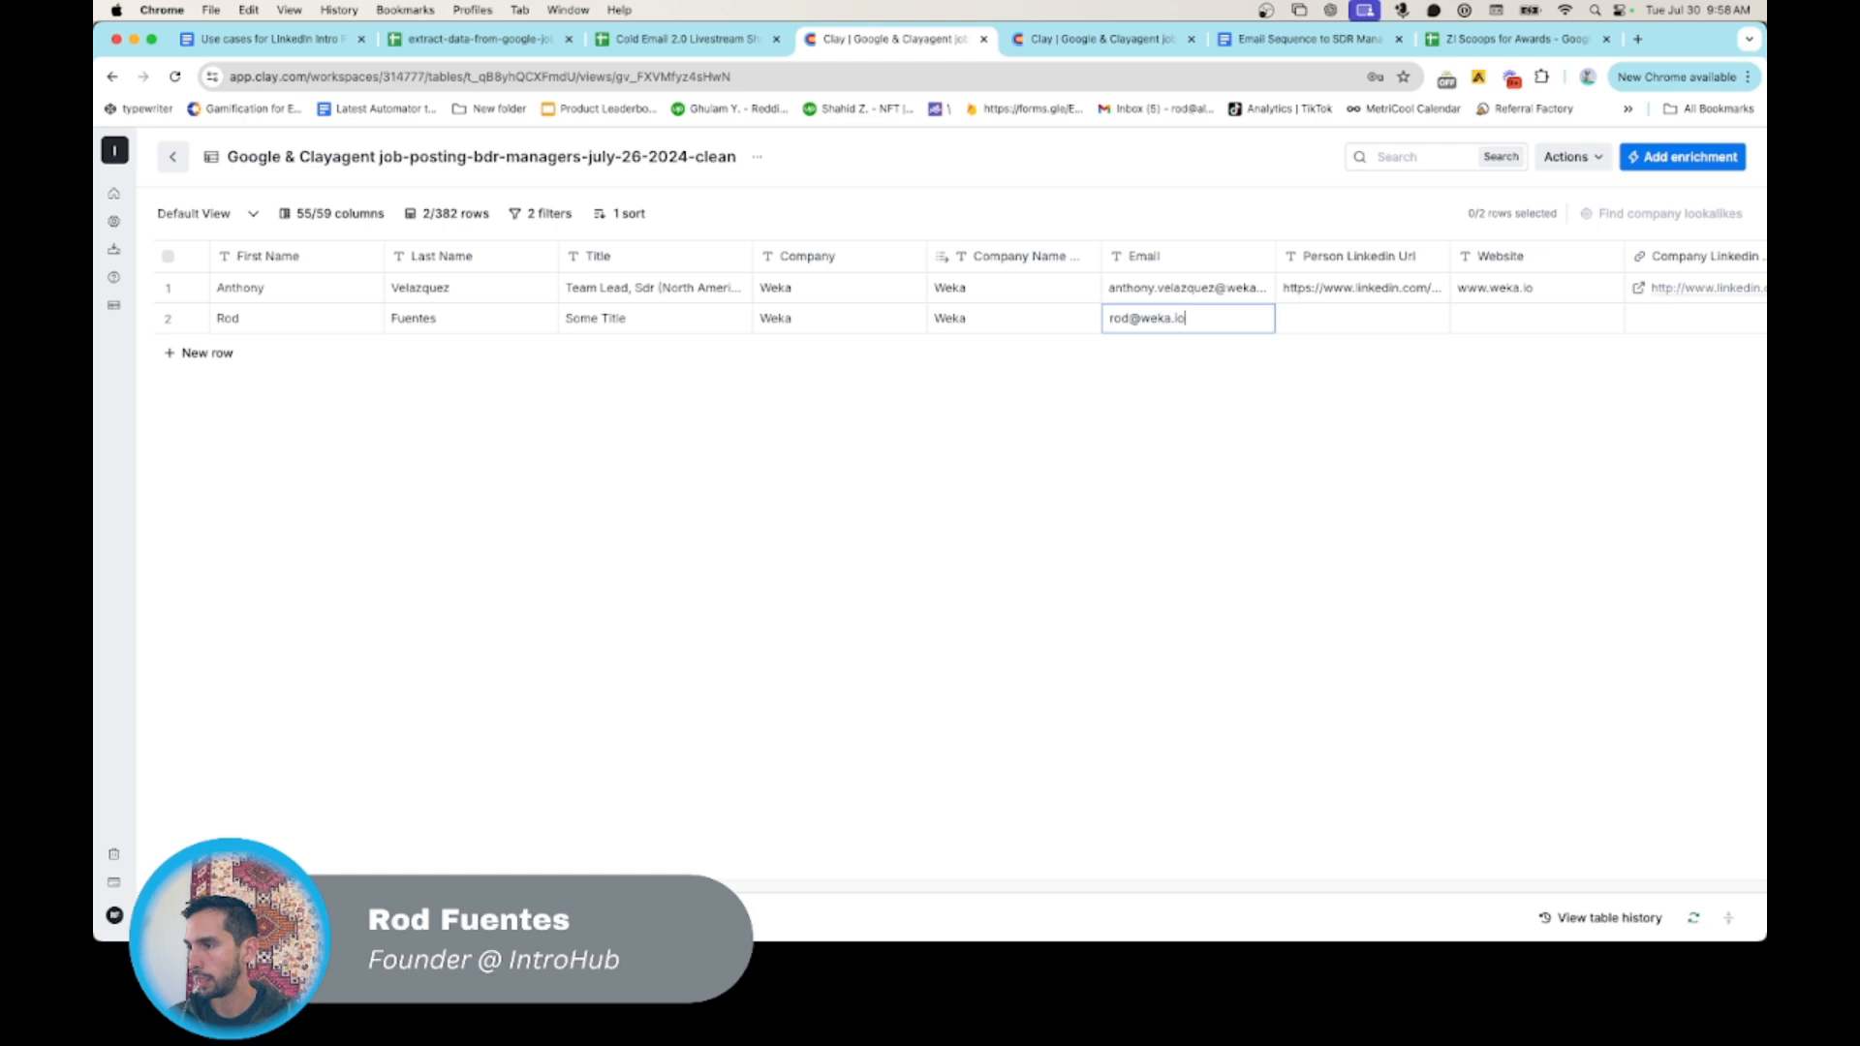
pyautogui.press('Return')
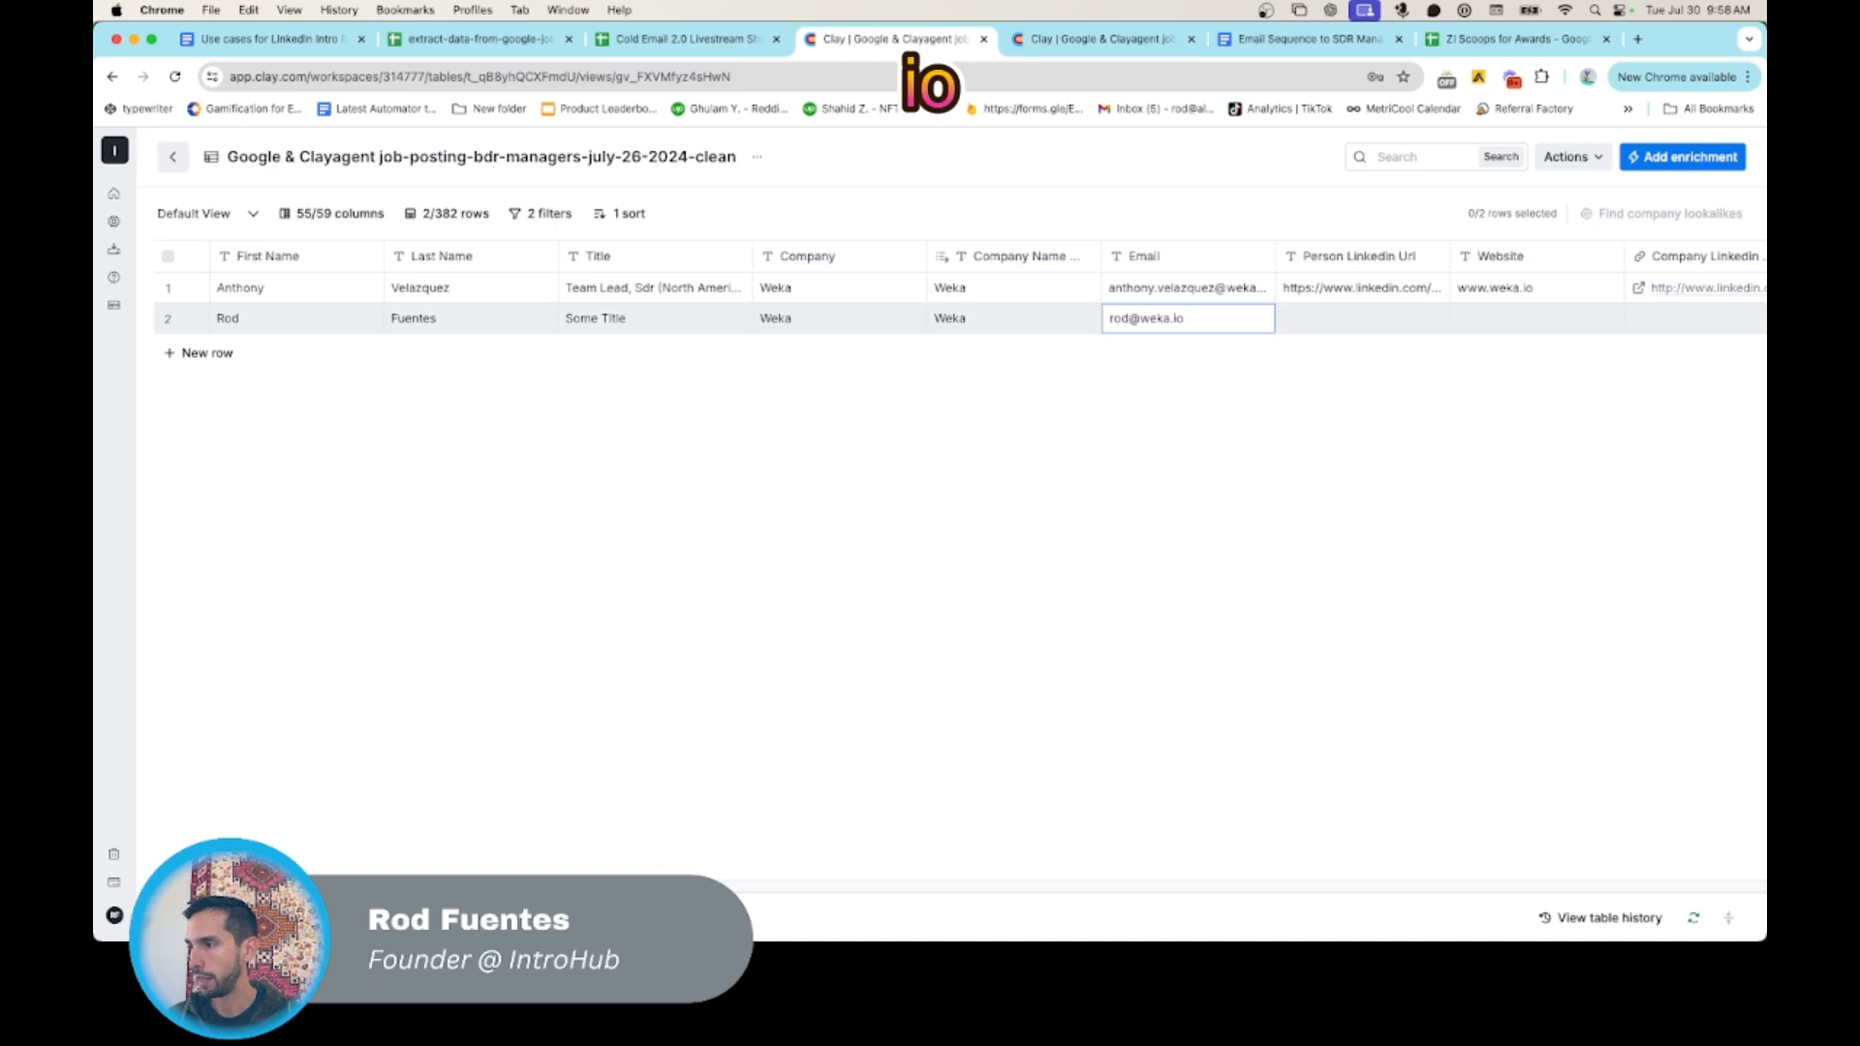
# - Examine the new row's campaign, timestamp, Email Last Touch, Prospect Domain and repeating-domain lookup columns to check how they respond
pyautogui.hscroll(5, 676, 456)
pyautogui.hscroll(10, 676, 456)
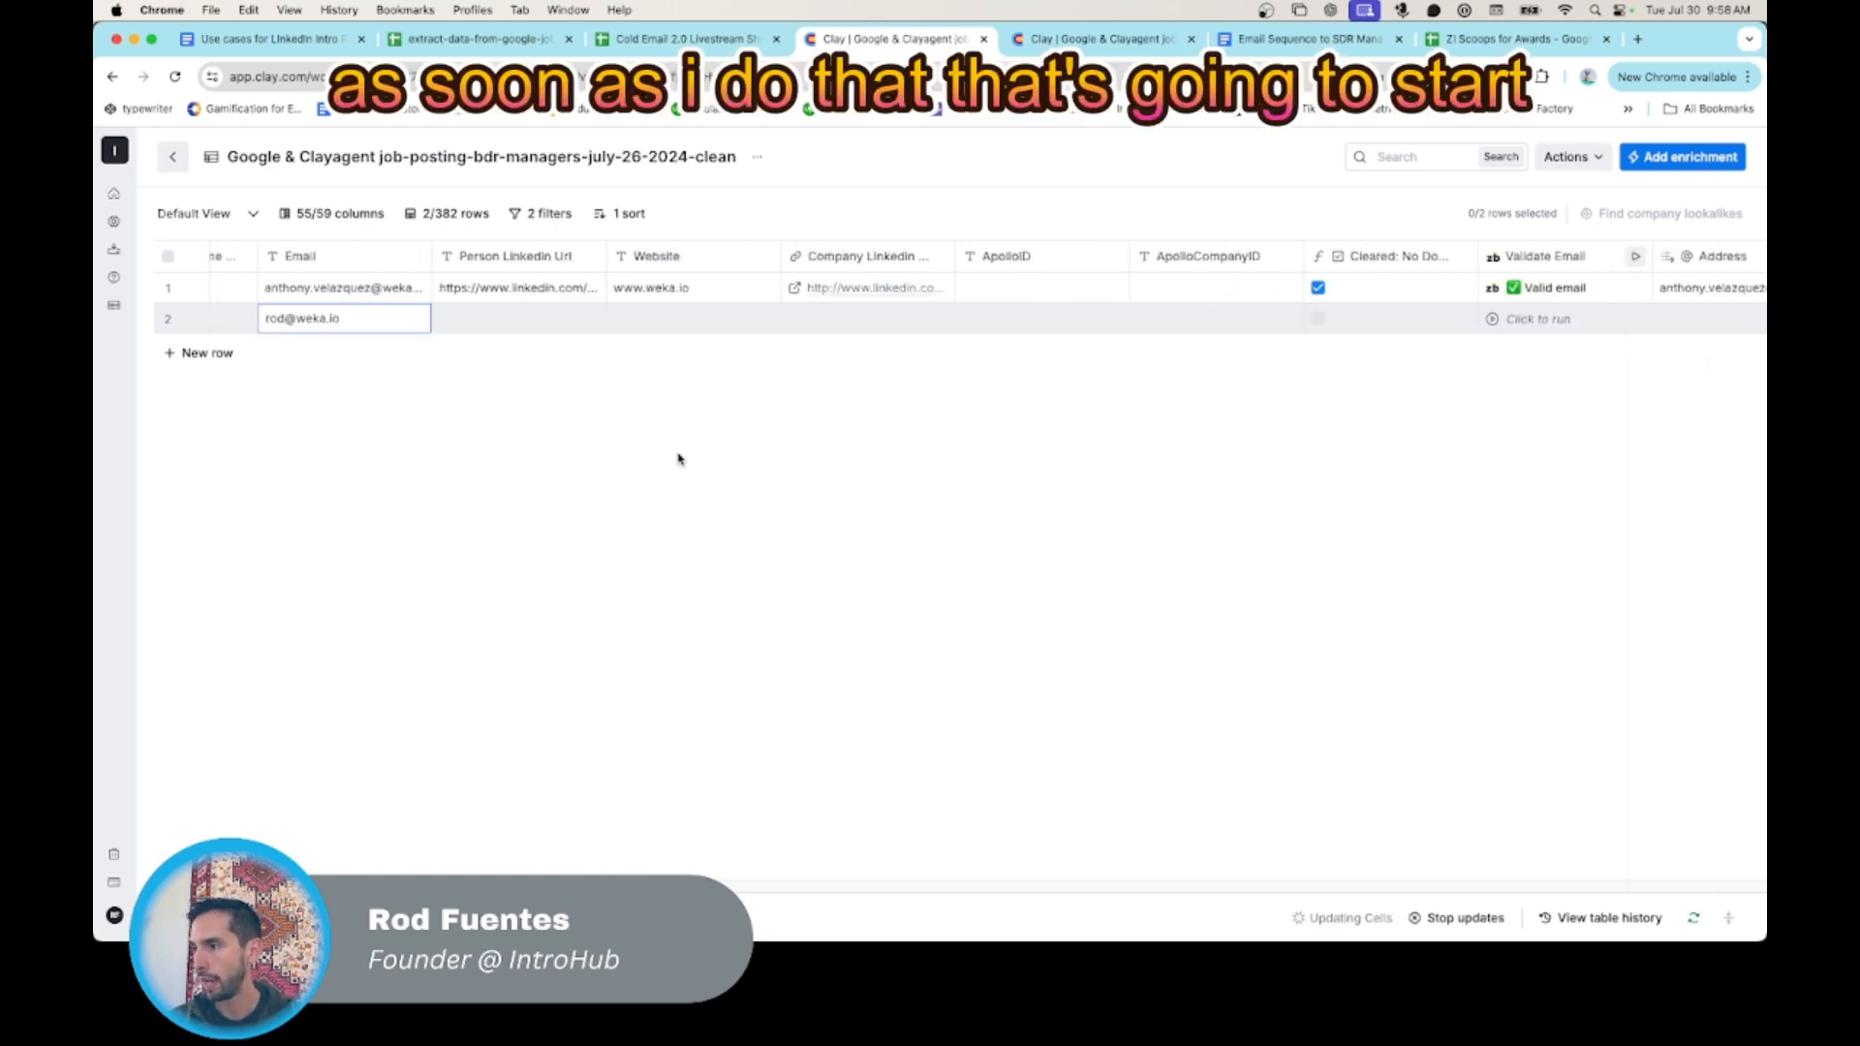
pyautogui.hscroll(15, 1145, 416)
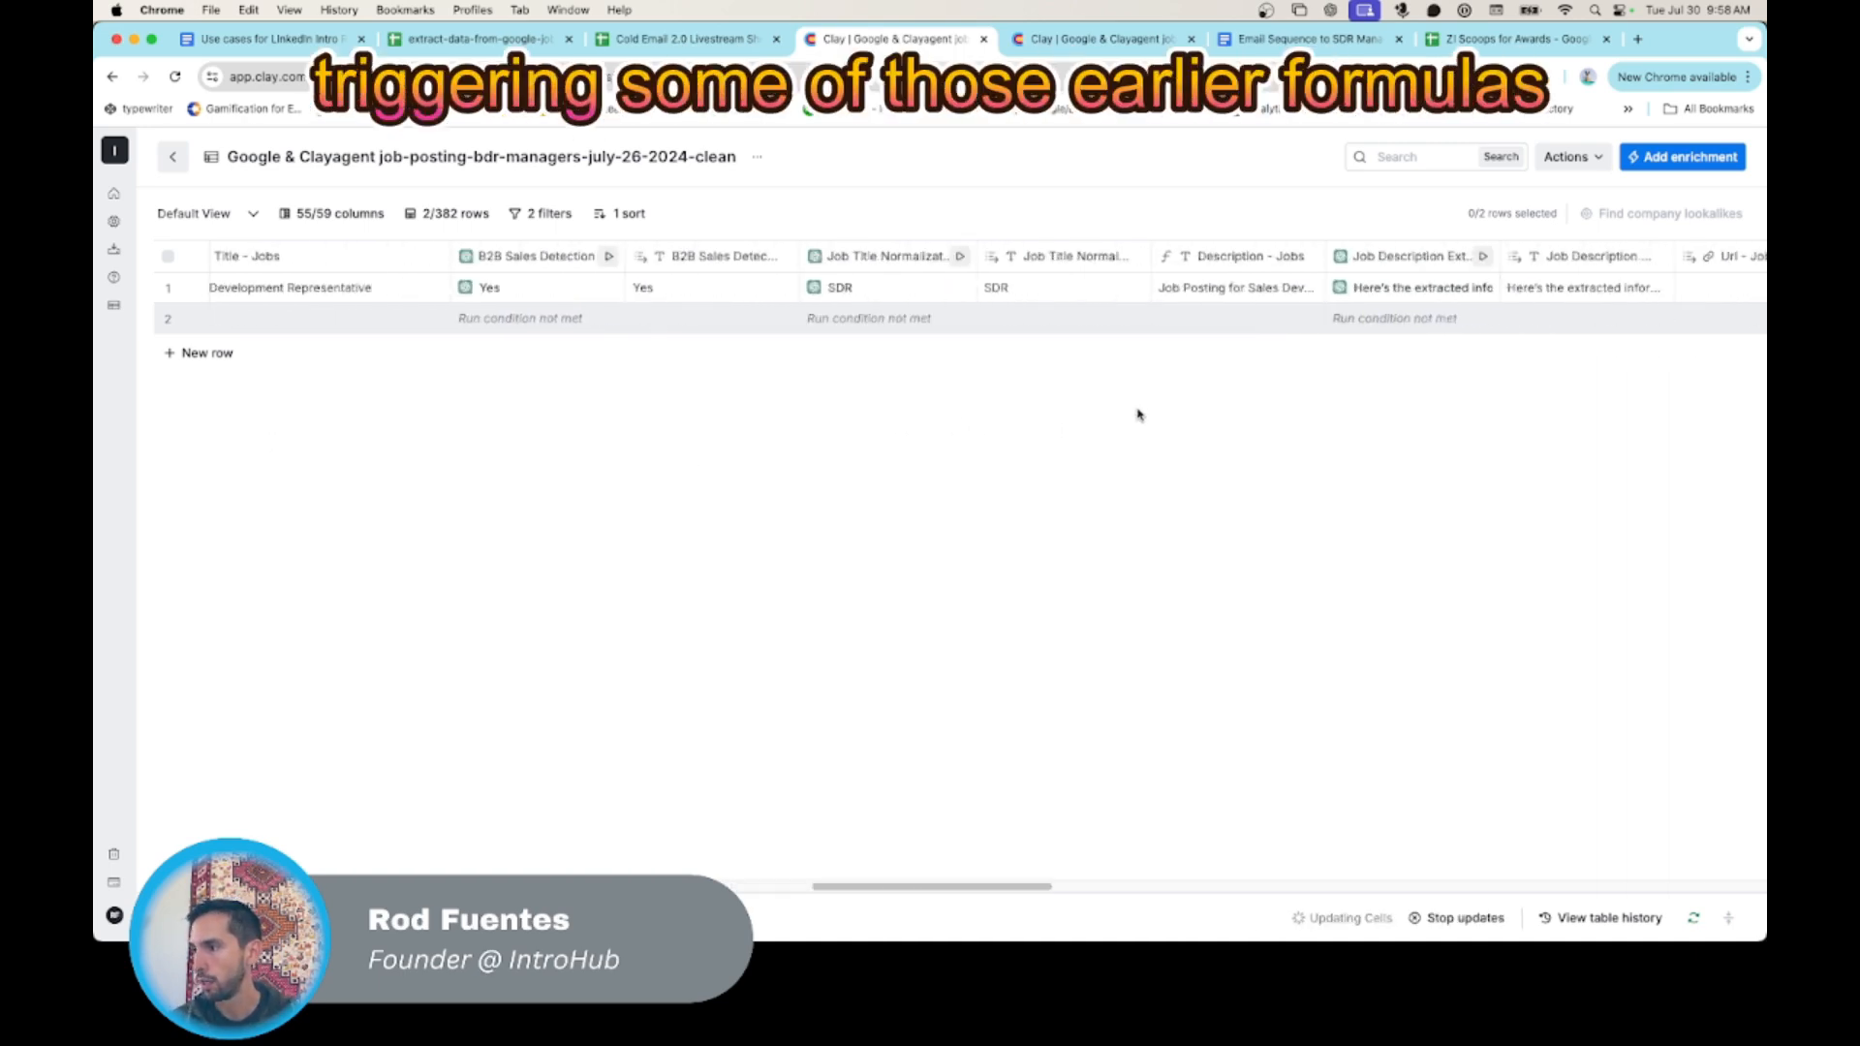
pyautogui.hscroll(10, 1136, 415)
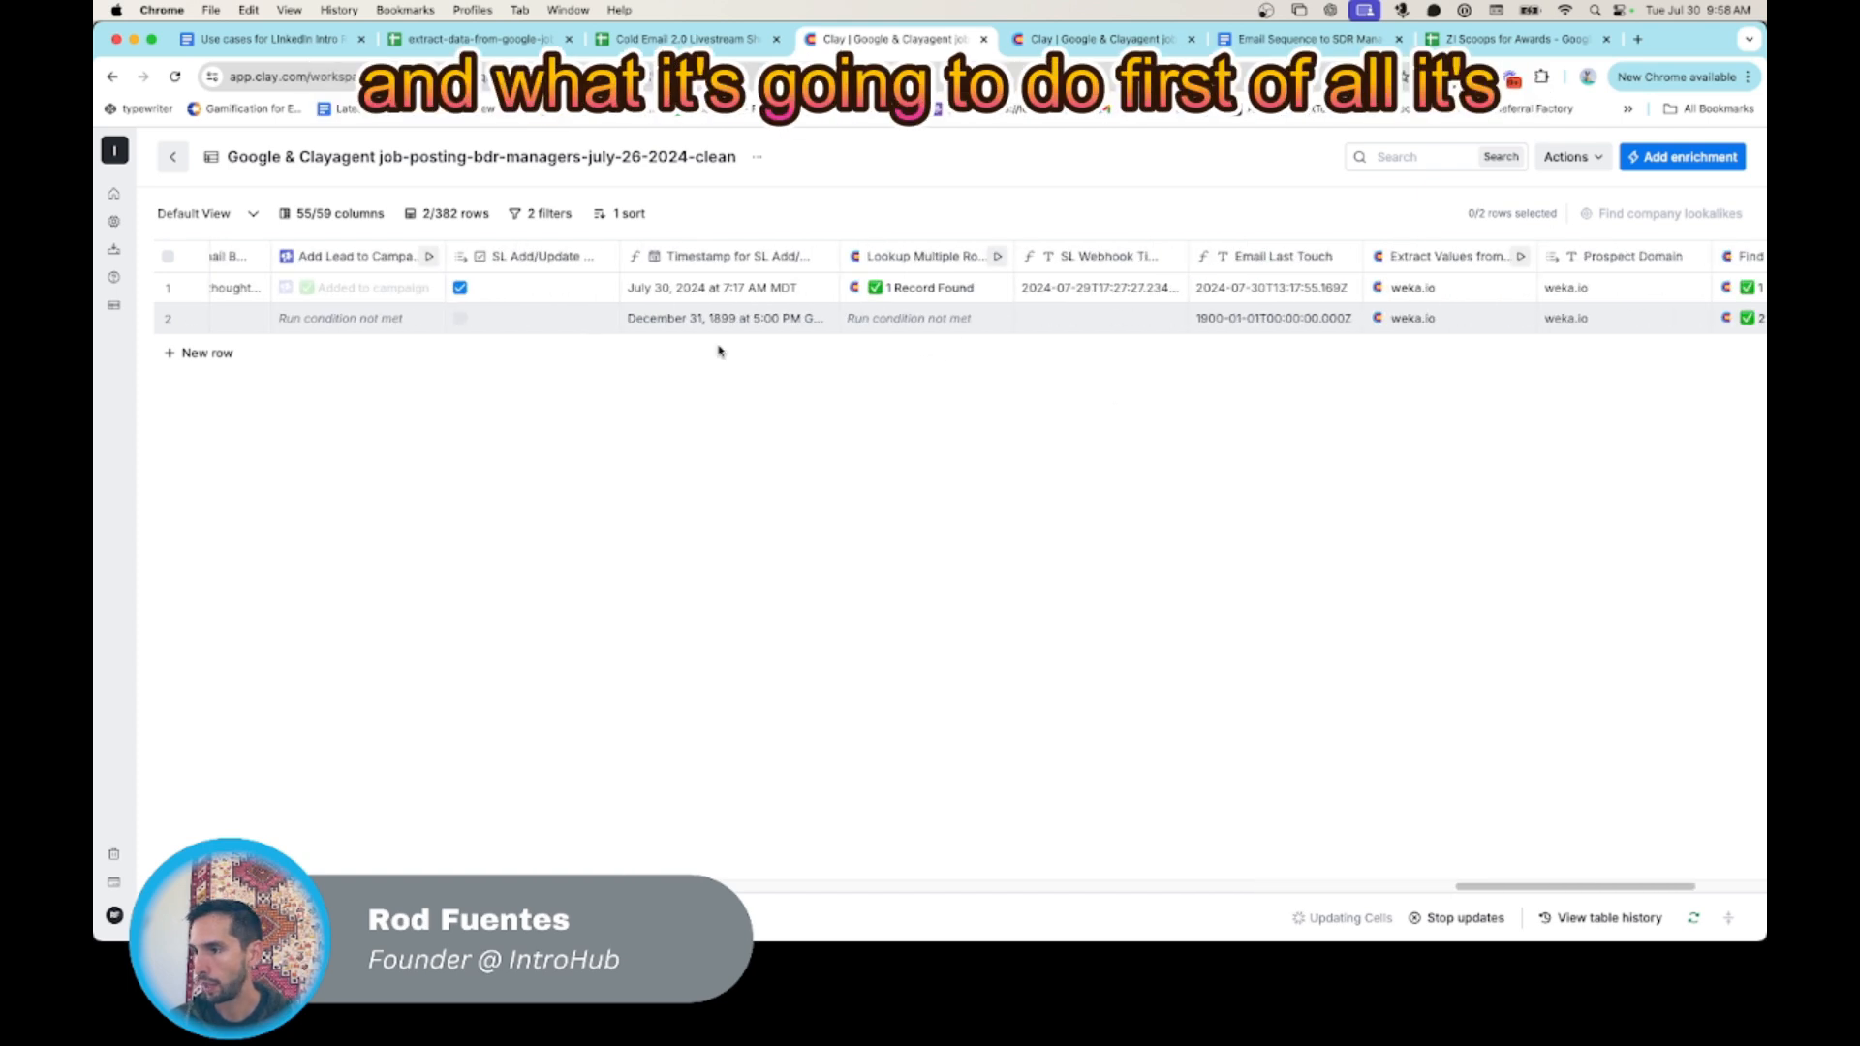
pyautogui.hscroll(-5, 718, 351)
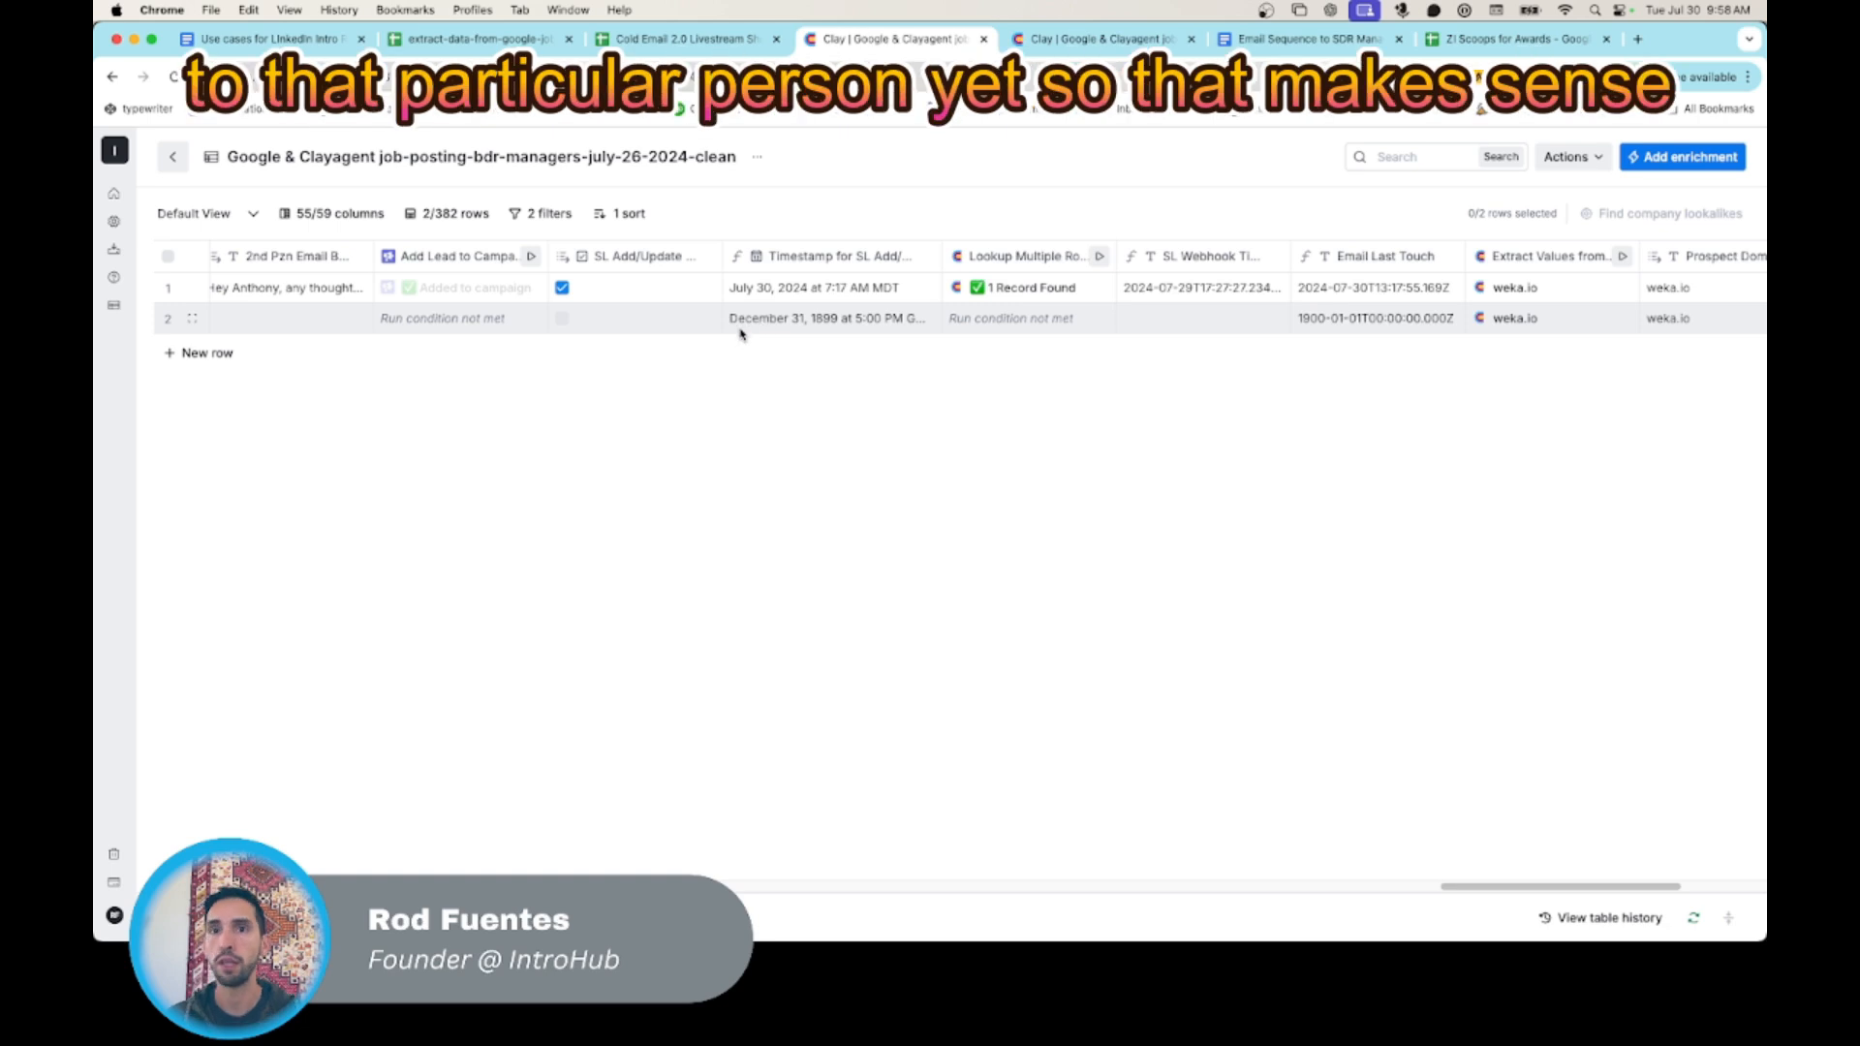
pyautogui.hscroll(-8, 726, 449)
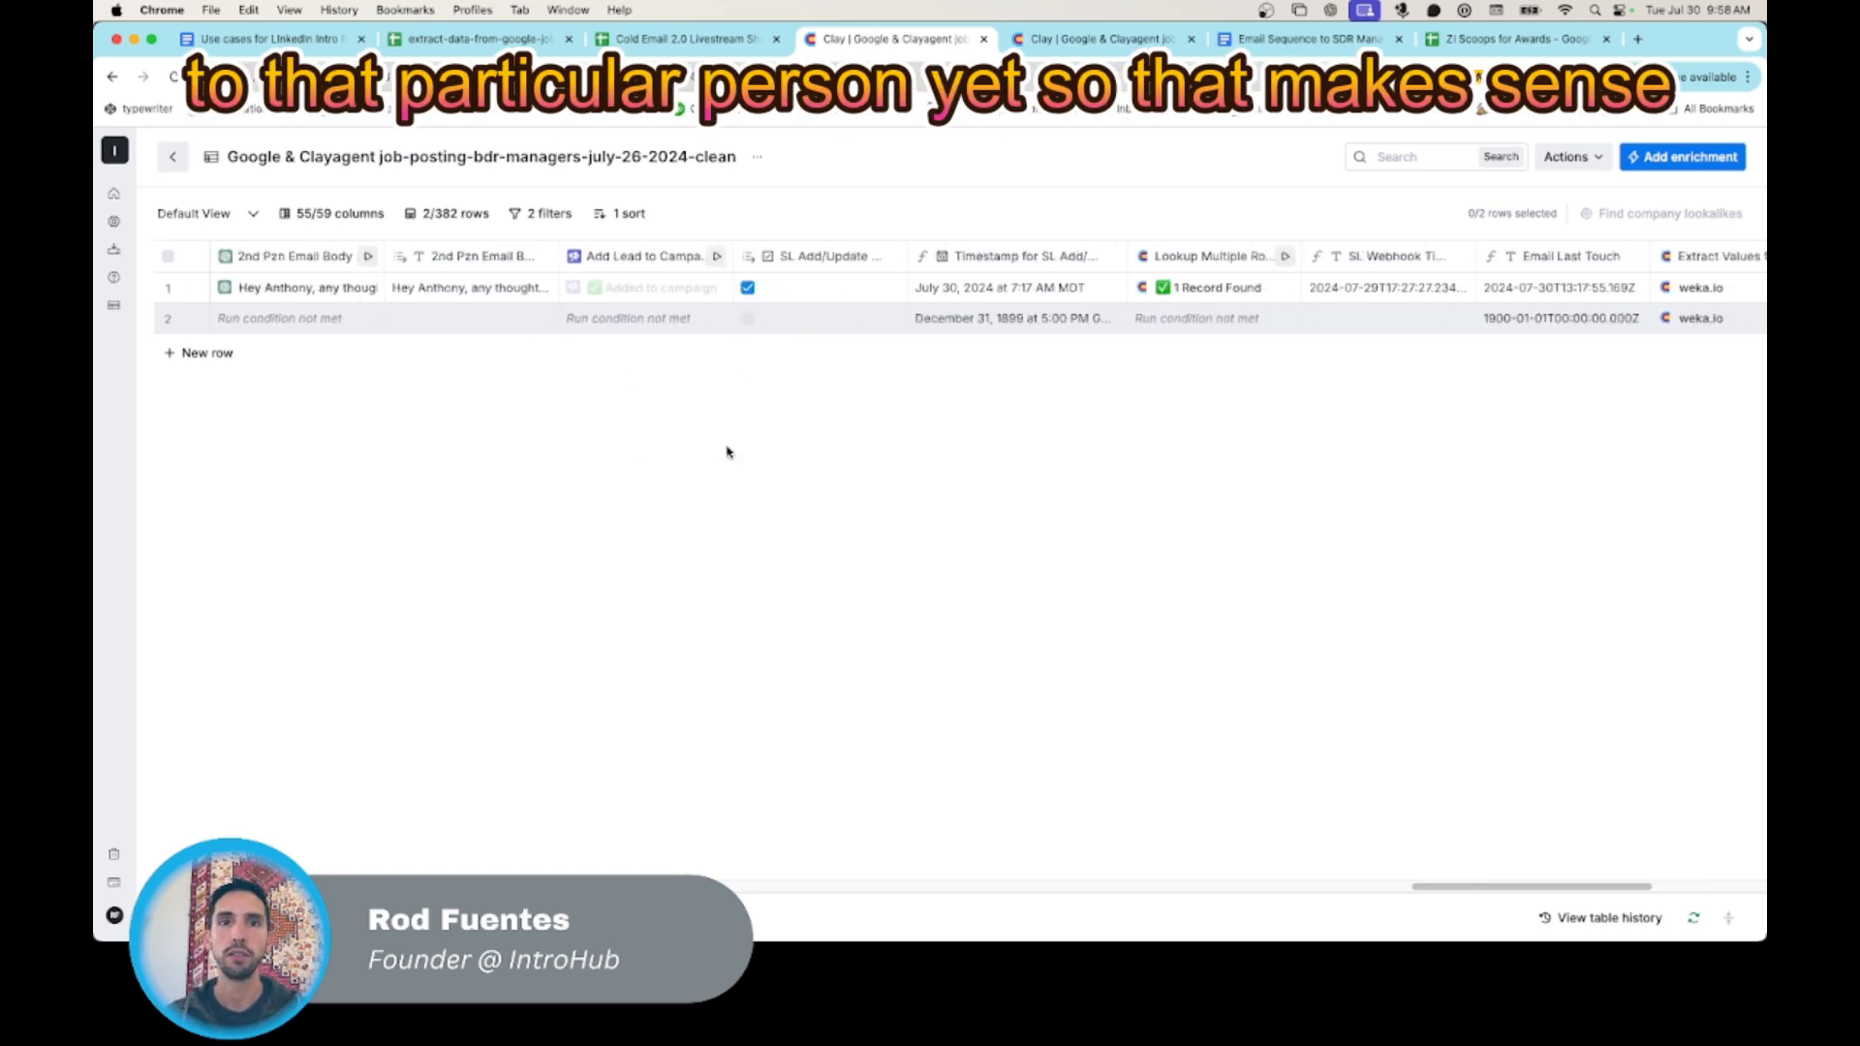
pyautogui.hscroll(3, 765, 461)
pyautogui.hscroll(5, 1305, 335)
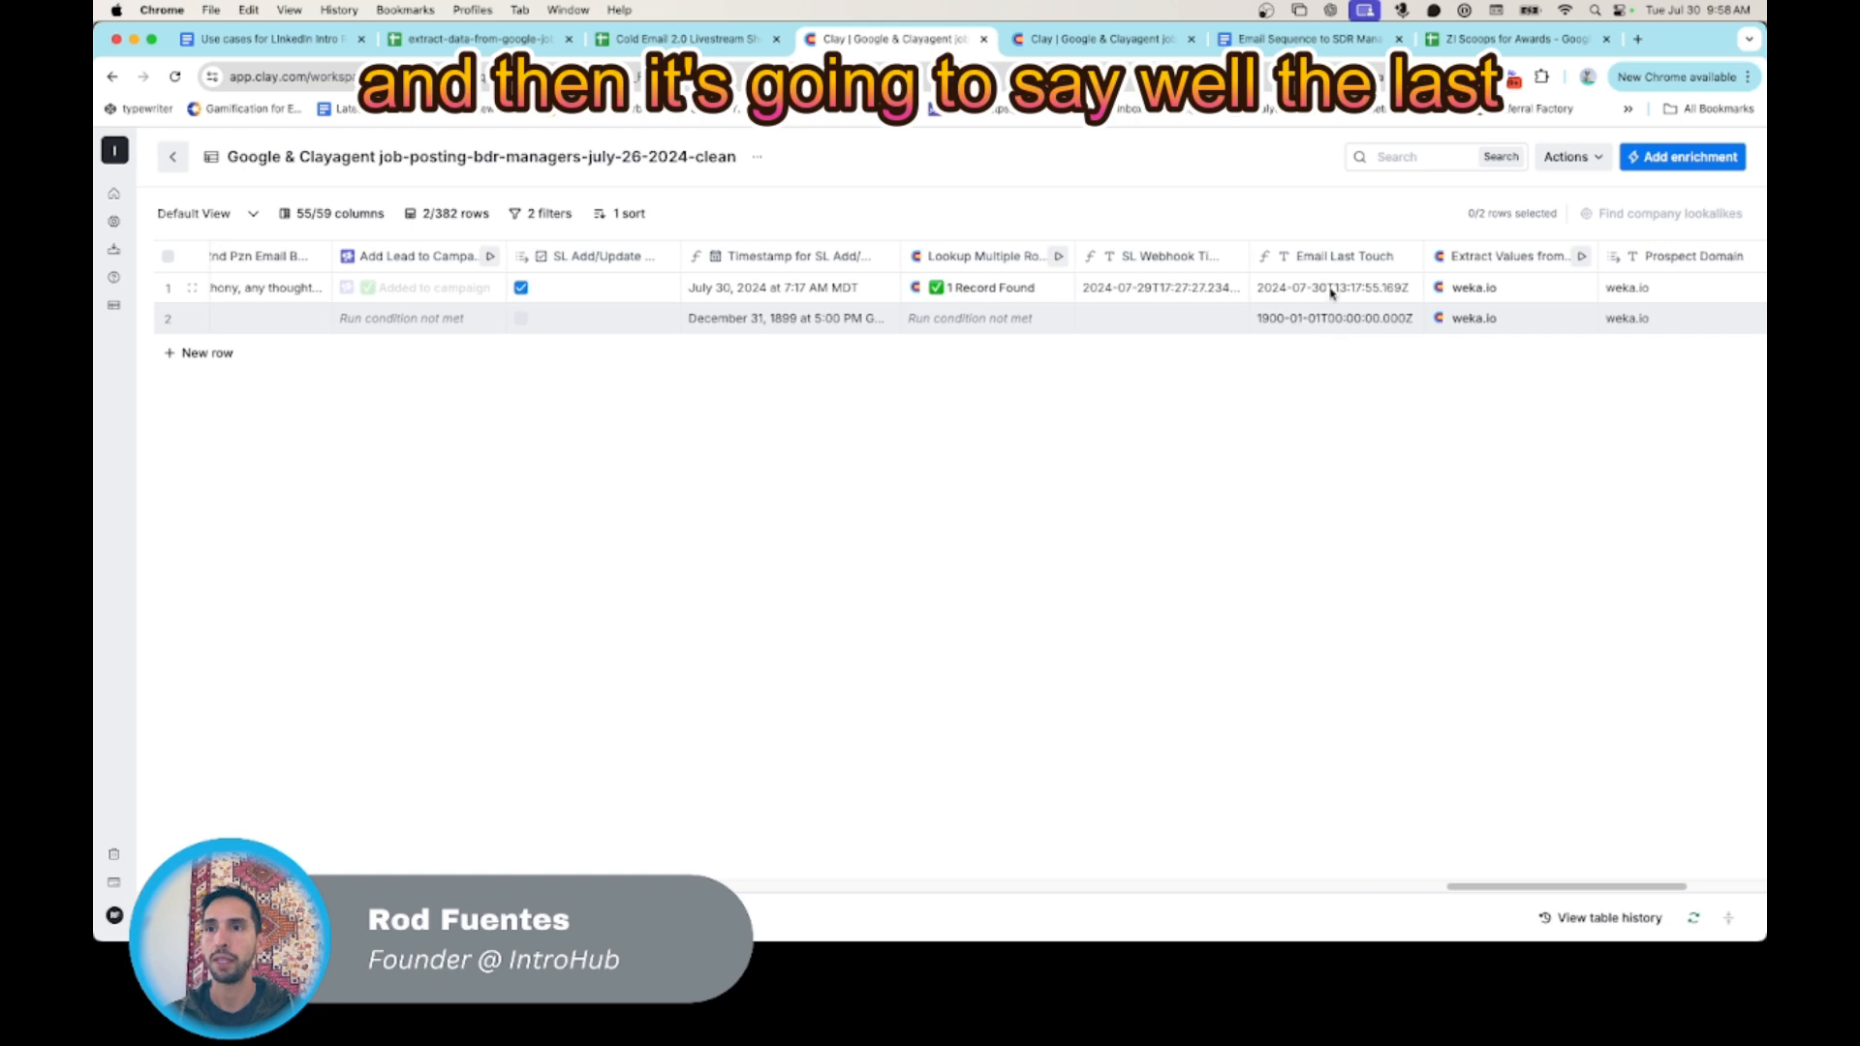
pyautogui.hscroll(3, 1315, 329)
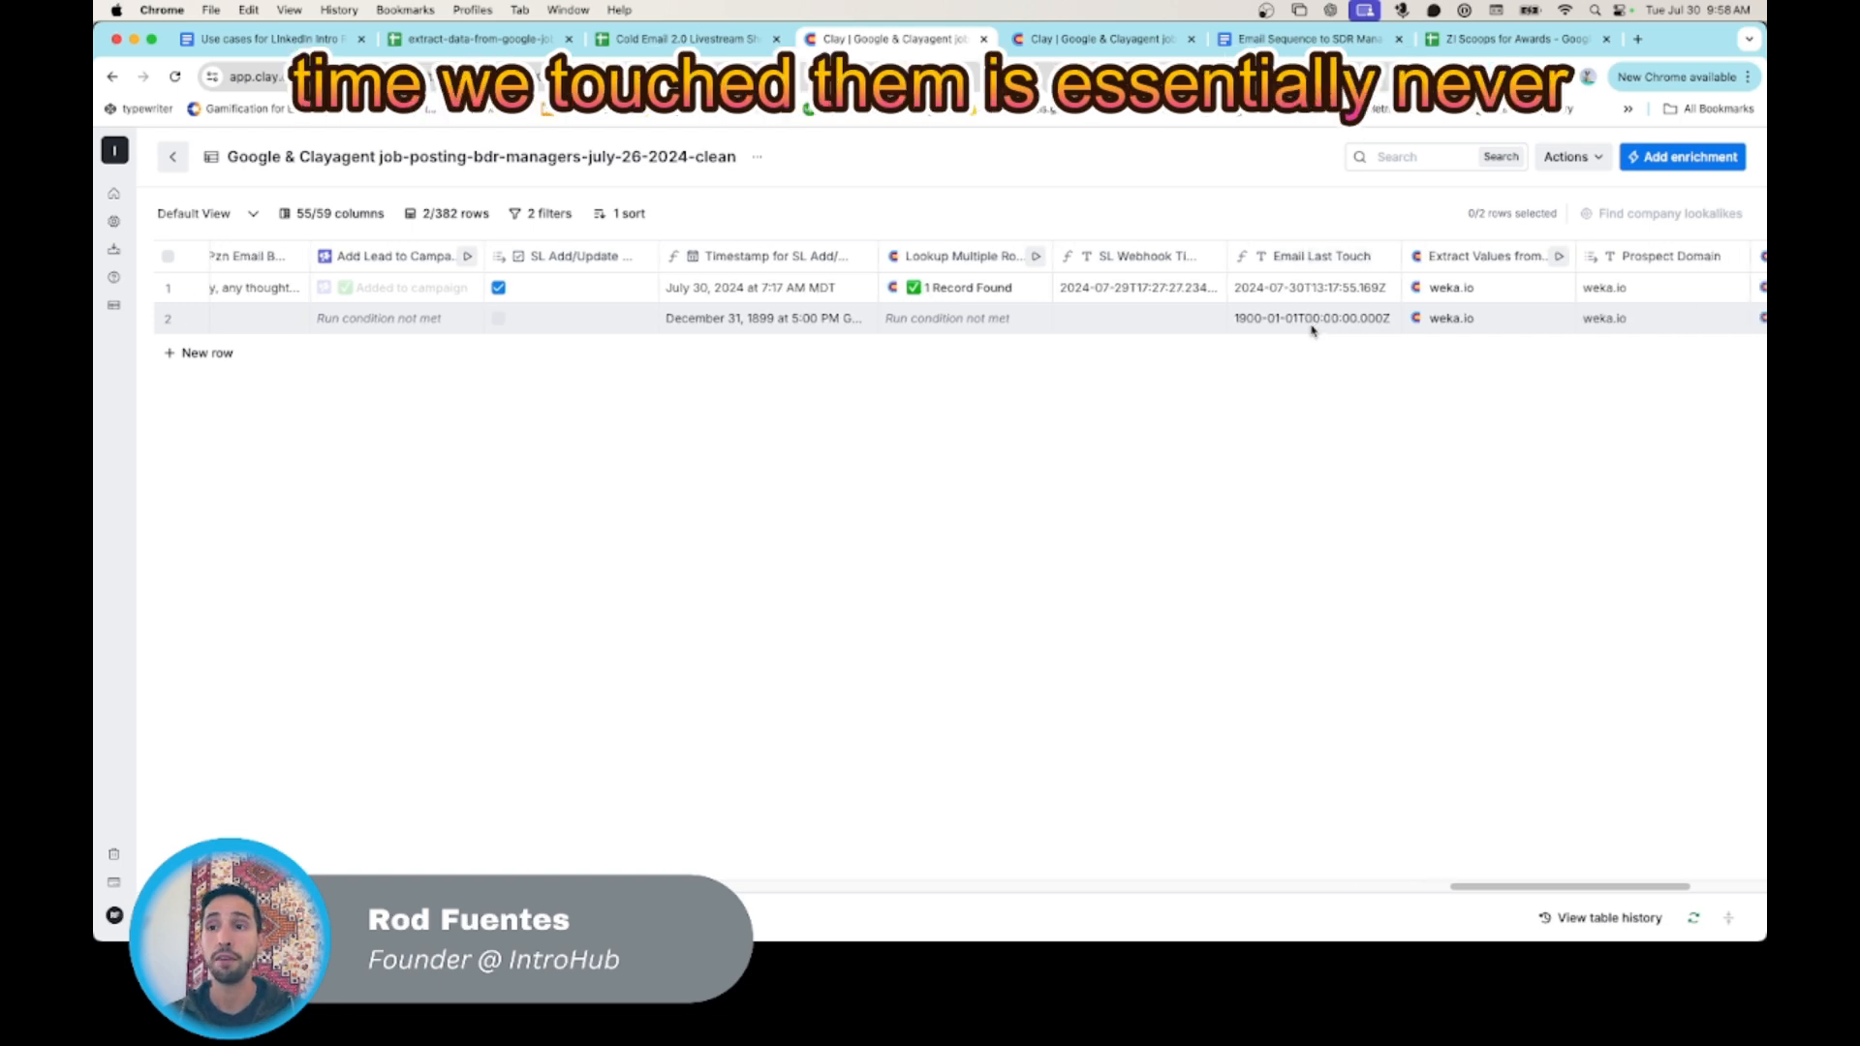
pyautogui.hscroll(1, 1289, 338)
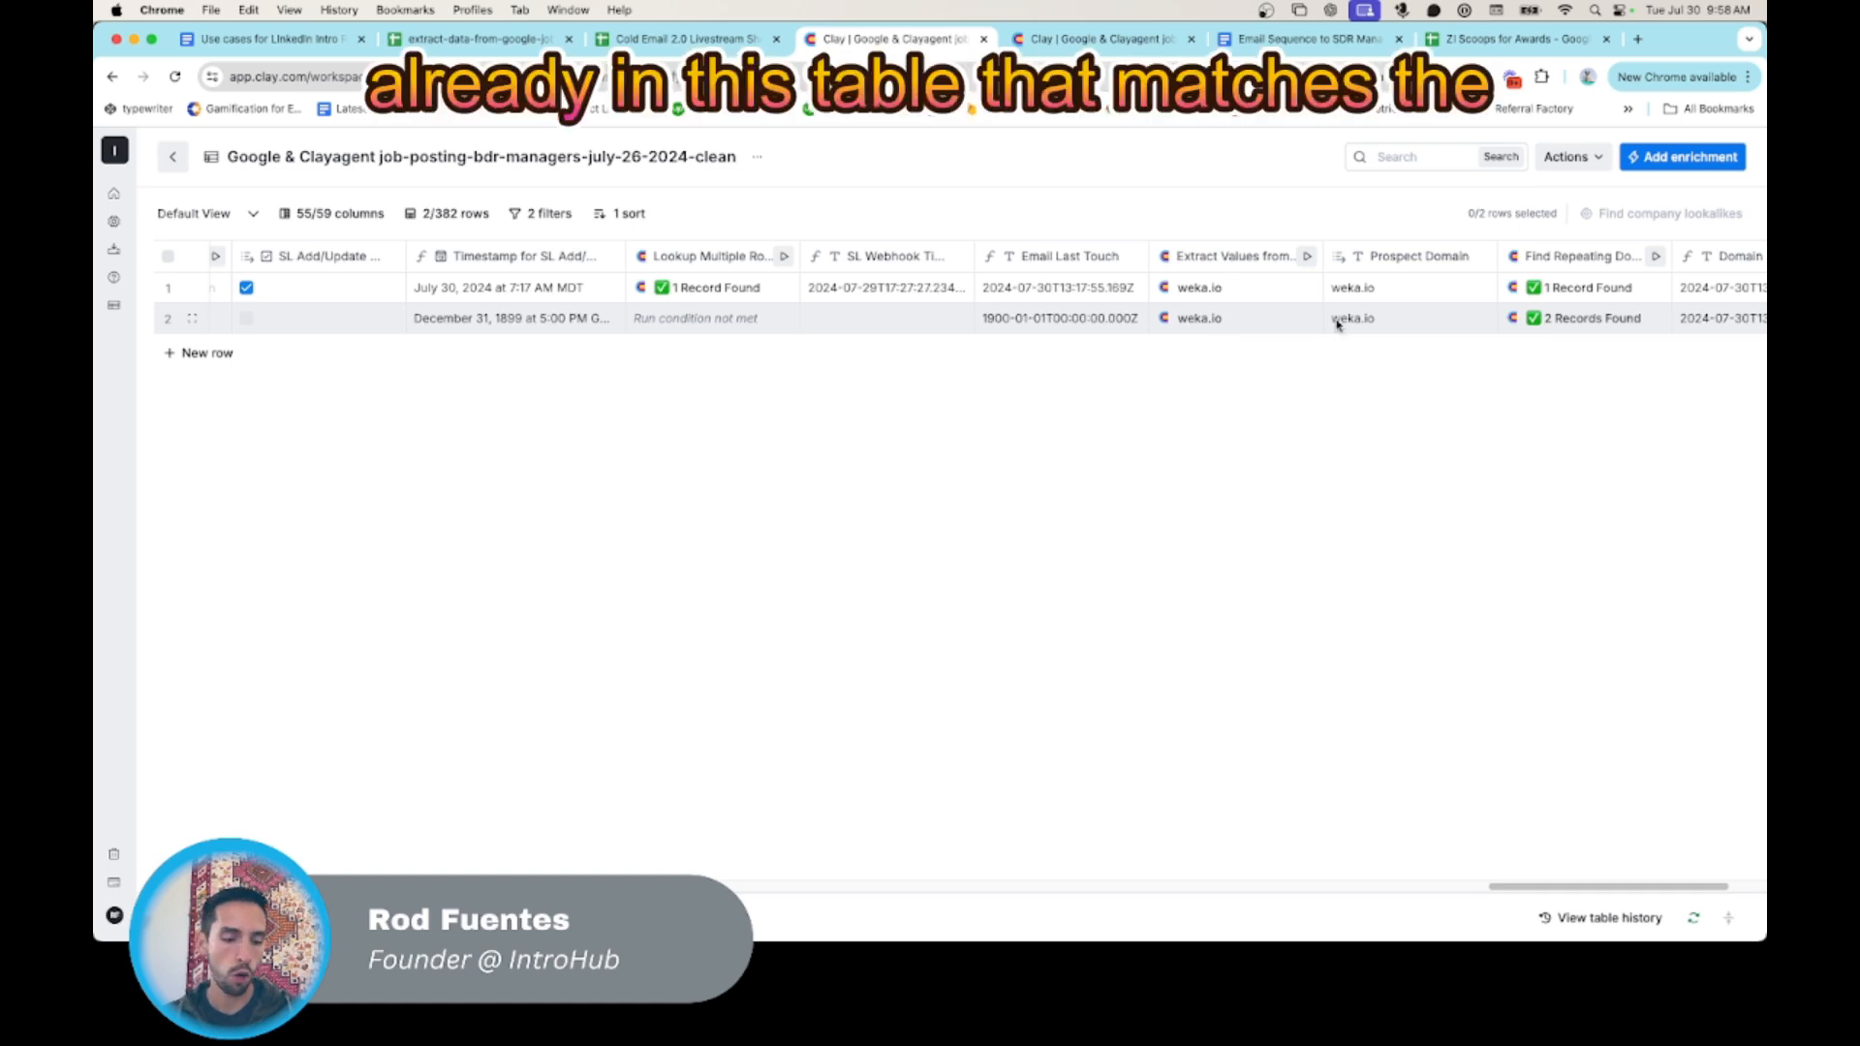
# - Compare the new row's repeating-domain lookup and Domain Last Touch with the first row's timestamp and Email Last Touch
pyautogui.hscroll(2, 1337, 323)
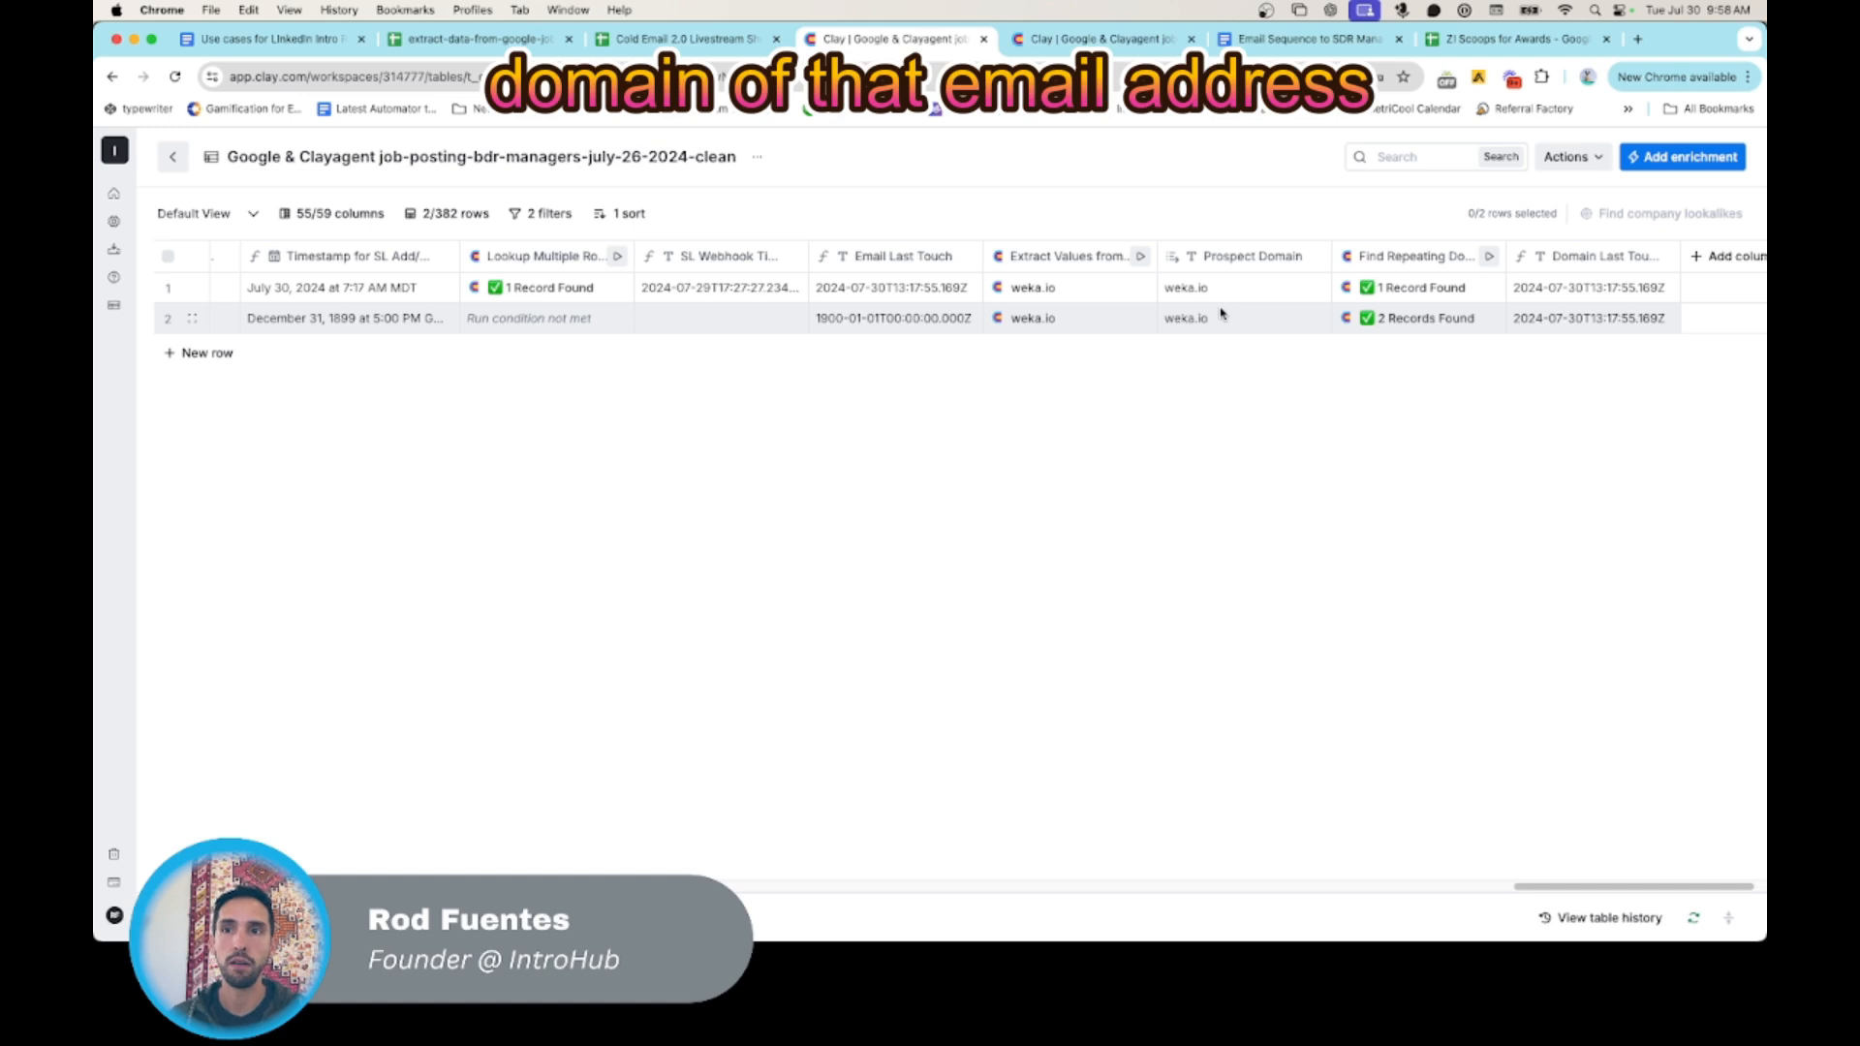
pyautogui.hscroll(1, 1217, 326)
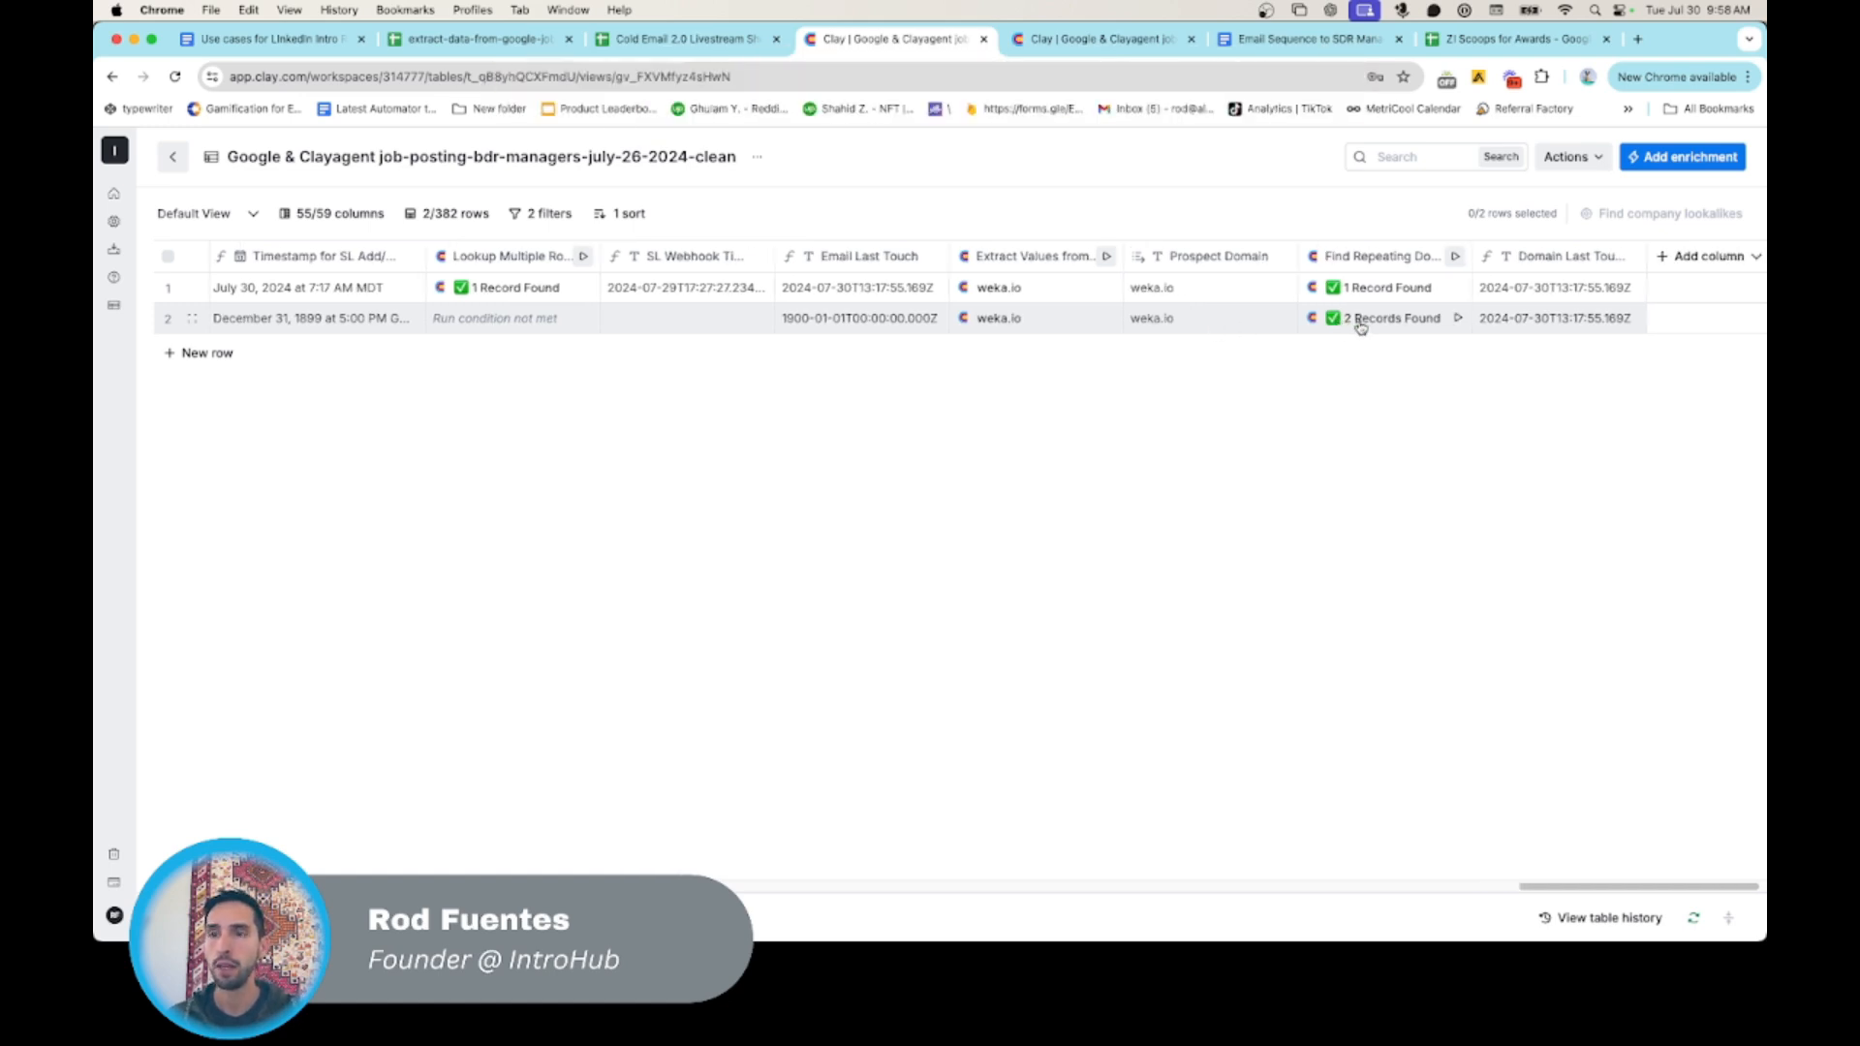
pyautogui.hscroll(1, 1360, 326)
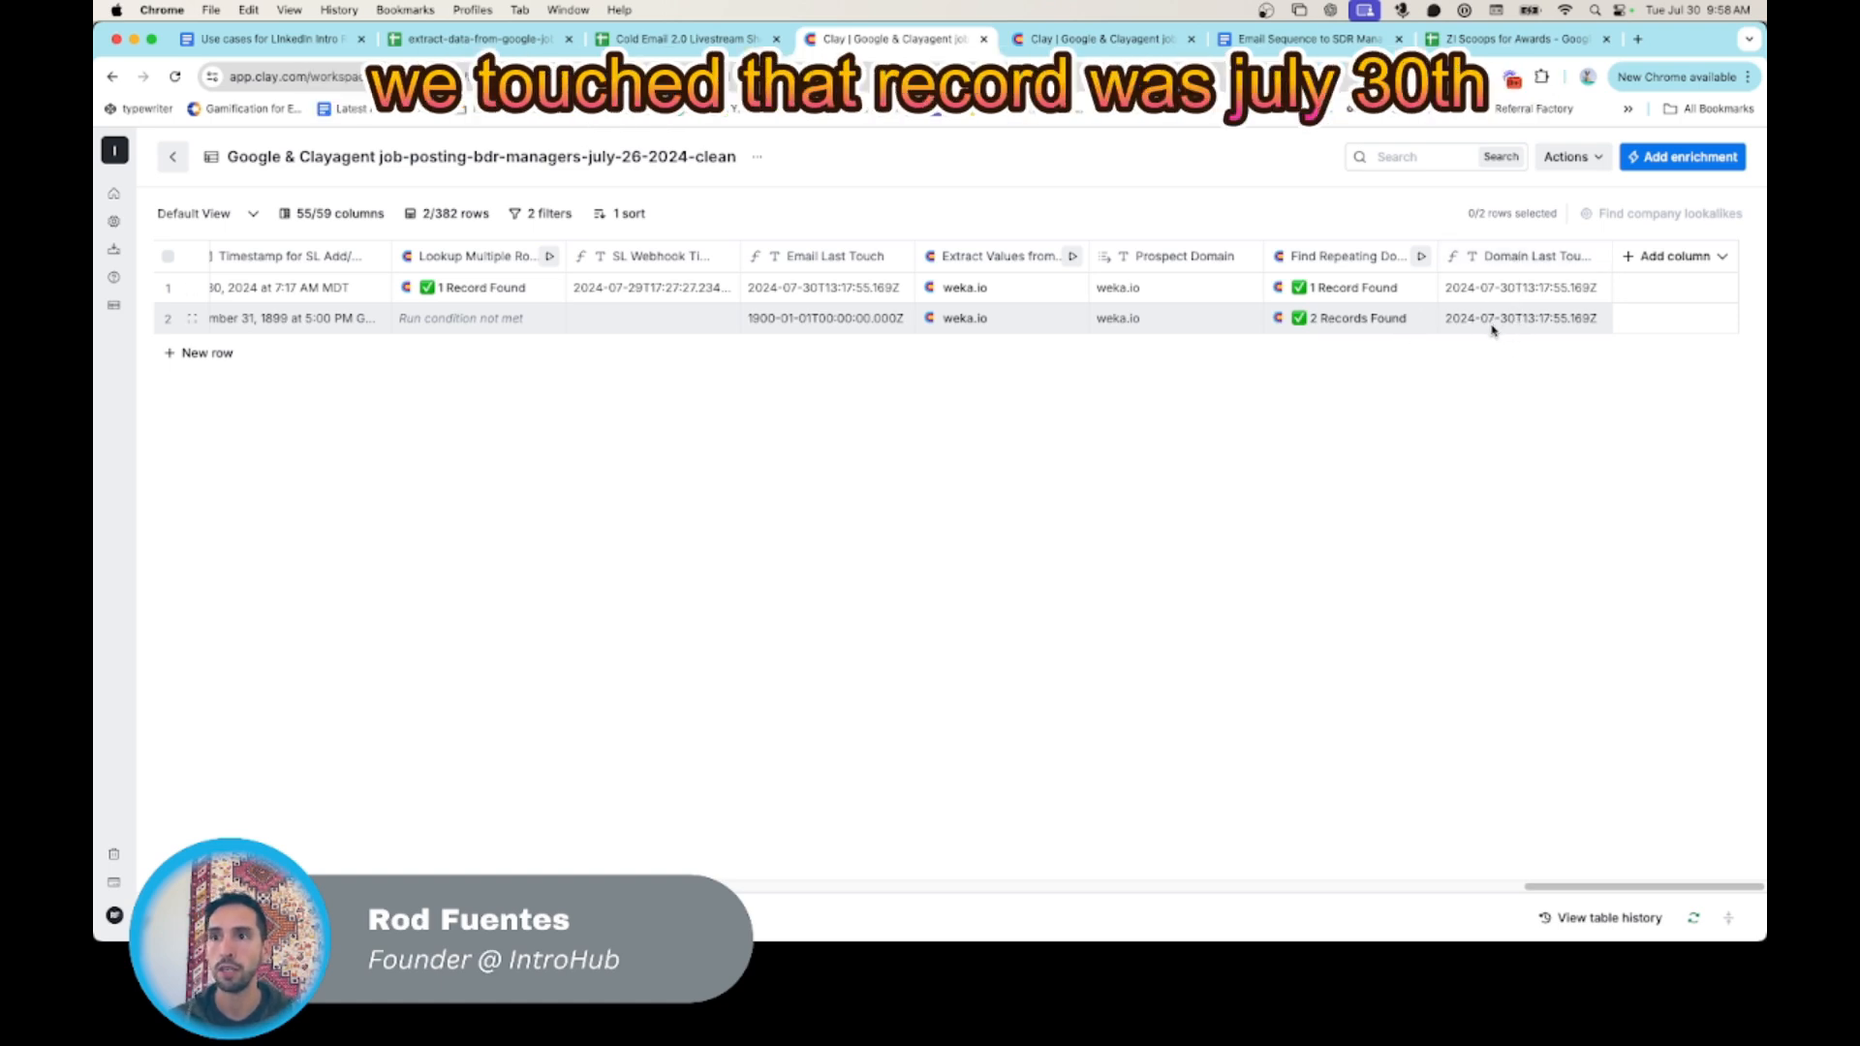
pyautogui.hscroll(-10, 1424, 315)
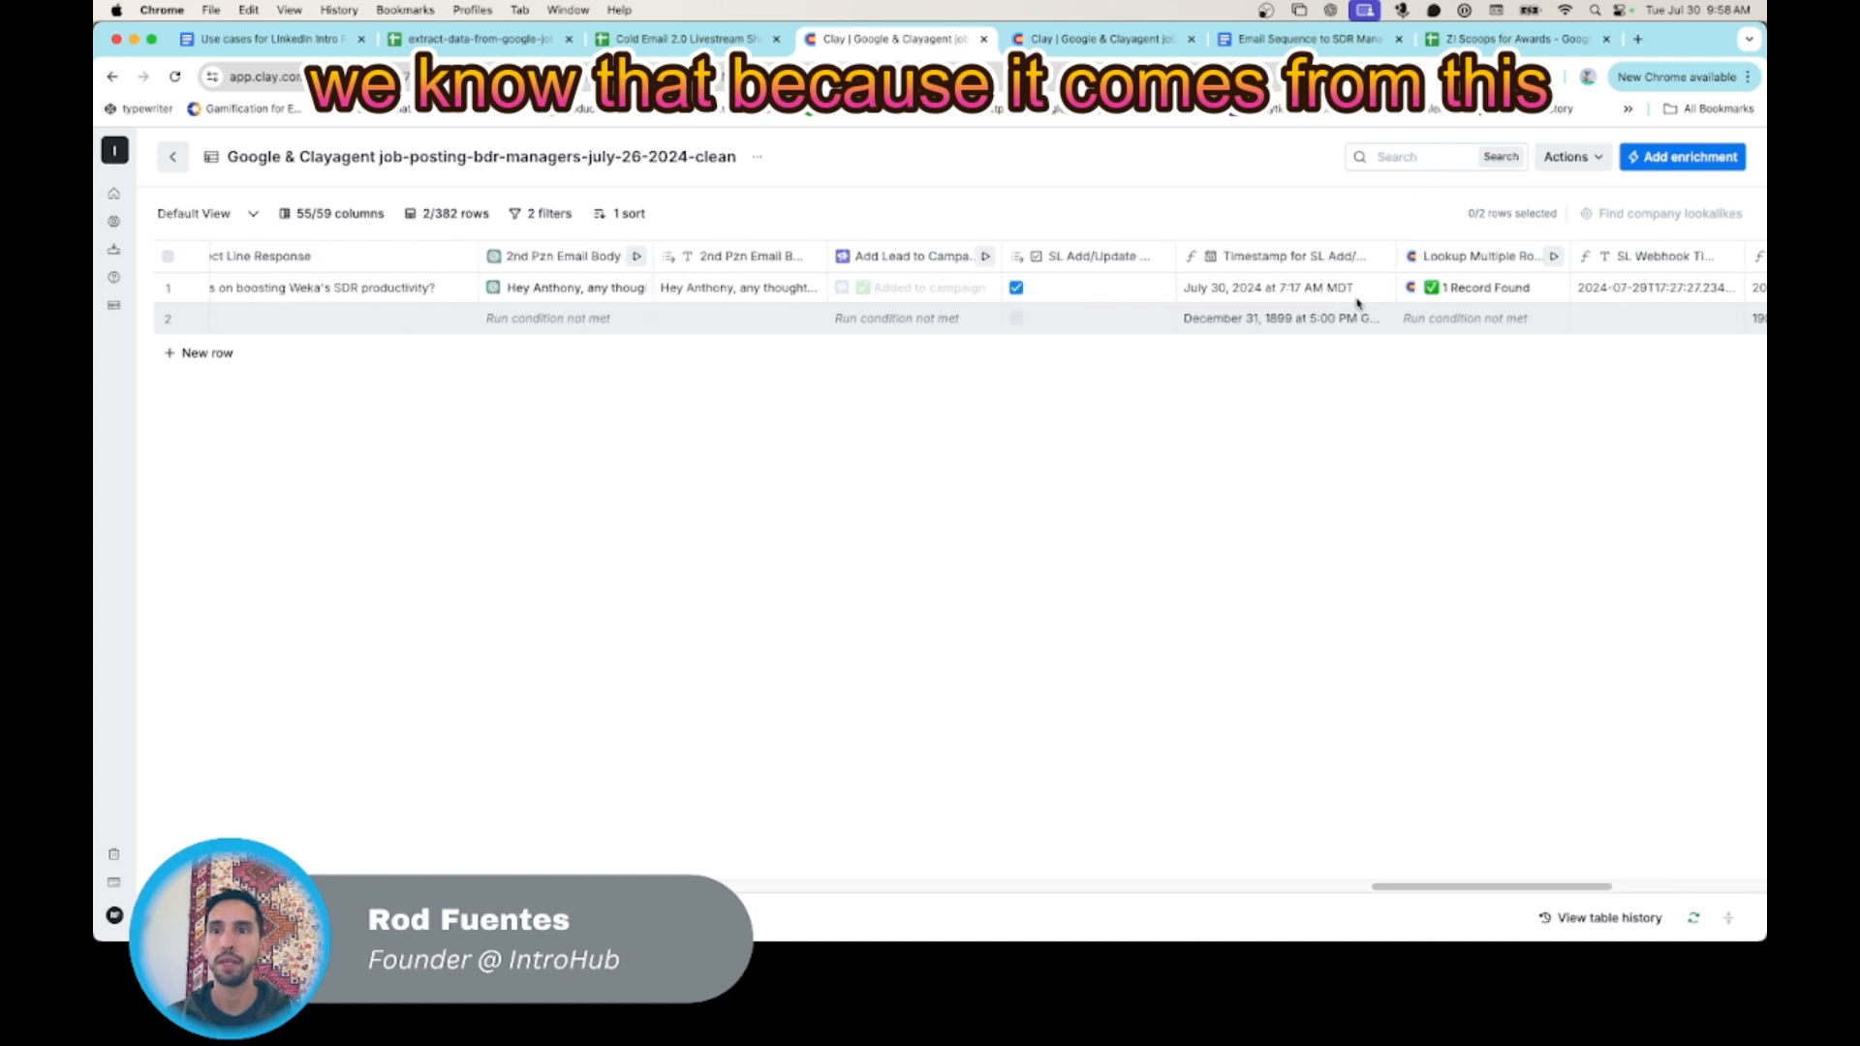
pyautogui.hscroll(3, 1324, 302)
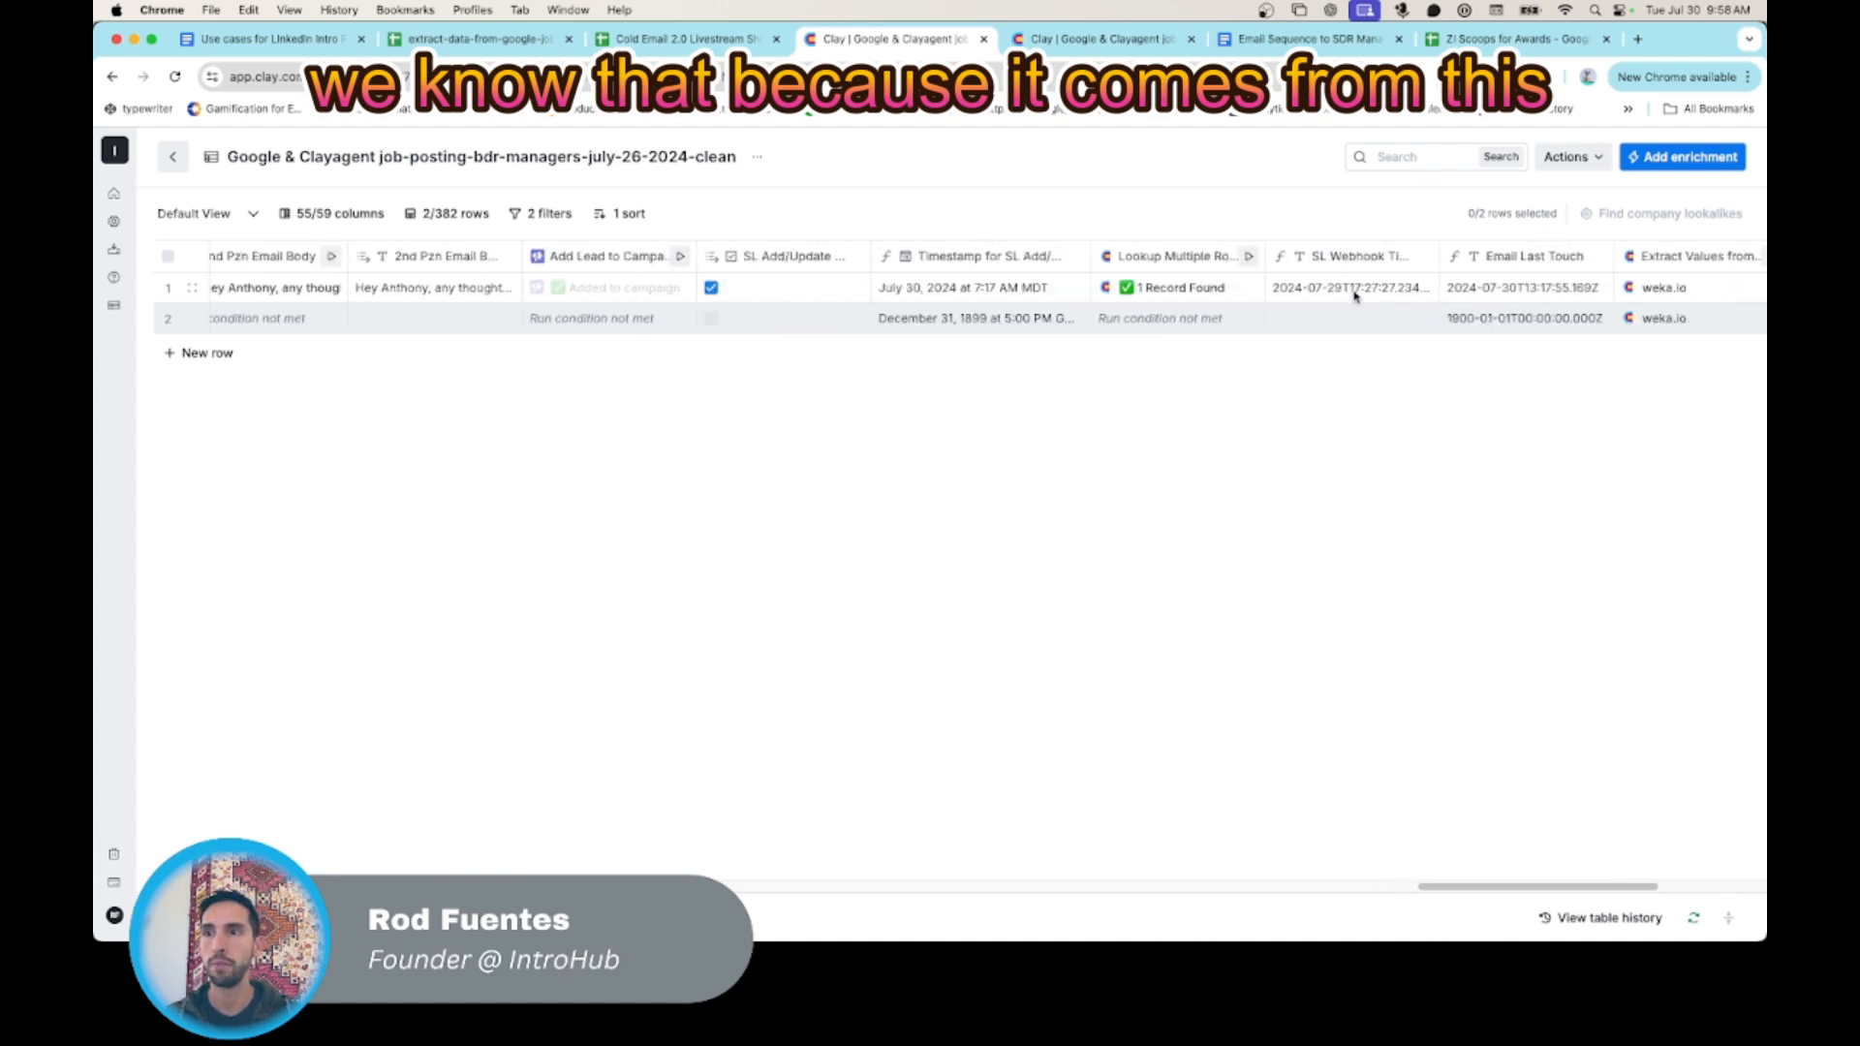
pyautogui.click(1494, 291)
# - Check the Cleared column for the new test row against the existing row above it
pyautogui.hscroll(-20, 1496, 322)
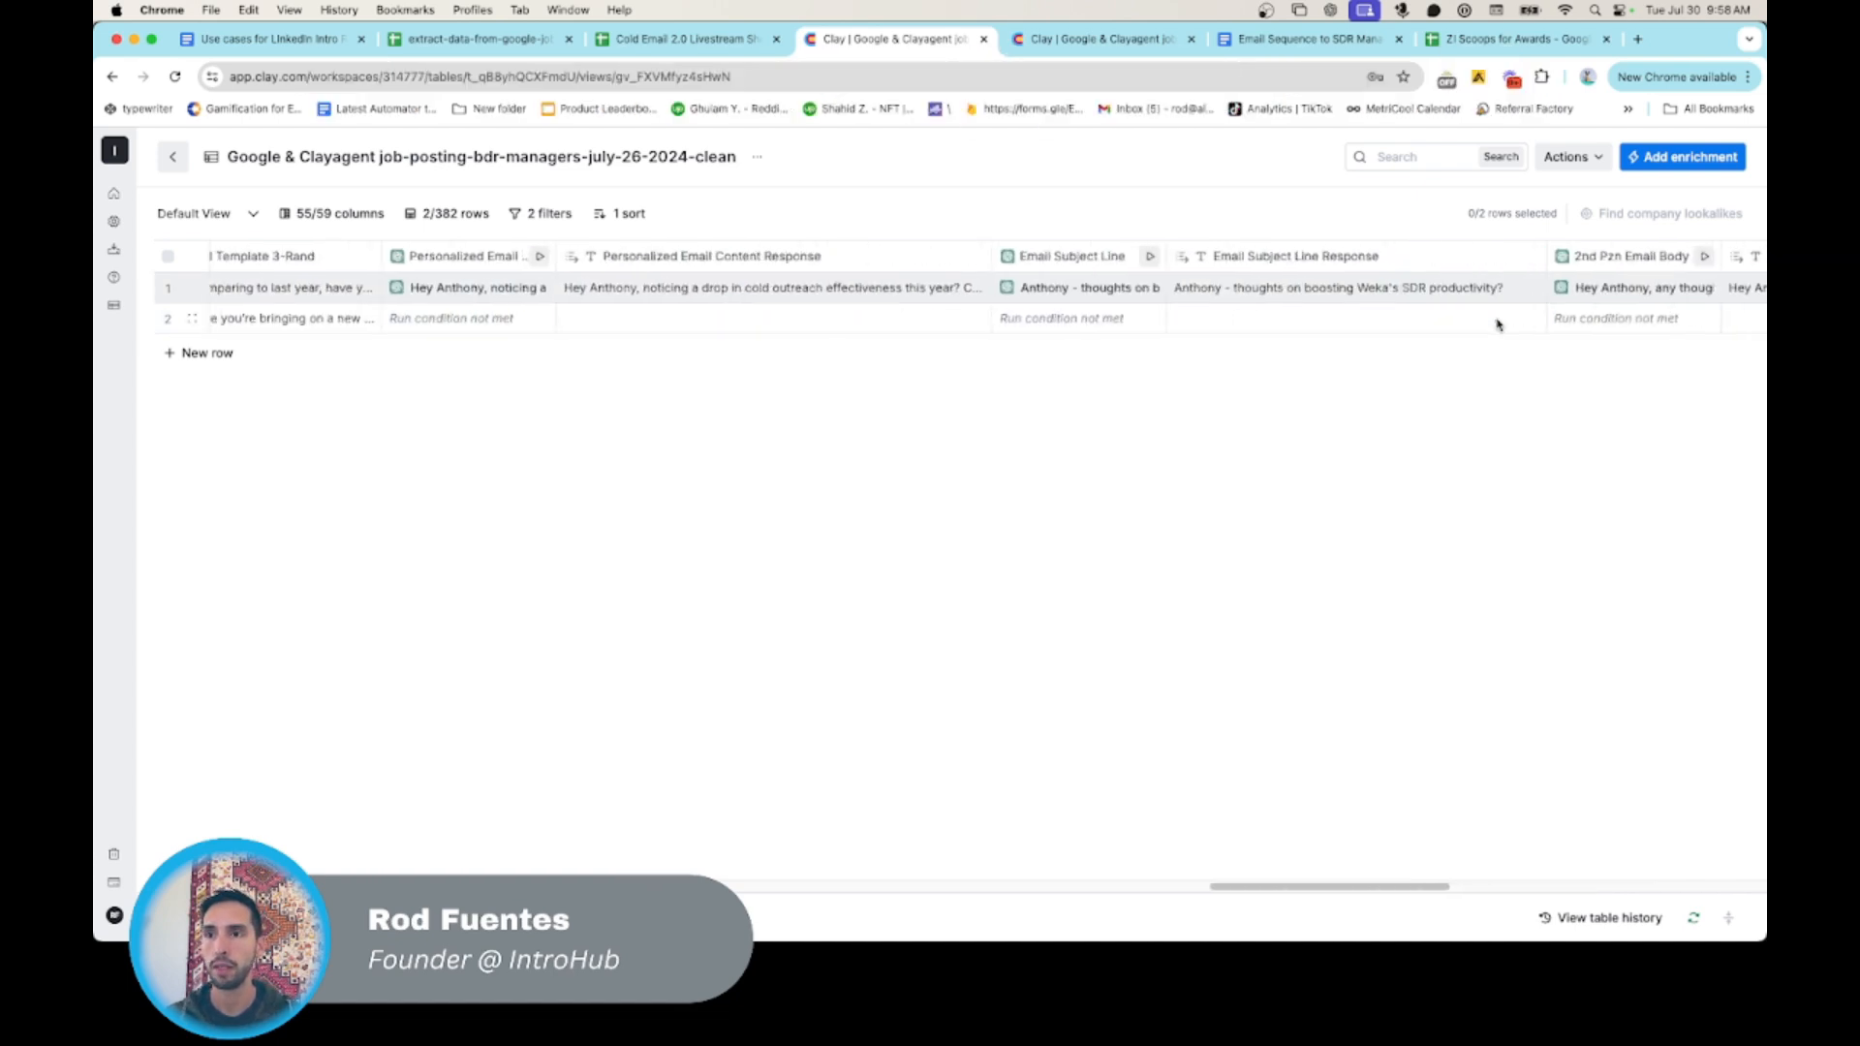
pyautogui.hscroll(9, 1491, 321)
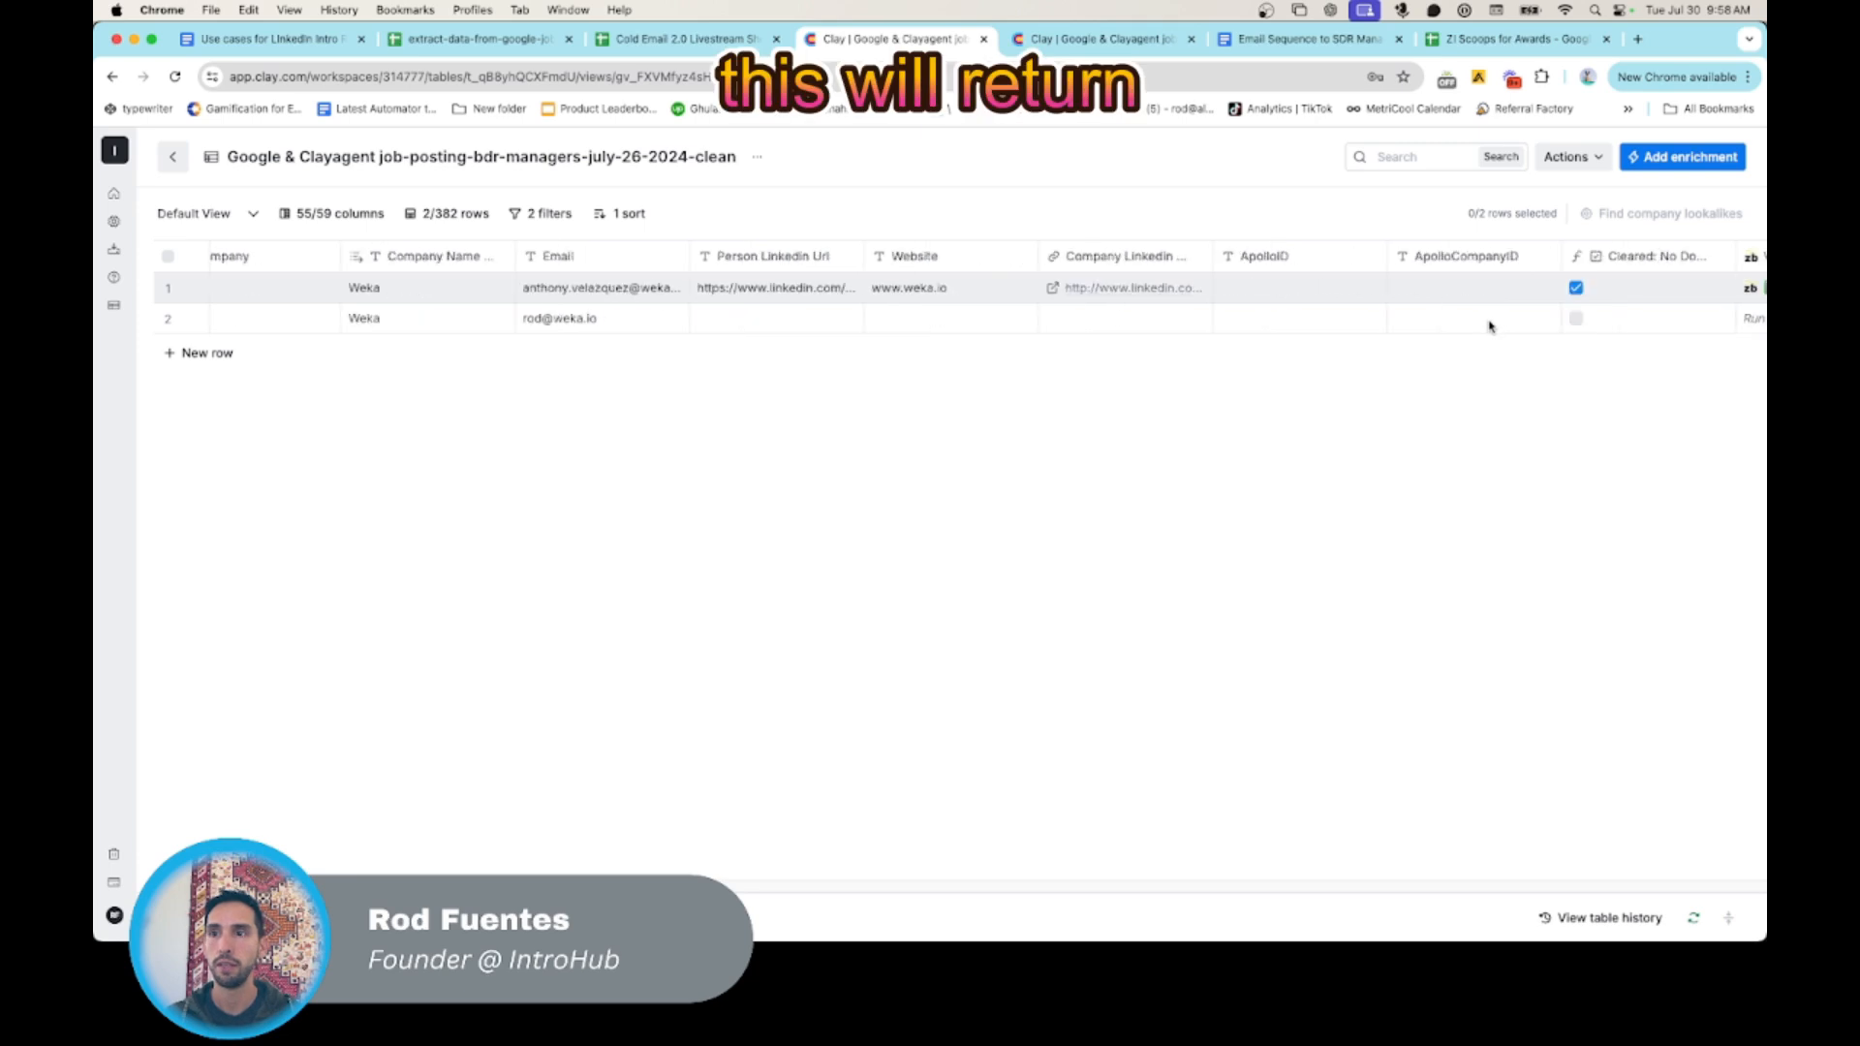
pyautogui.click(1329, 324)
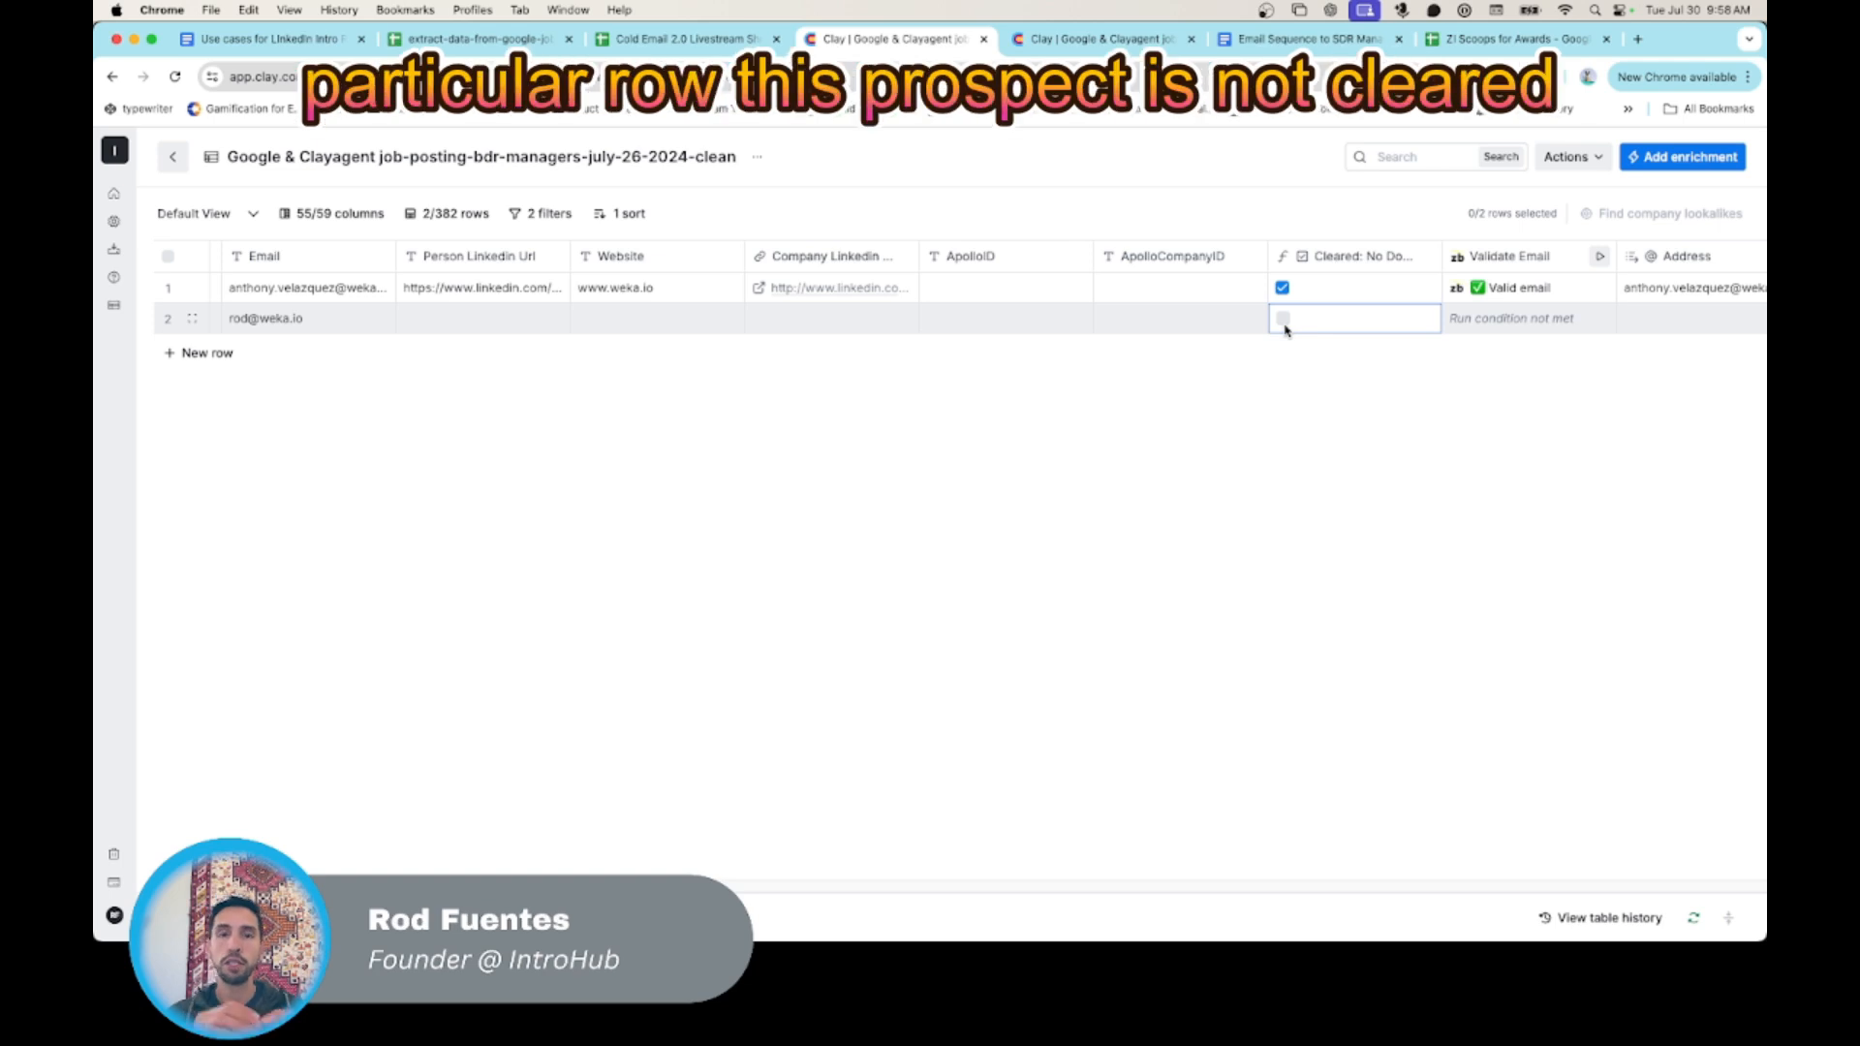
pyautogui.click(1327, 260)
pyautogui.click(1216, 290)
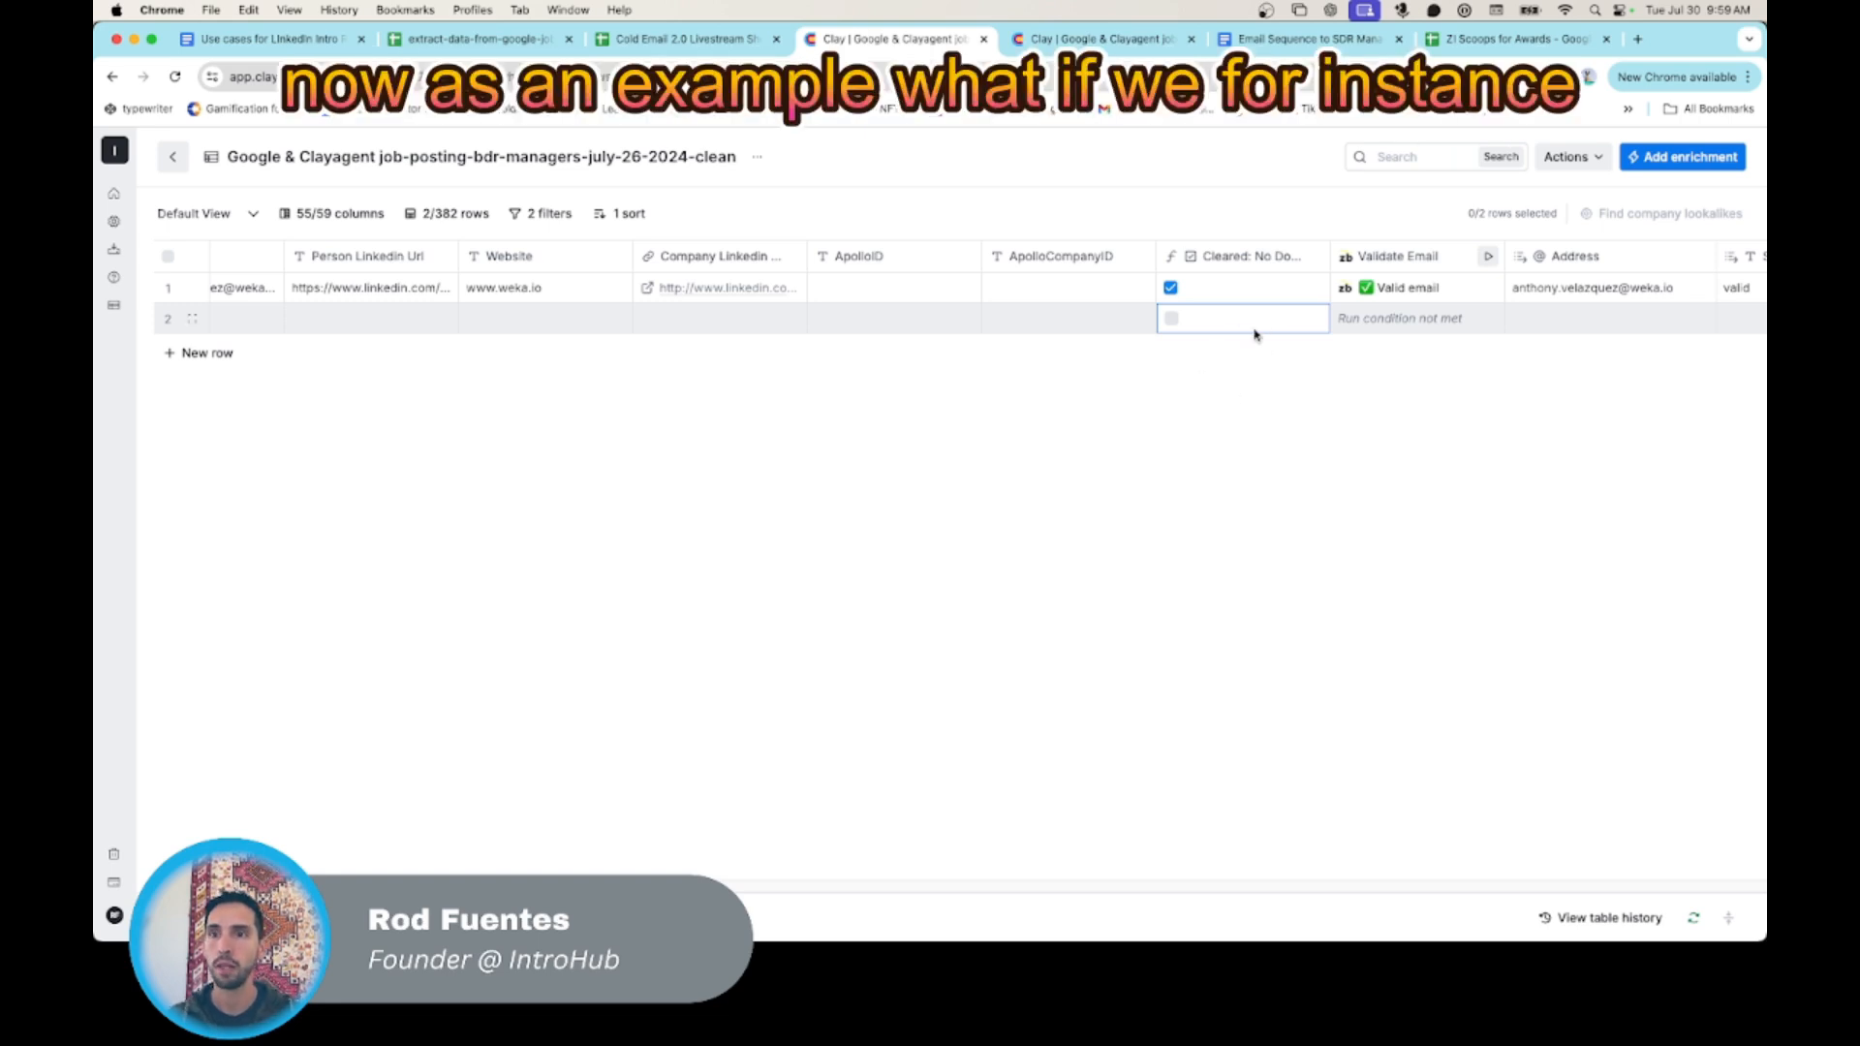
# - Change the day in the first row's Email Last Touch so the value reads 2024-07-20T13:17:55.169Z
pyautogui.hscroll(15, 1252, 341)
pyautogui.hscroll(15, 1248, 337)
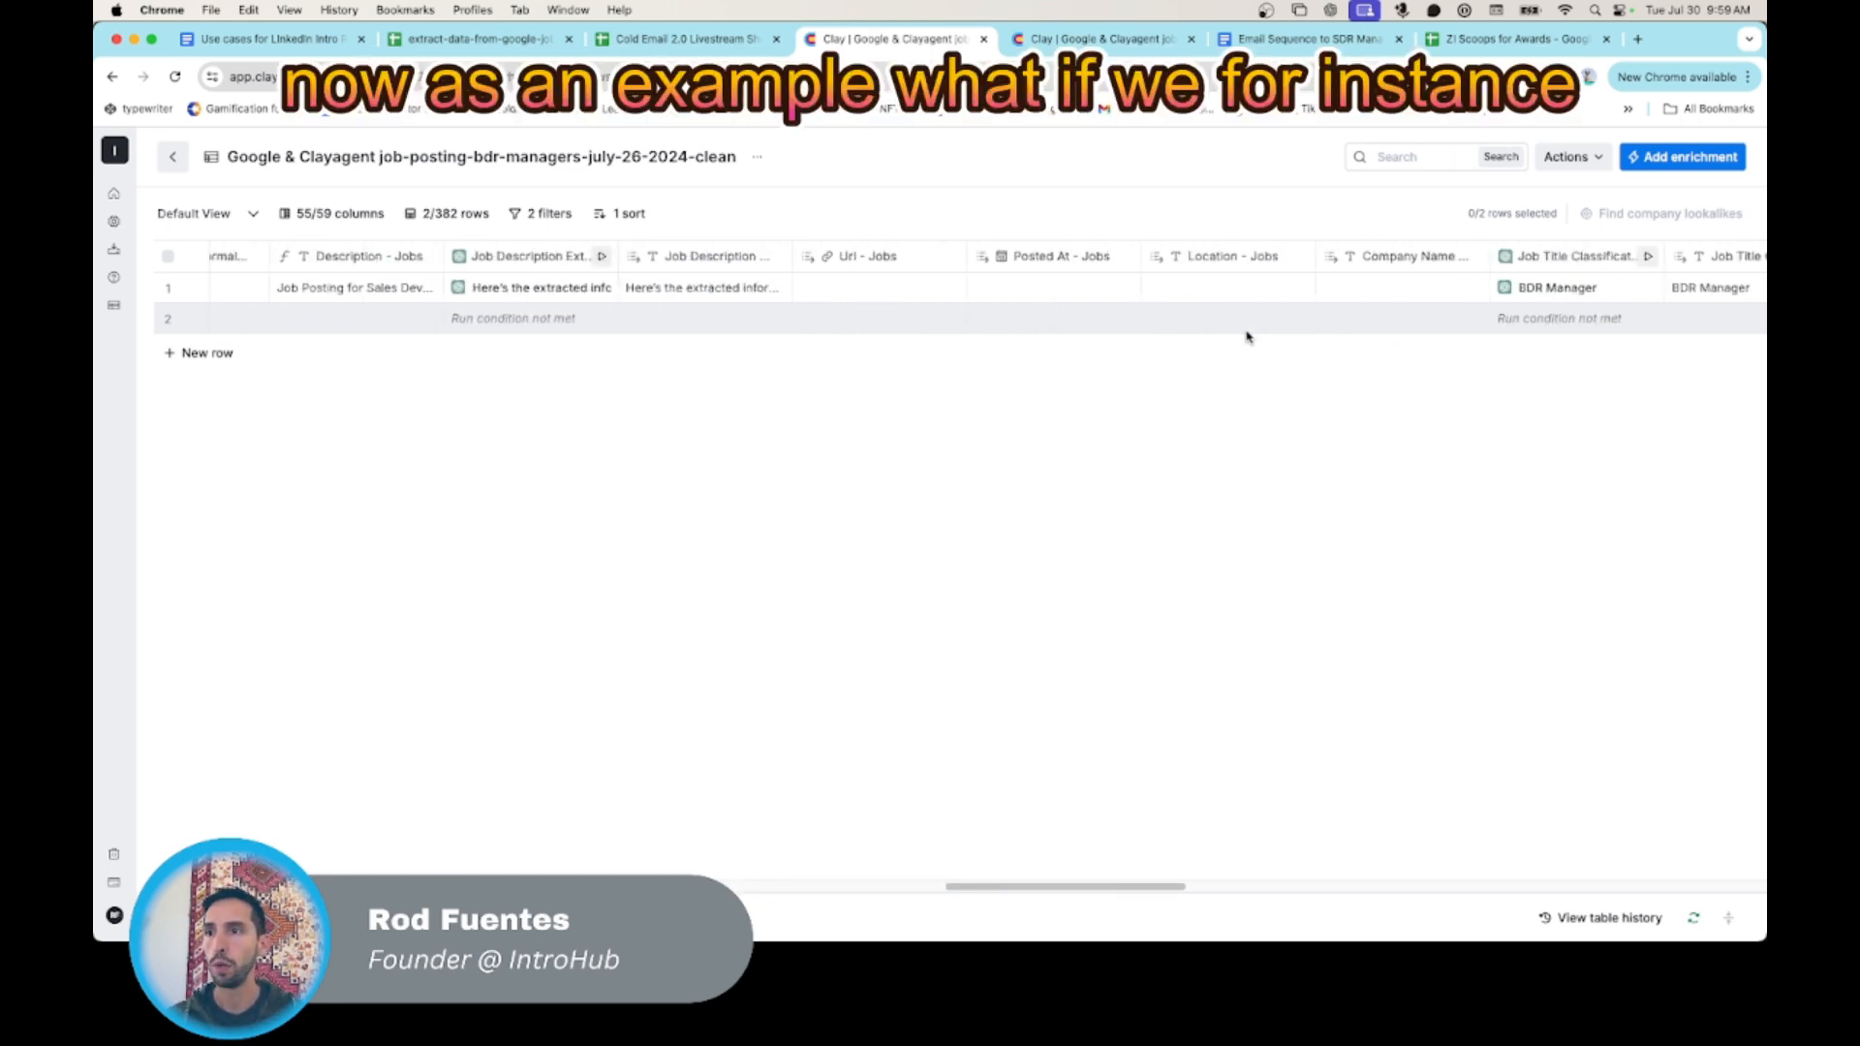
pyautogui.hscroll(15, 1247, 337)
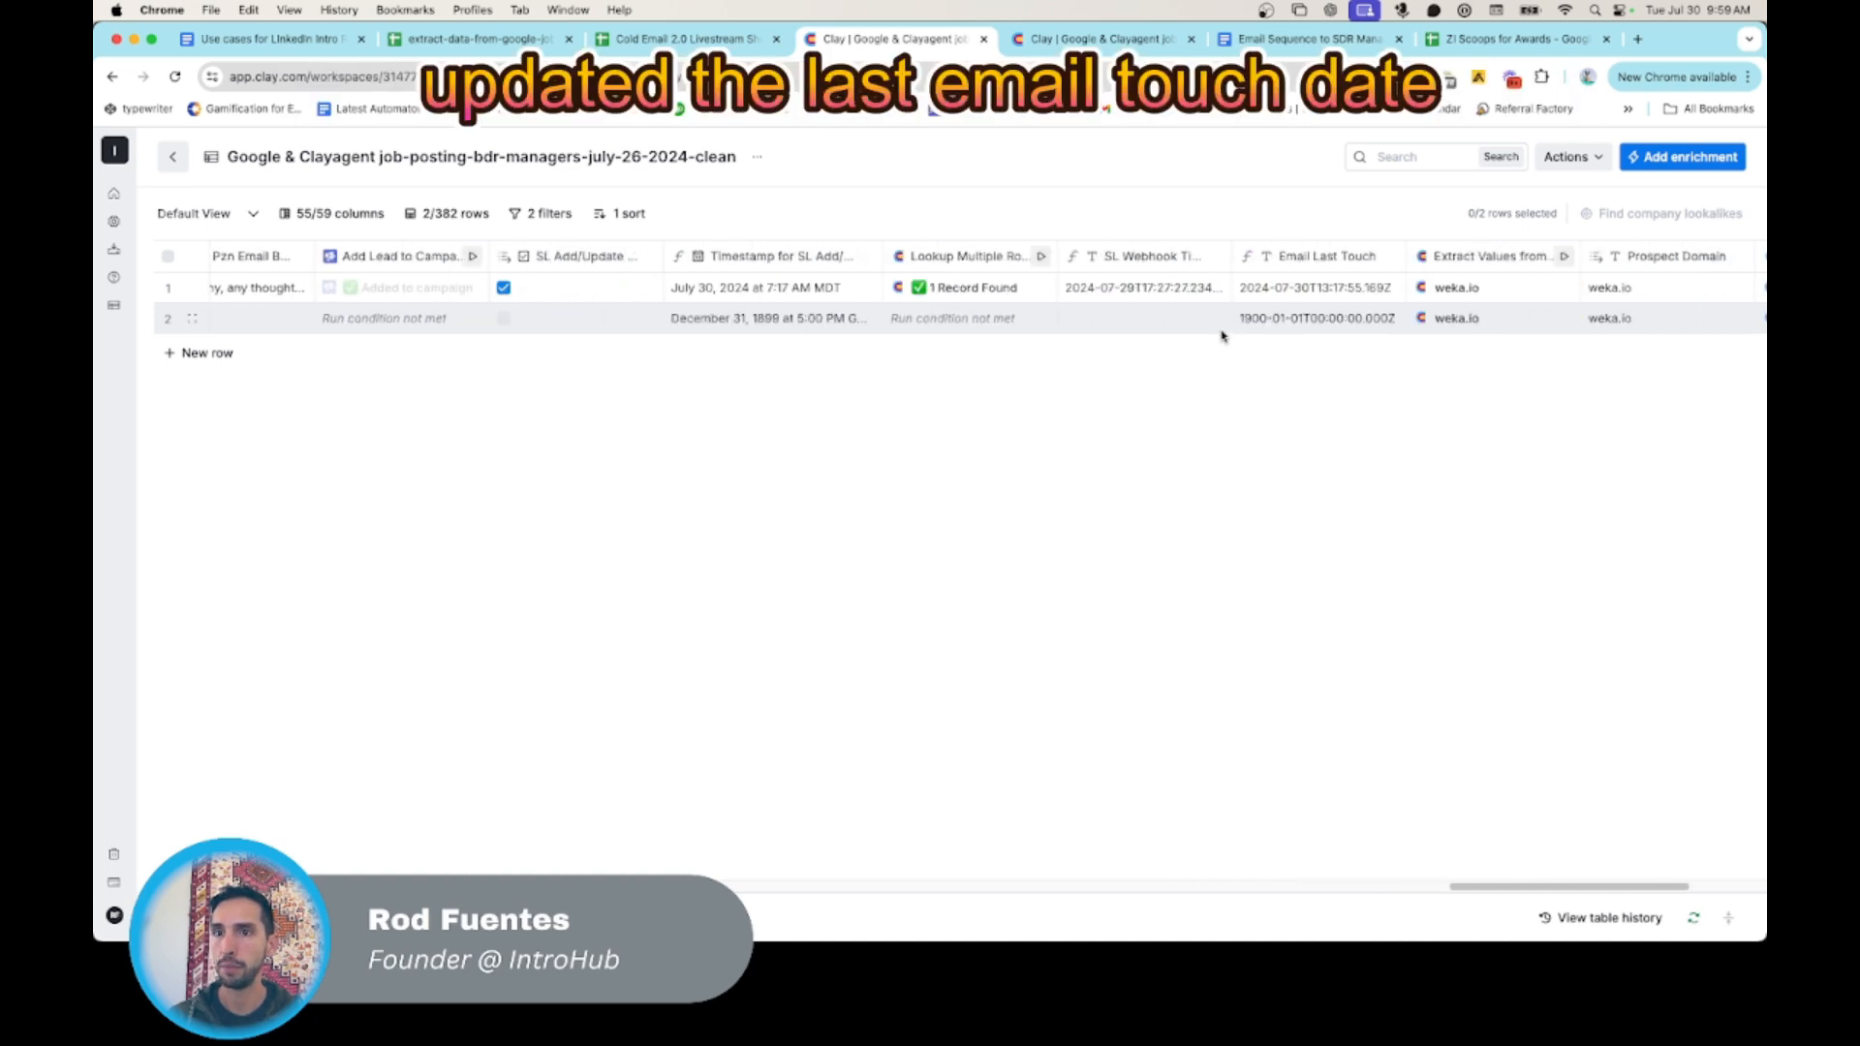
pyautogui.click(1302, 290)
pyautogui.doubleClick(1303, 291)
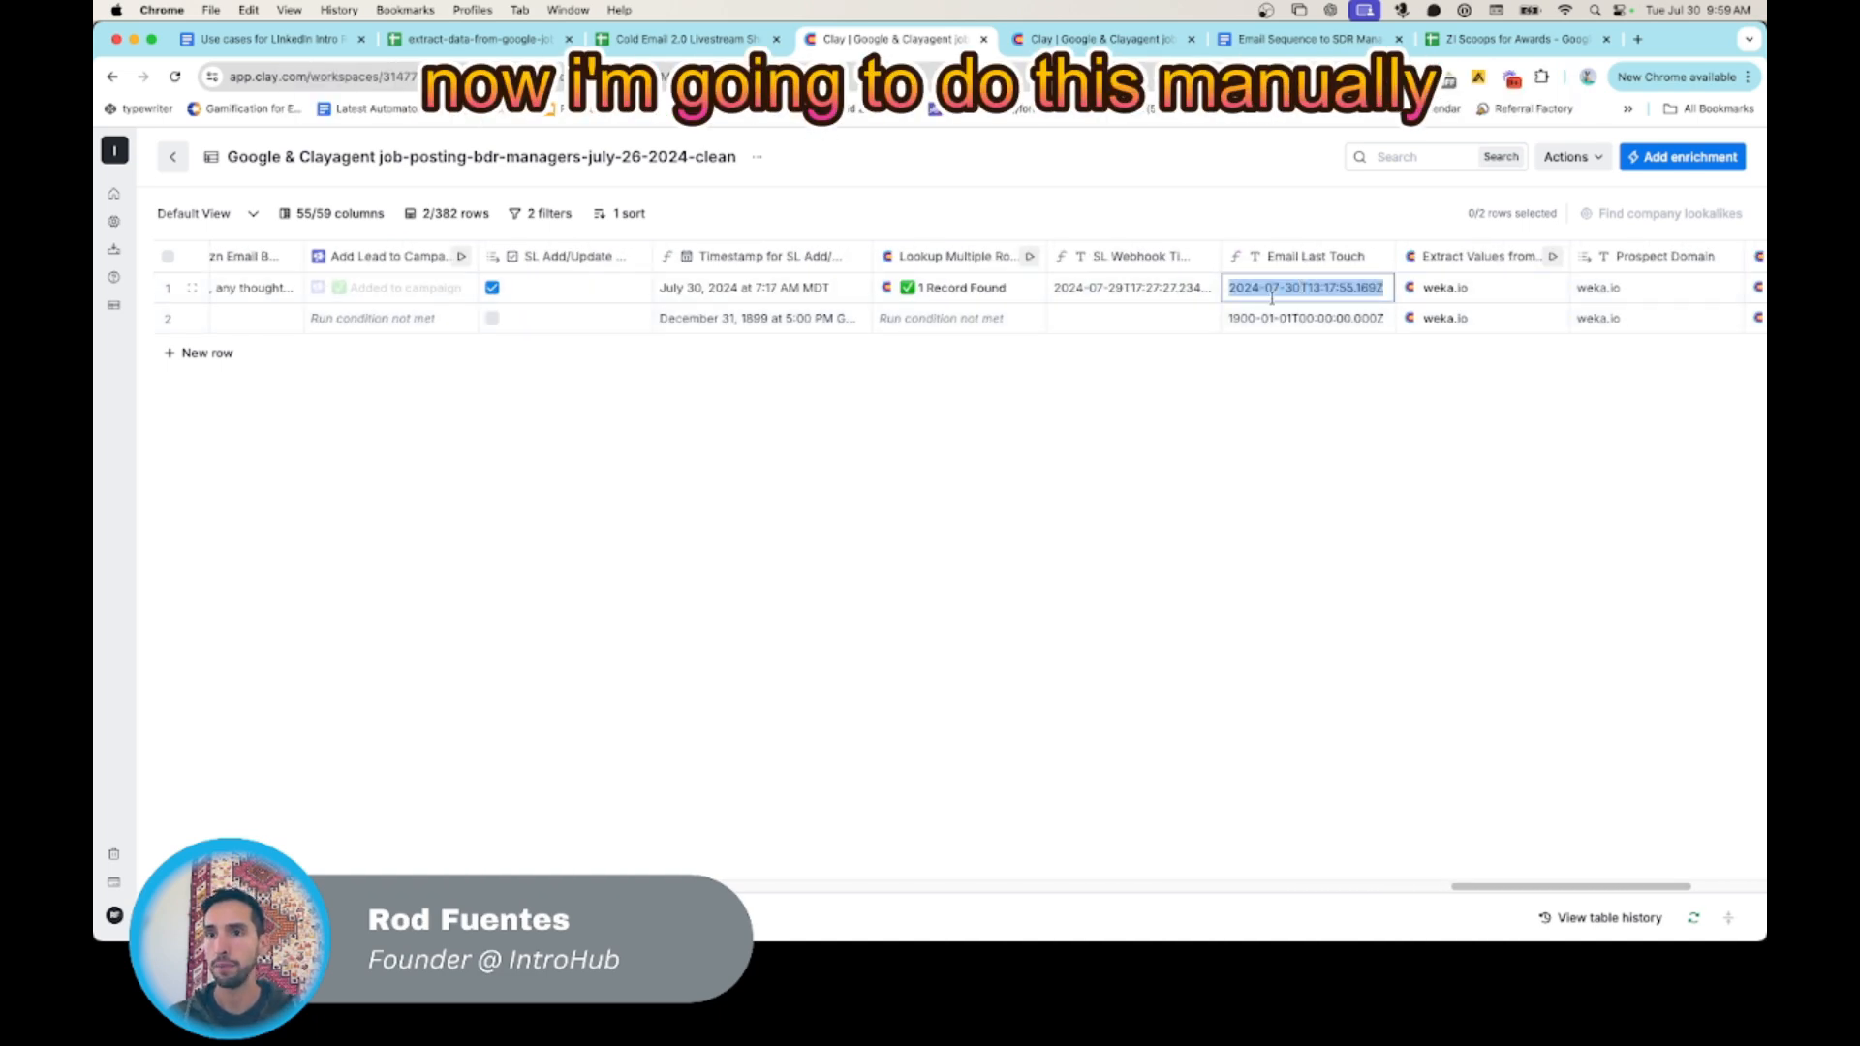
pyautogui.click(1304, 287)
pyautogui.press('BackSpace')
pyautogui.write('2')
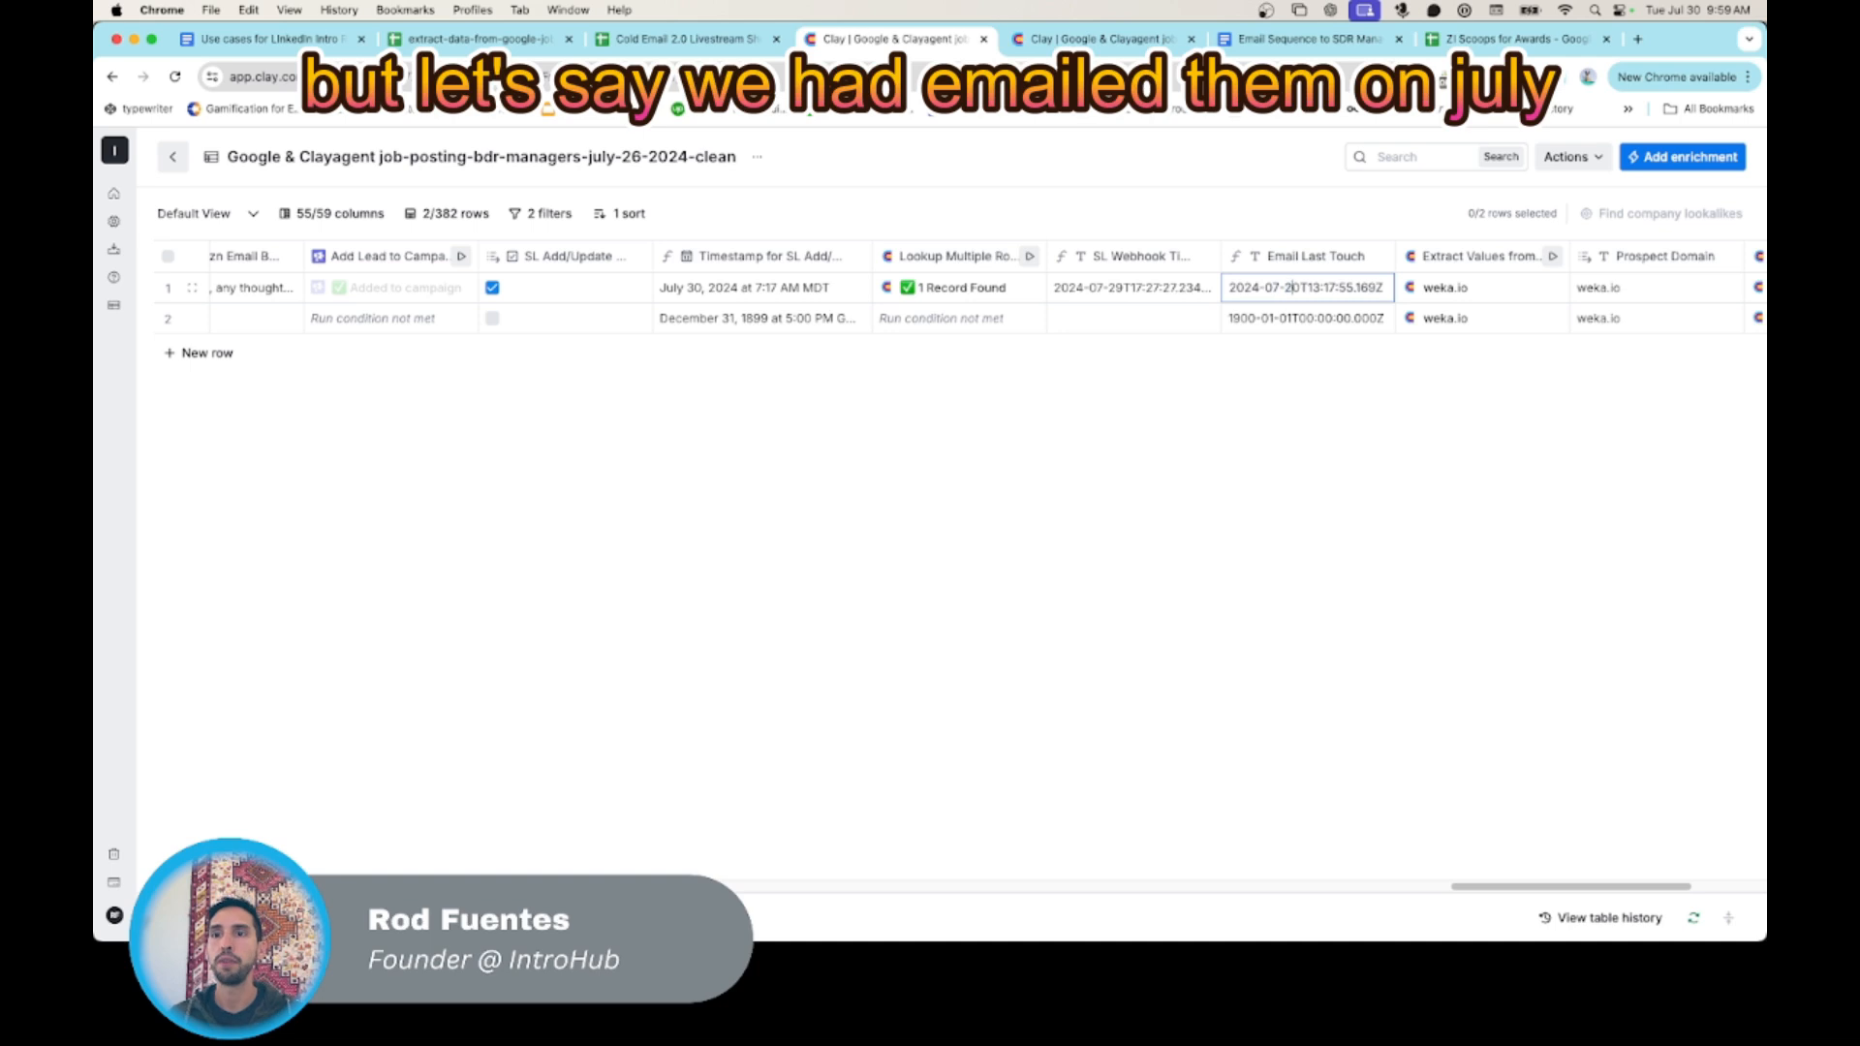
pyautogui.press('Return')
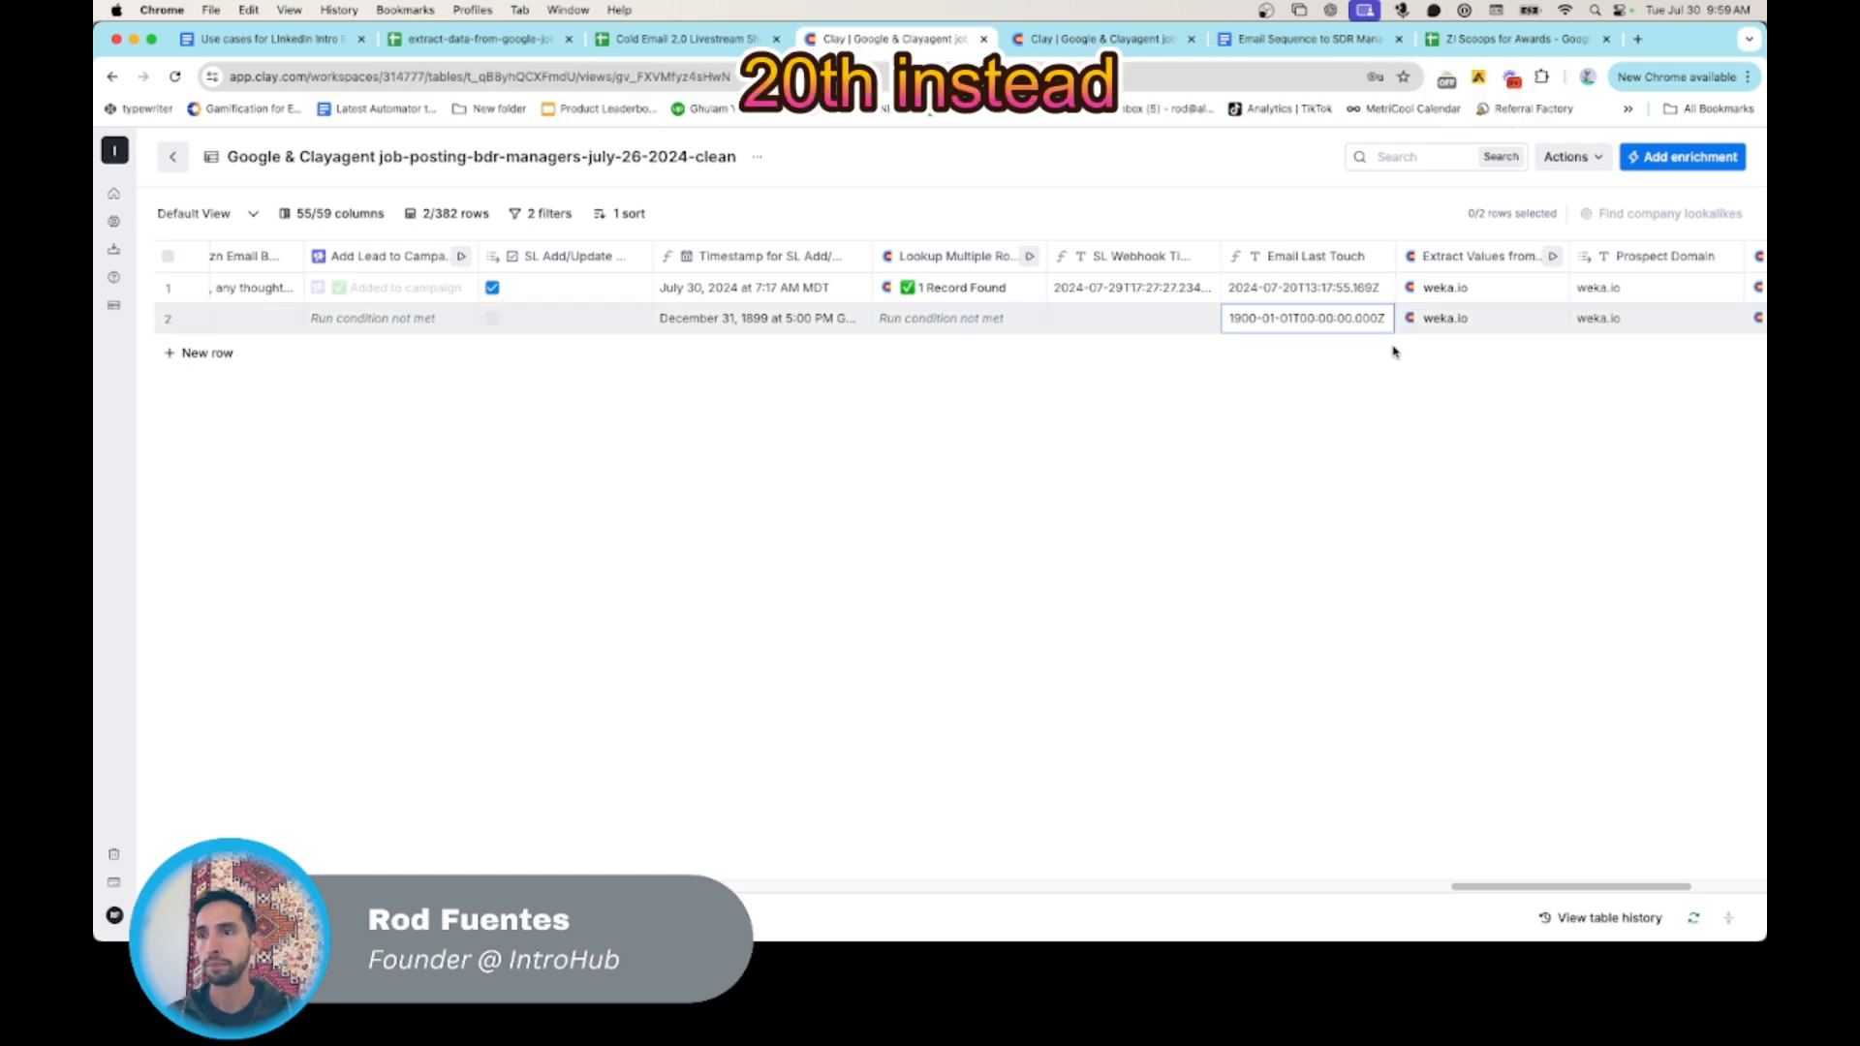
# - Delete the second row containing the test contact
pyautogui.hscroll(5, 1342, 329)
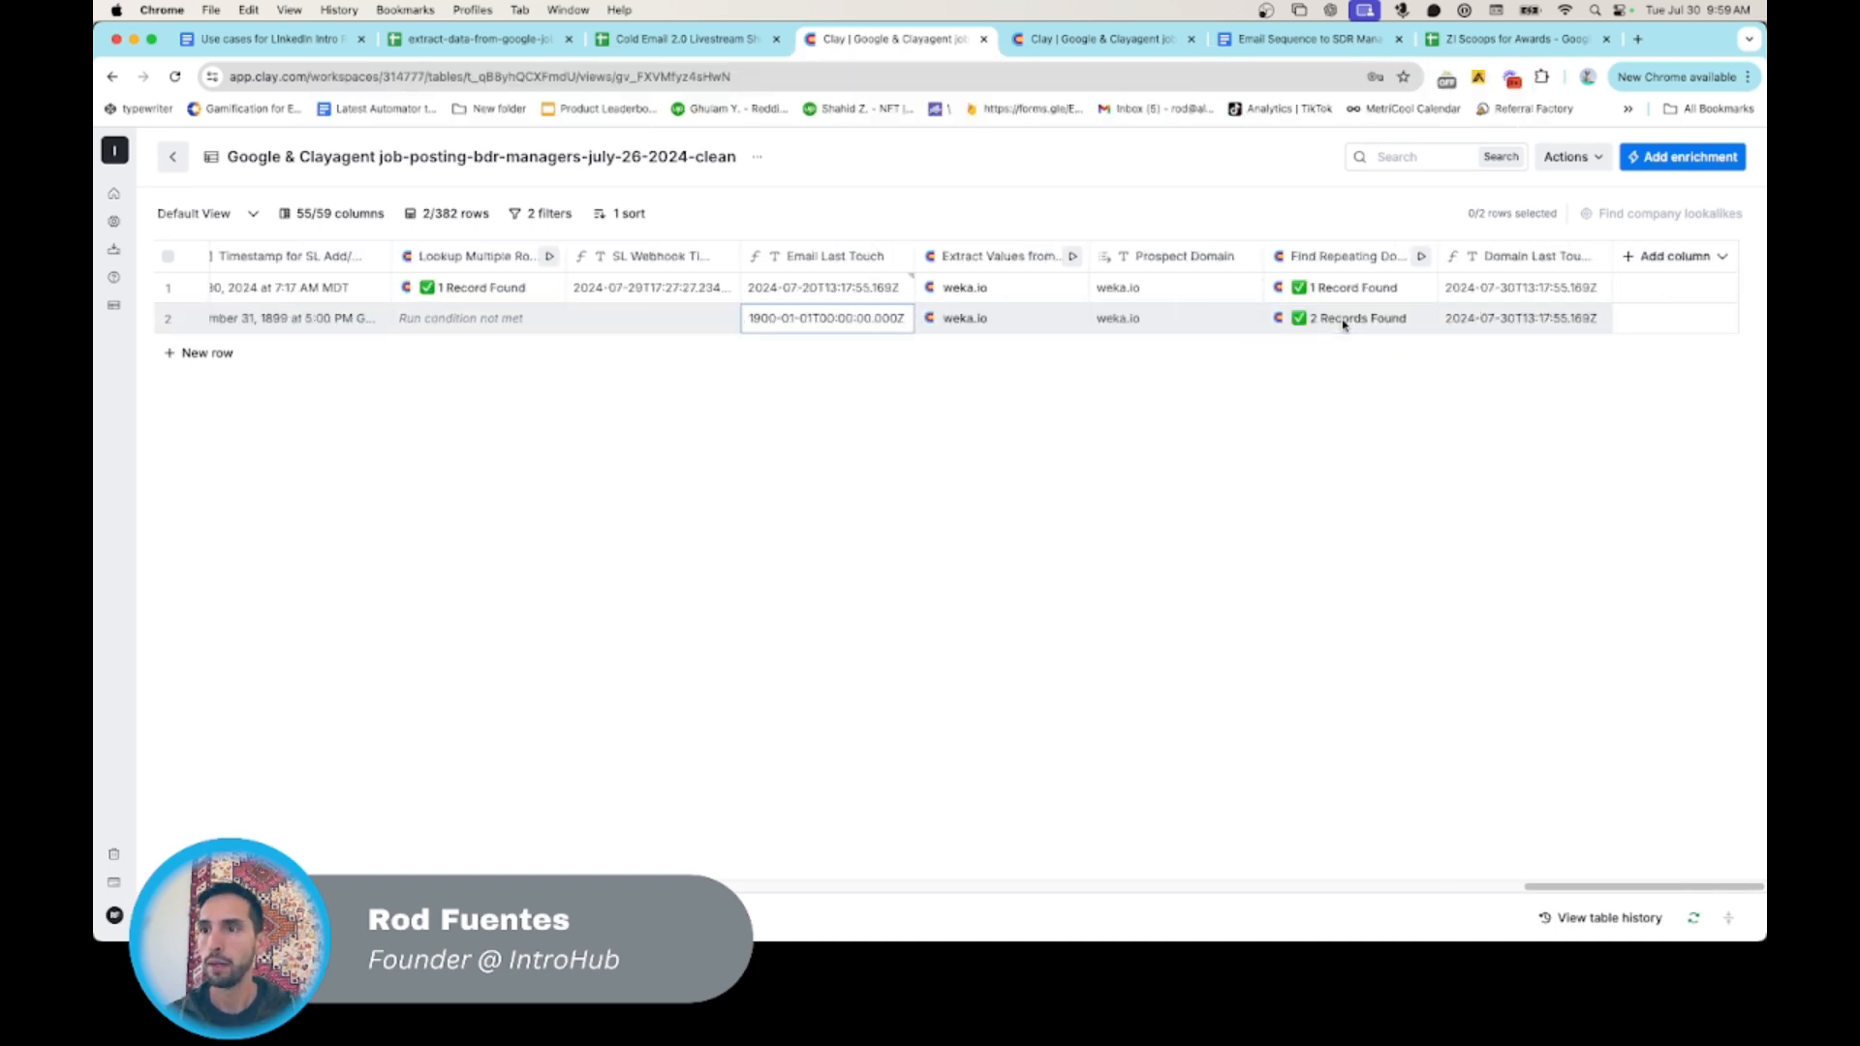
pyautogui.hscroll(-3, 1342, 326)
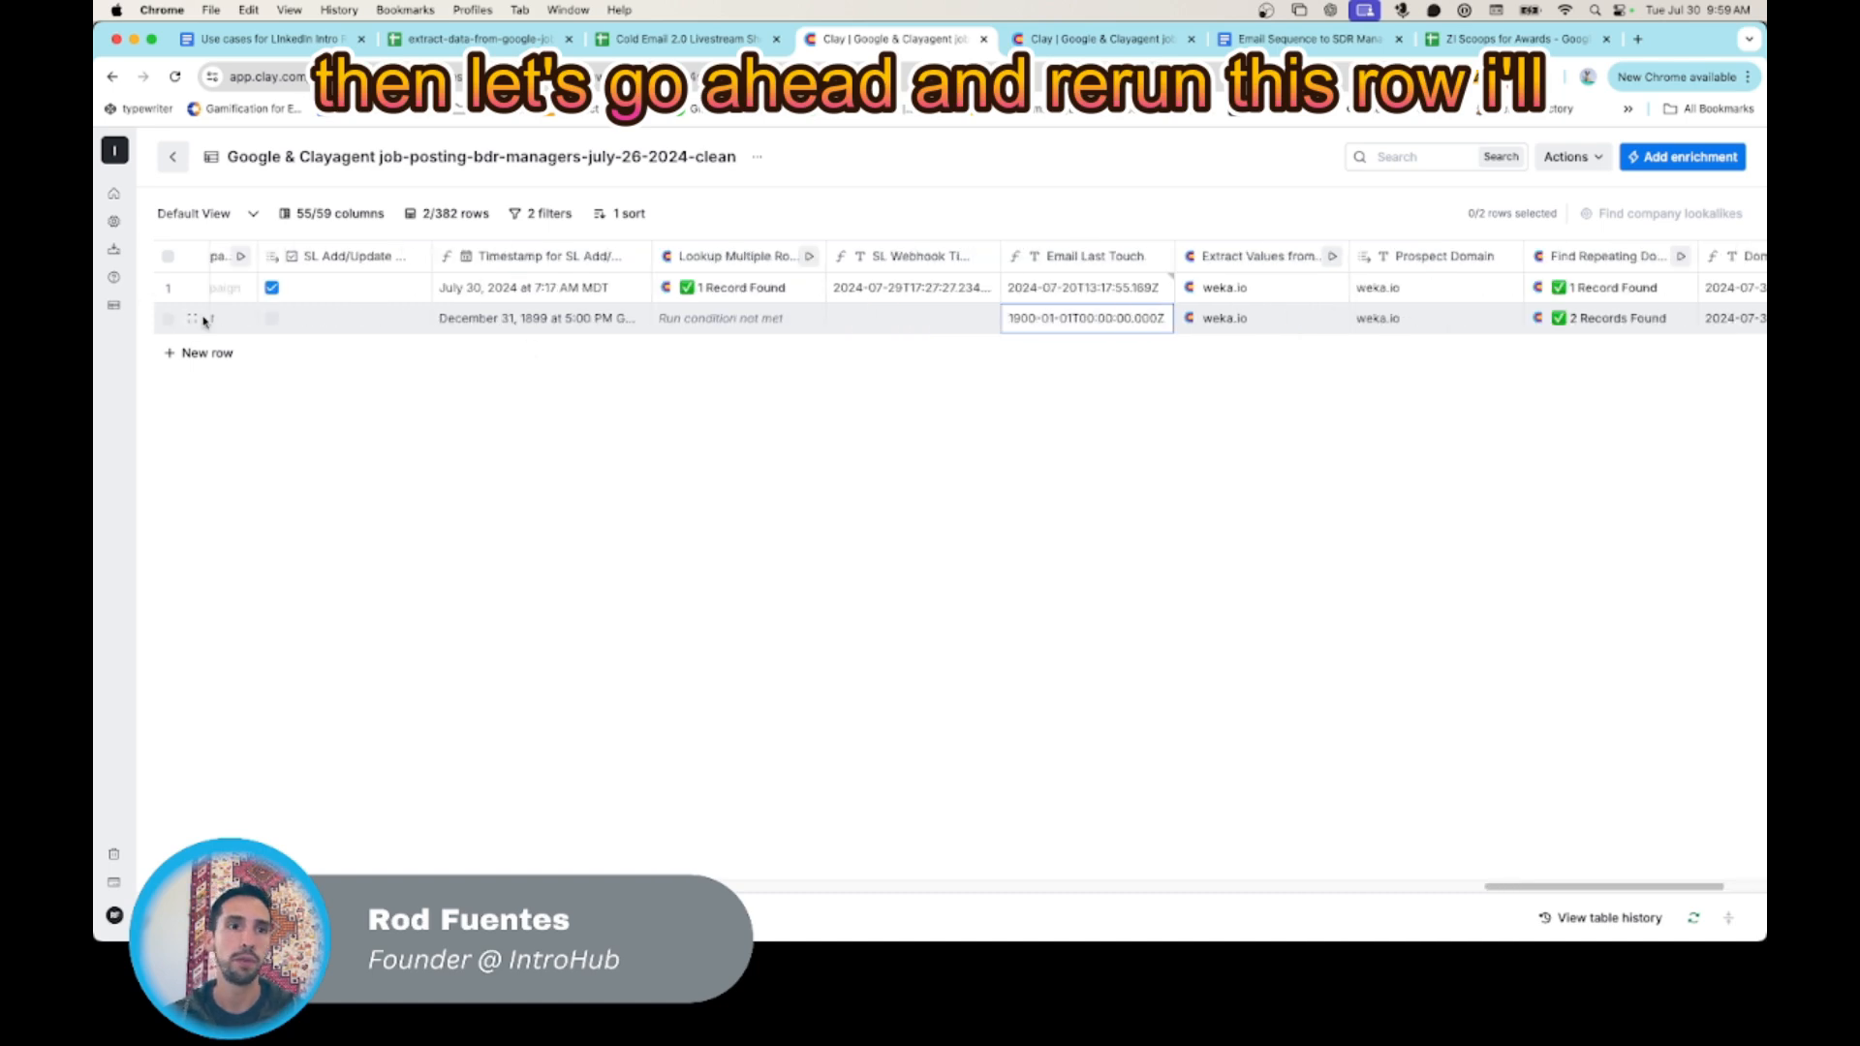
pyautogui.click(170, 326)
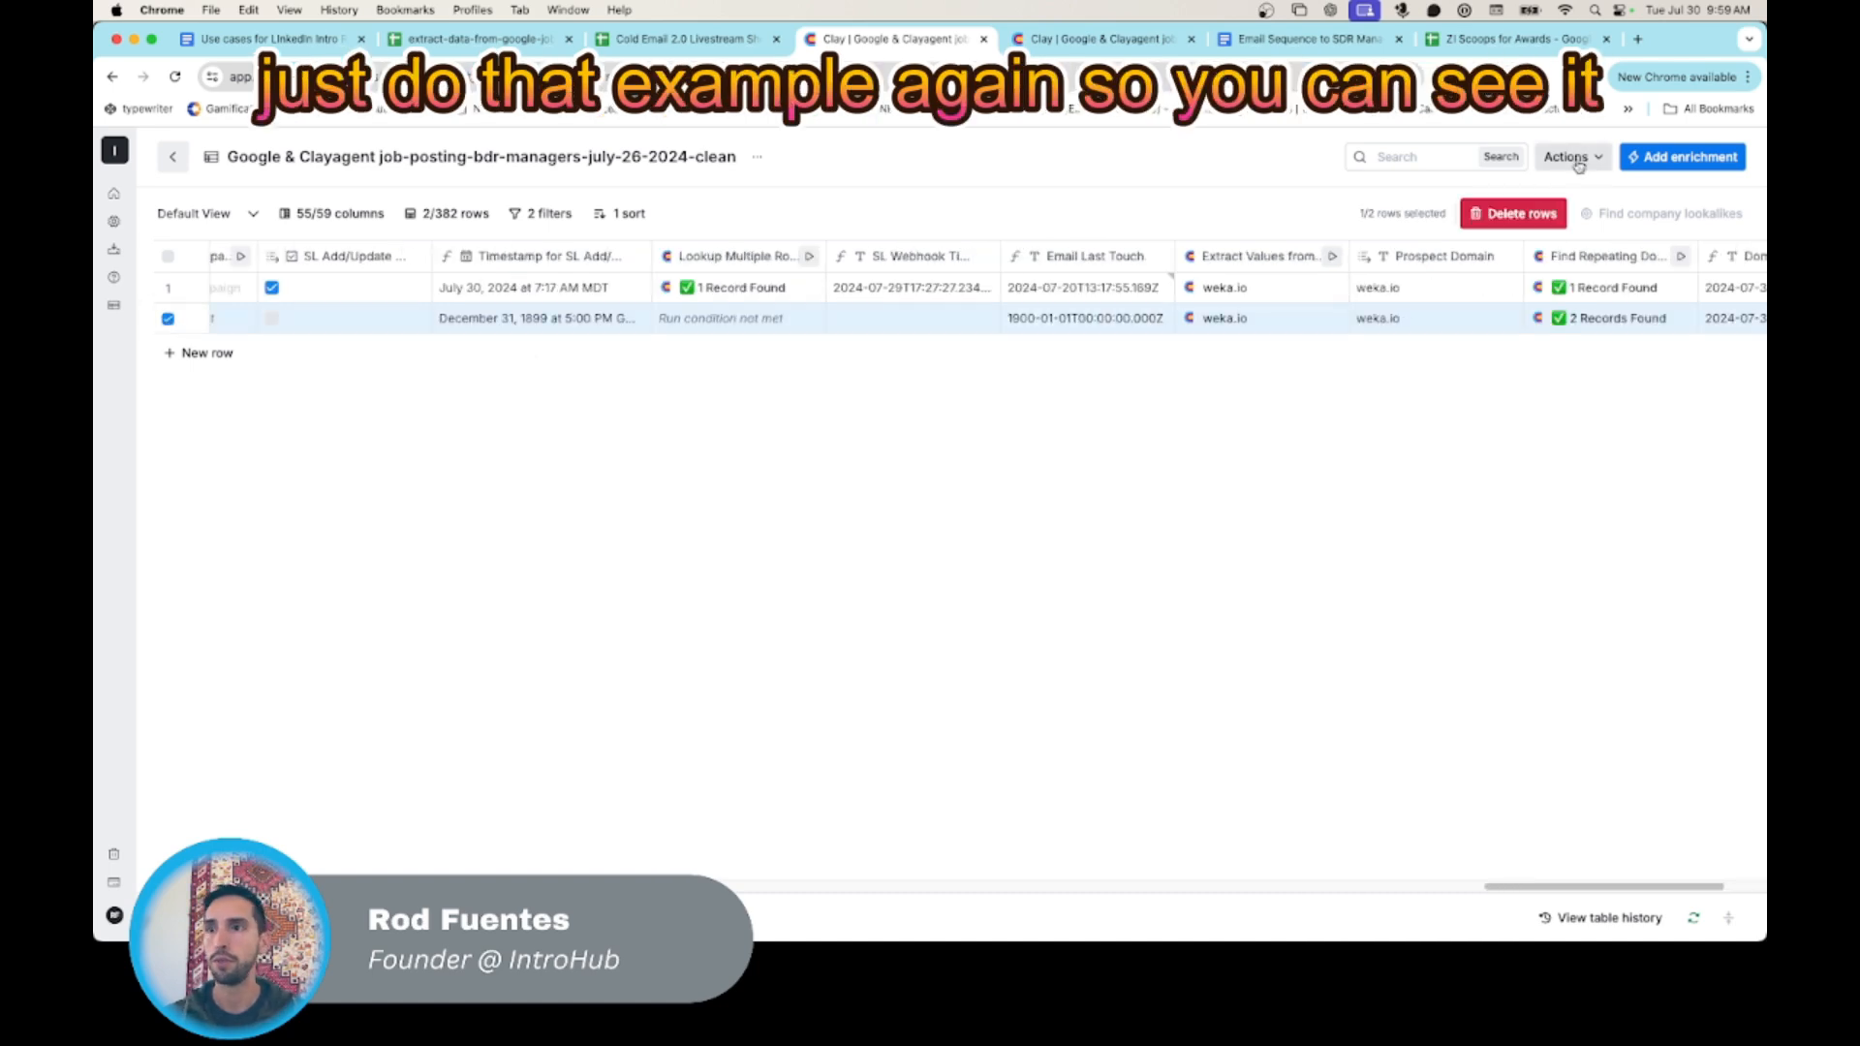
pyautogui.click(1543, 218)
# - Add a fresh row below the remaining Weka record and fill in the test contact's first and last name
pyautogui.hscroll(-10, 1366, 378)
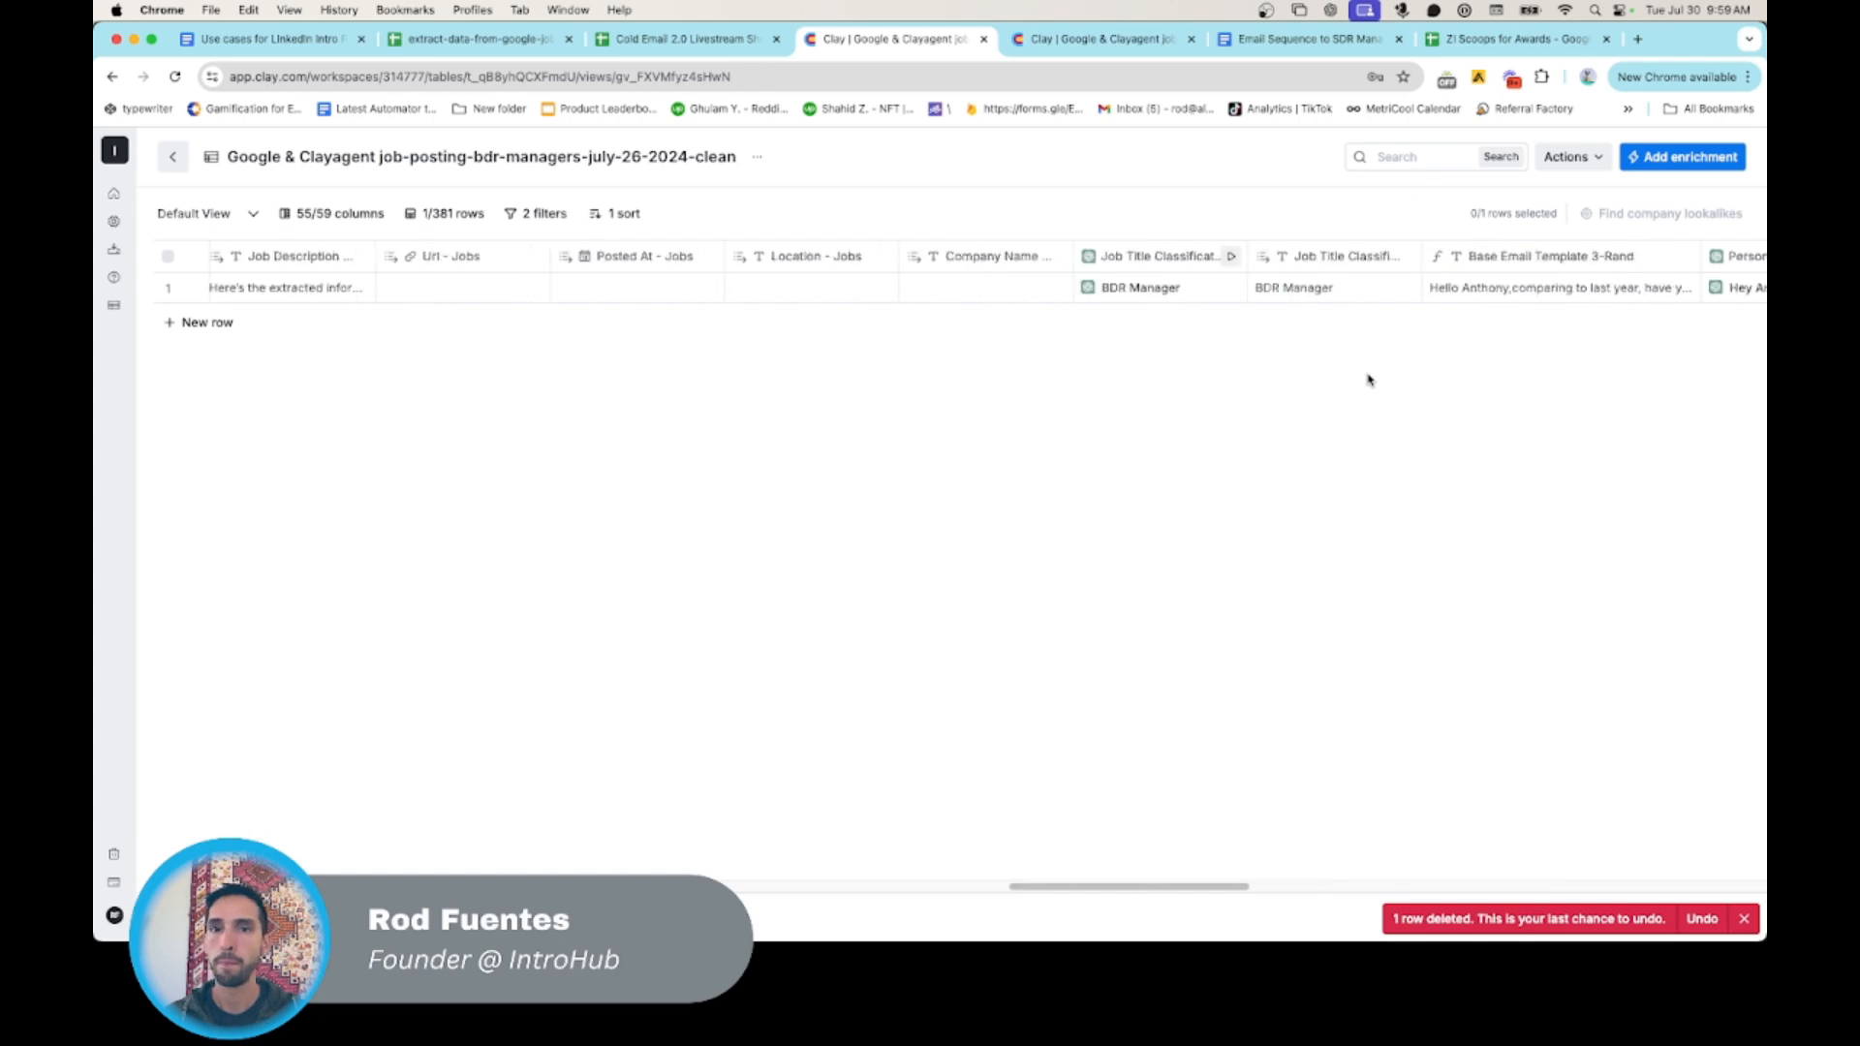
pyautogui.hscroll(-10, 1366, 380)
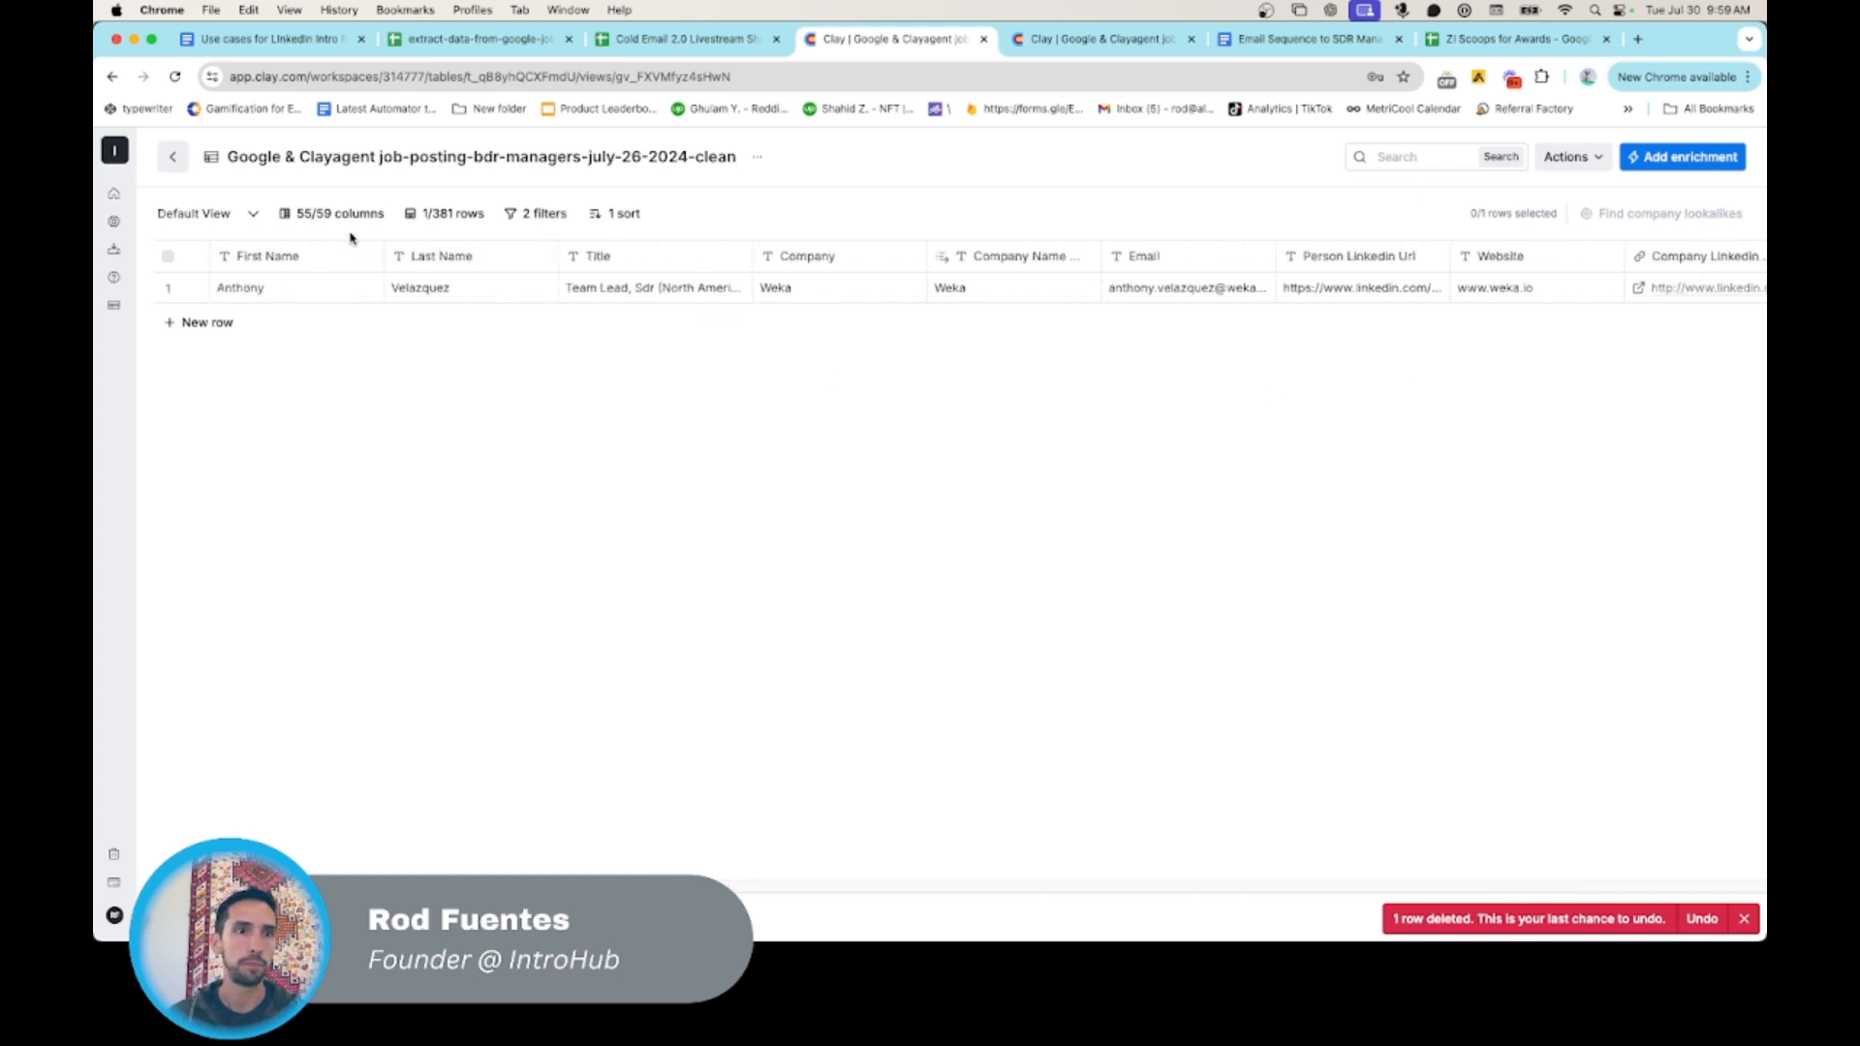
pyautogui.click(198, 326)
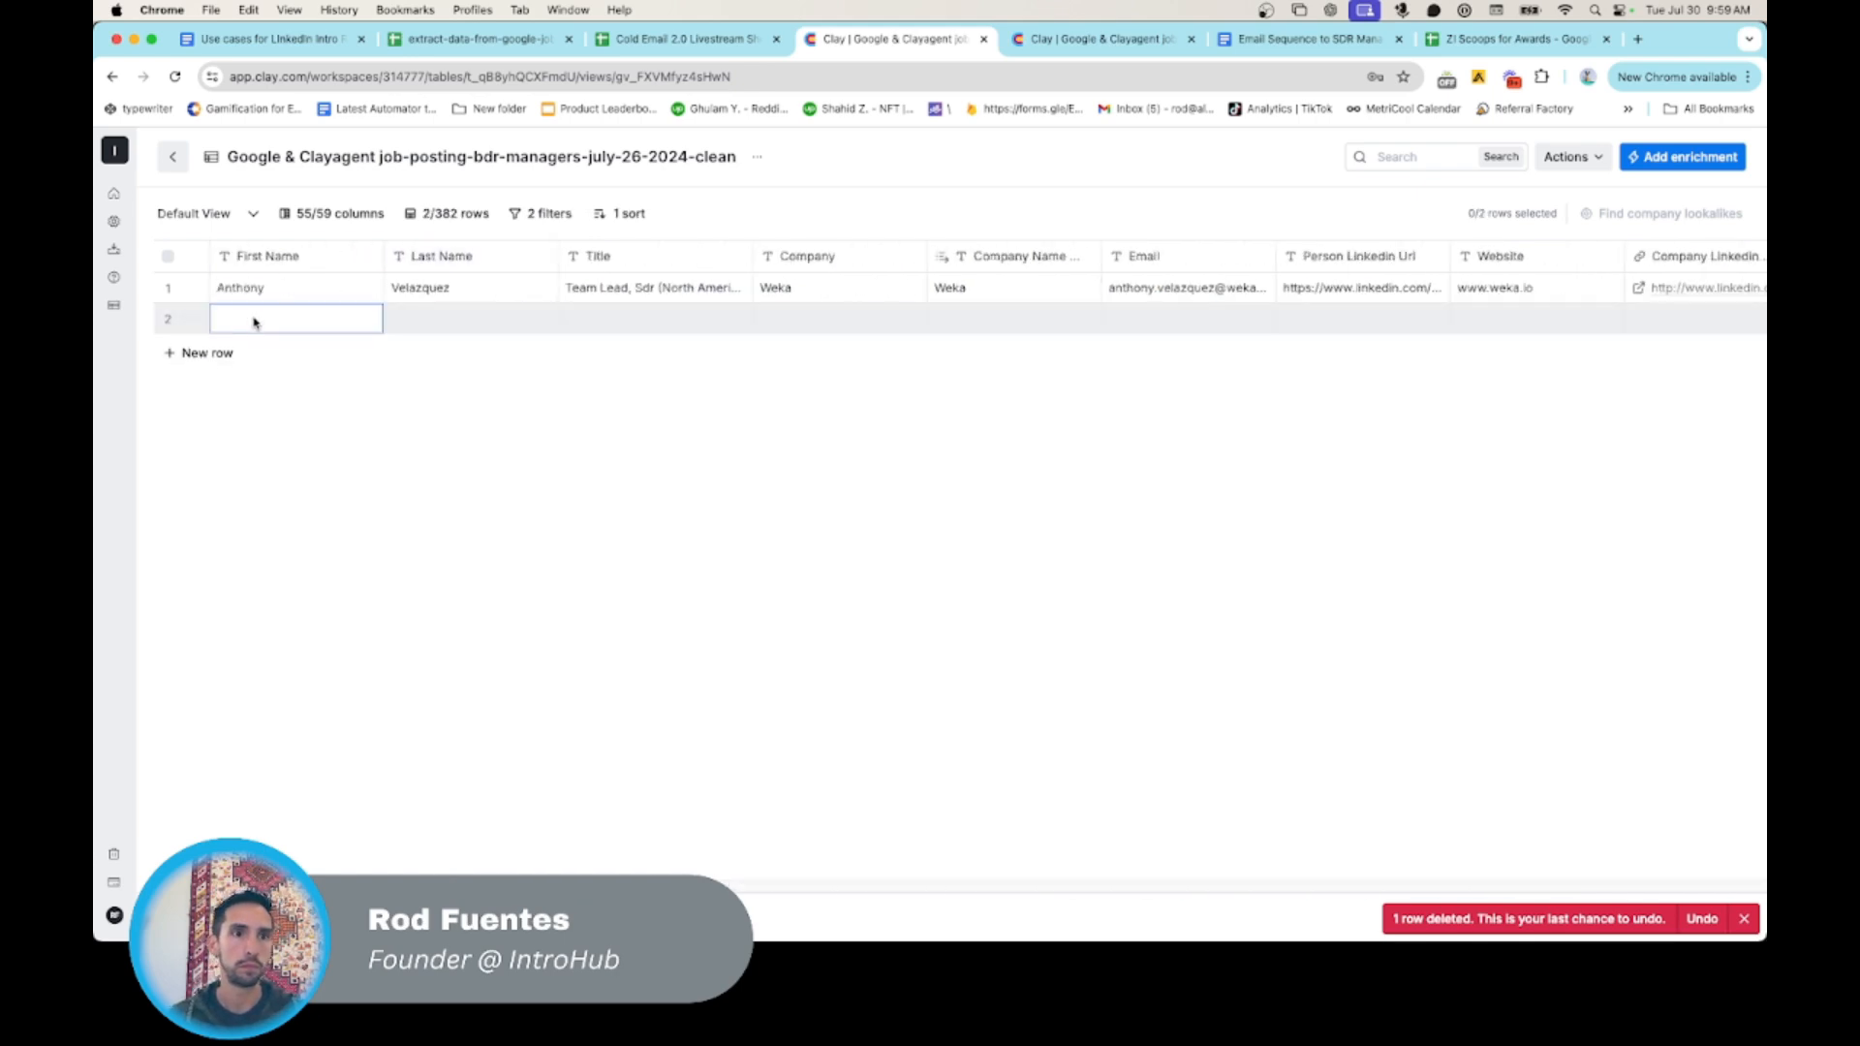
pyautogui.press('Tab')
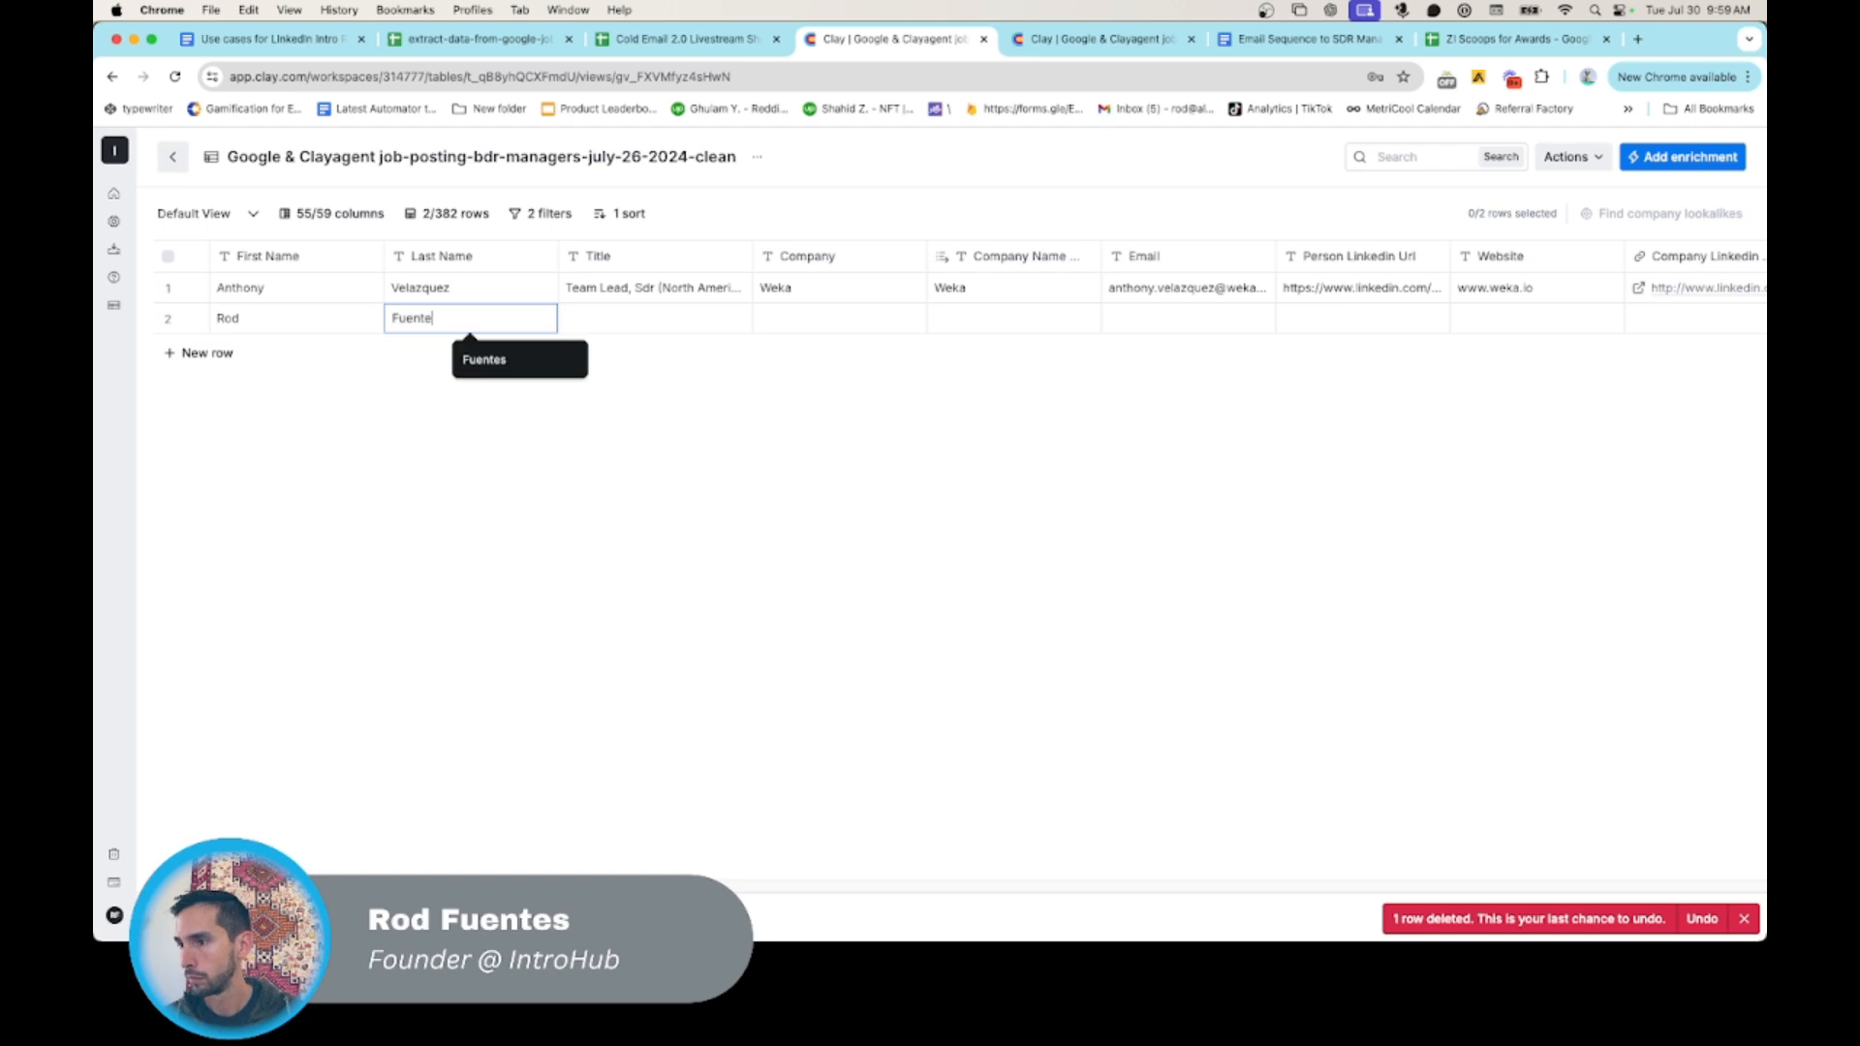
# - Fill the fresh row with title BDR Manager, Weka in both company columns, and the contact's e-mail at weka.io
pyautogui.press('Tab')
pyautogui.write('BDR Manager')
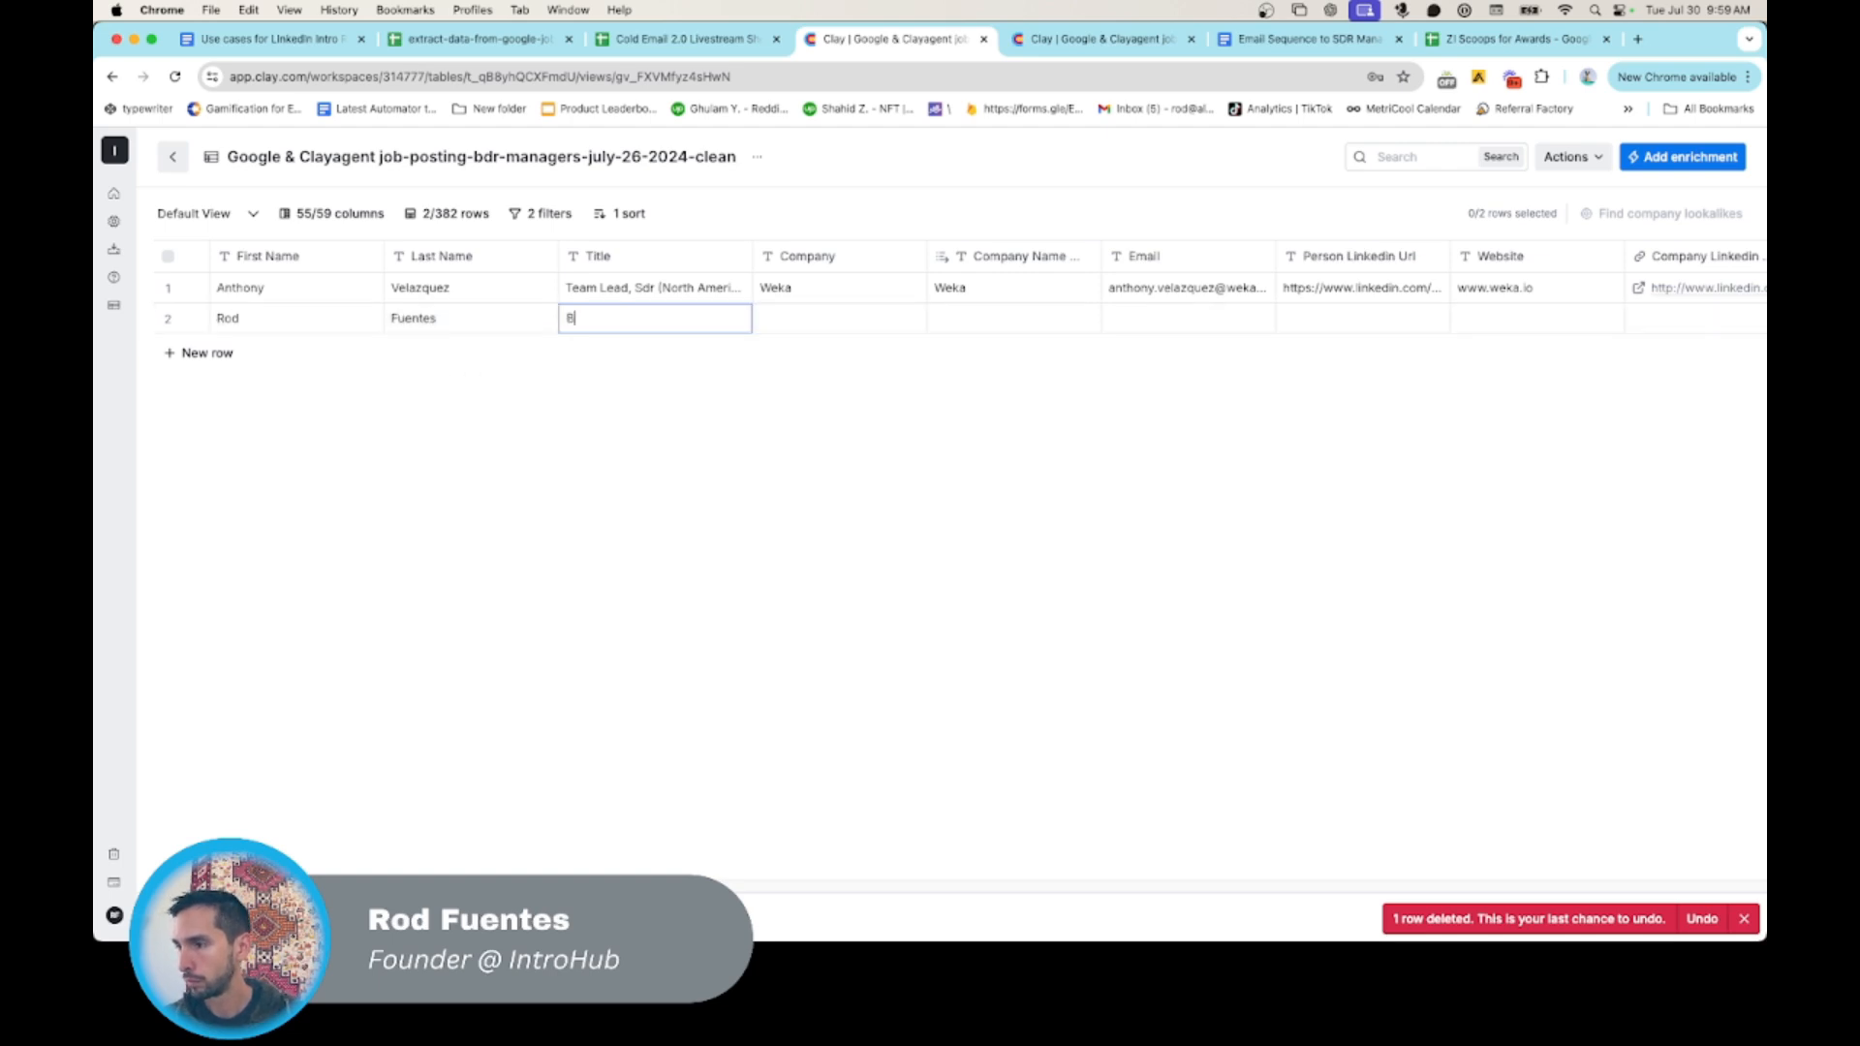
pyautogui.press('Tab')
pyautogui.write('Weka')
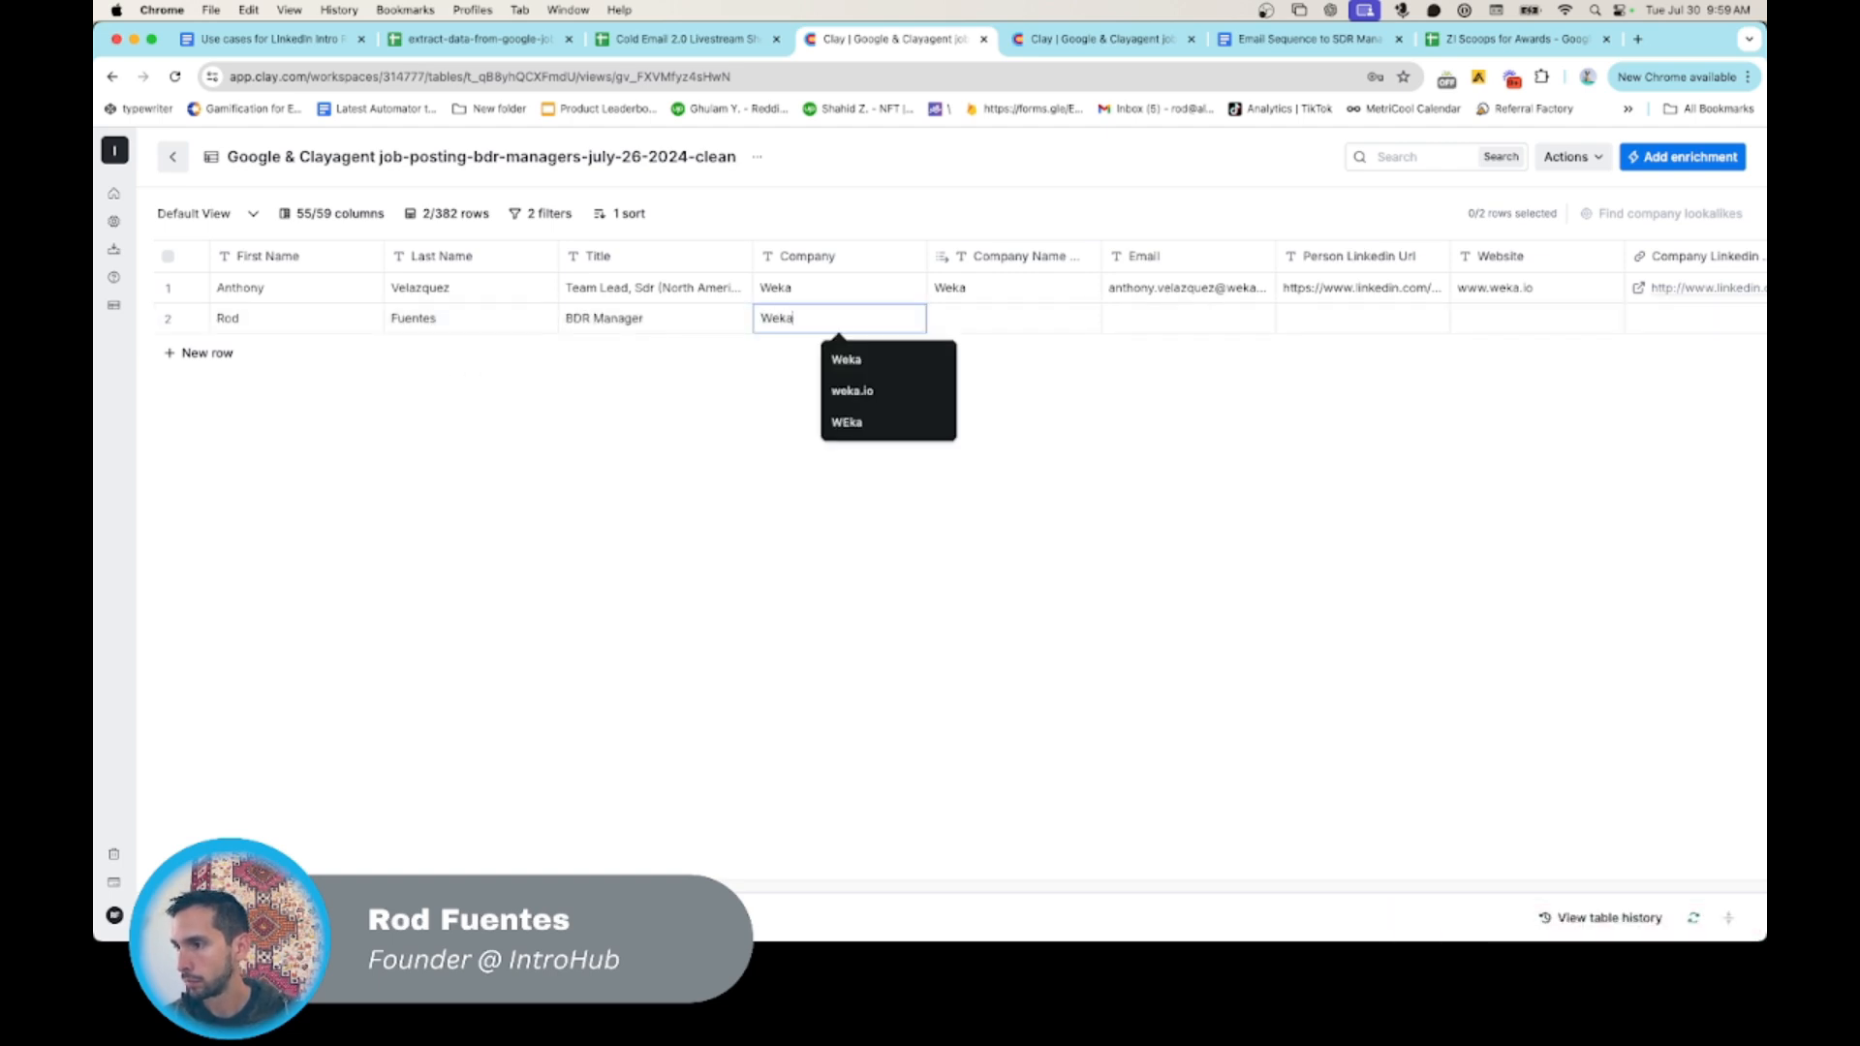
pyautogui.press('Tab')
pyautogui.write('Weka')
pyautogui.press('Tab')
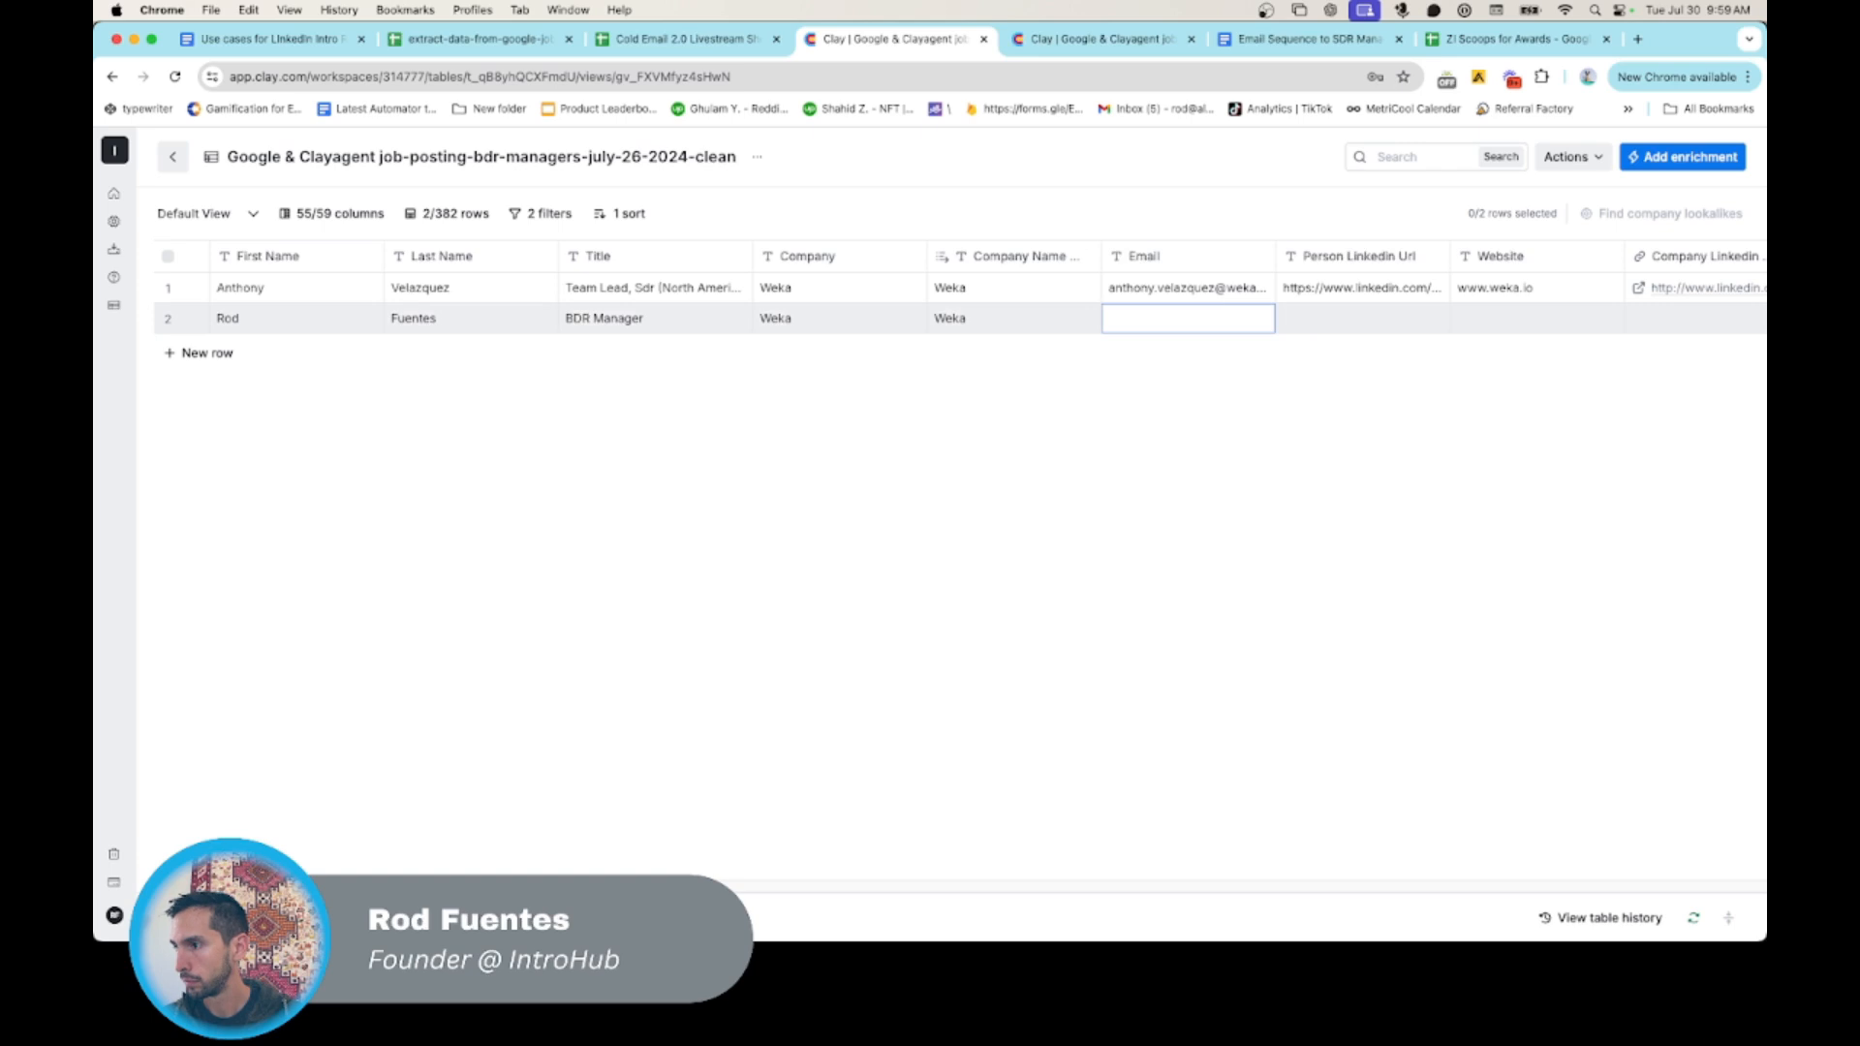
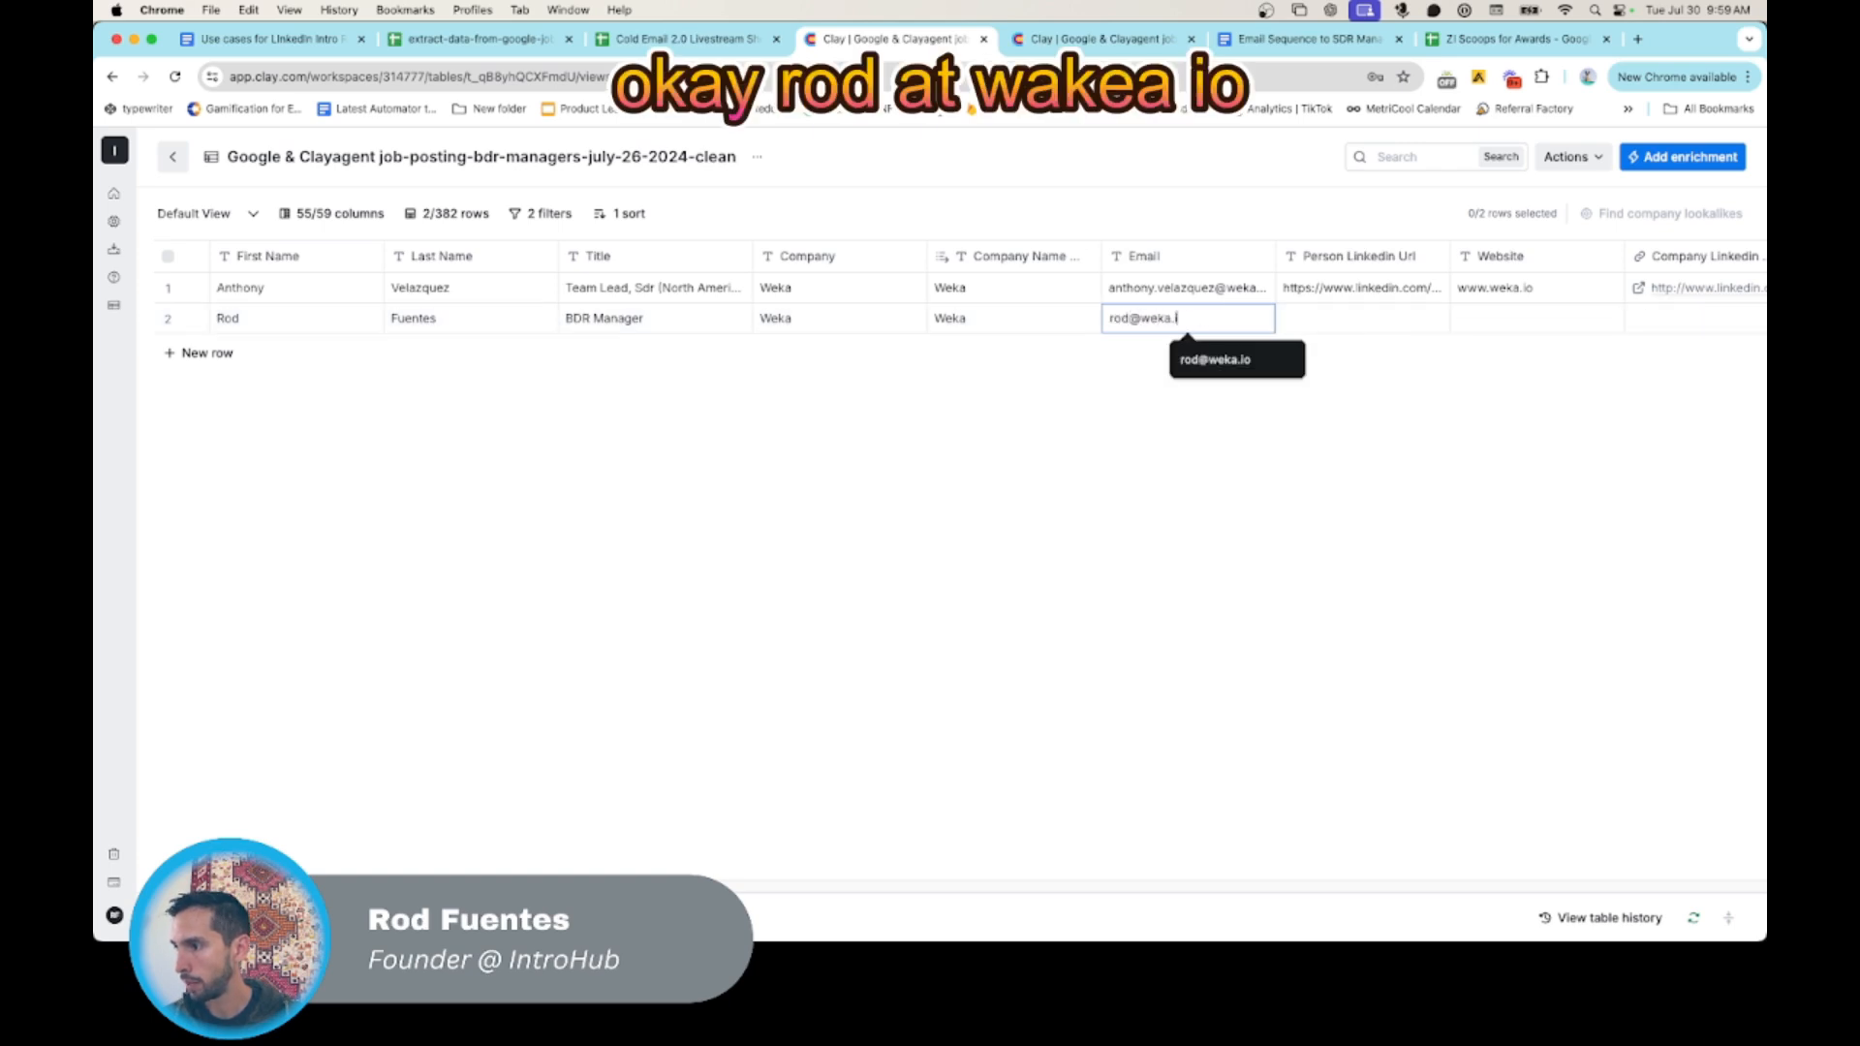
pyautogui.press('Tab')
pyautogui.press('Tab')
pyautogui.press('Tab')
pyautogui.press('Tab')
pyautogui.press('Tab')
pyautogui.press('Tab')
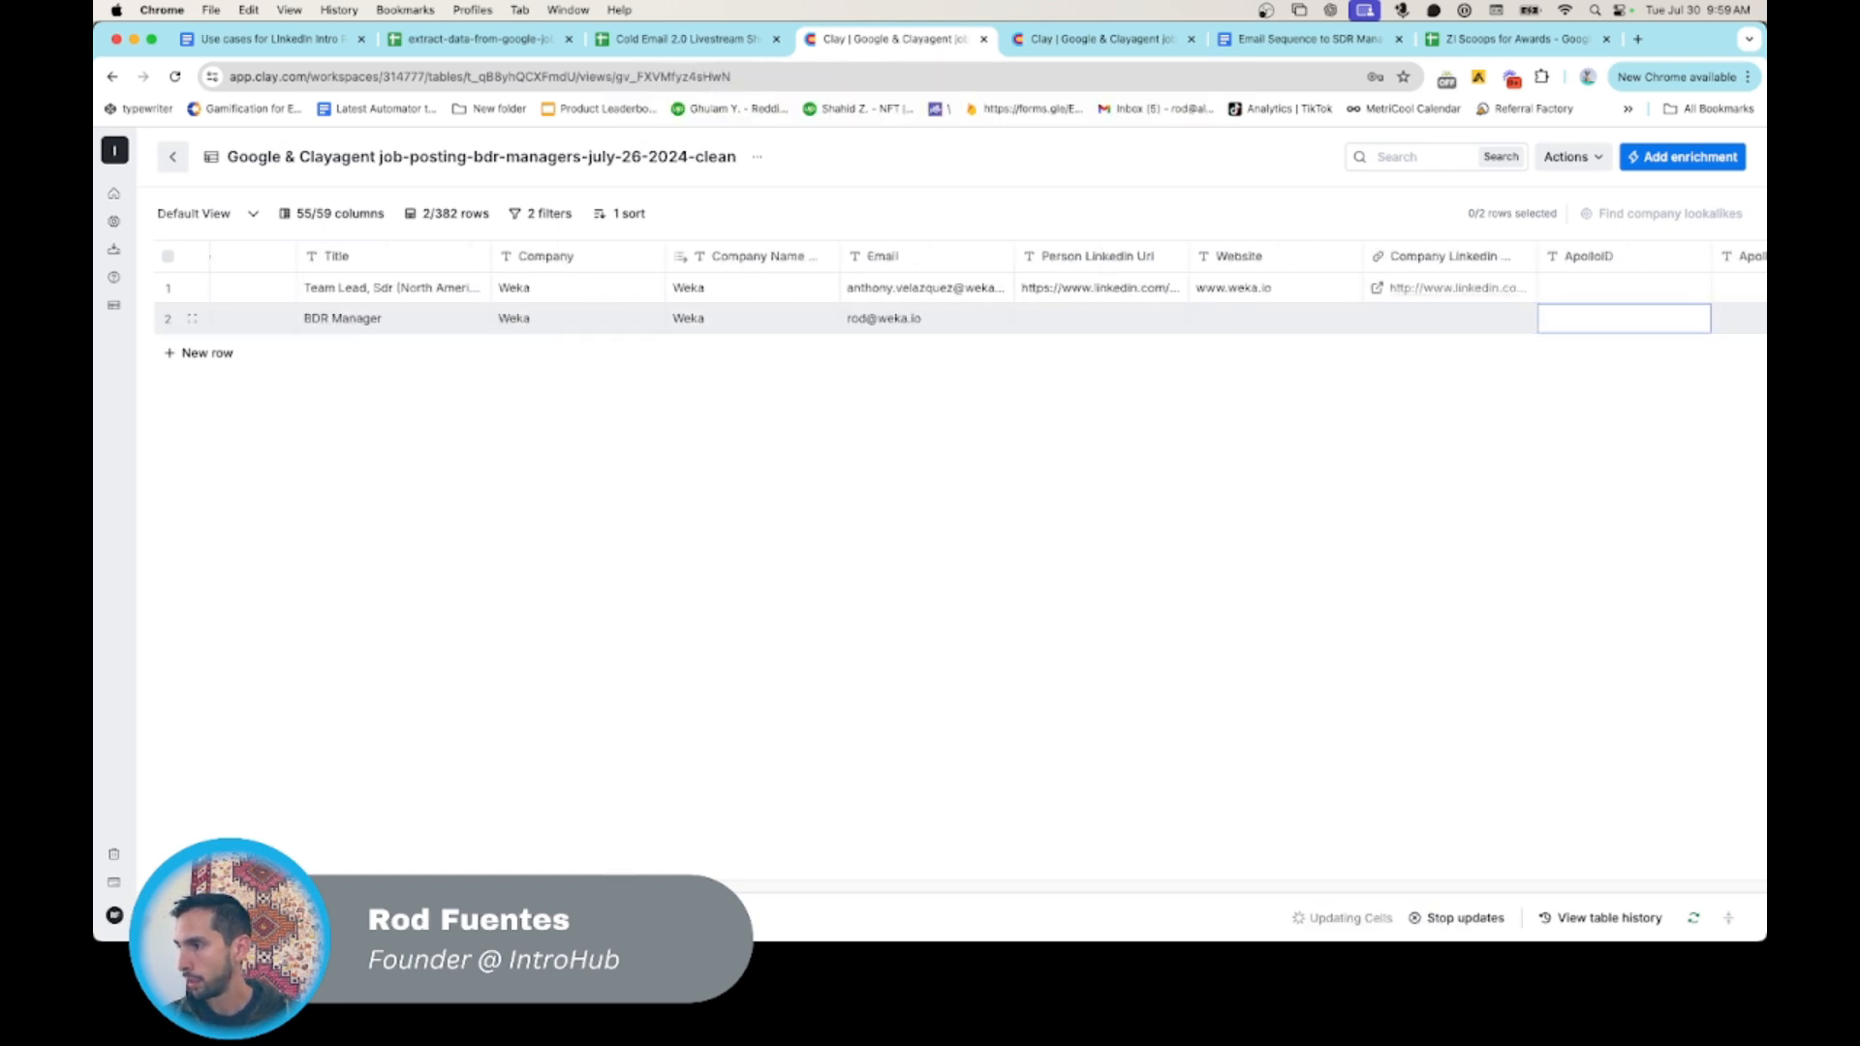
# - Examine the recreated row's timestamp, Email Last Touch, repeating-domain lookup and Domain Last Touch columns
pyautogui.hscroll(10, 440, 455)
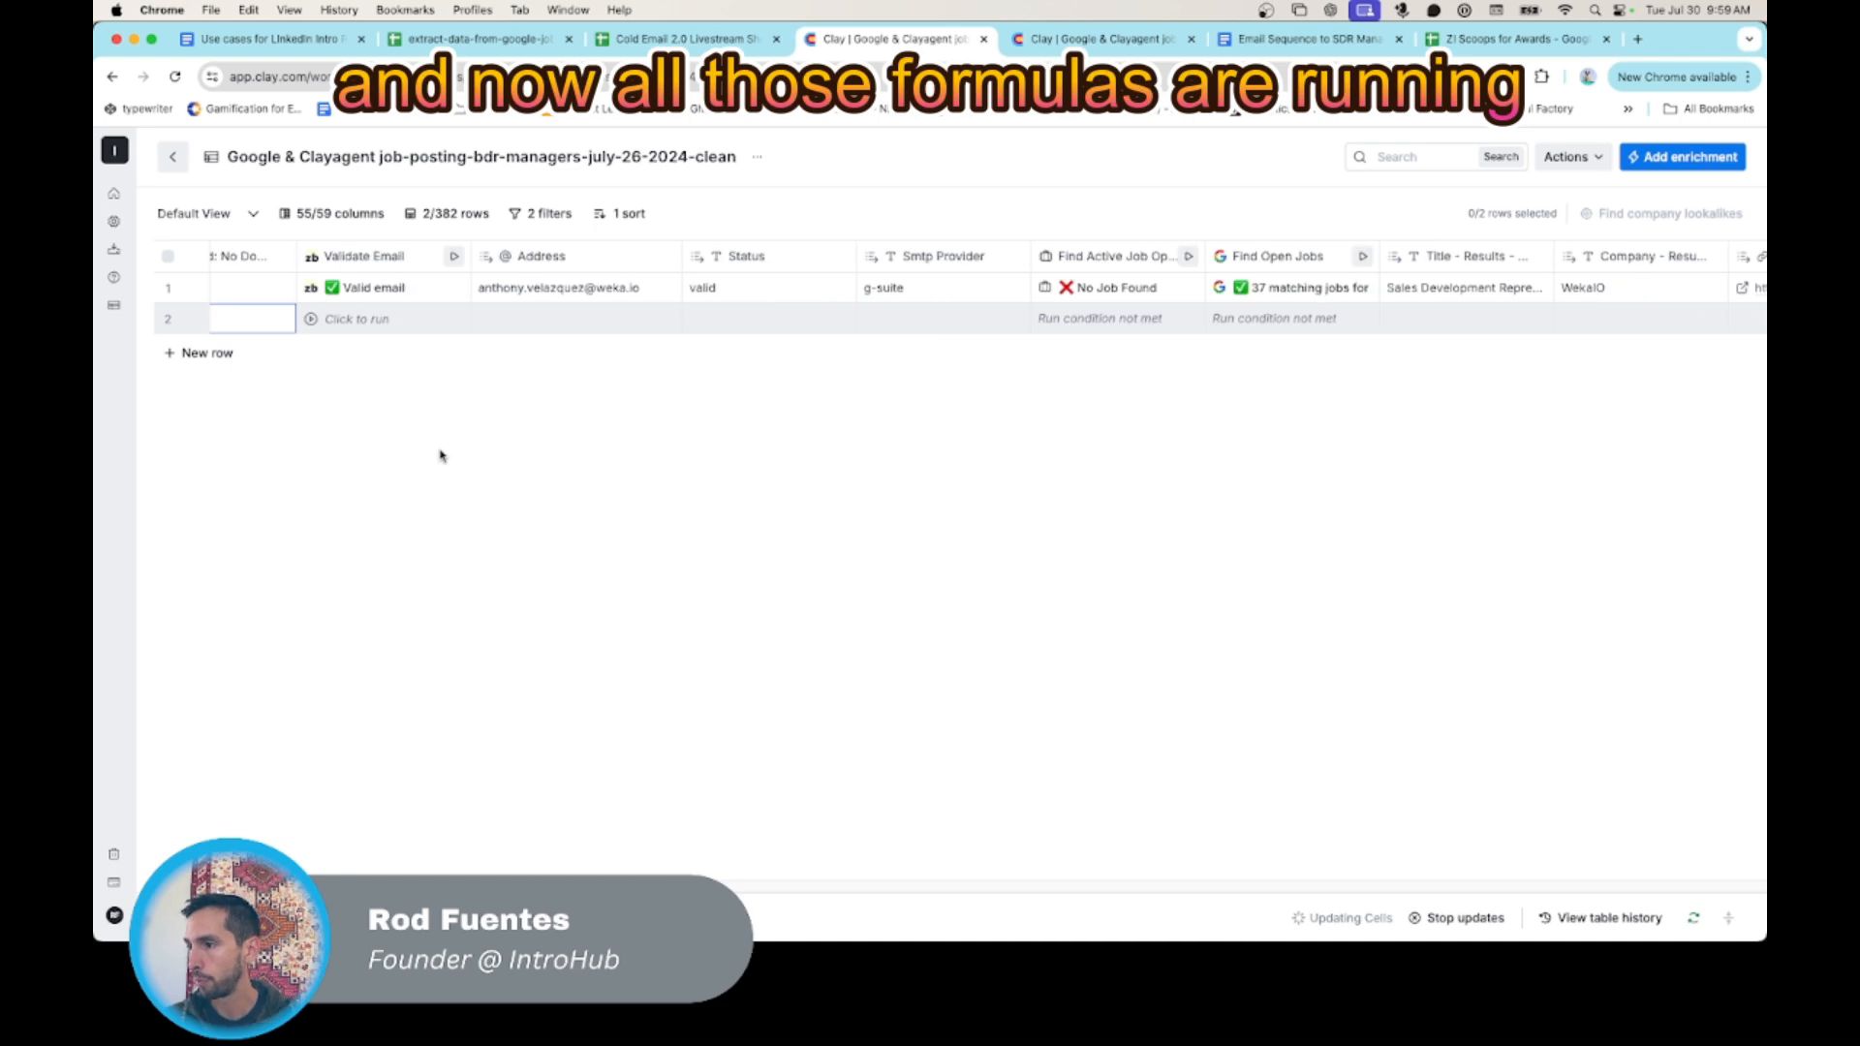
pyautogui.hscroll(15, 440, 455)
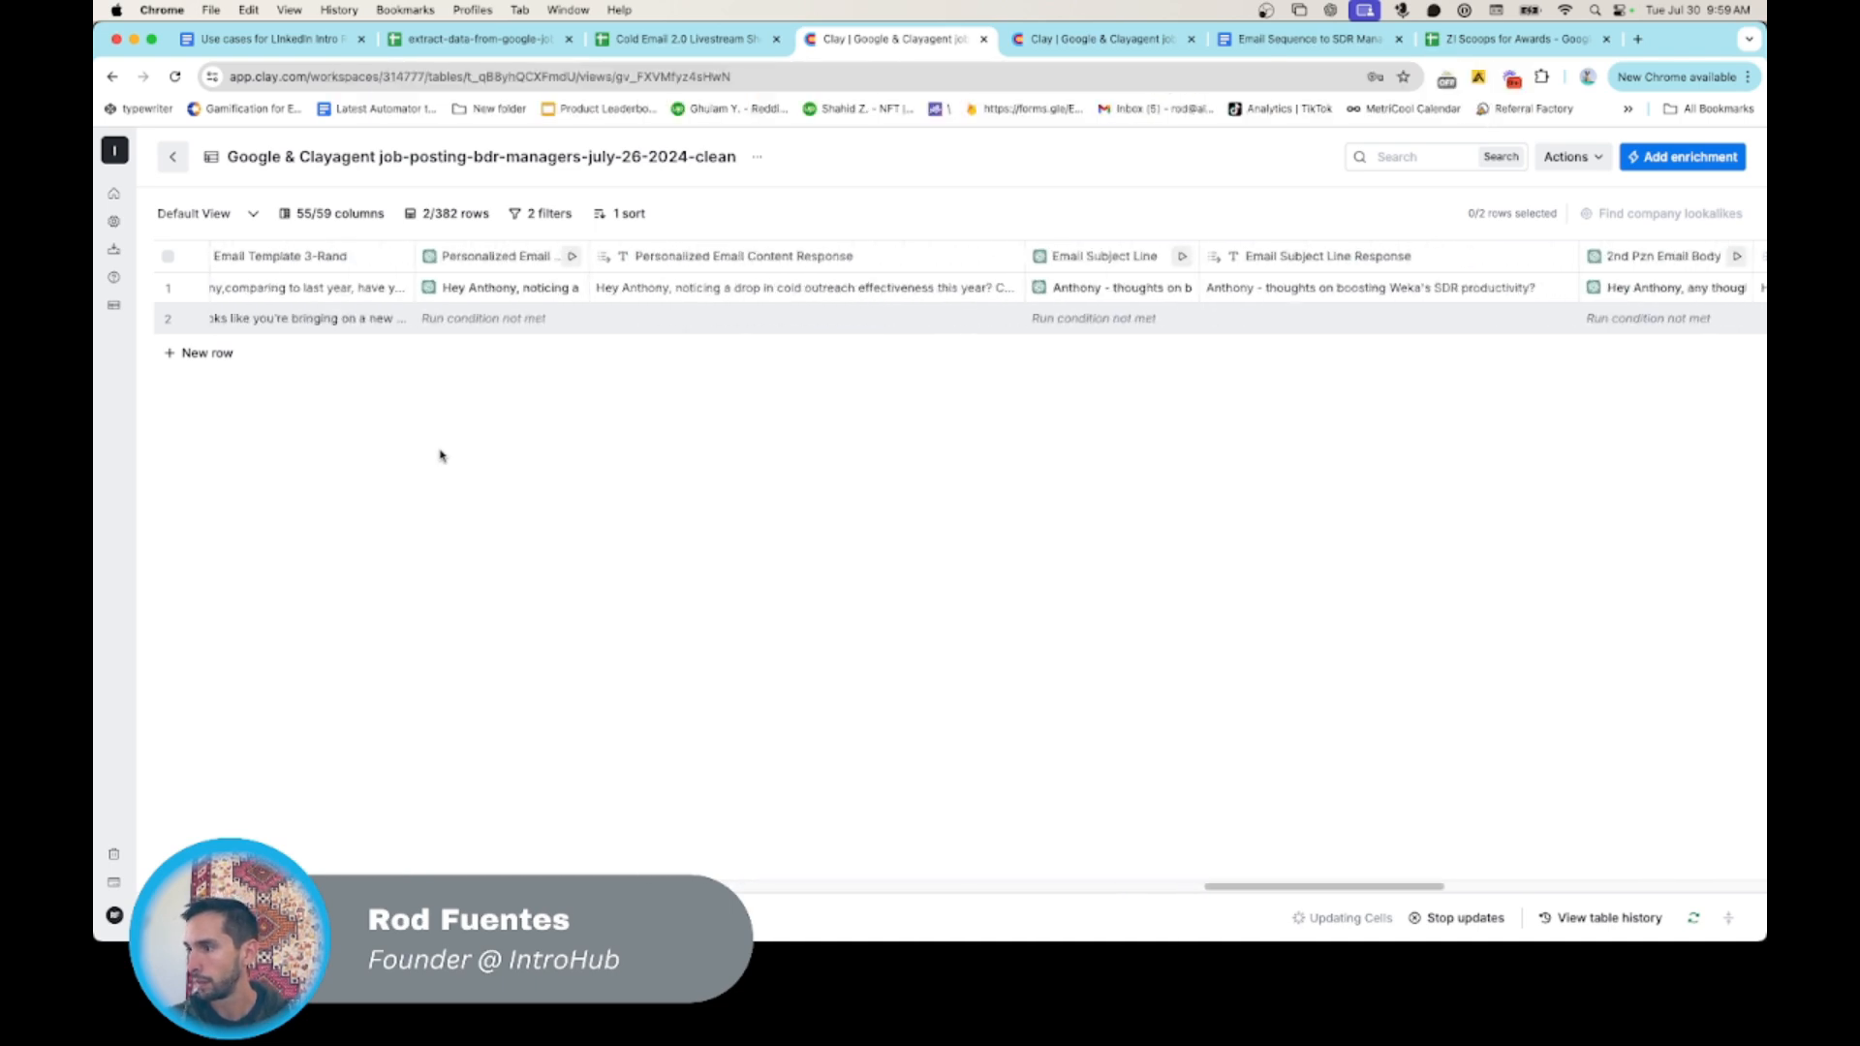
pyautogui.hscroll(15, 1232, 432)
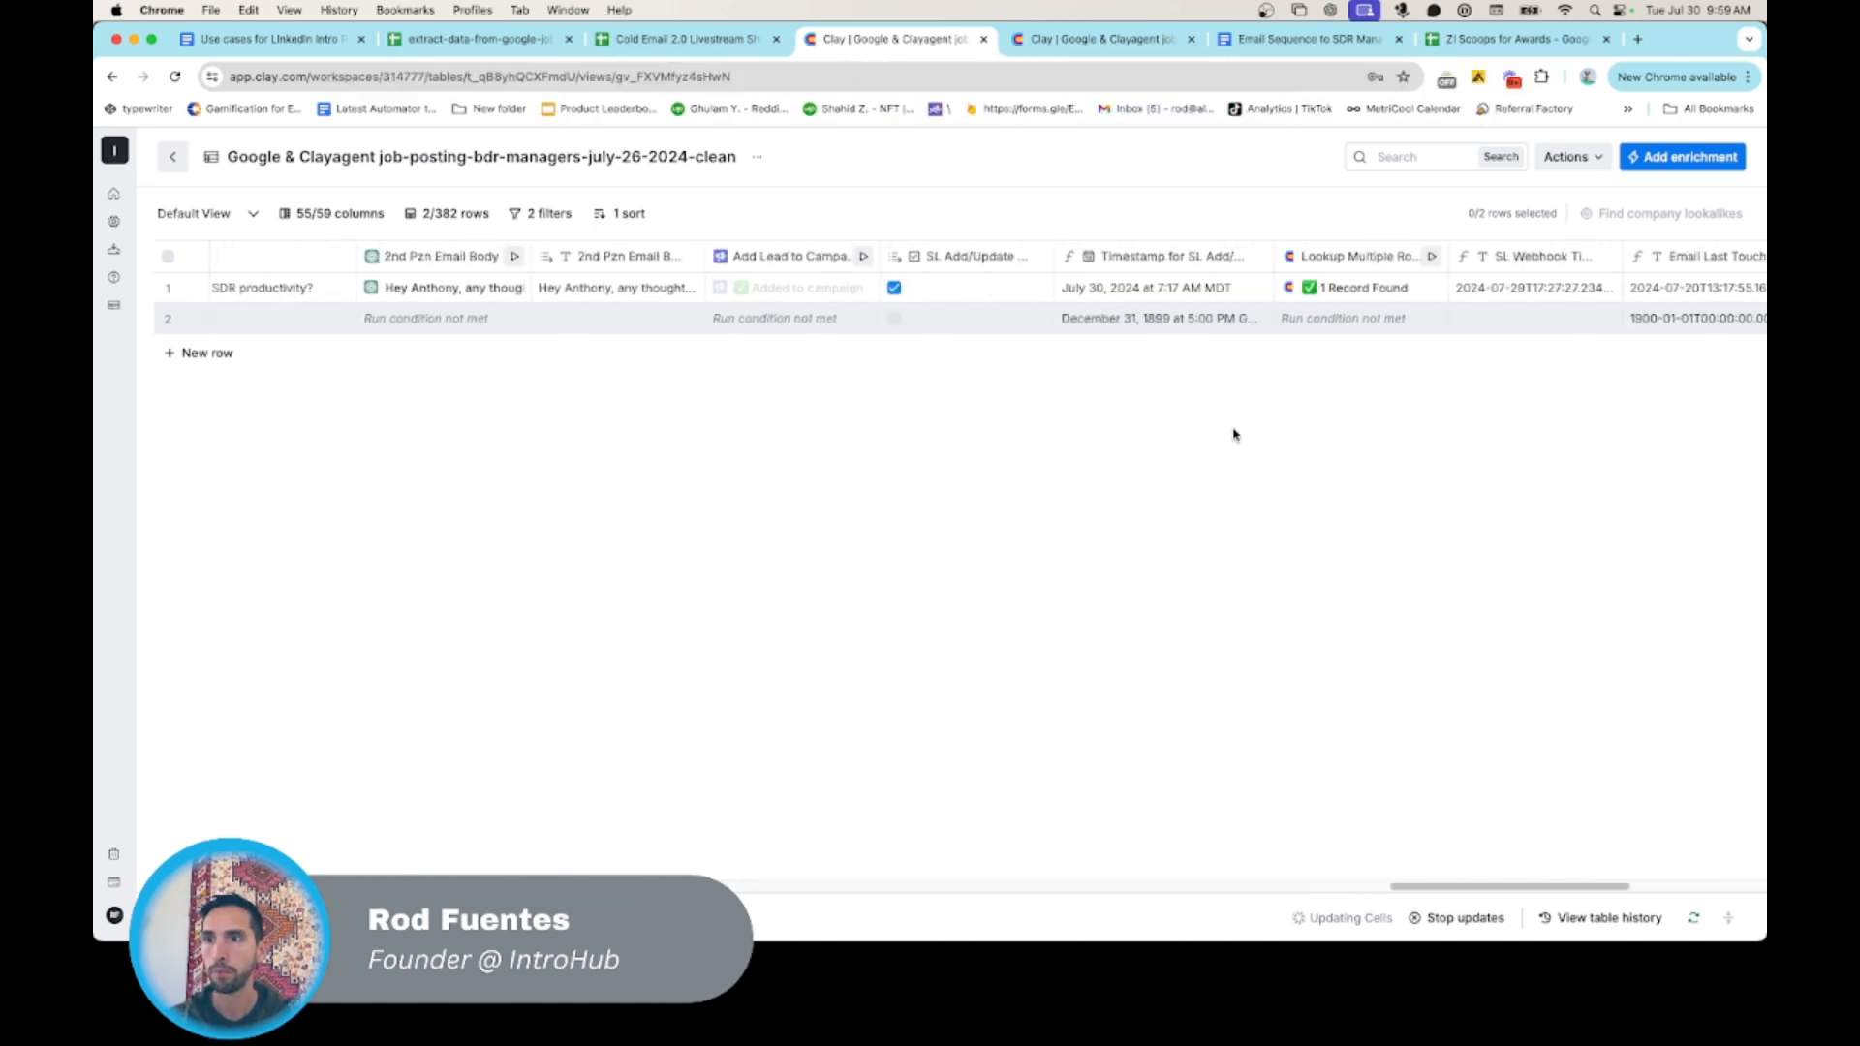
pyautogui.hscroll(1, 1295, 361)
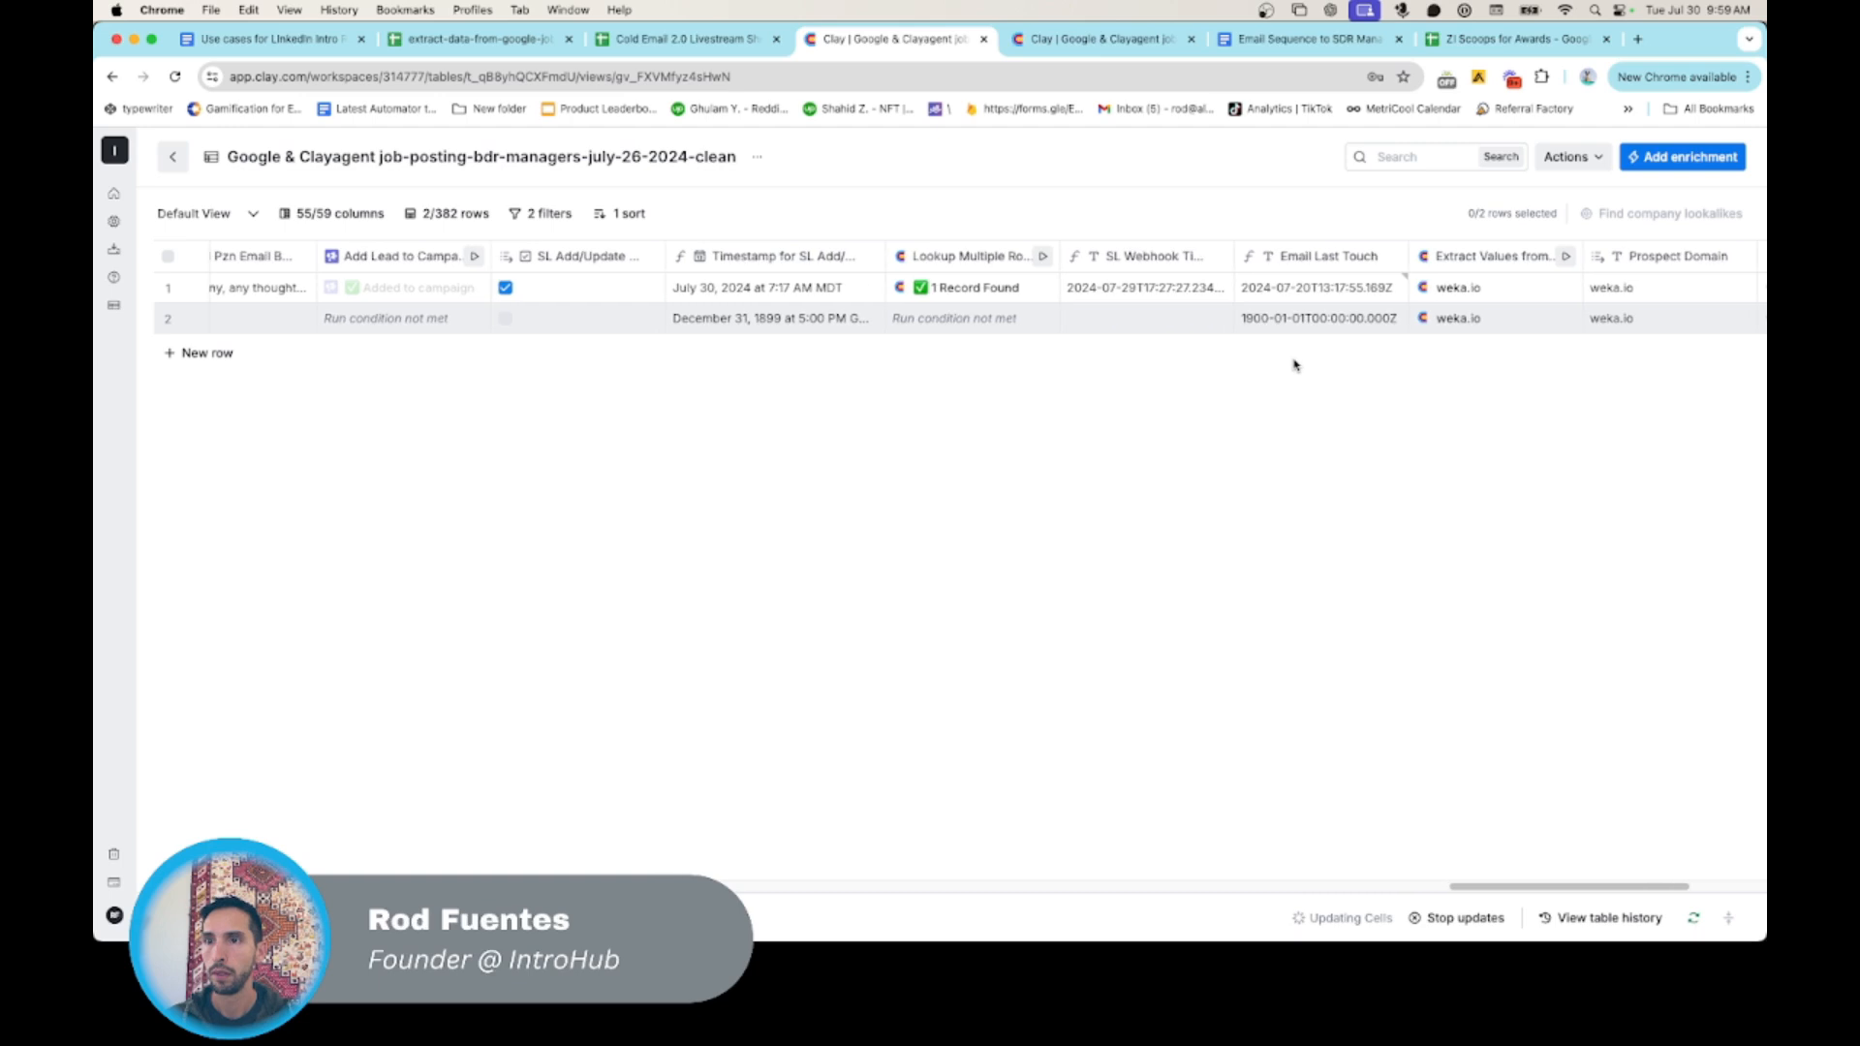
pyautogui.hscroll(8, 1290, 324)
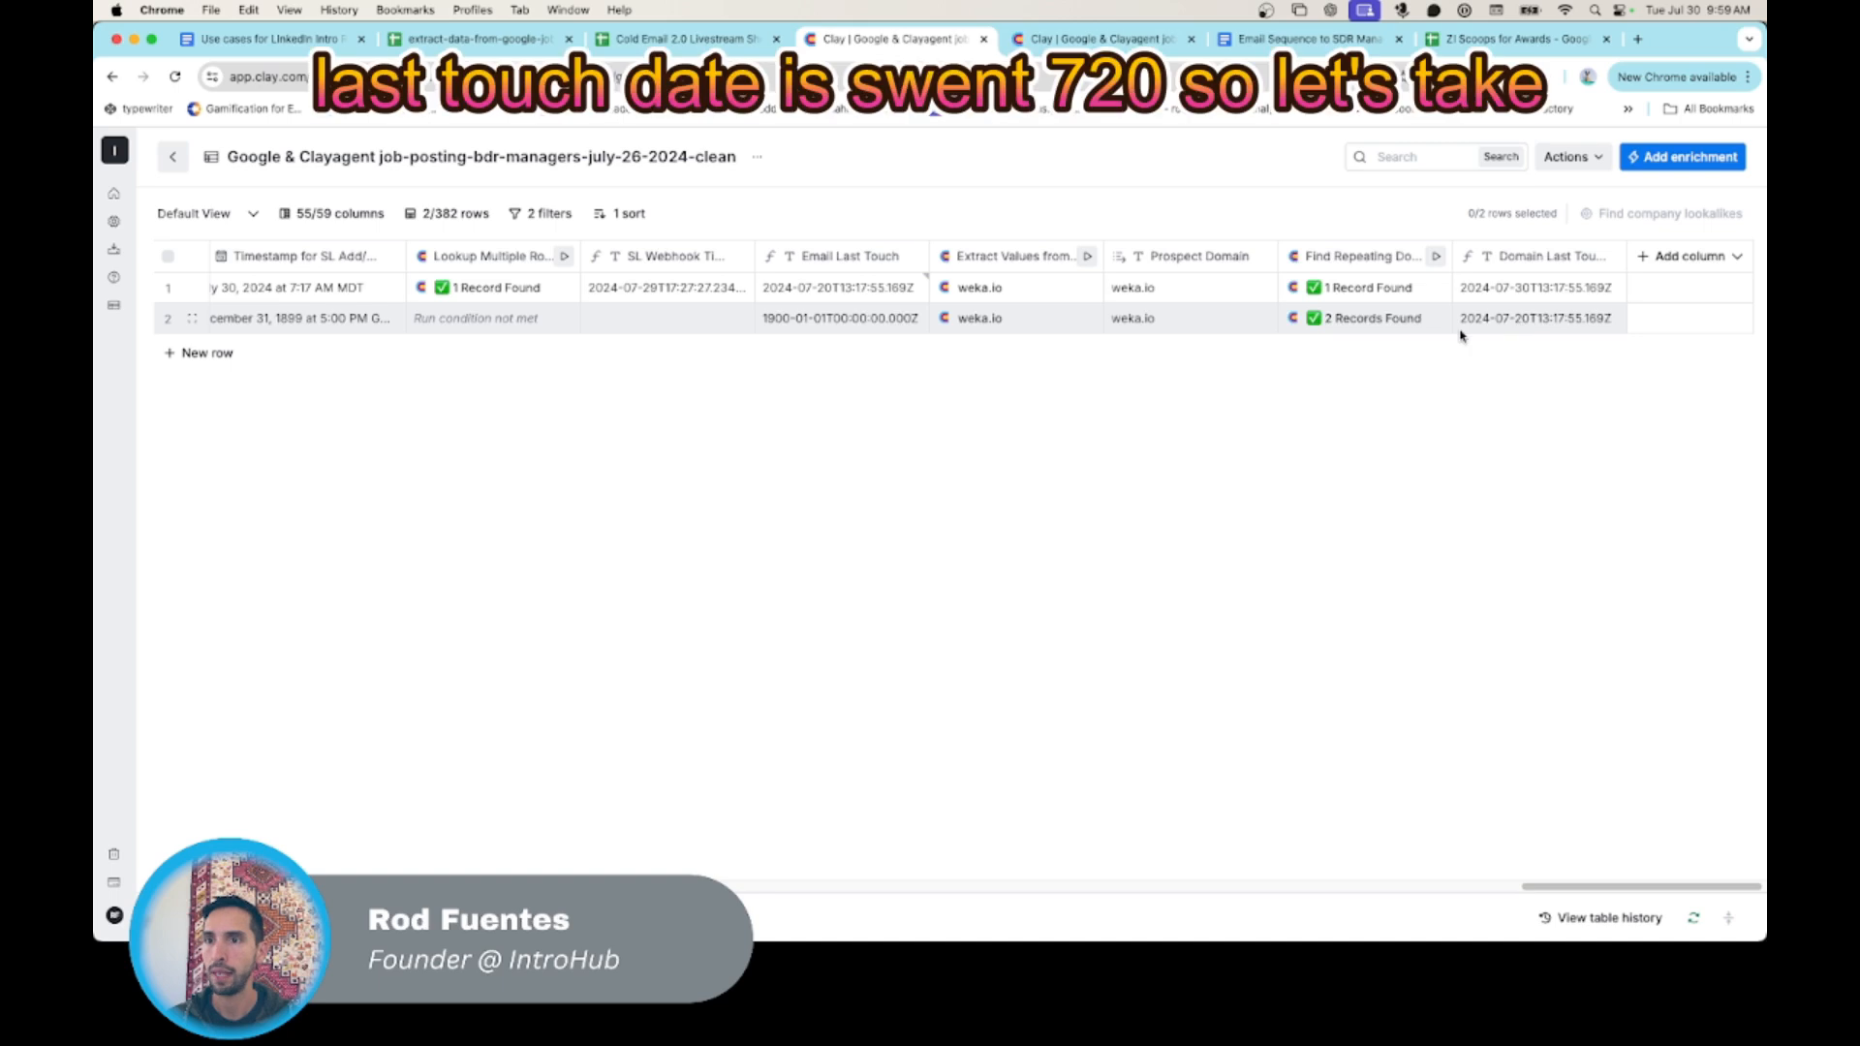
# - Check the recreated row's Cleared status and the Validate Email and job-search columns beside it
pyautogui.hscroll(-12, 1492, 326)
pyautogui.hscroll(-15, 1496, 326)
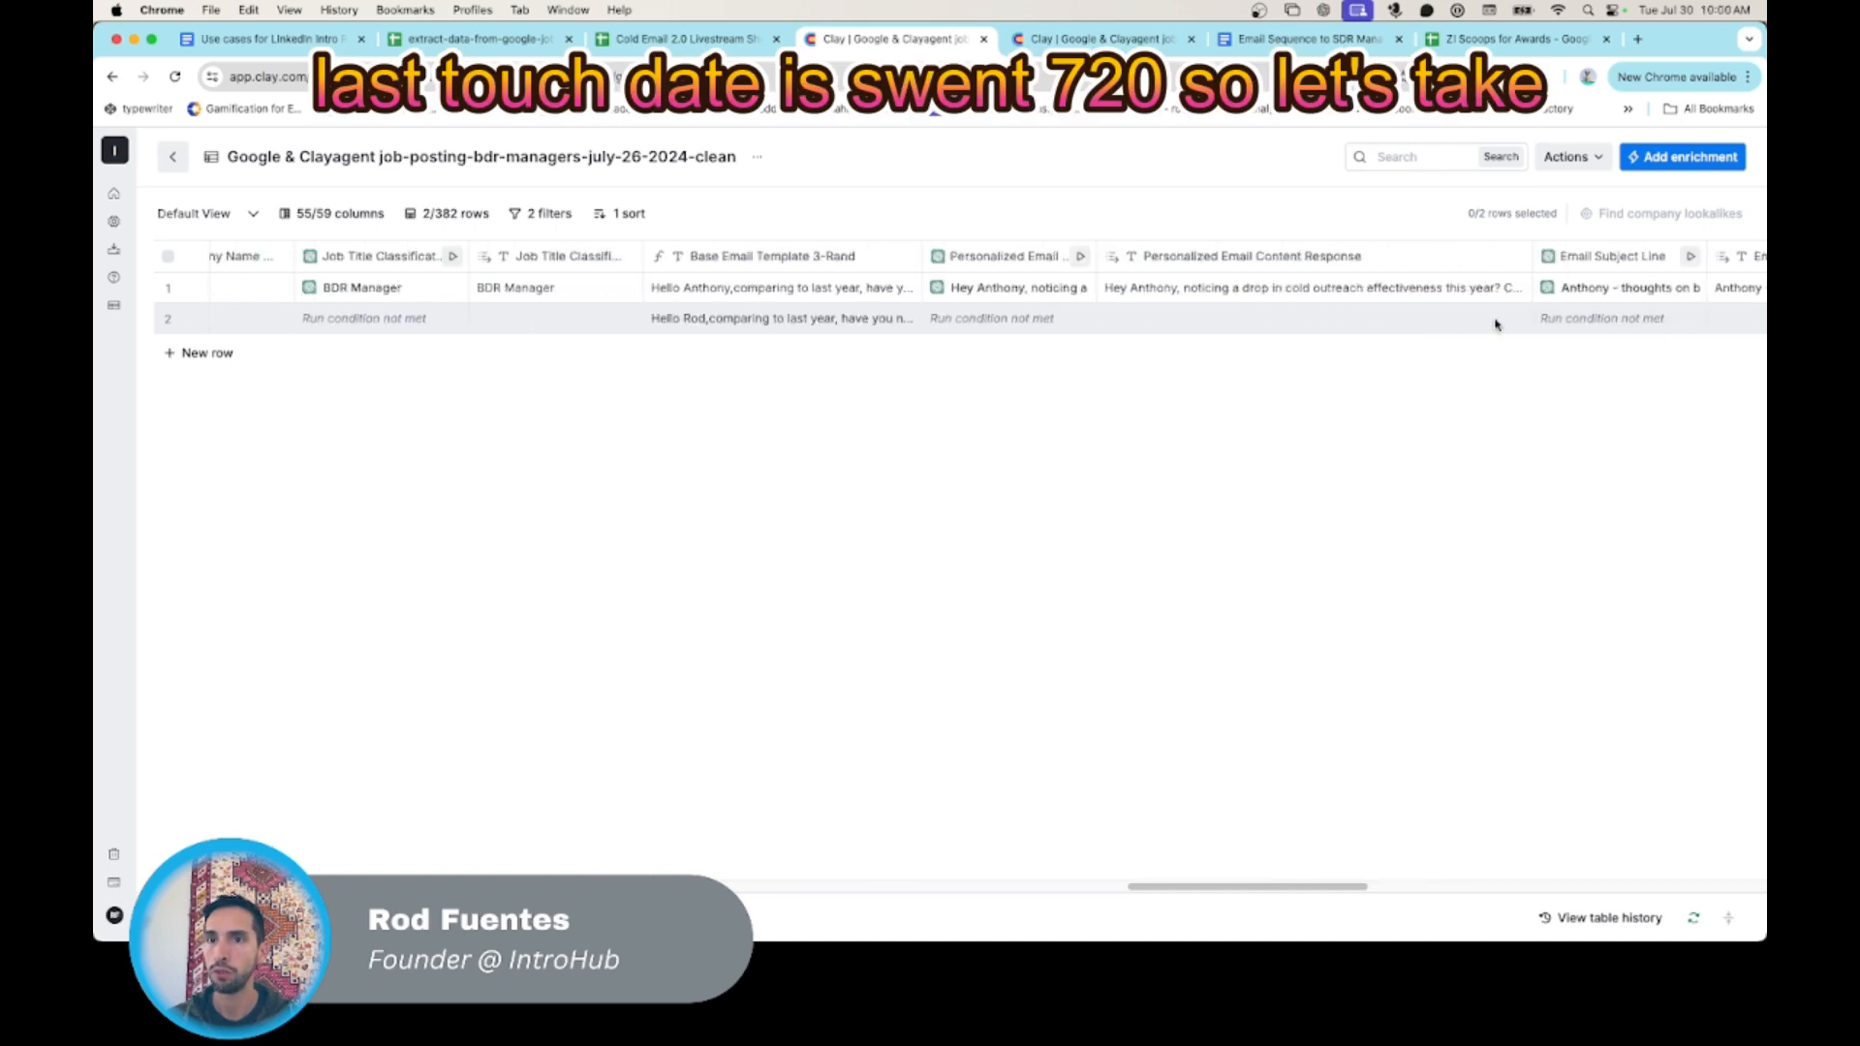
pyautogui.hscroll(-15, 1496, 325)
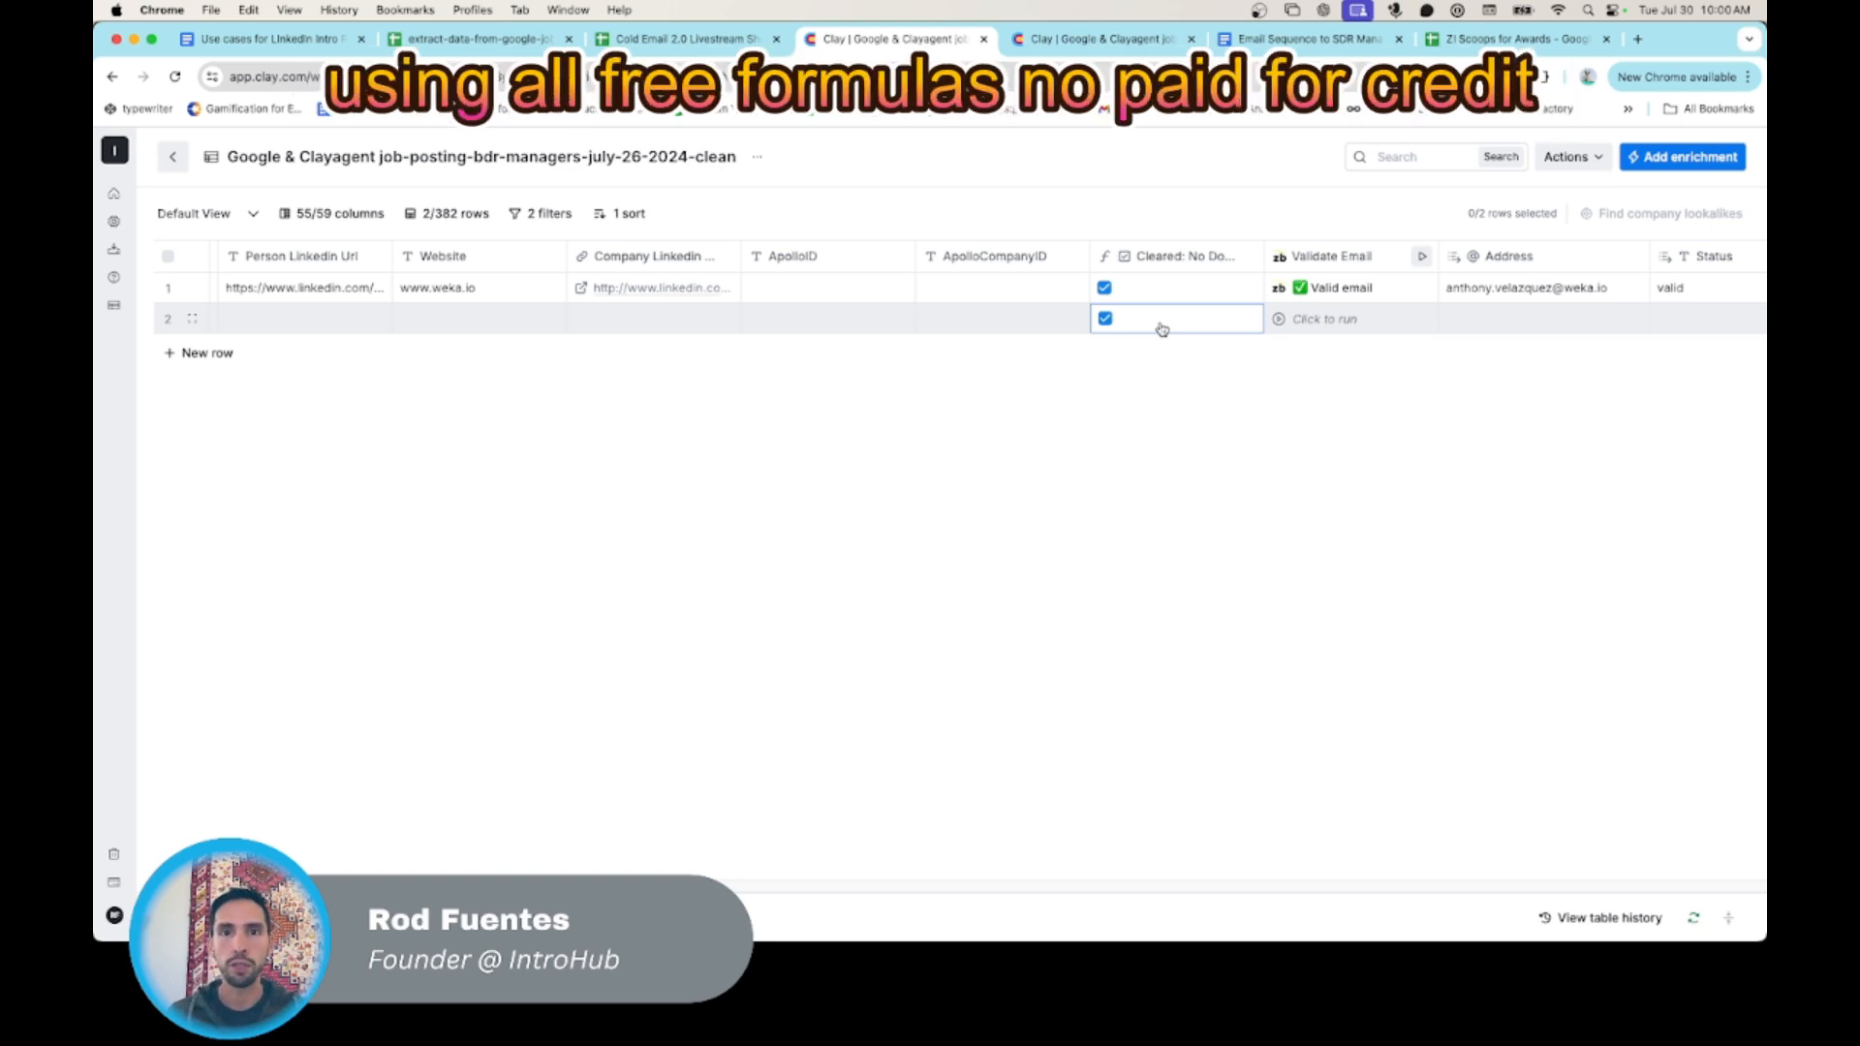
pyautogui.hscroll(2, 1163, 329)
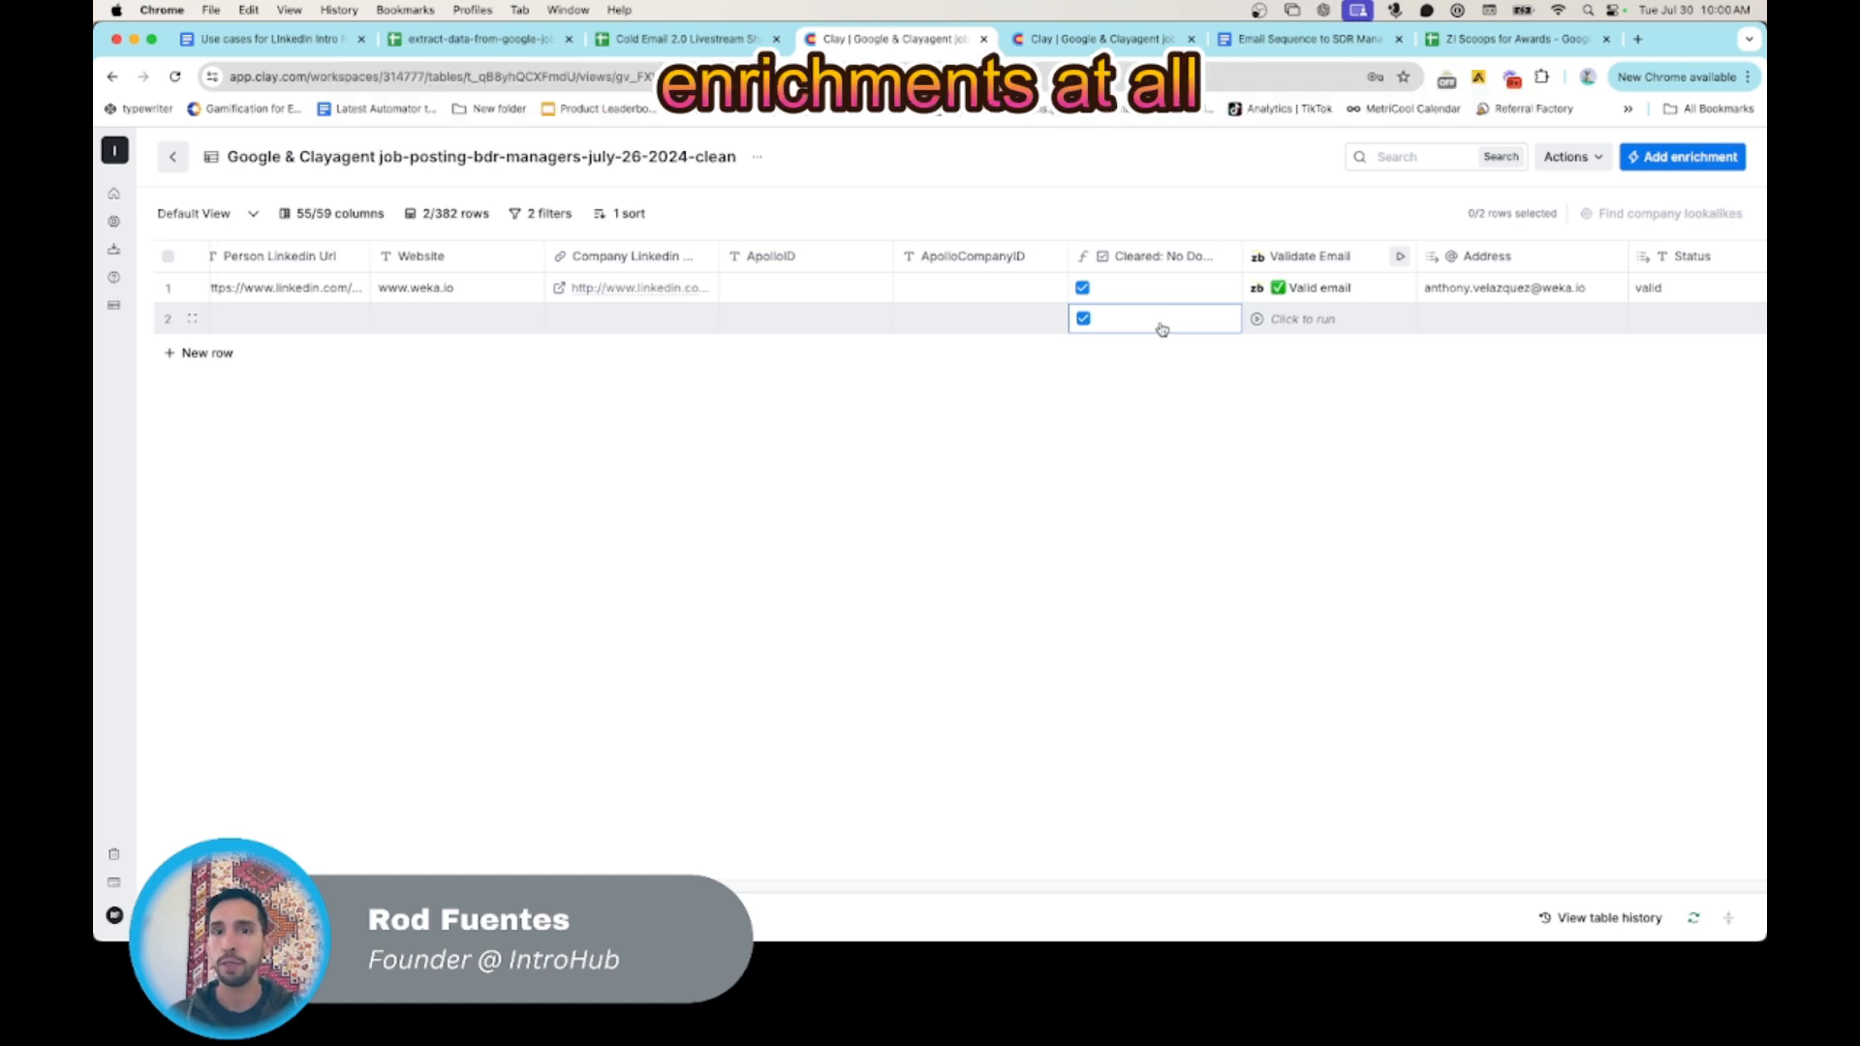
pyautogui.hscroll(10, 1162, 329)
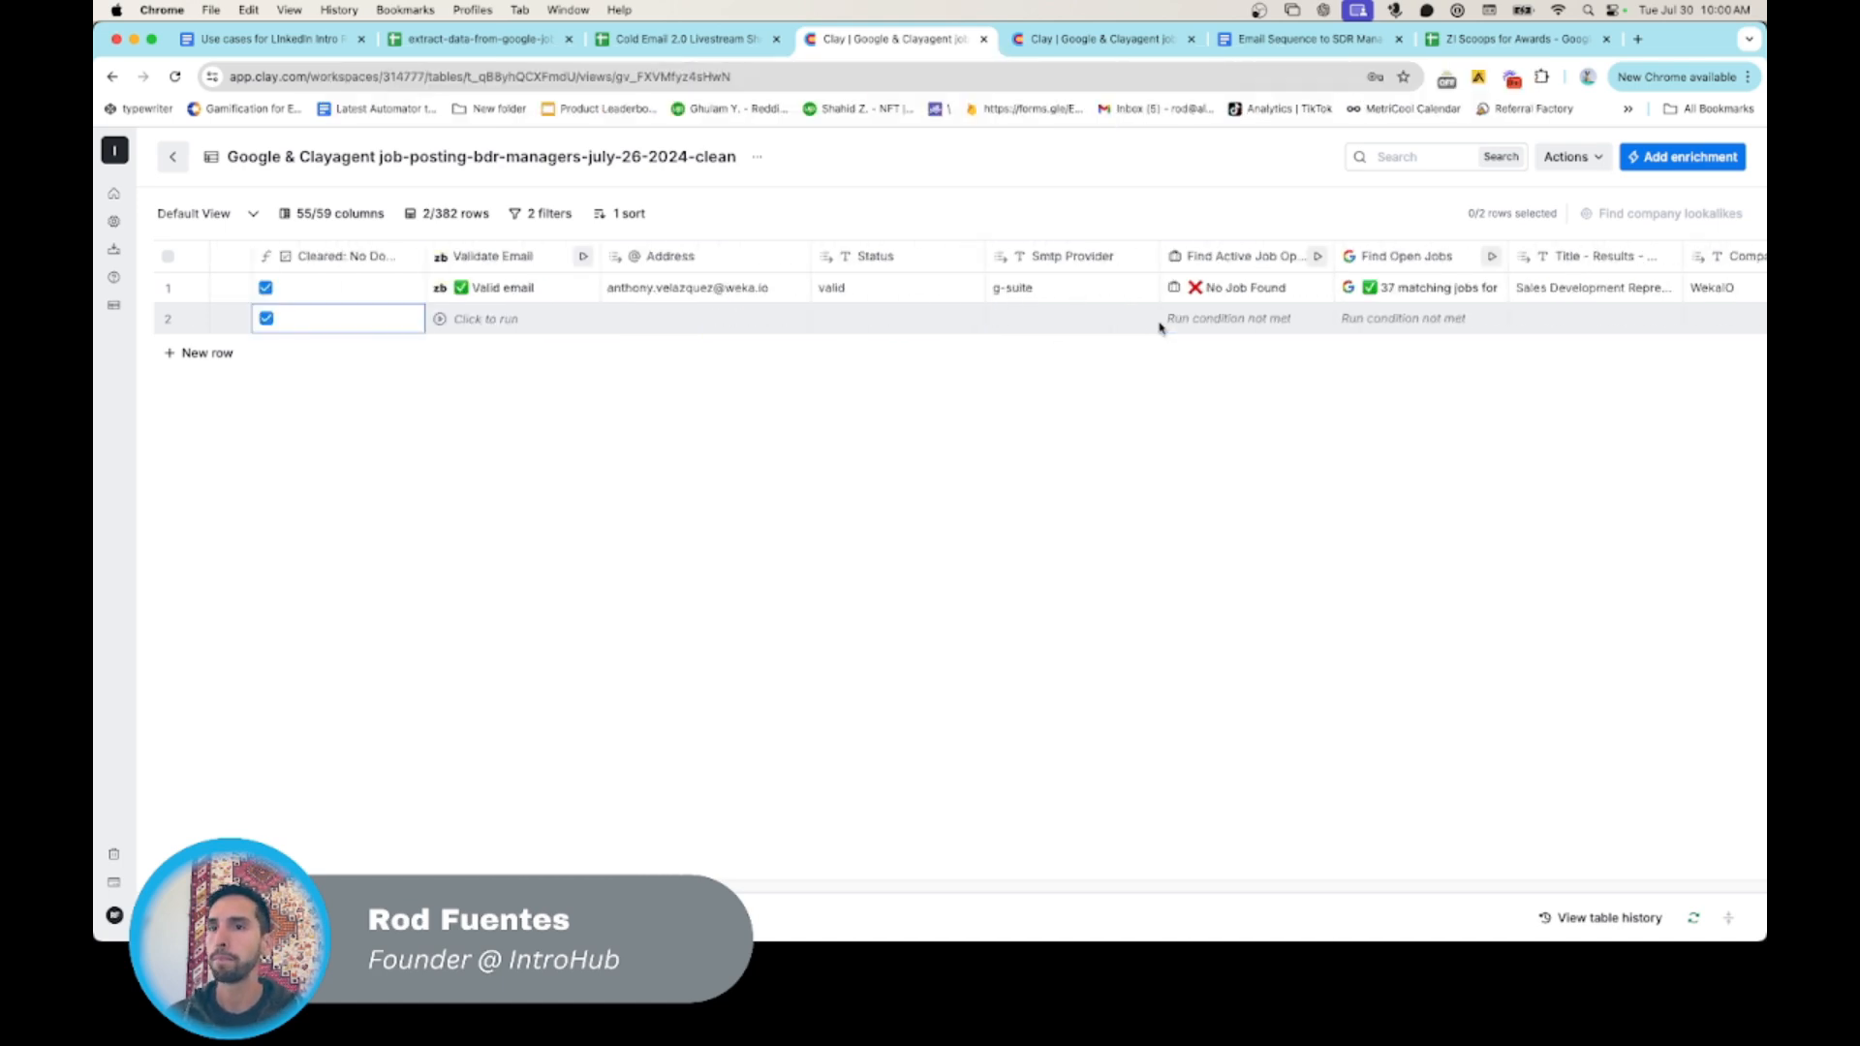
pyautogui.hscroll(-7, 1159, 327)
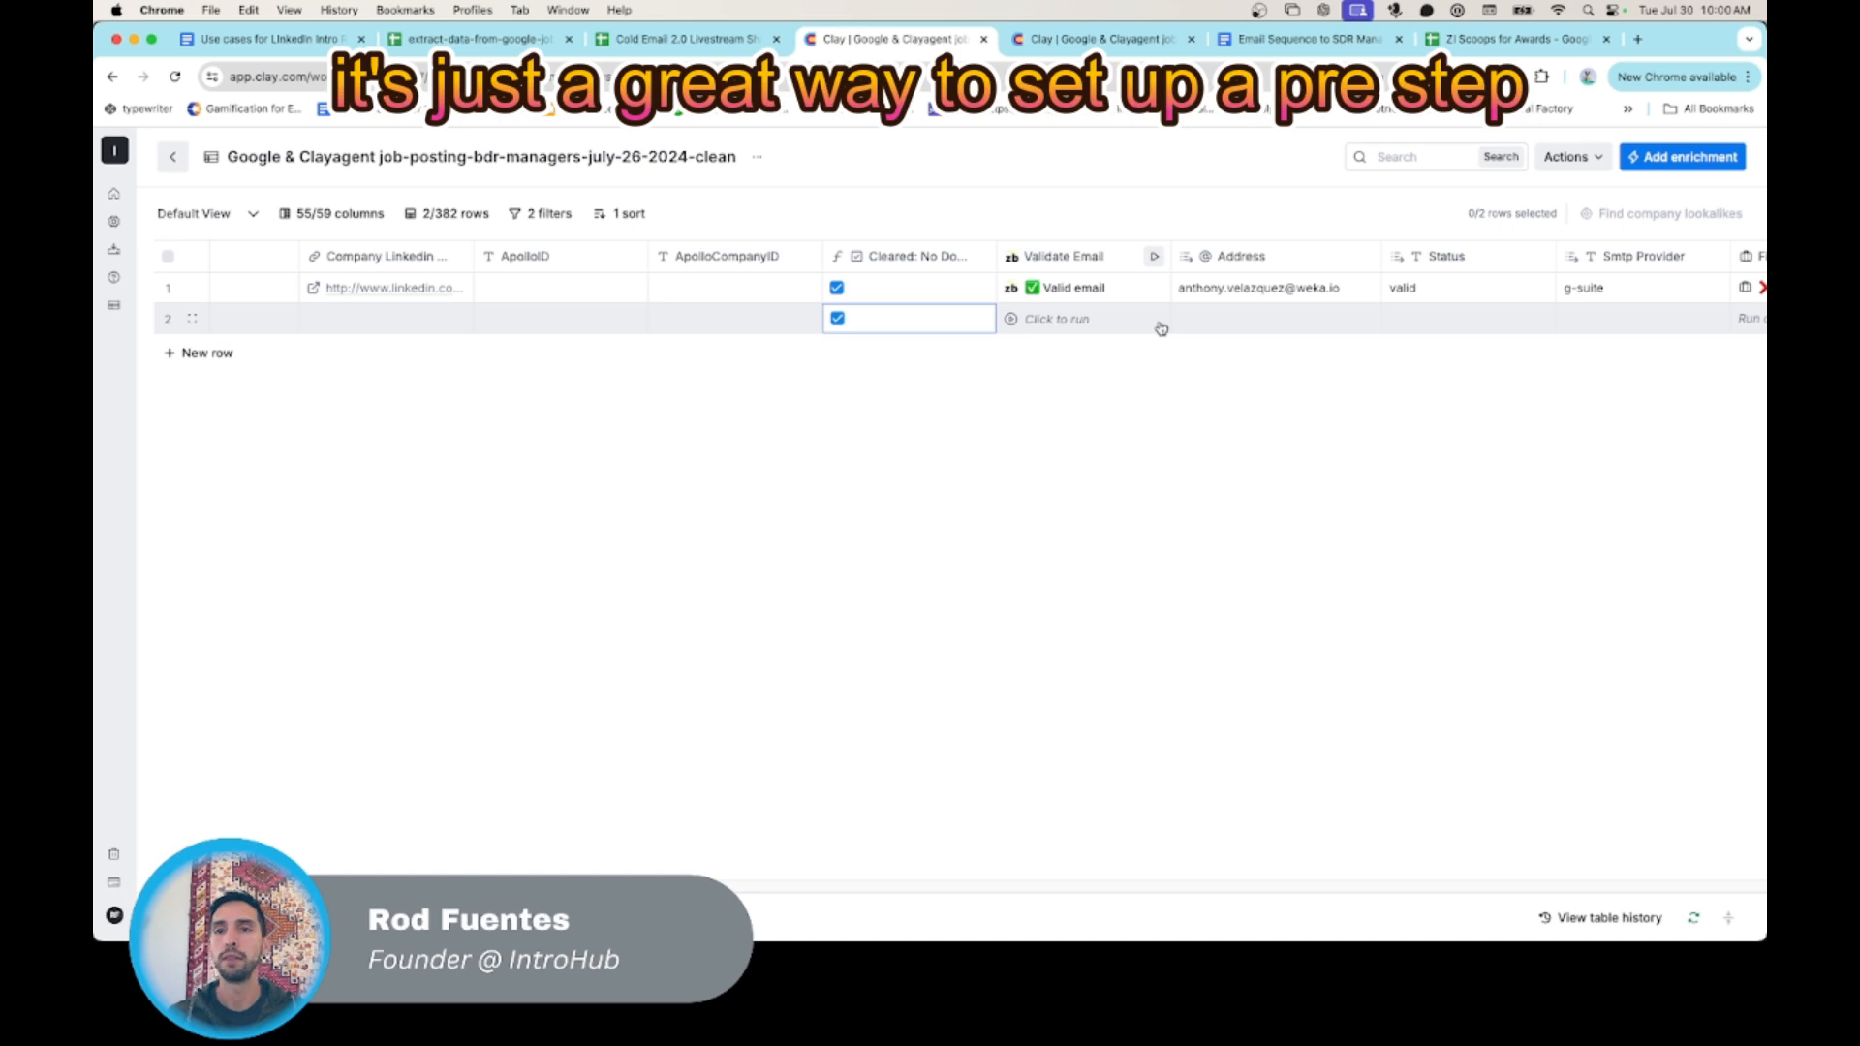
pyautogui.hscroll(-1, 1161, 328)
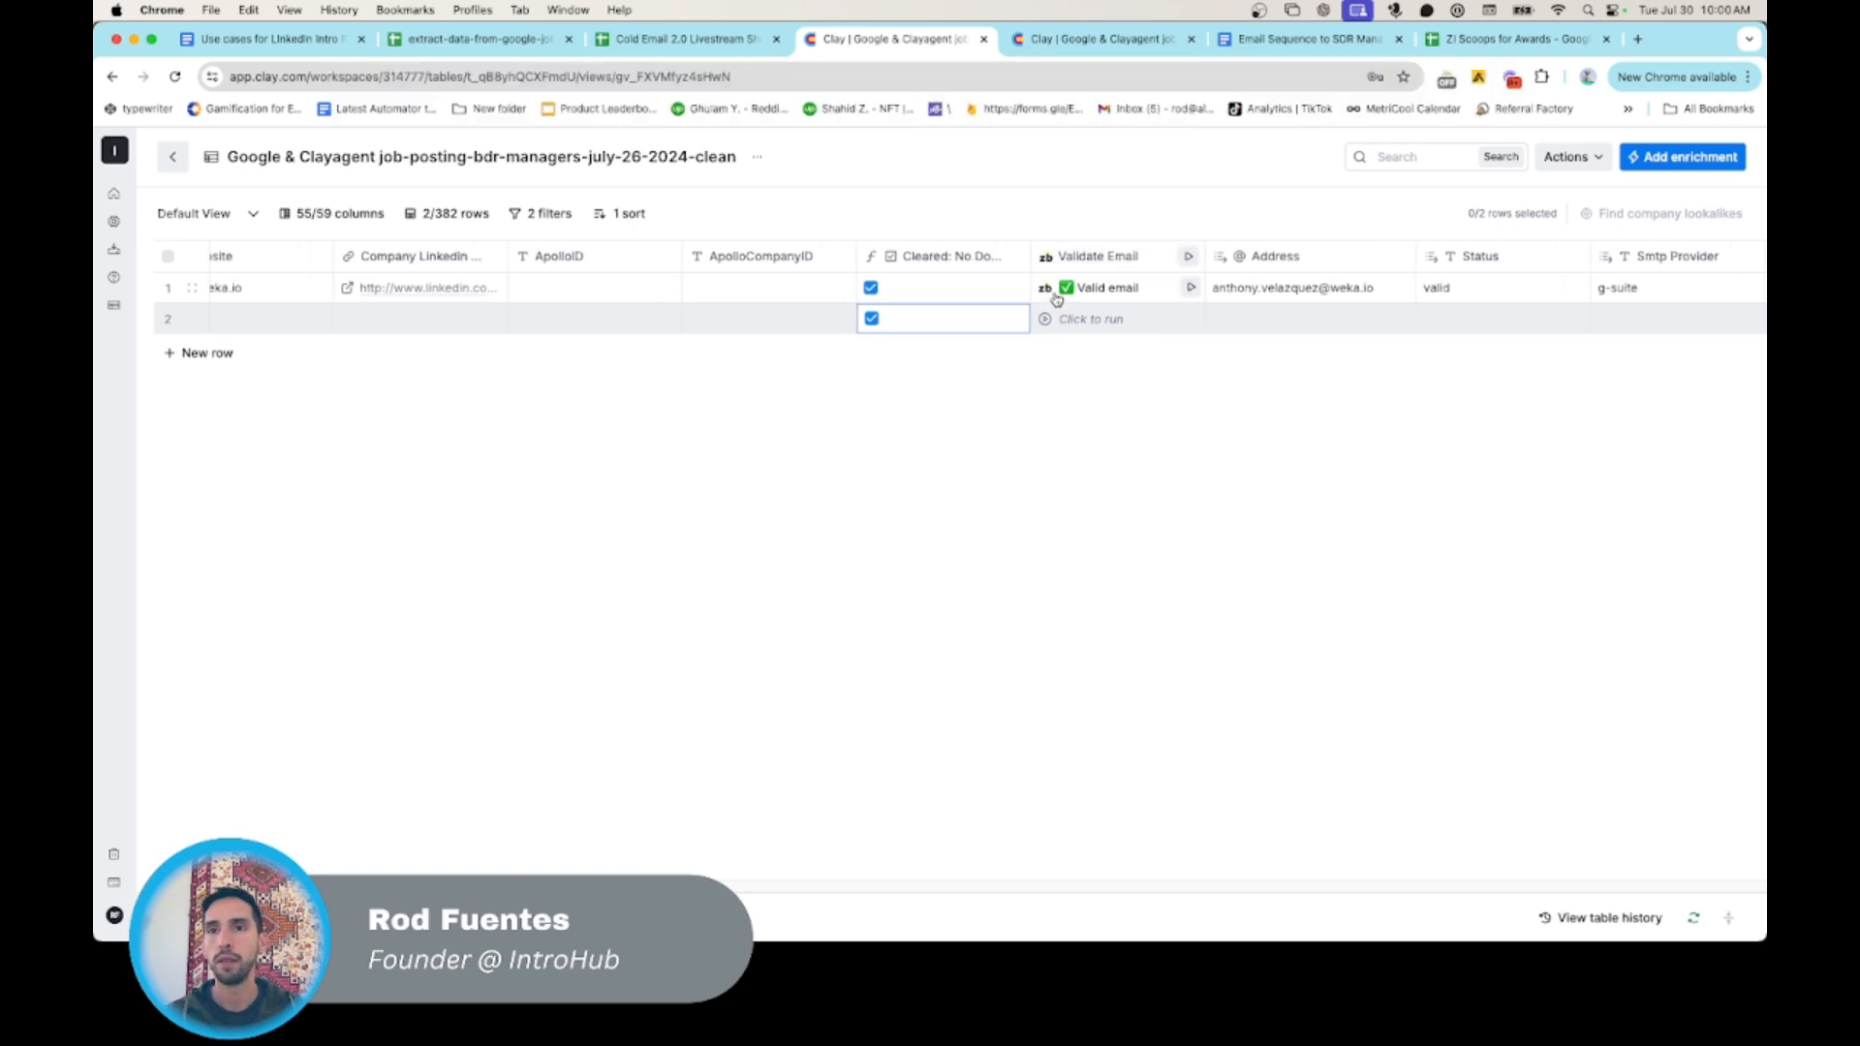